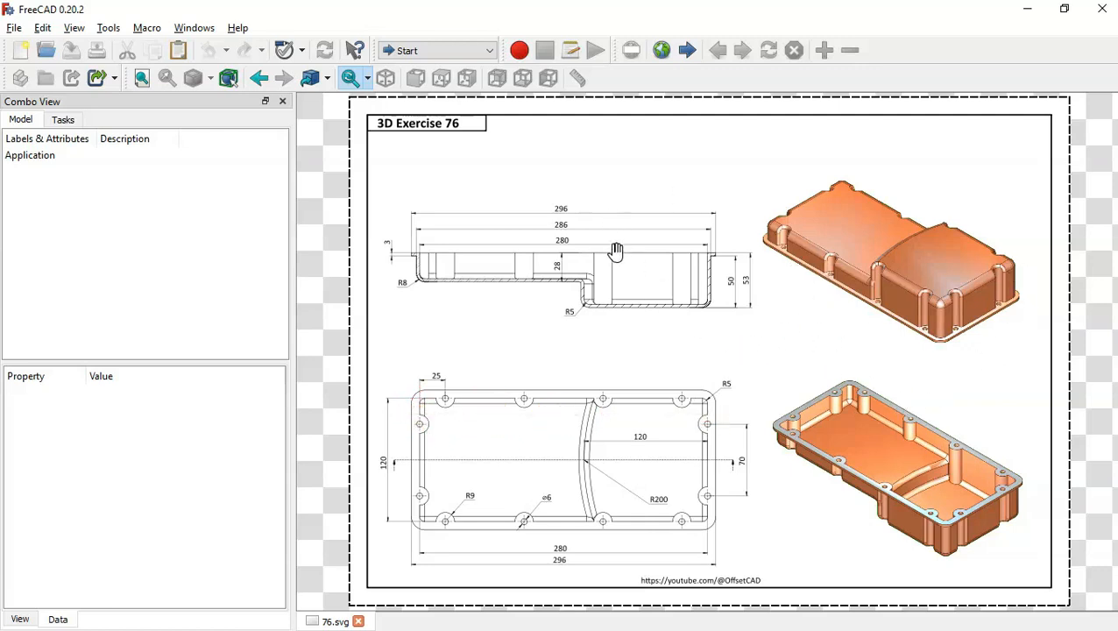
- Create a new document, switch to the Part Design workbench and create a body
left_click(19, 52)
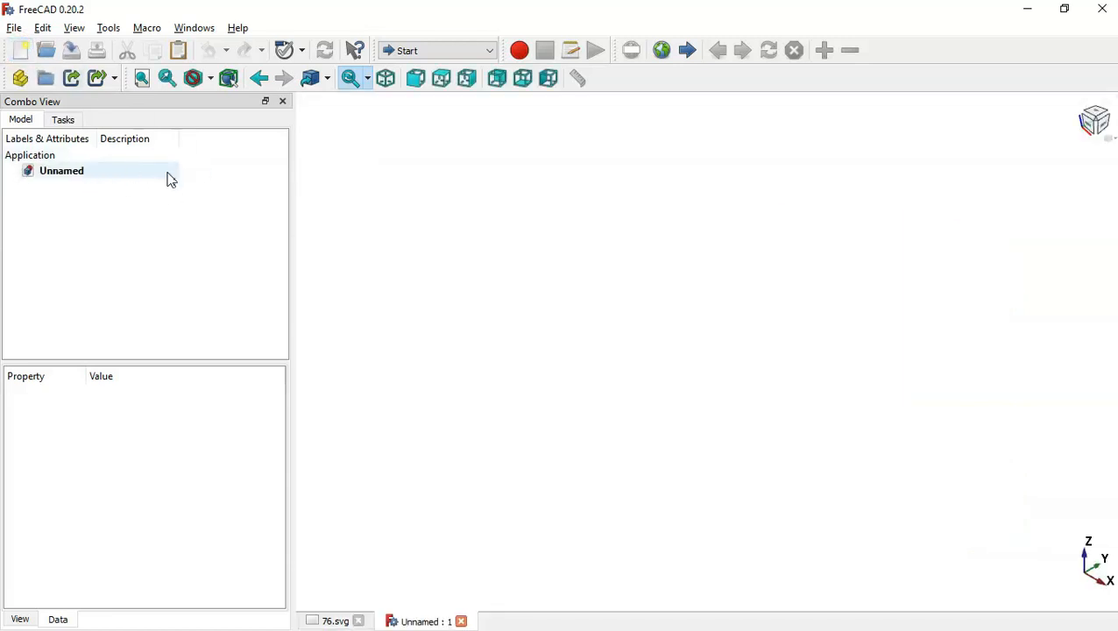
left_click(432, 51)
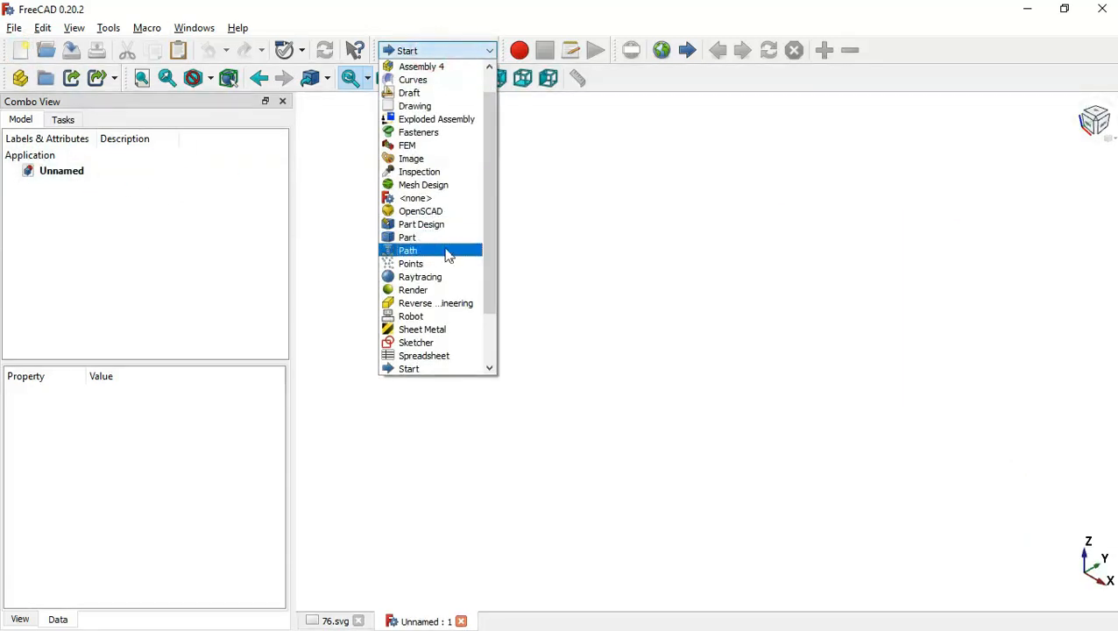
left_click(470, 230)
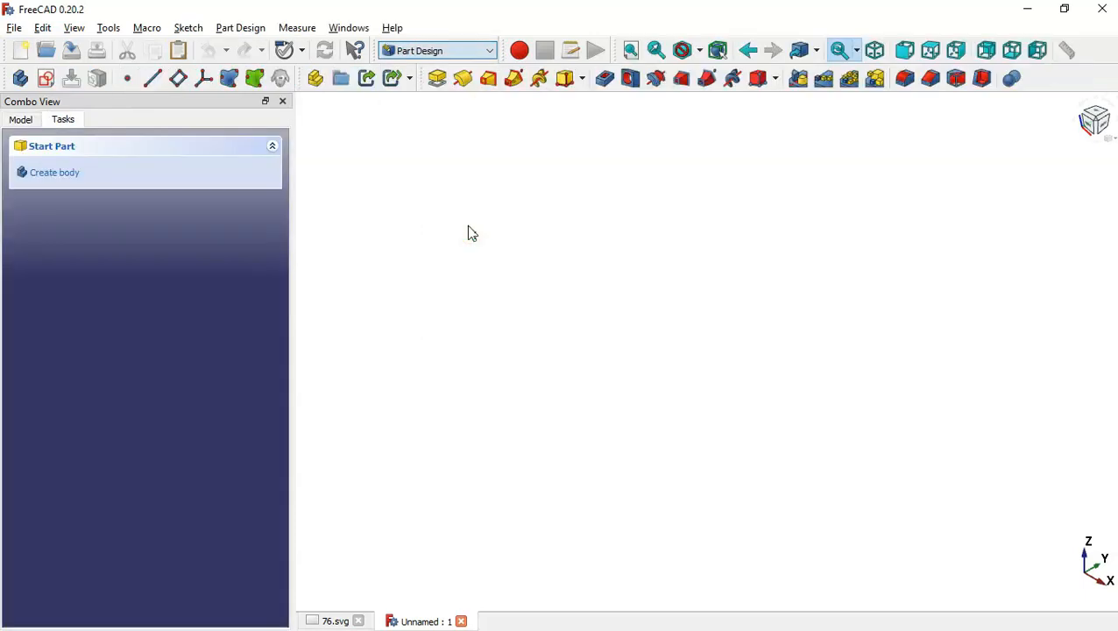
left_click(58, 174)
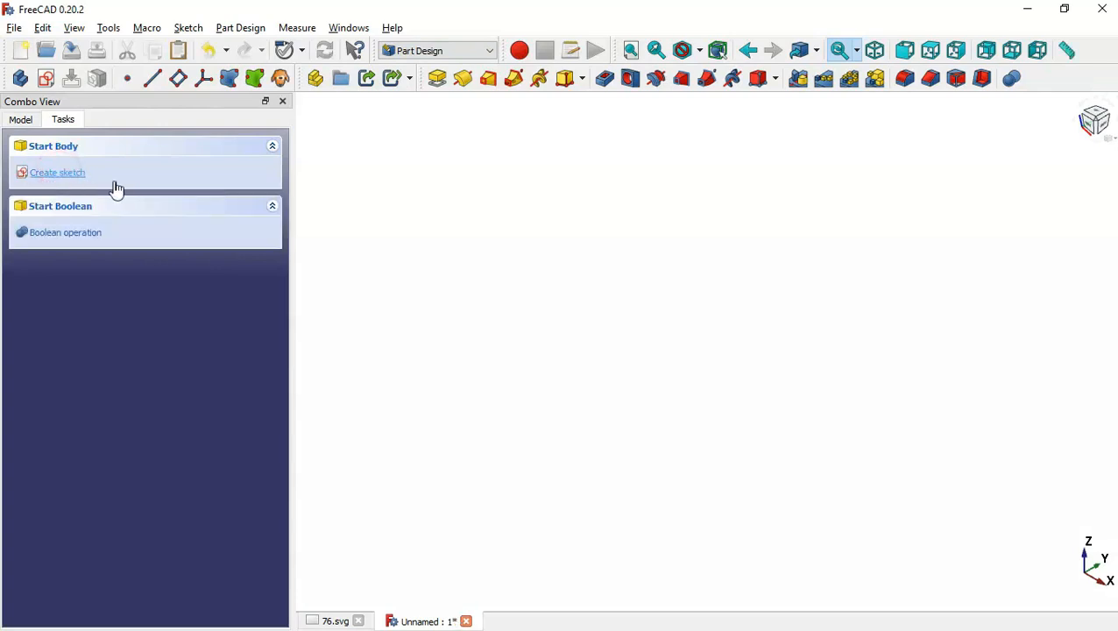
- Start a sketch on the XY plane and draw a centered rectangle about 132 by 65 mm around the origin
left_click(60, 175)
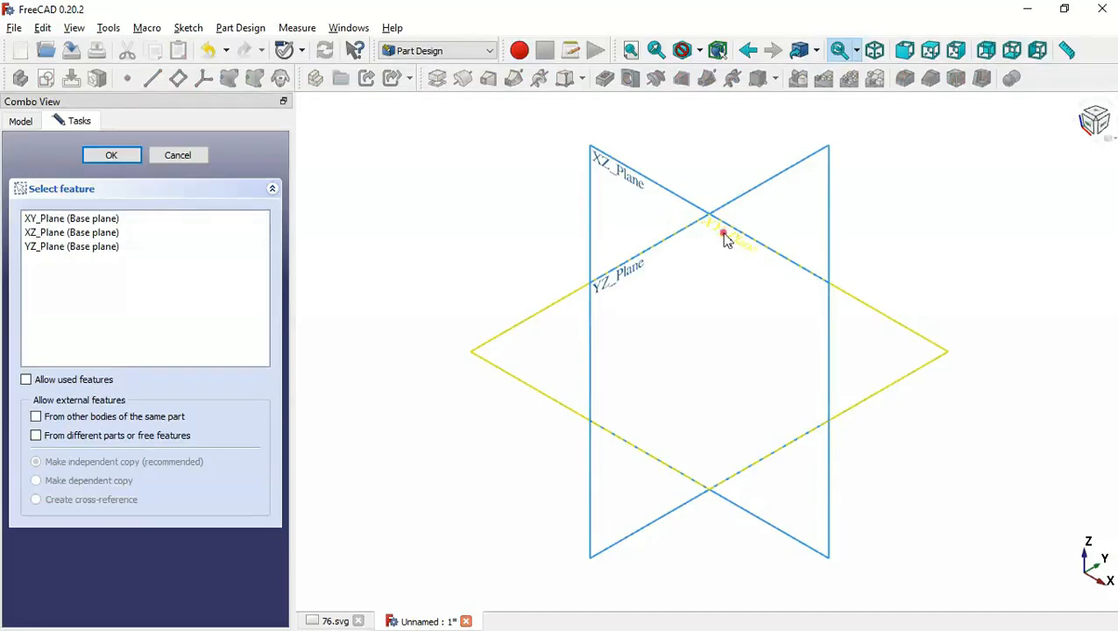
left_click(721, 233)
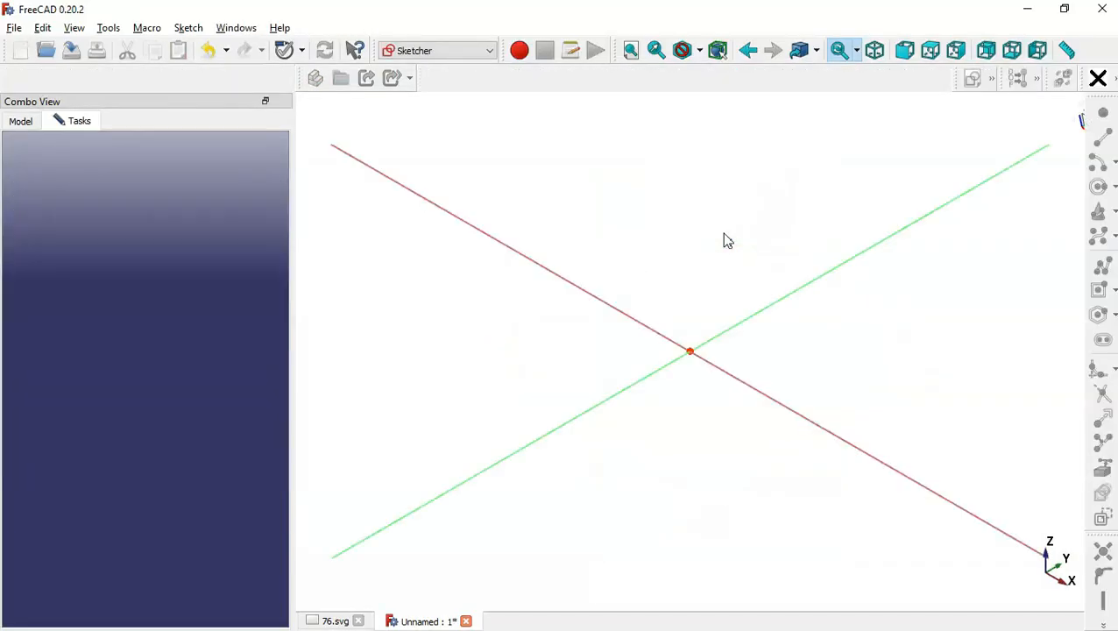
scroll(578, 414, "down", 3)
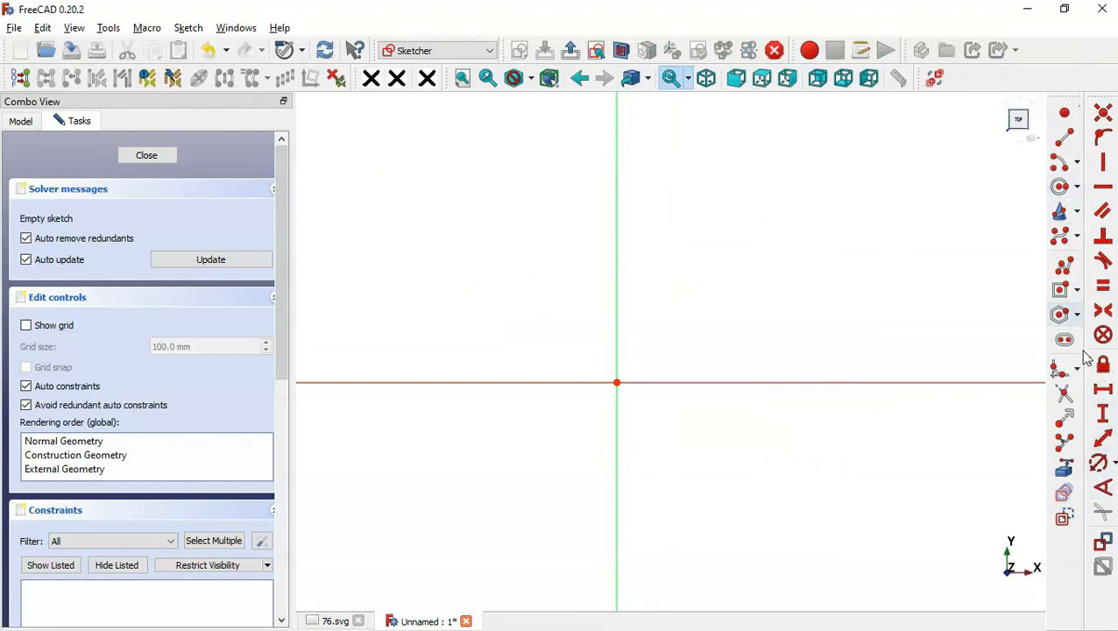
left_click(1076, 290)
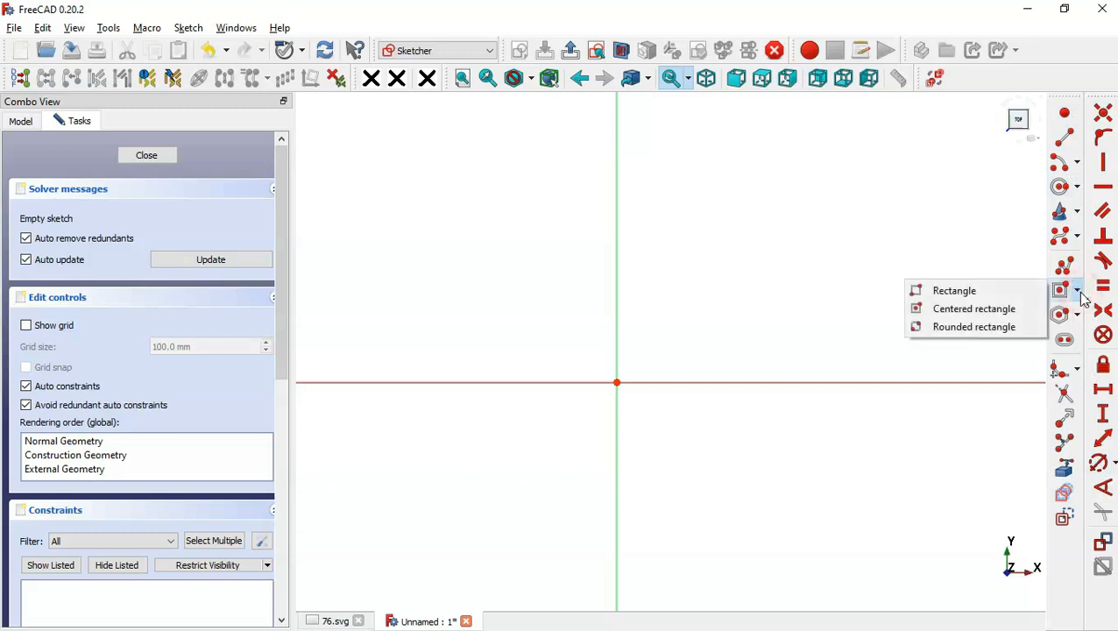
left_click(1002, 312)
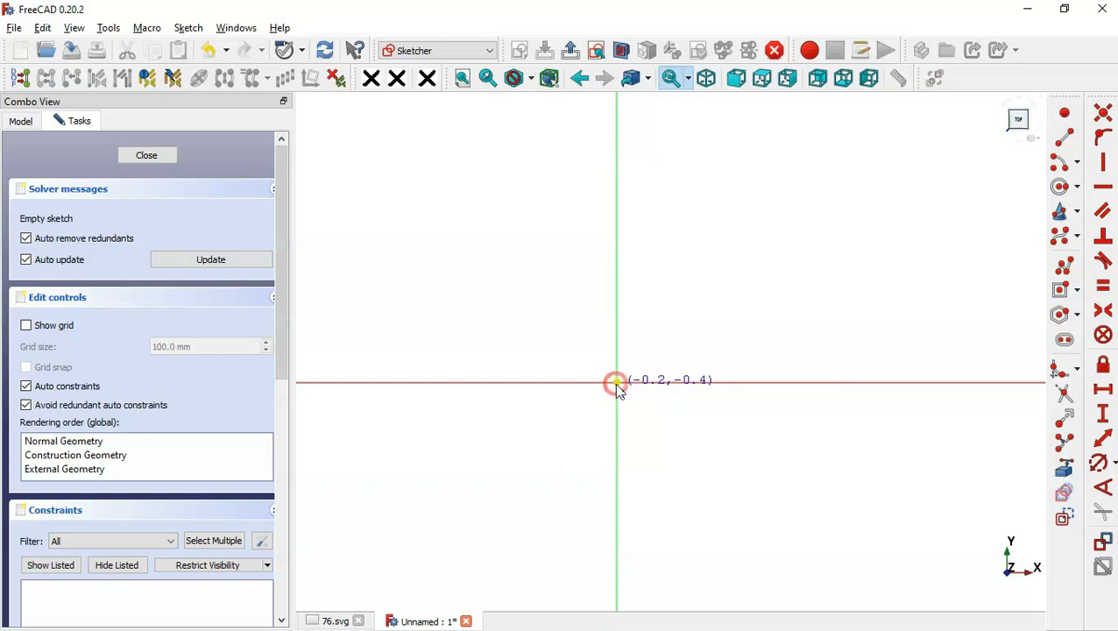
left_click(615, 382)
left_click(919, 232)
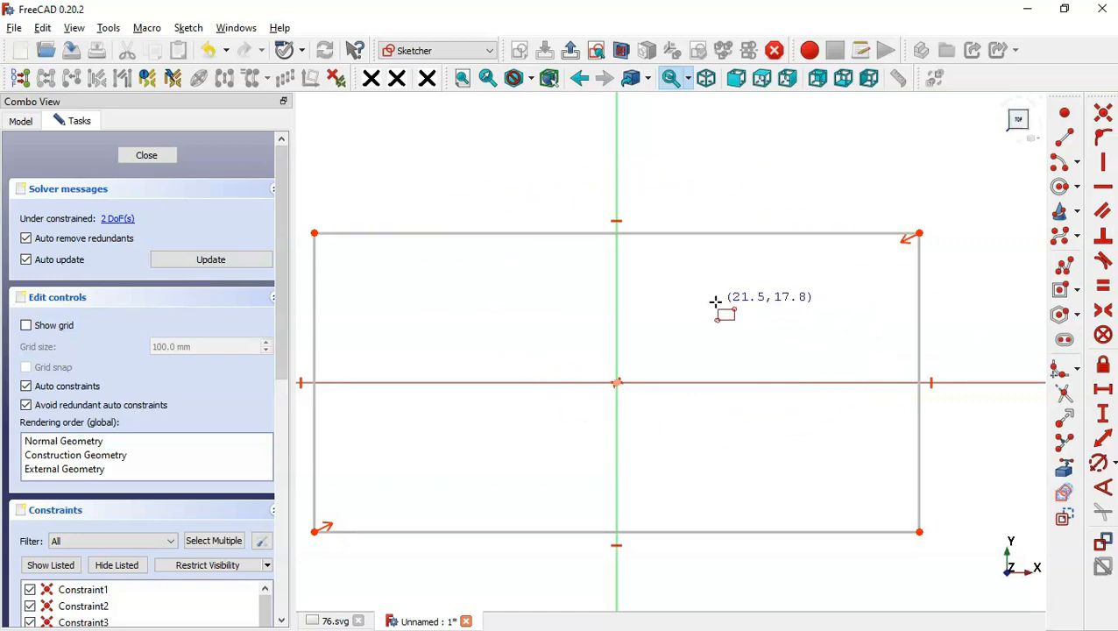
- Check the plan view in the 76.svg reference drawing and constrain the rectangle's vertical side to 120 mm
key("ctrl+Tab")
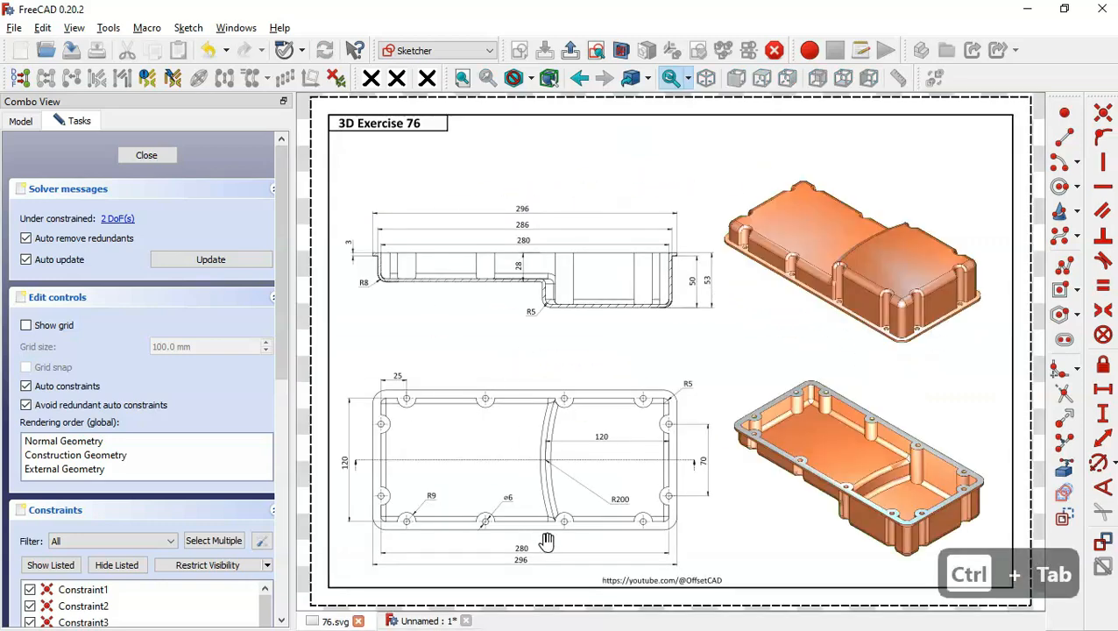
scroll(547, 541, "up", 2)
scroll(547, 543, "down", 2)
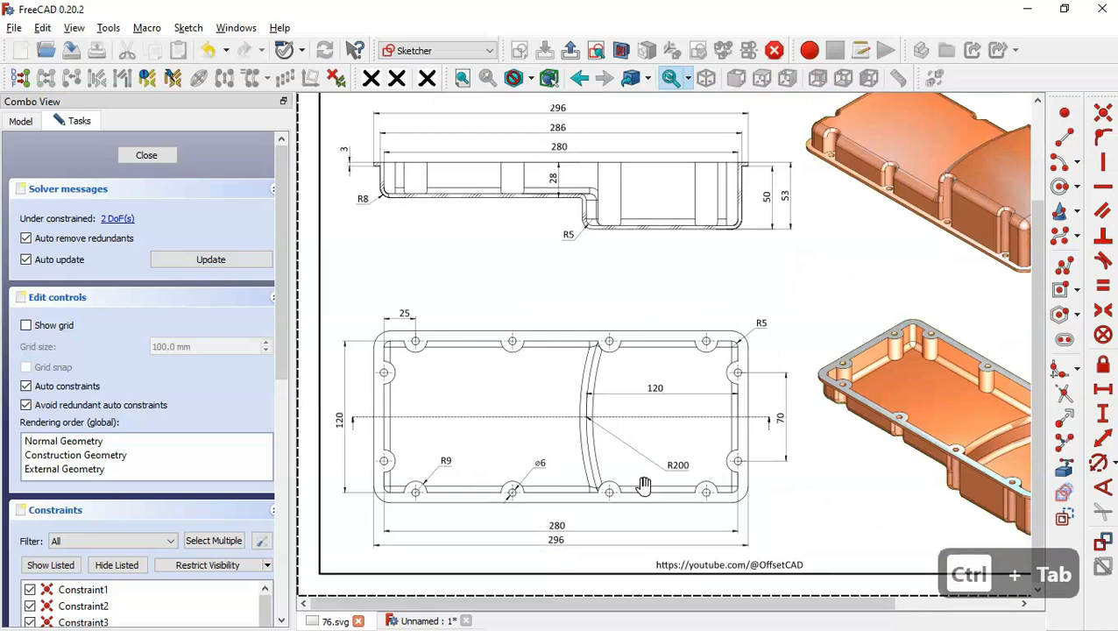
scroll(643, 485, "up", 2)
left_click_drag(643, 485, 742, 414)
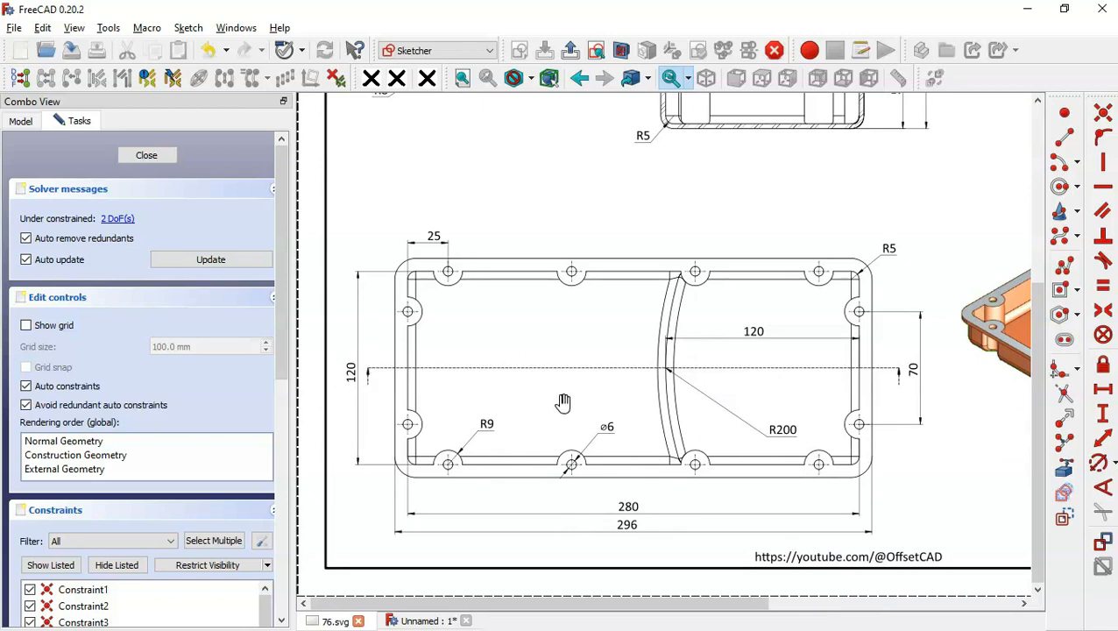
key("ctrl+Tab")
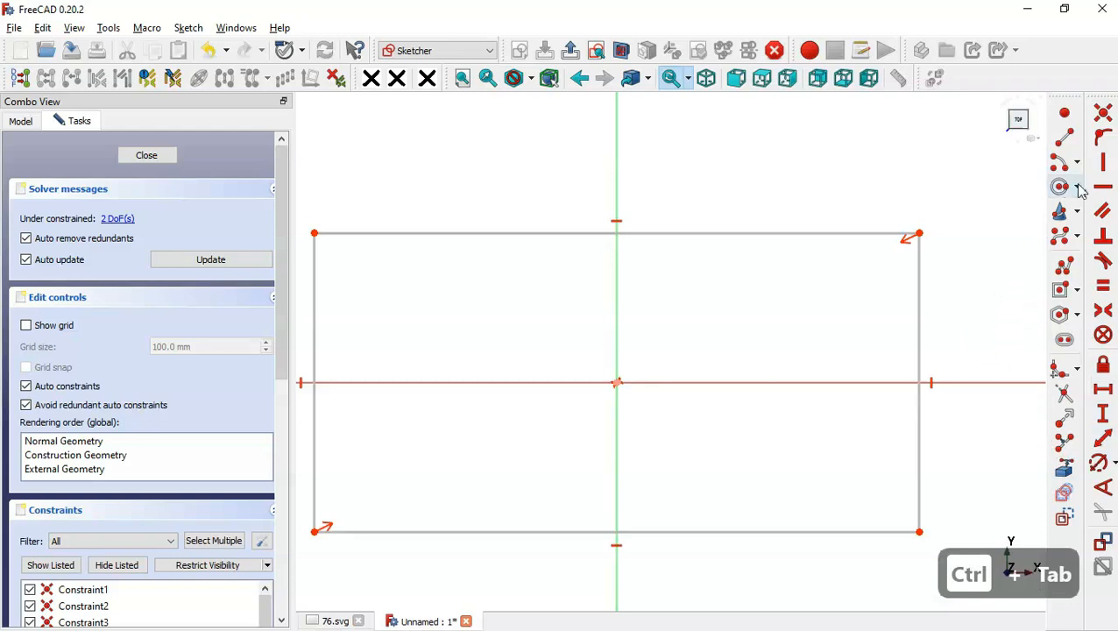
left_click(1103, 443)
left_click(918, 310)
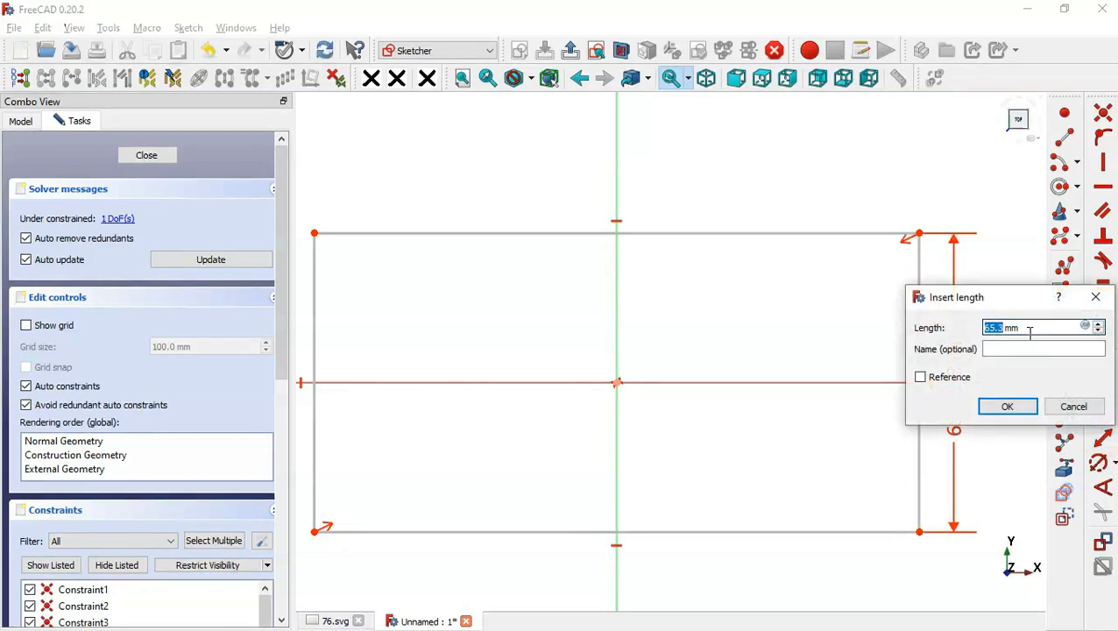
type("120")
key("Return")
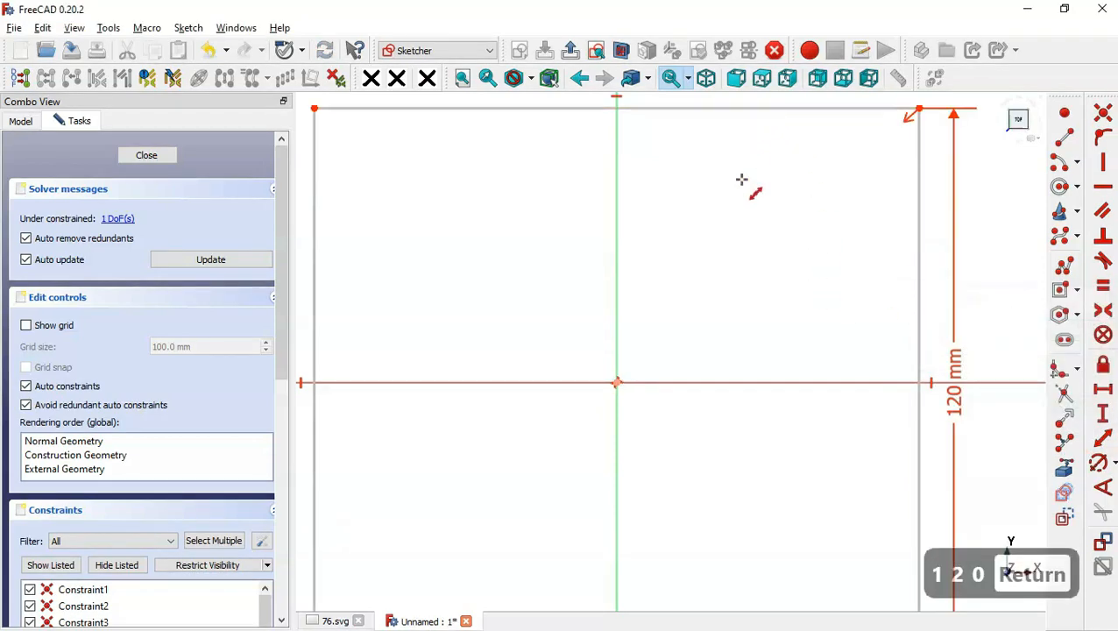
- Constrain the rectangle's horizontal side to 280 mm and close the sketch
scroll(760, 257, "down", 1)
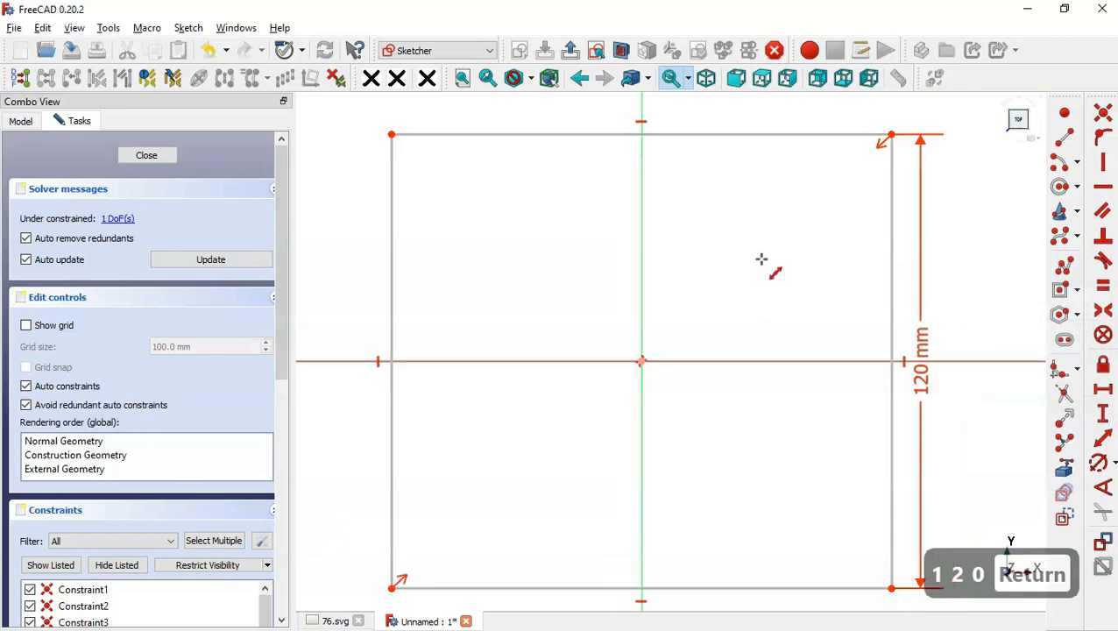
left_click(769, 133)
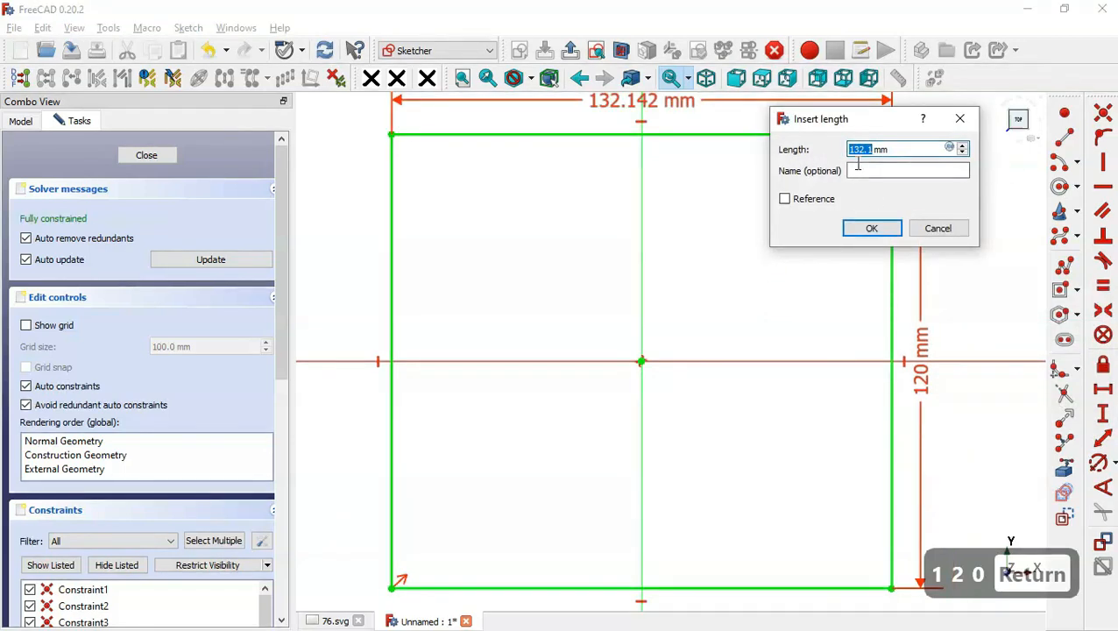
type("280")
key("Return")
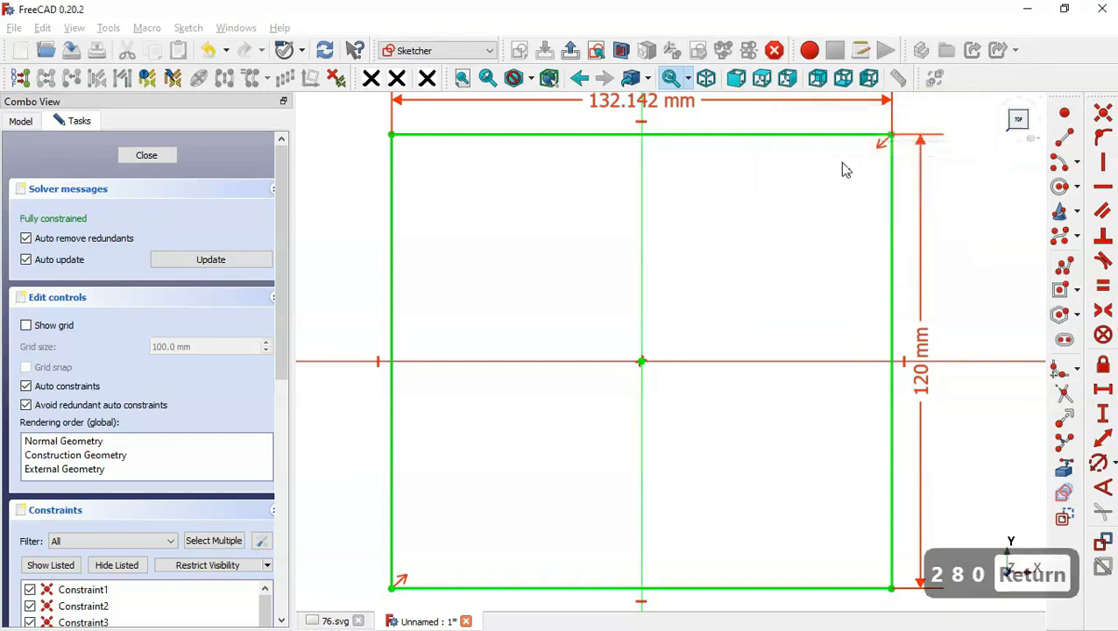
scroll(734, 295, "down", 4)
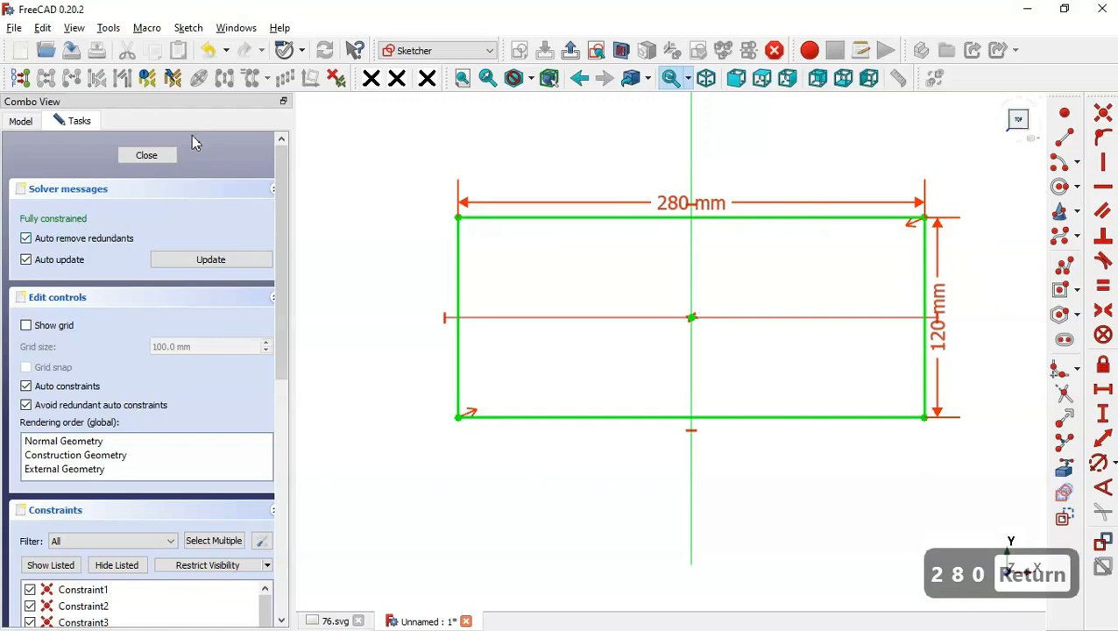
left_click(147, 156)
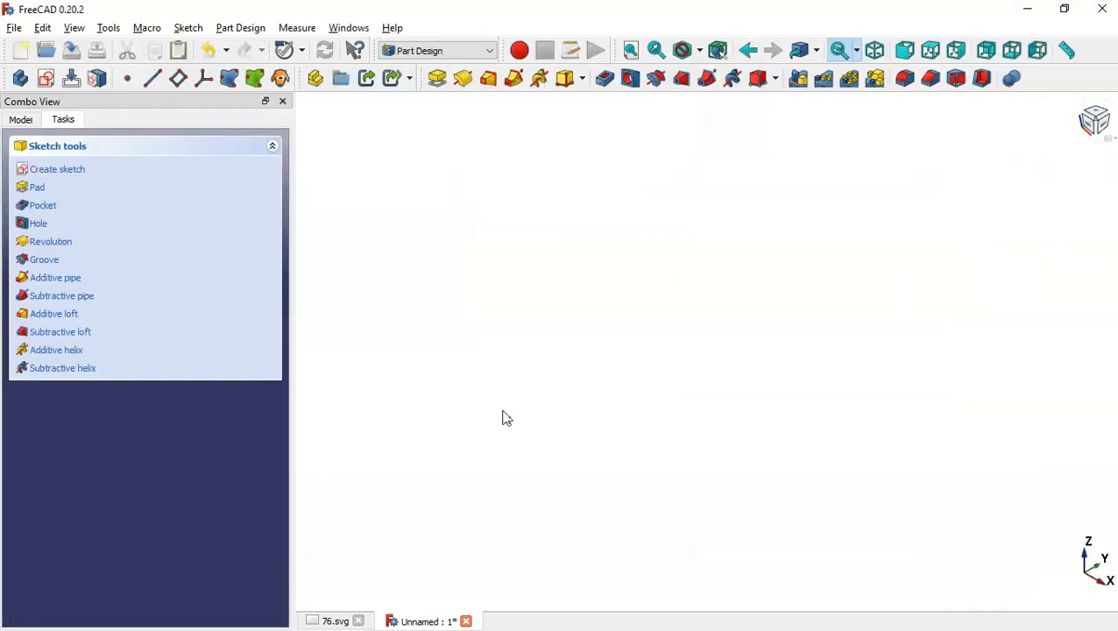
- Pad the rectangle sketch to a length of 53 mm, checking the overall height in the reference drawing's section view
key("Home")
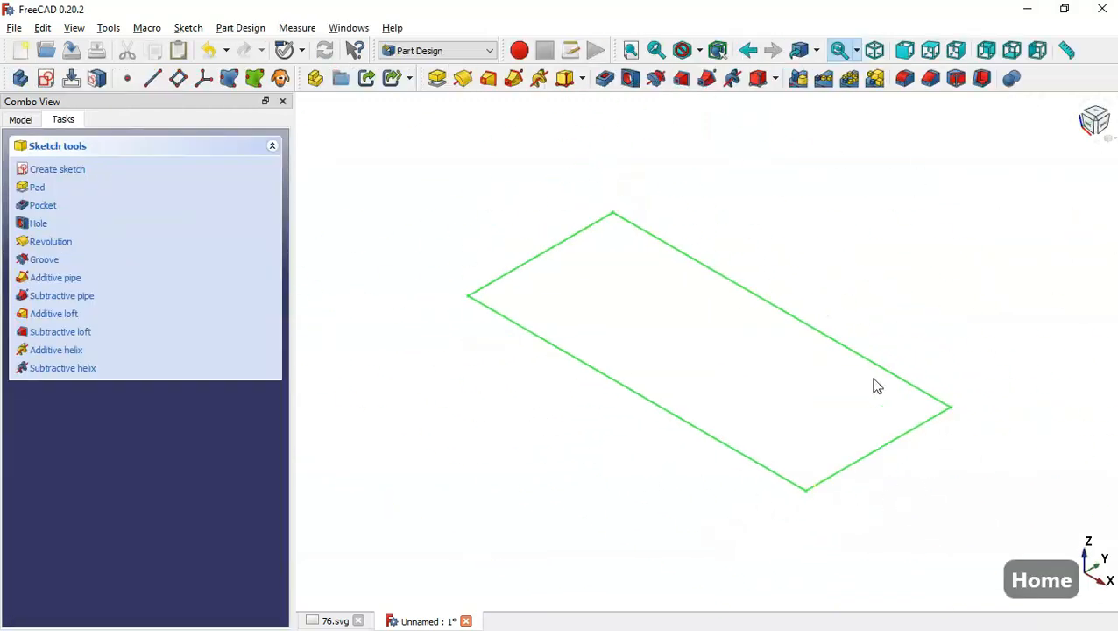
left_click(438, 80)
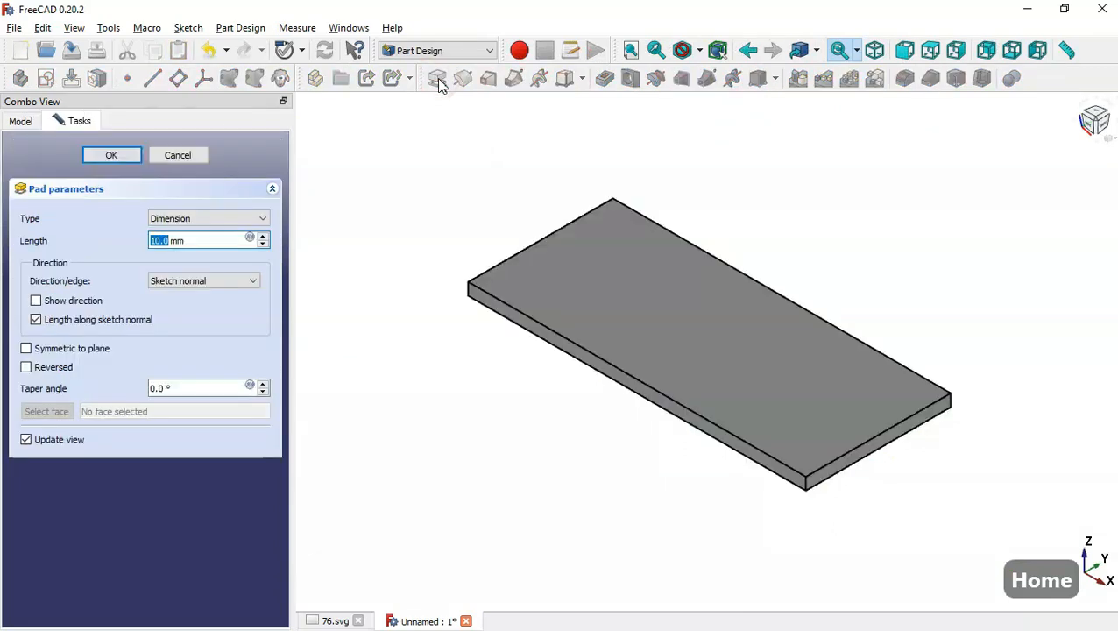
key("ctrl+Tab")
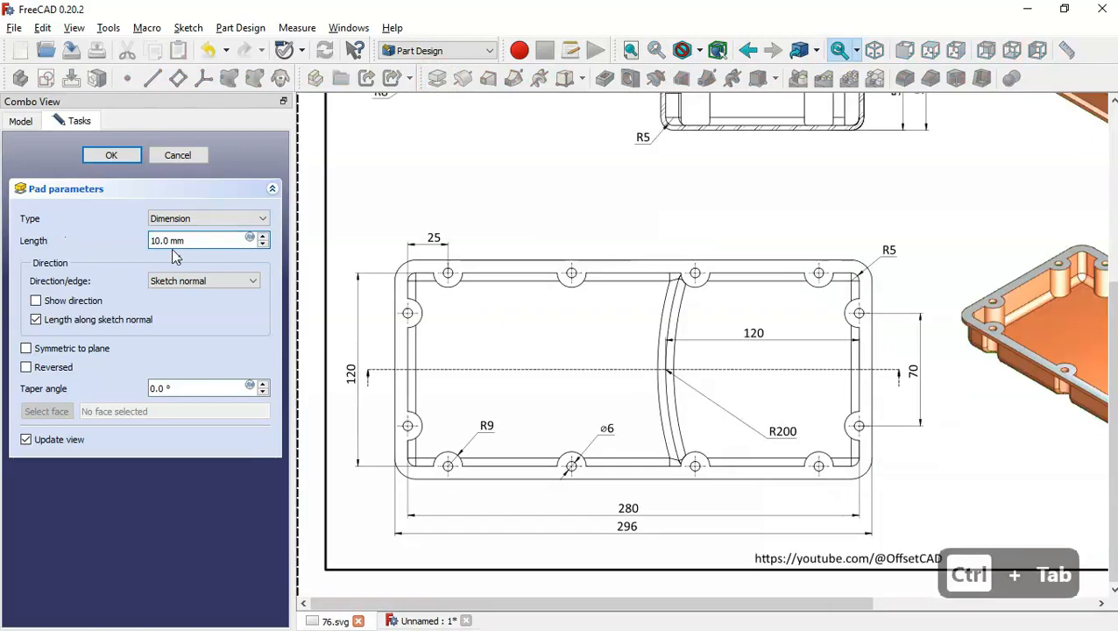
left_click_drag(806, 214, 789, 411)
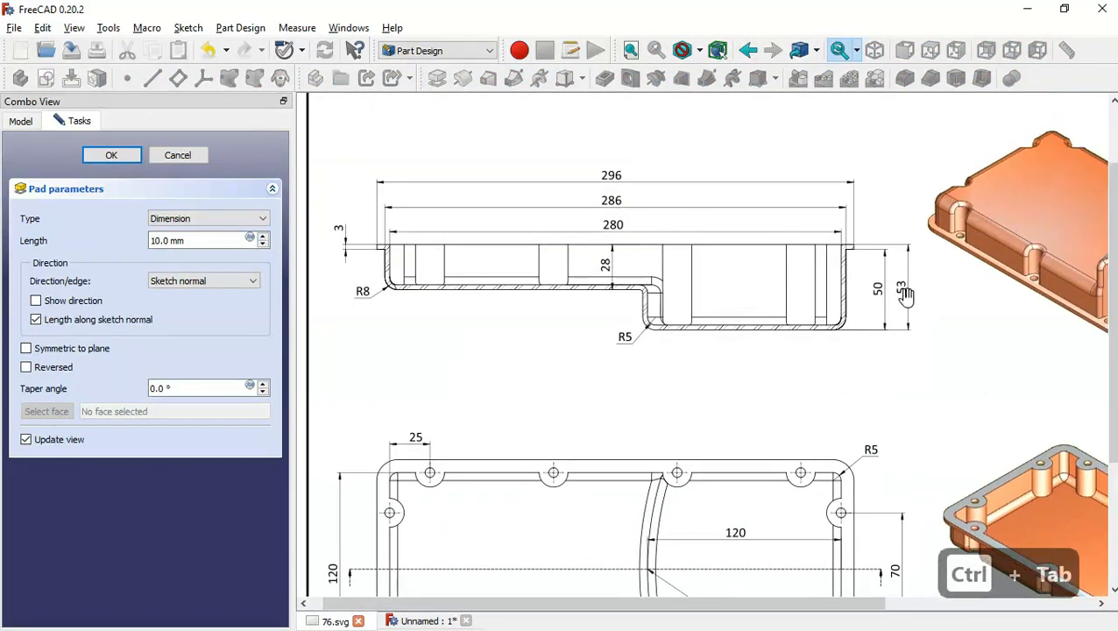
key("ctrl+Tab")
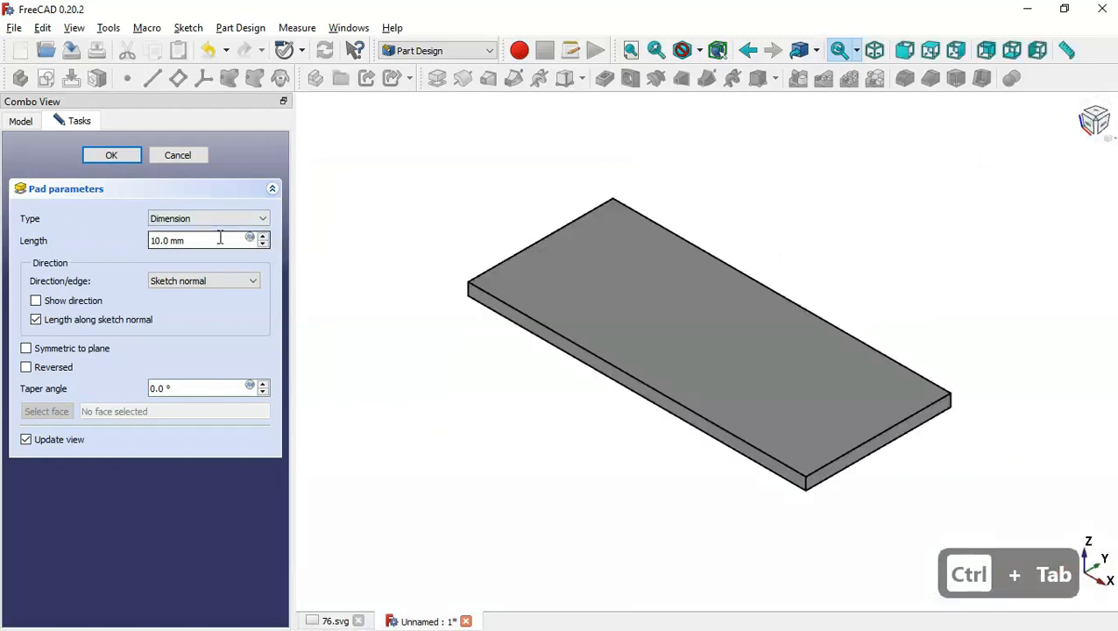
triple_click(220, 238)
type("53")
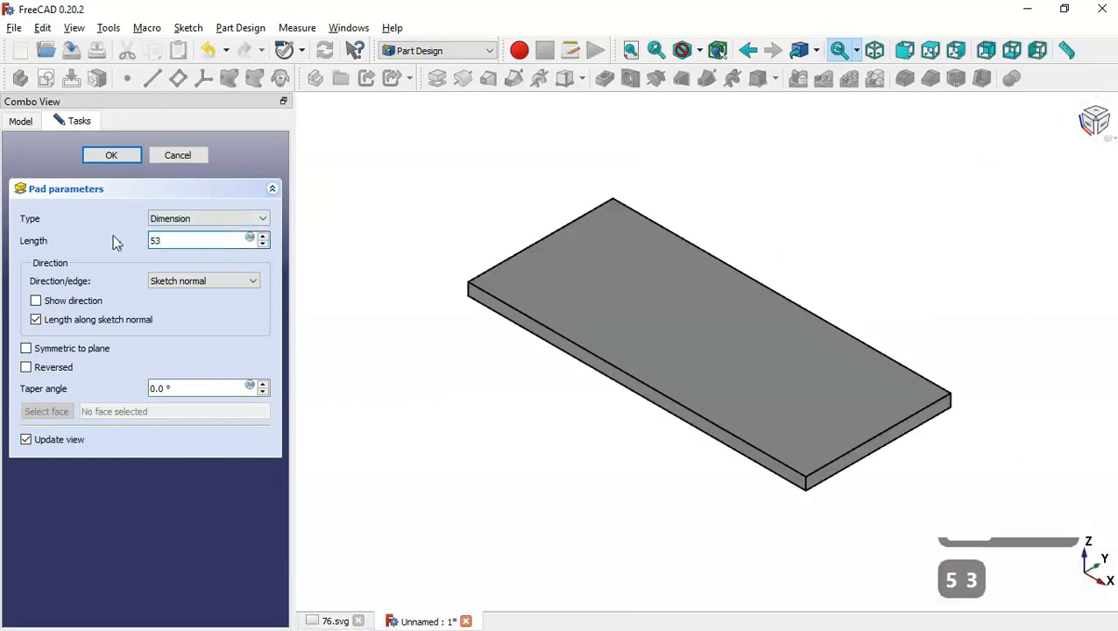
key("Return")
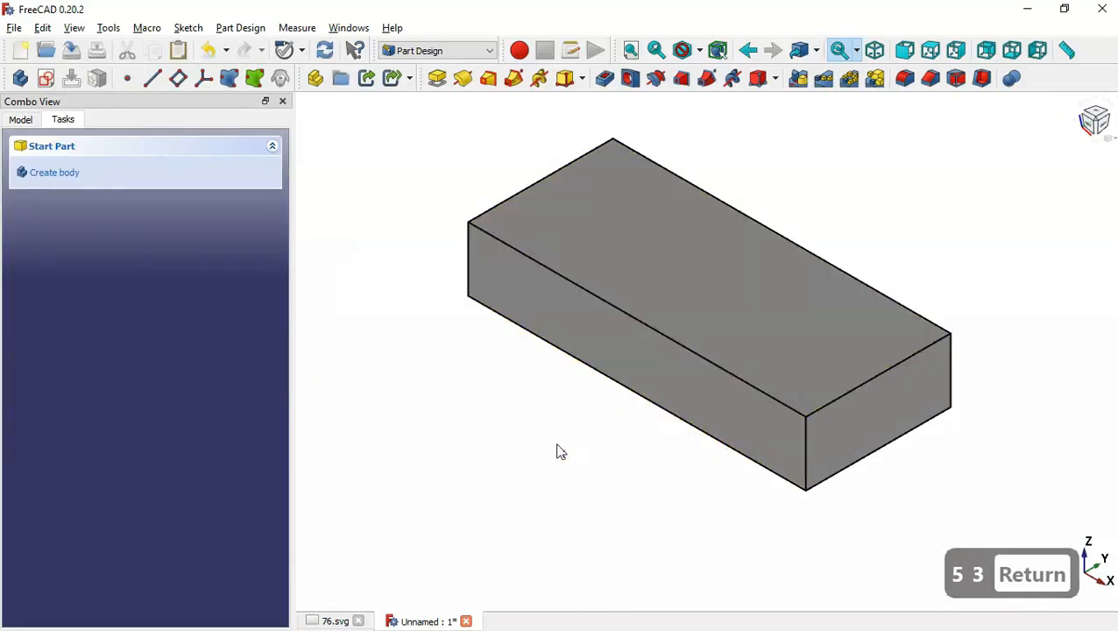
- Review the reference drawing's views of the stepped cover and create a sketch on the block's top face
key("ctrl+Tab")
scroll(522, 349, "down", 2)
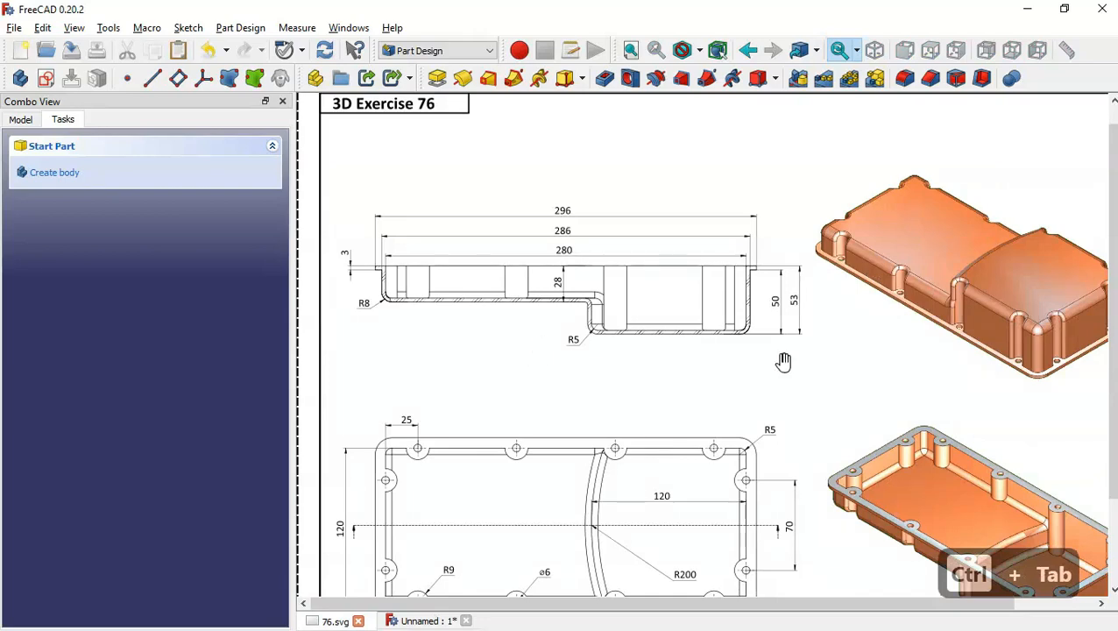
left_click_drag(794, 351, 703, 239)
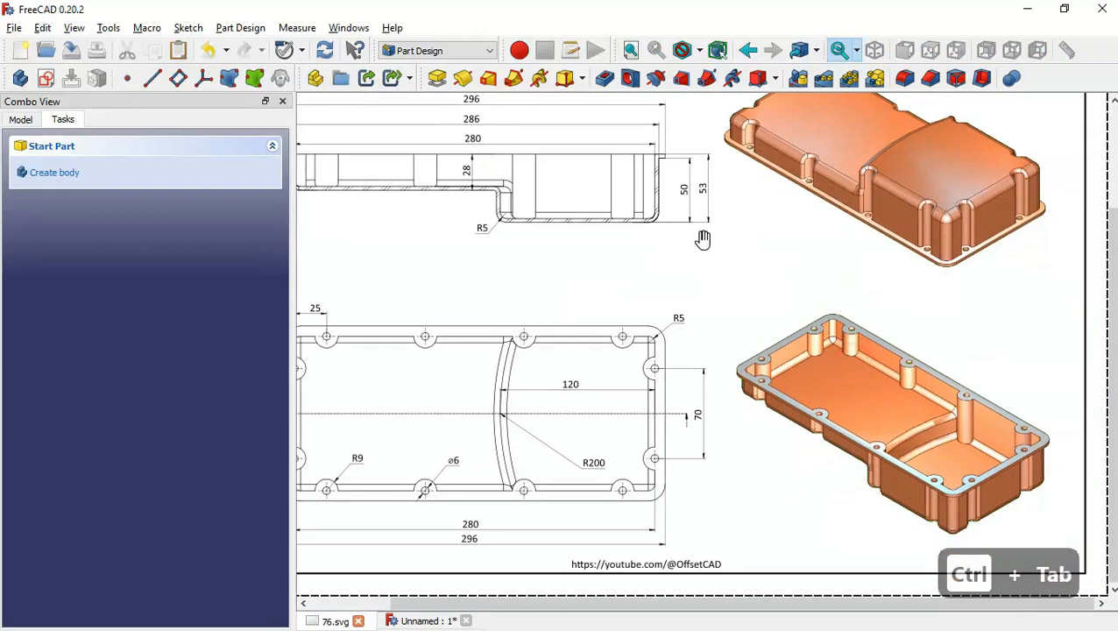
left_click_drag(779, 232, 799, 321)
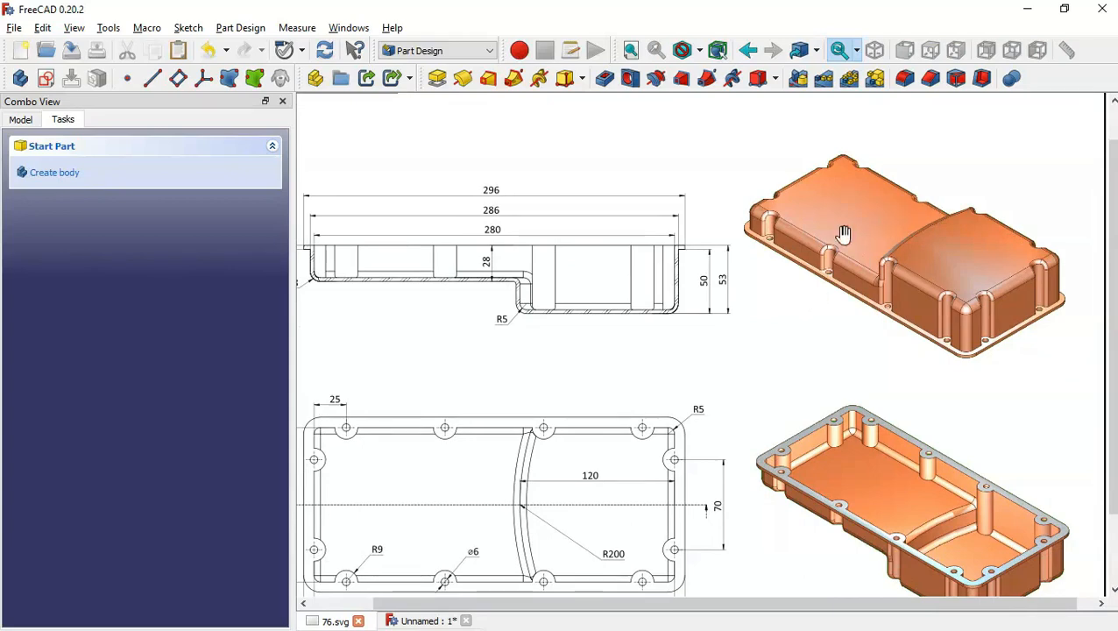
key("ctrl+Tab")
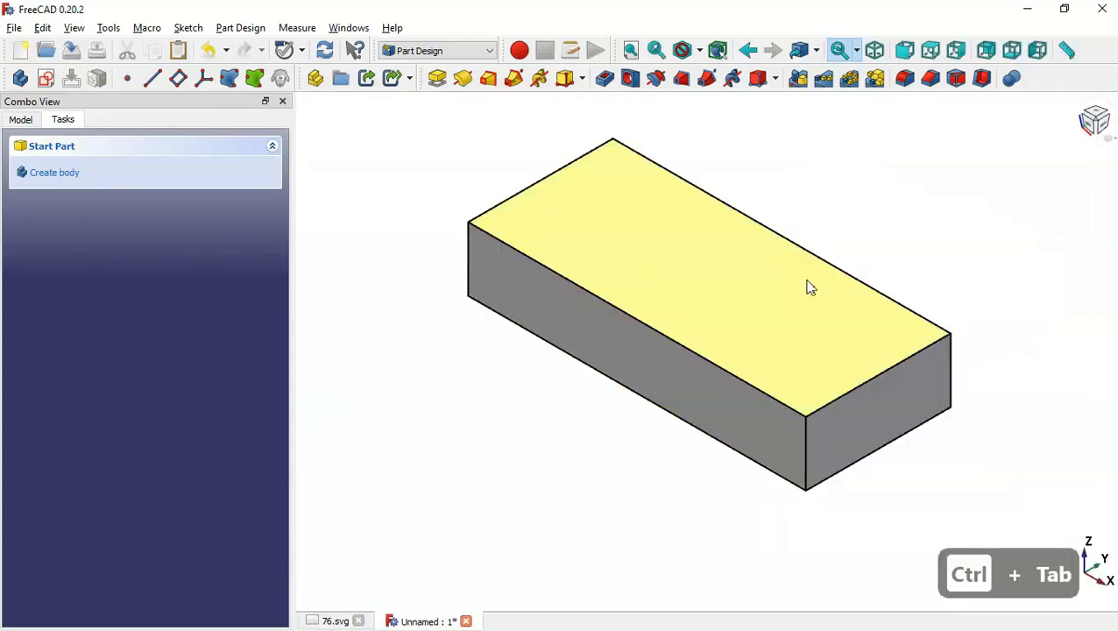
left_click(806, 282)
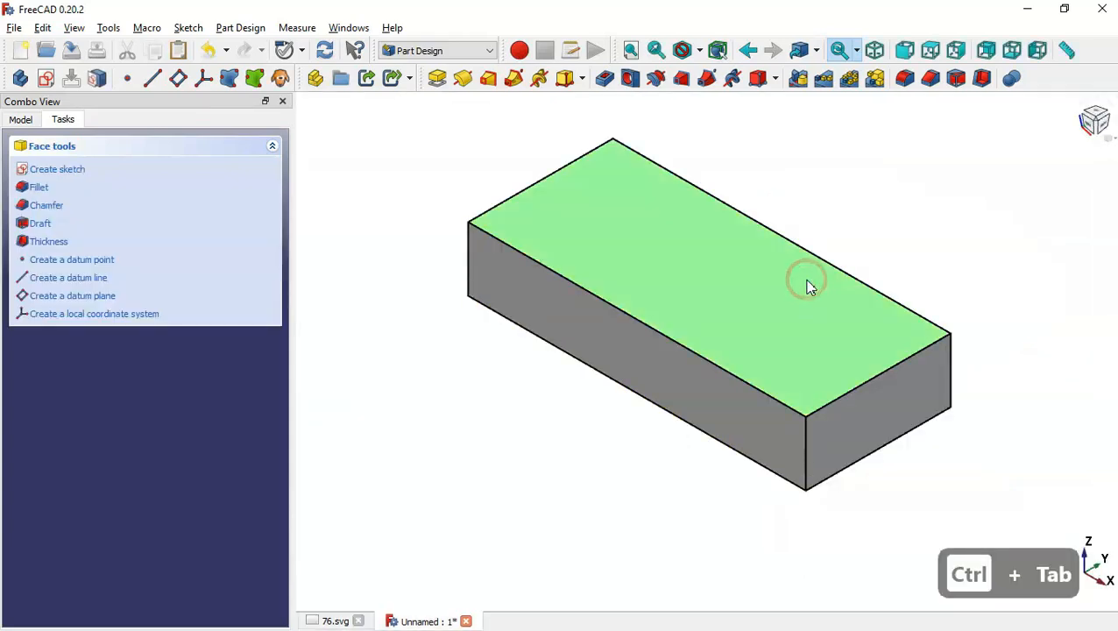
left_click(45, 79)
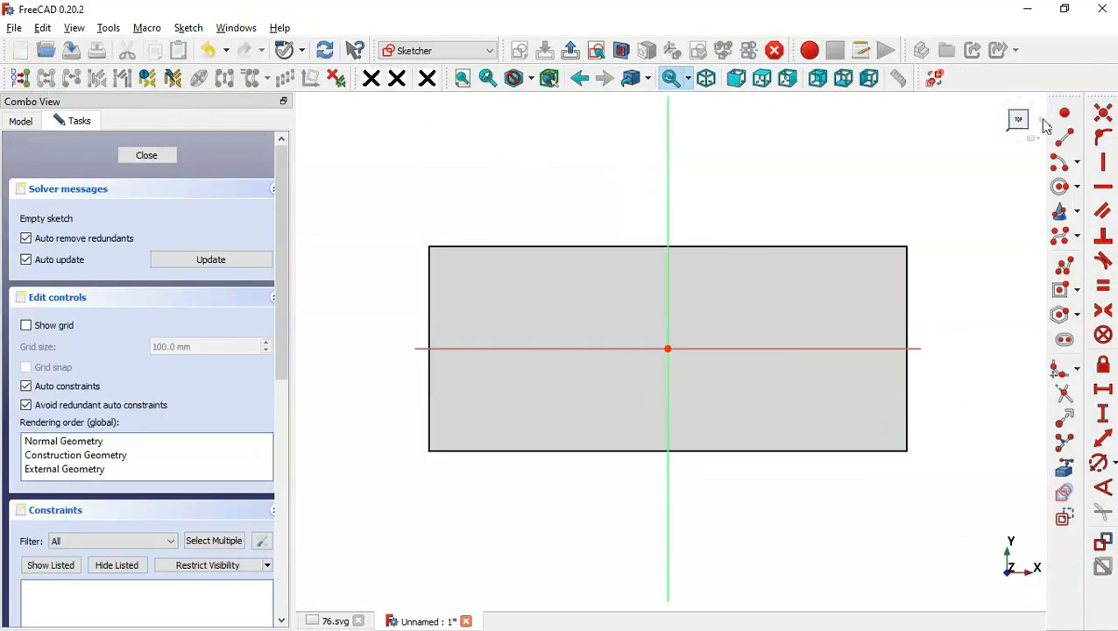
- Project the block's two long edges into the sketch as external geometry
left_click(1064, 472)
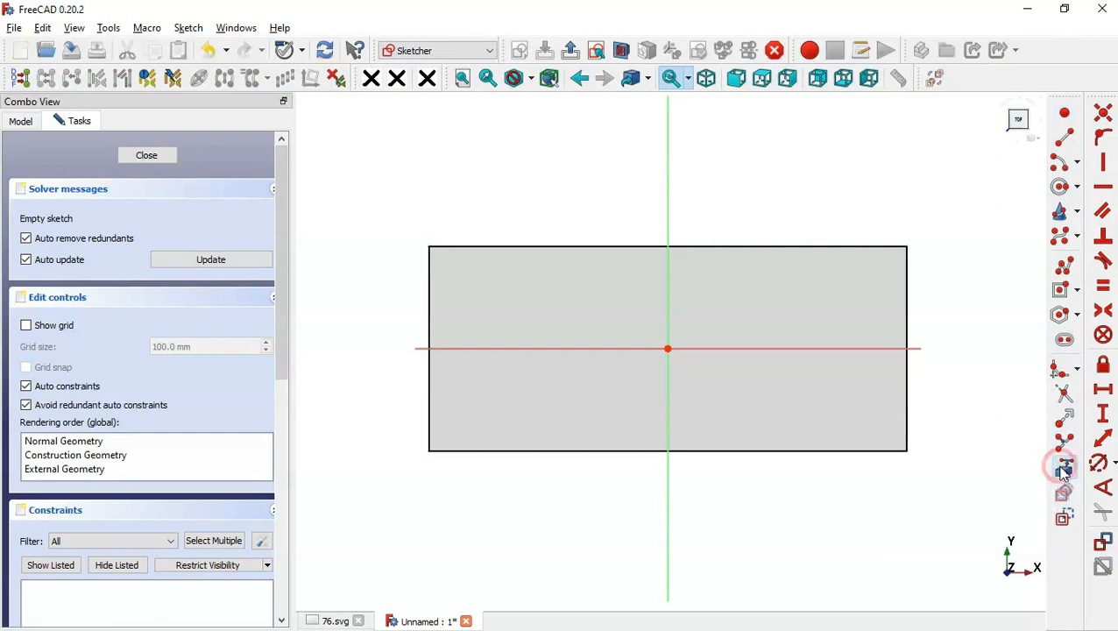
left_click(604, 450)
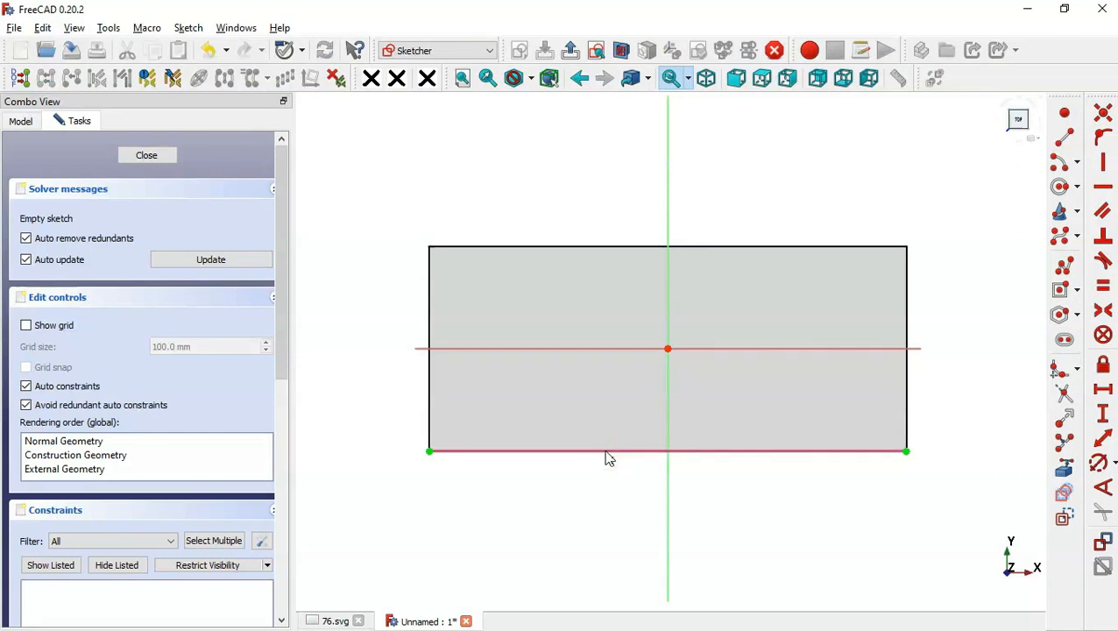
left_click(608, 246)
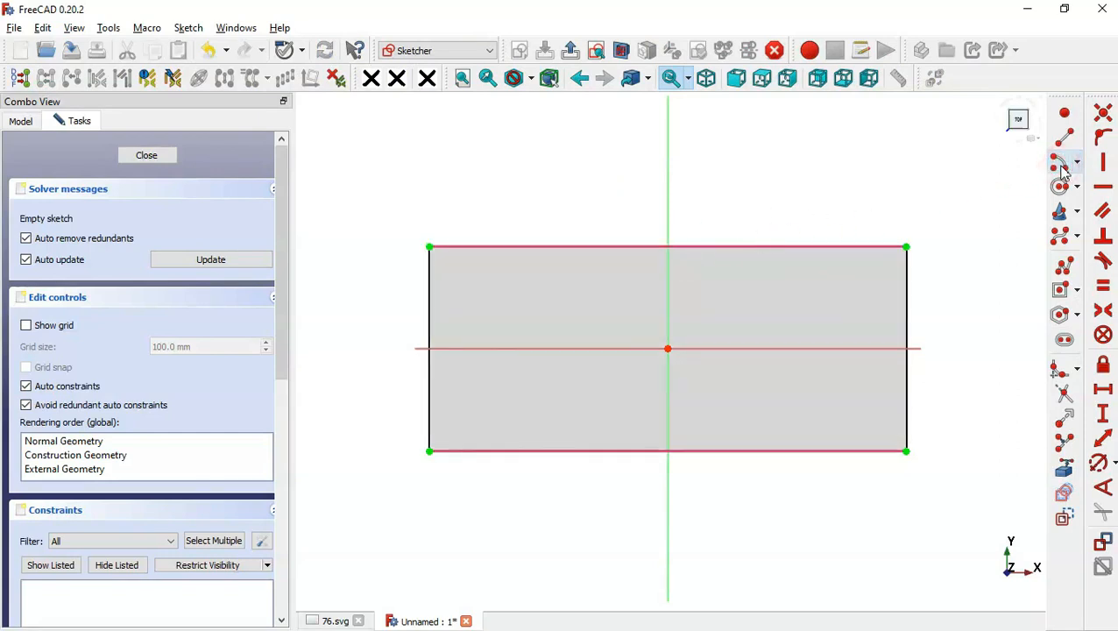
- Check the plan view in the reference drawing and sketch an arc of about 83 mm radius, centred on the horizontal axis and ending on both long edges
left_click(1061, 165)
key("ctrl+Tab")
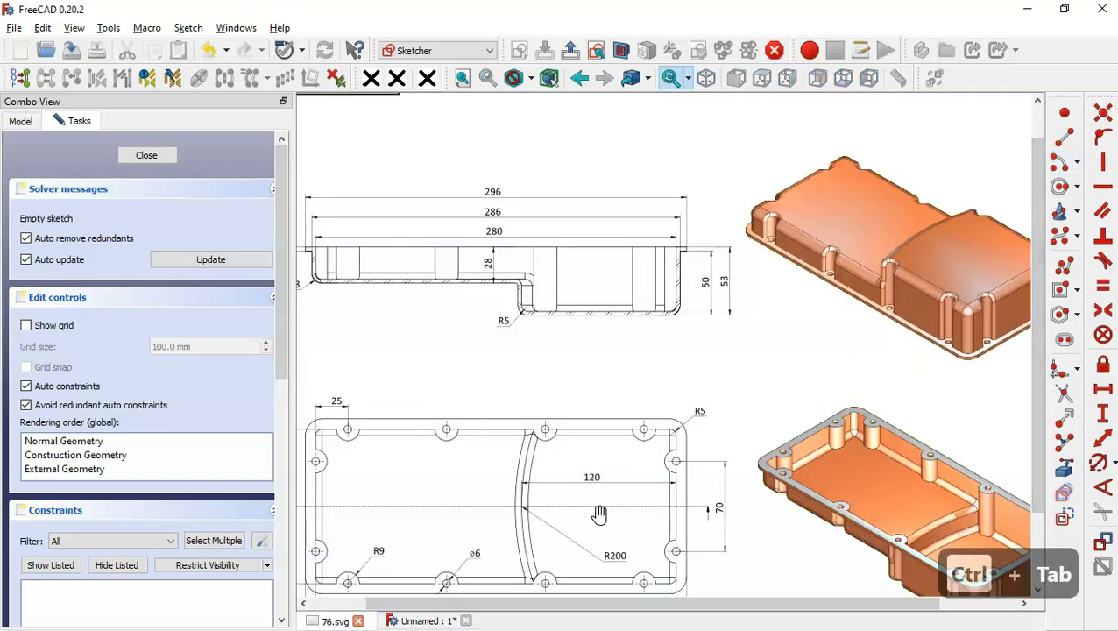
left_click_drag(603, 534, 606, 429)
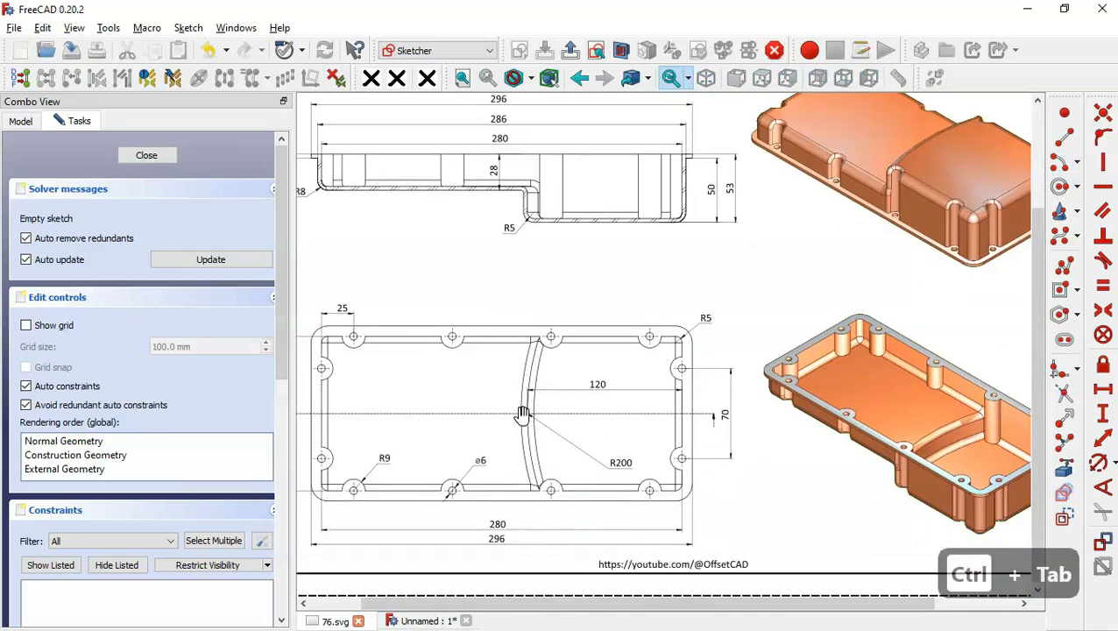
key("ctrl+Tab")
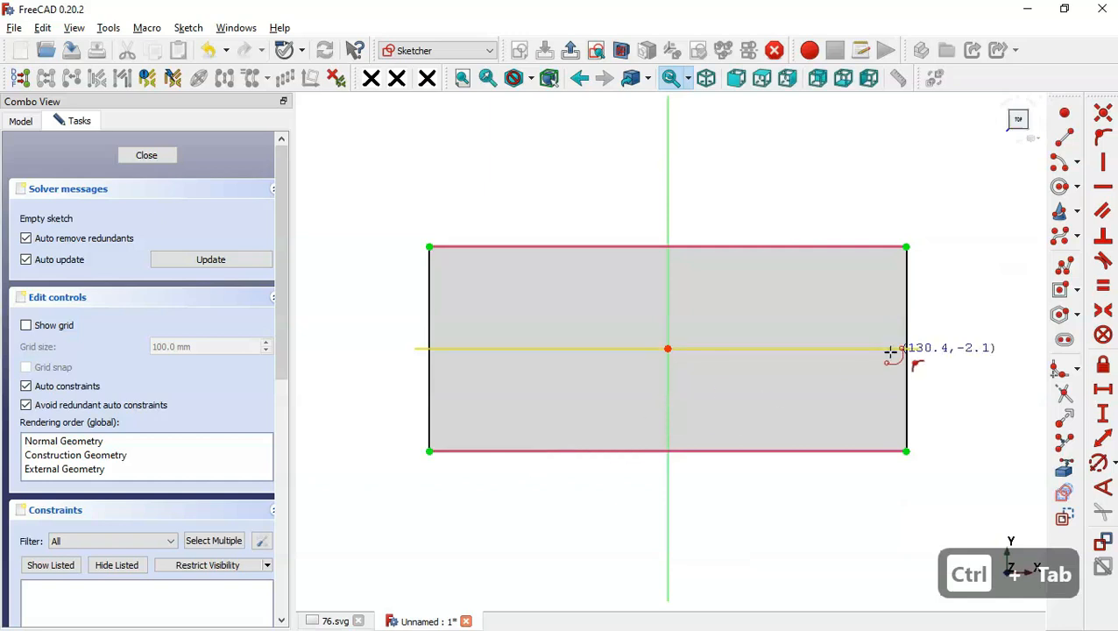
left_click(897, 349)
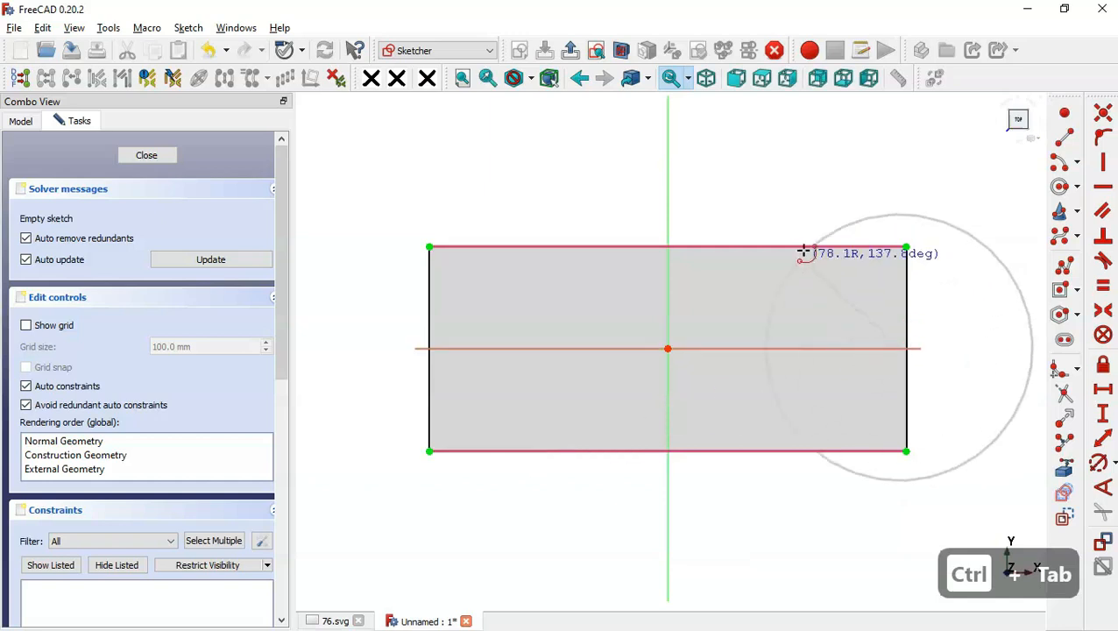
left_click(803, 247)
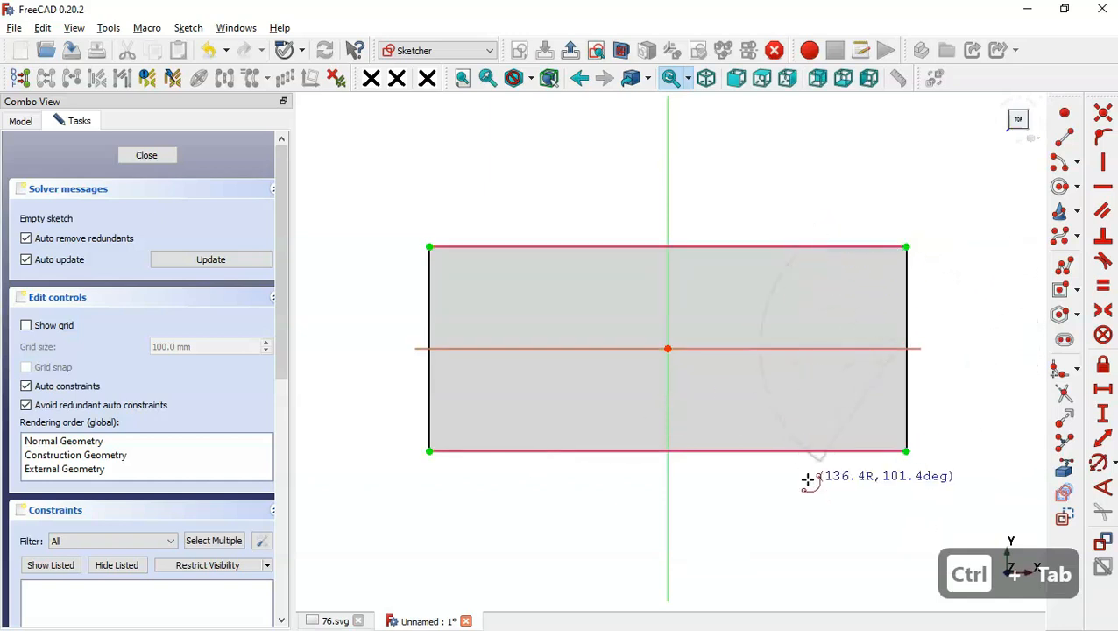
left_click(795, 452)
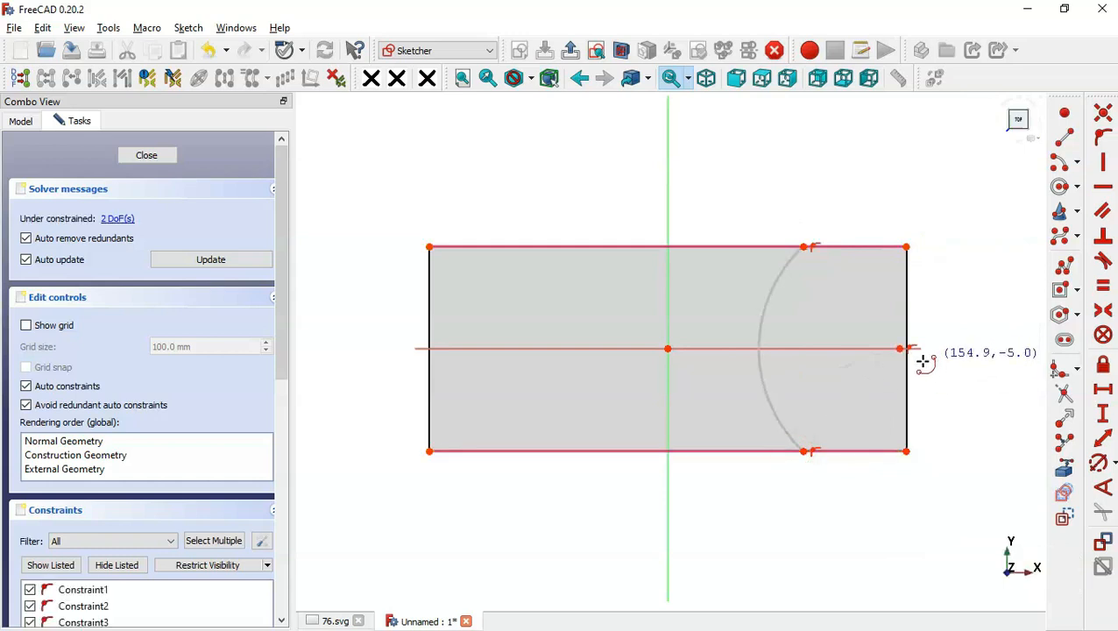
- Draw a polyline from the arc's upper end around the block's two left corners to the arc's lower end, closing the profile
left_click(1062, 267)
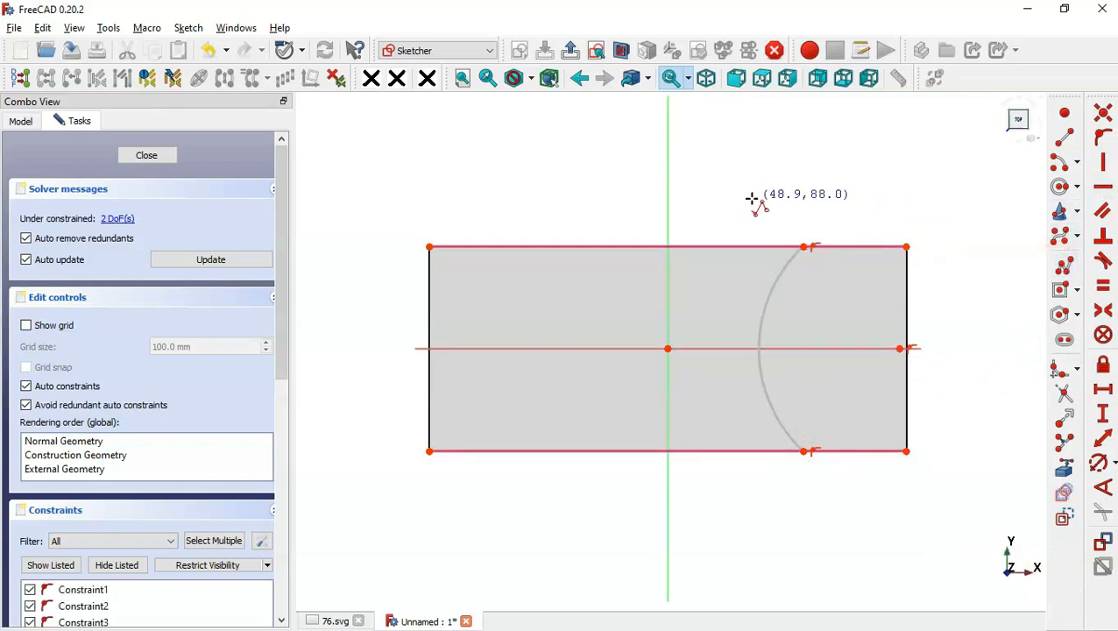
left_click(805, 246)
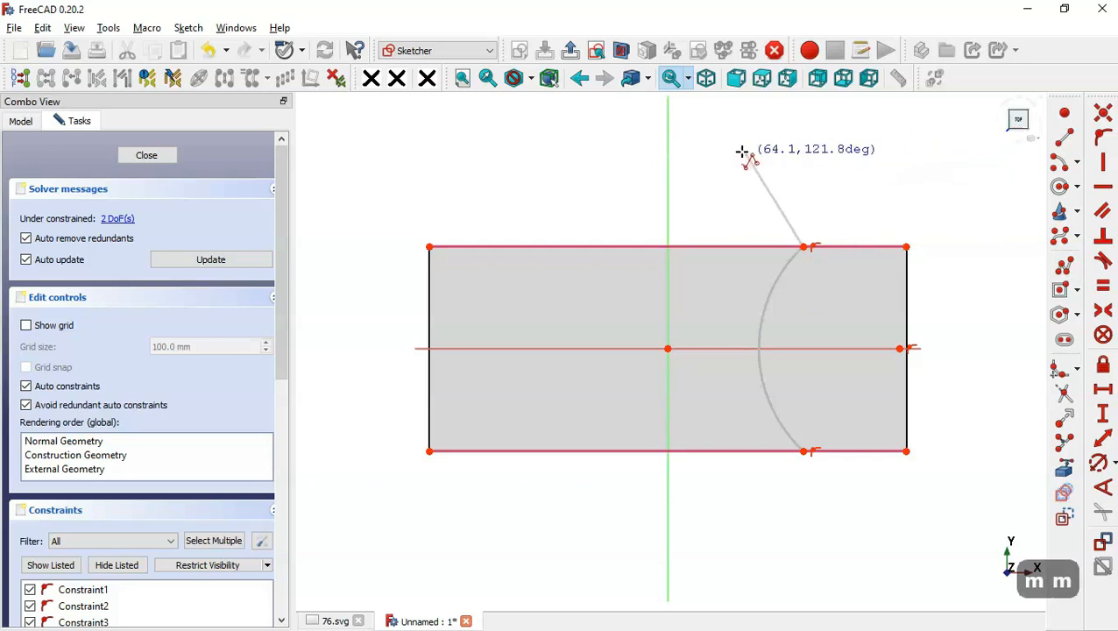
left_click(430, 247)
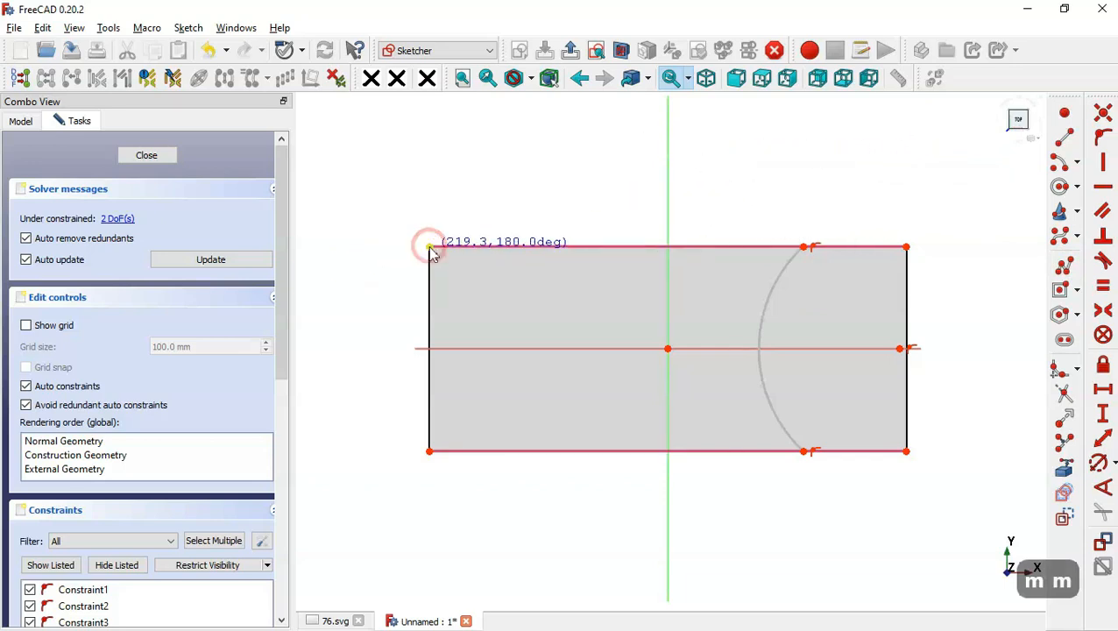
left_click(429, 450)
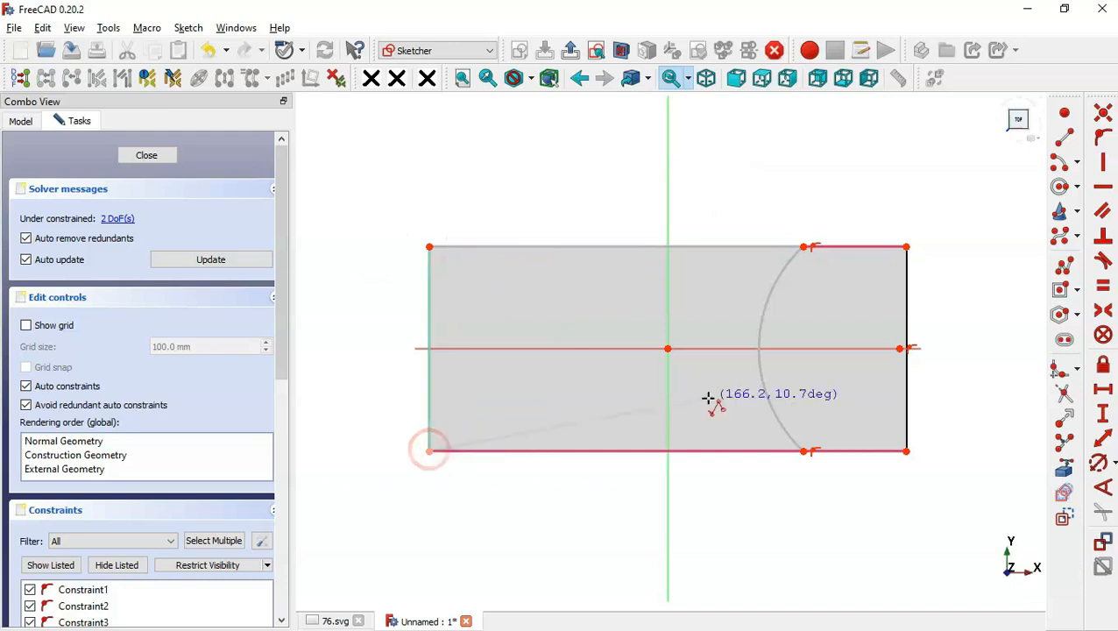
left_click(803, 451)
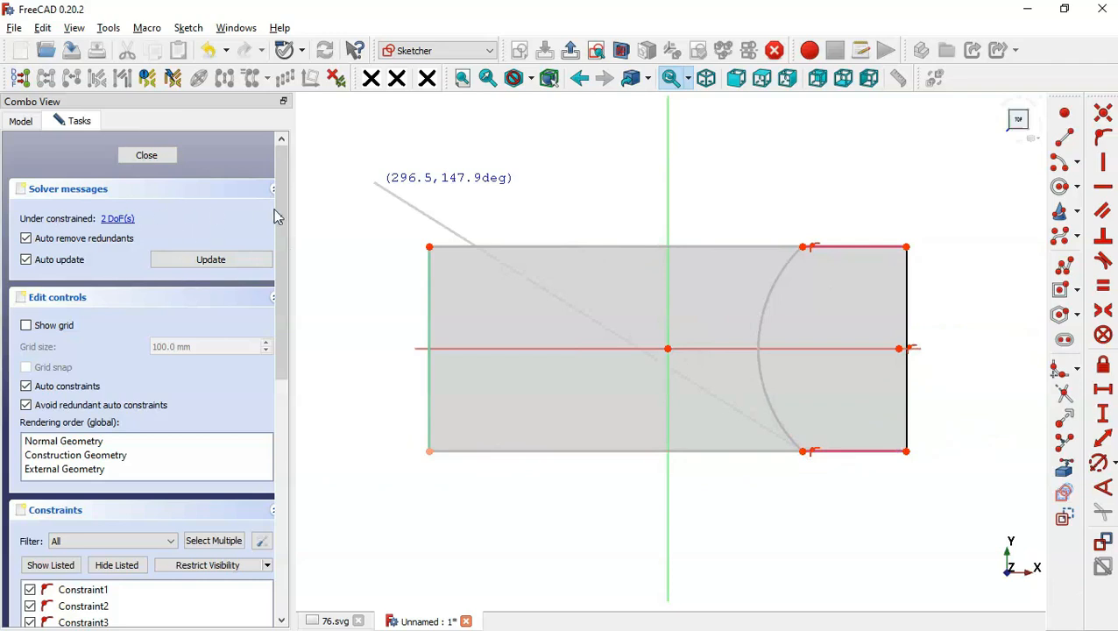
- Check the step arc's radius in the reference plan view, constrain the arc to radius 200 mm and move the dimension label below the axis
key("ctrl+Tab")
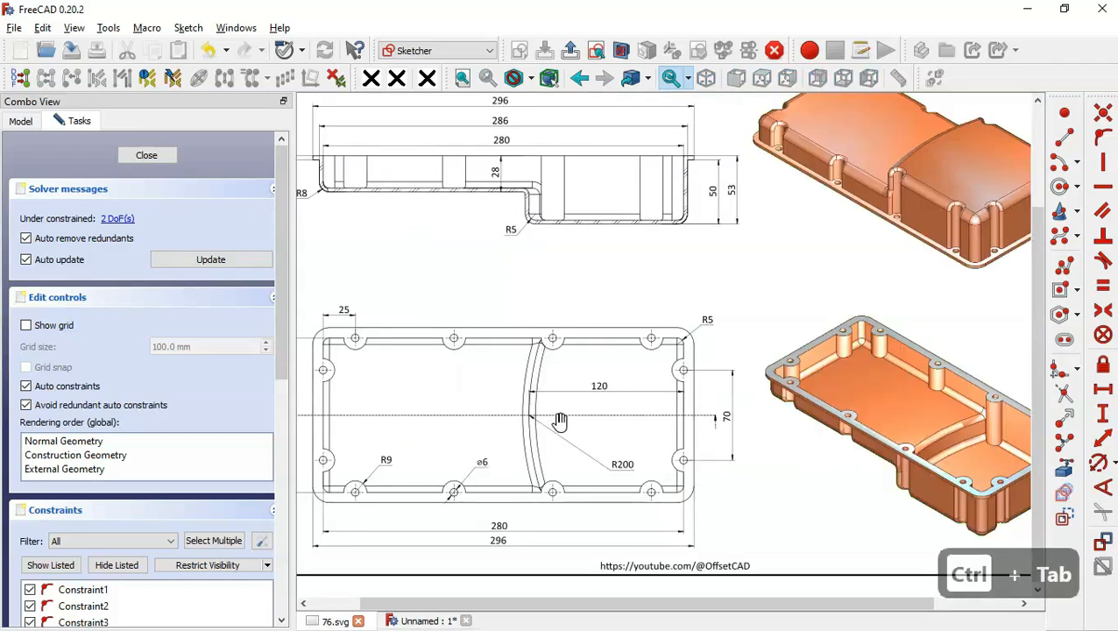
scroll(543, 438, "up", 2)
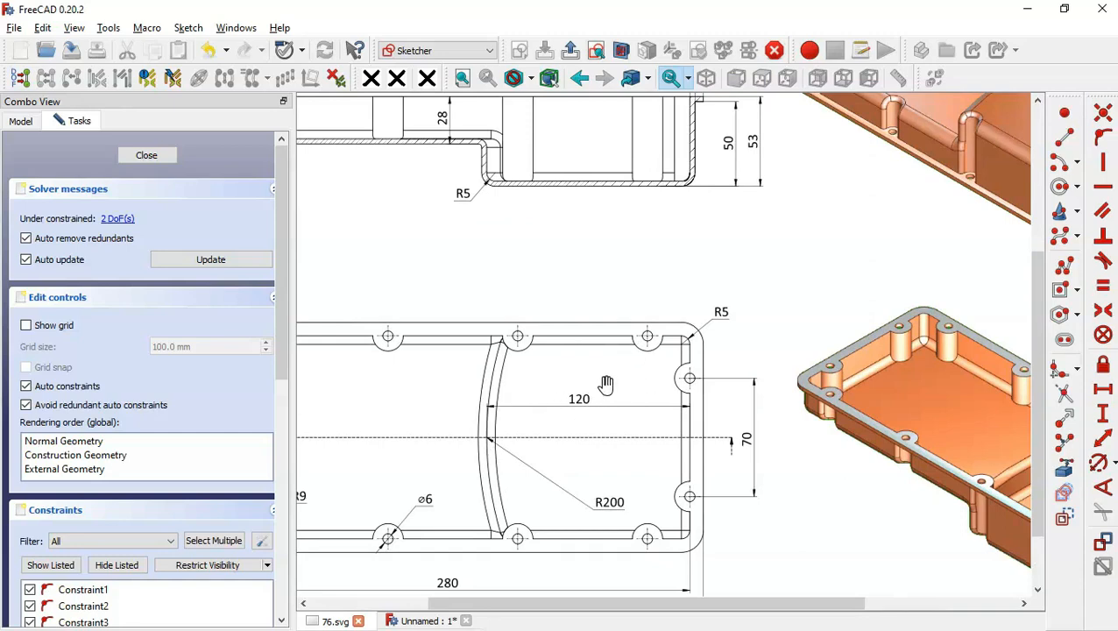
key("ctrl+Tab")
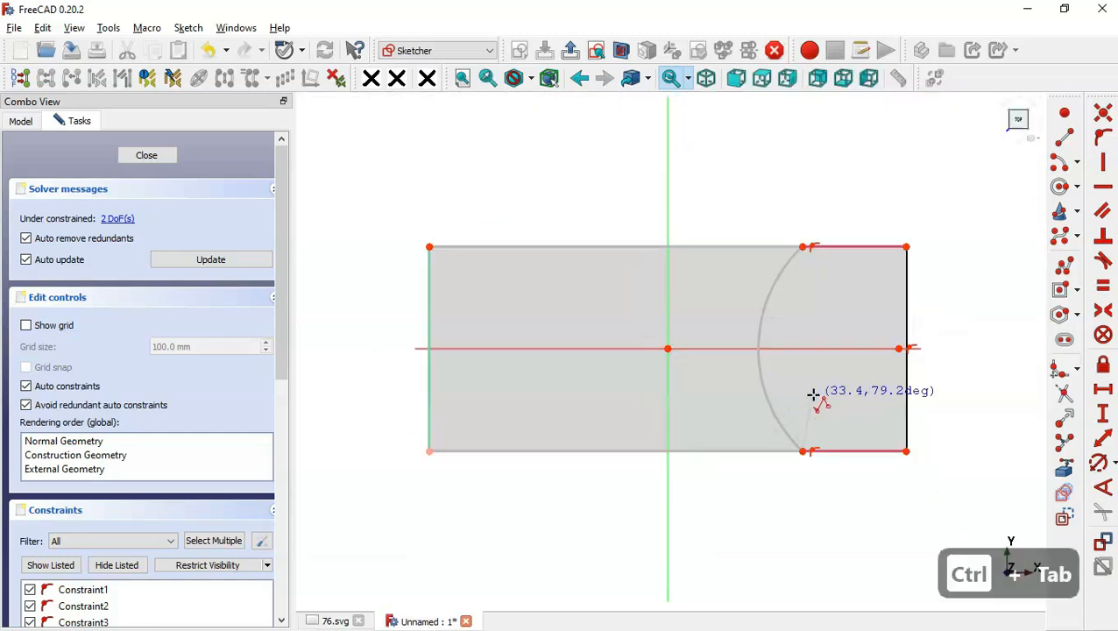
left_click(1100, 468)
left_click(767, 304)
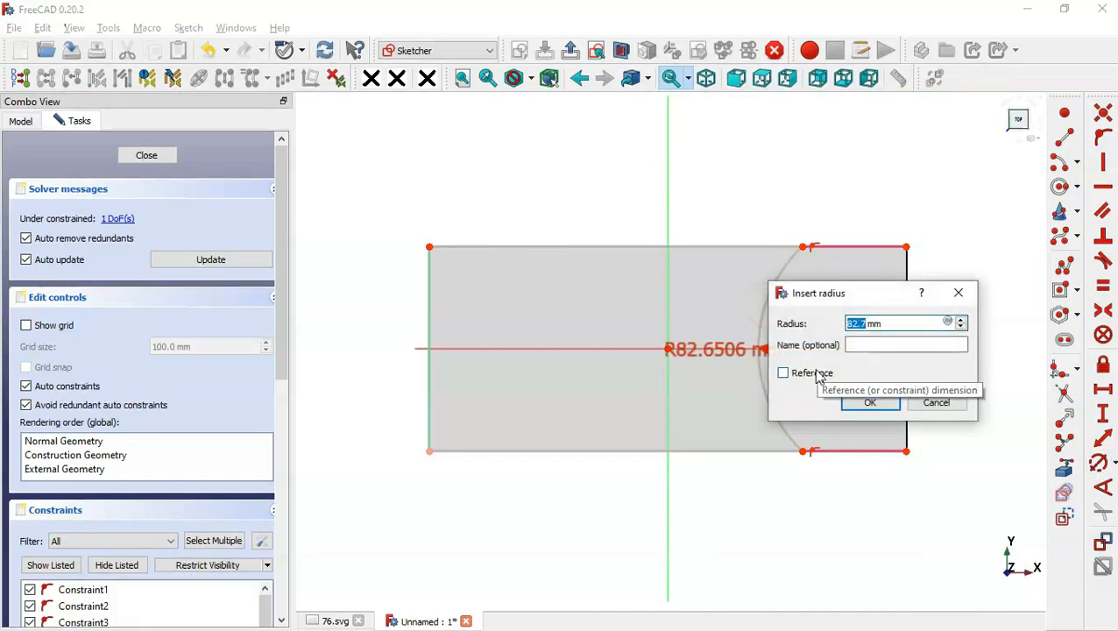
type("200")
key("Return")
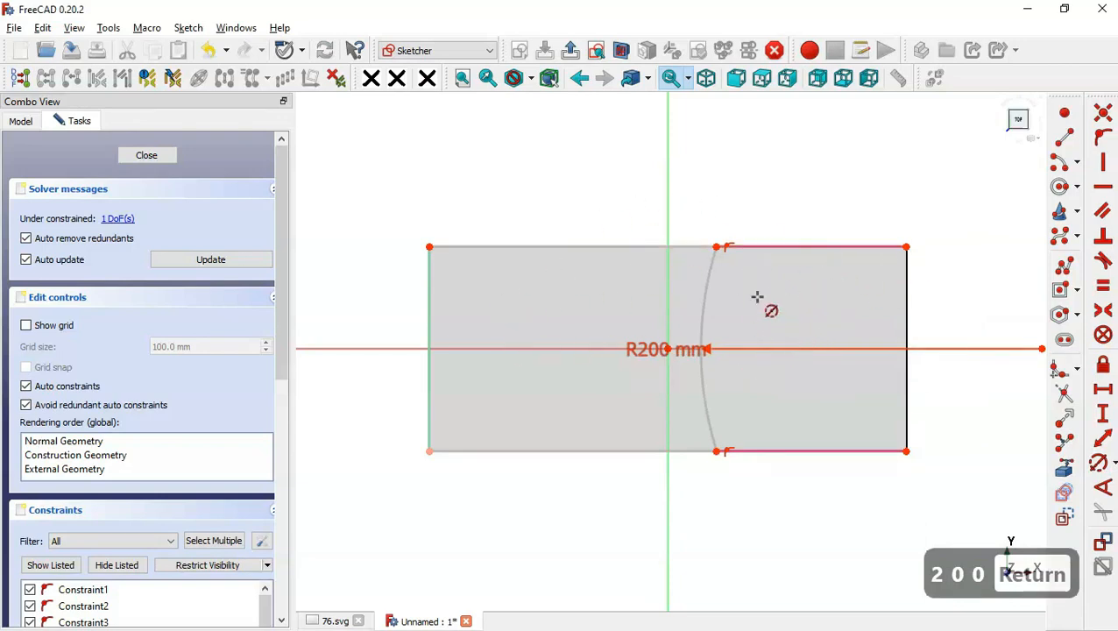
key("Escape")
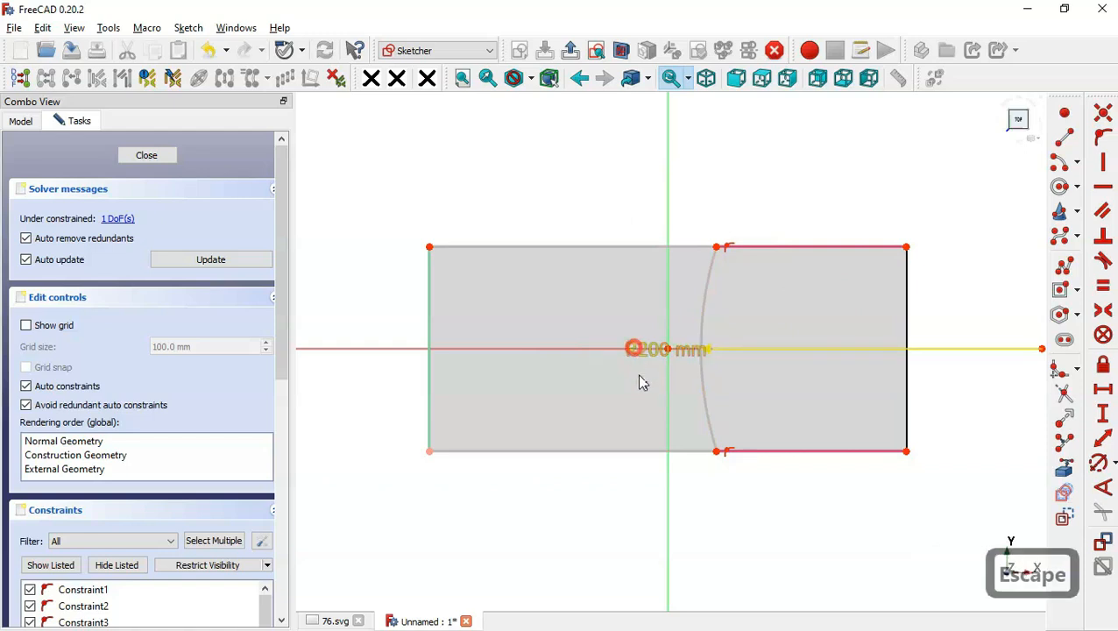
left_click_drag(642, 377, 647, 402)
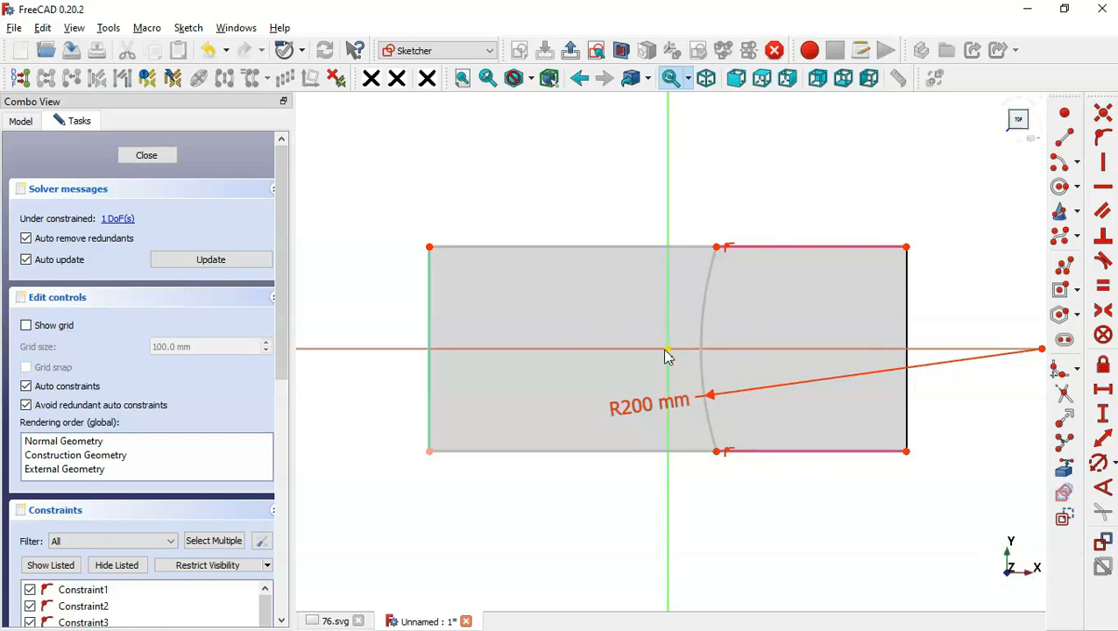
- Place a point on the arc and constrain it horizontally to the sketch origin
left_click(1067, 115)
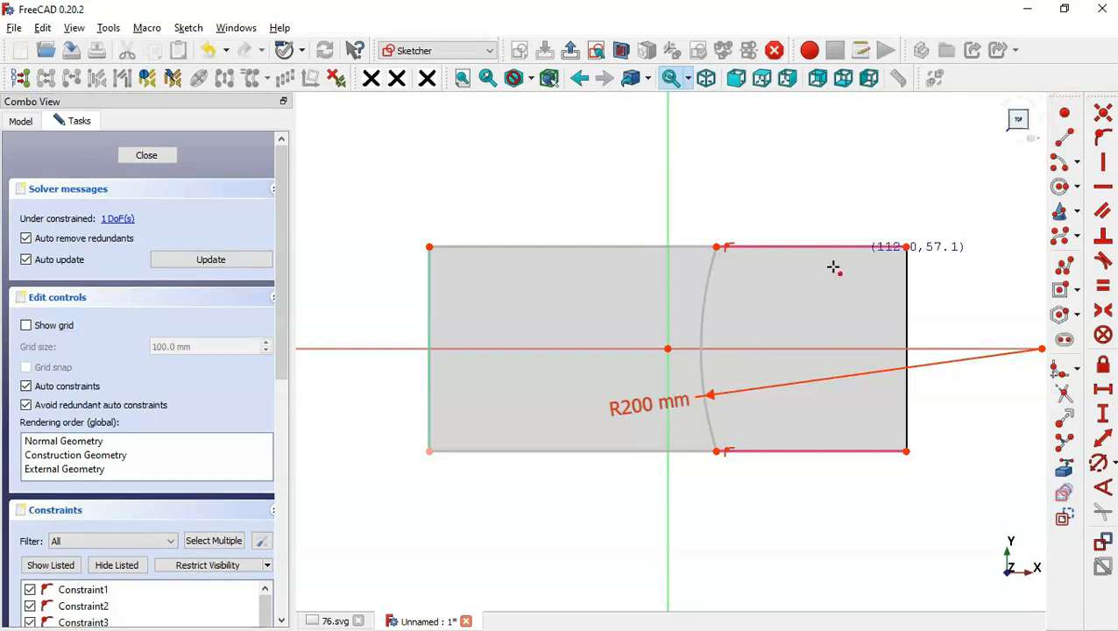
left_click(702, 322)
key("Escape")
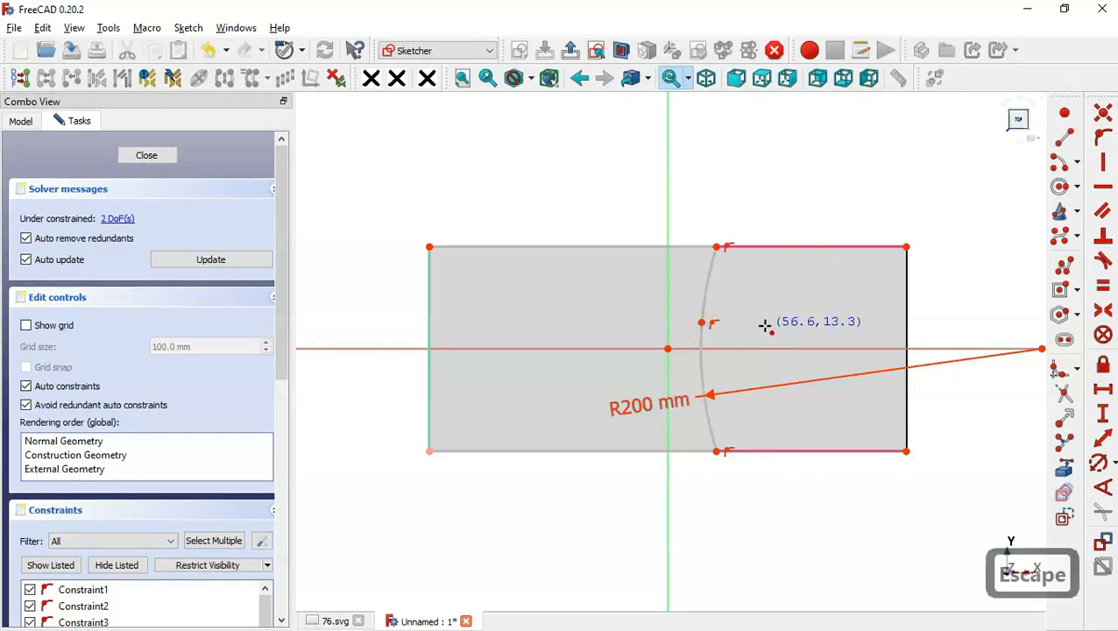
left_click_drag(636, 293, 736, 372)
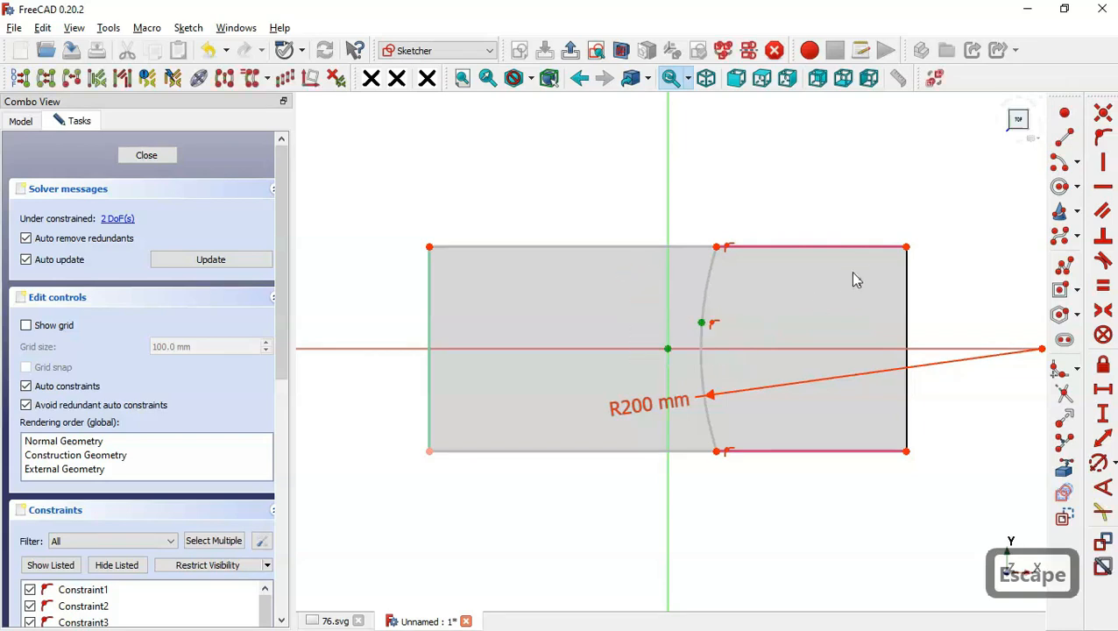
left_click(1103, 189)
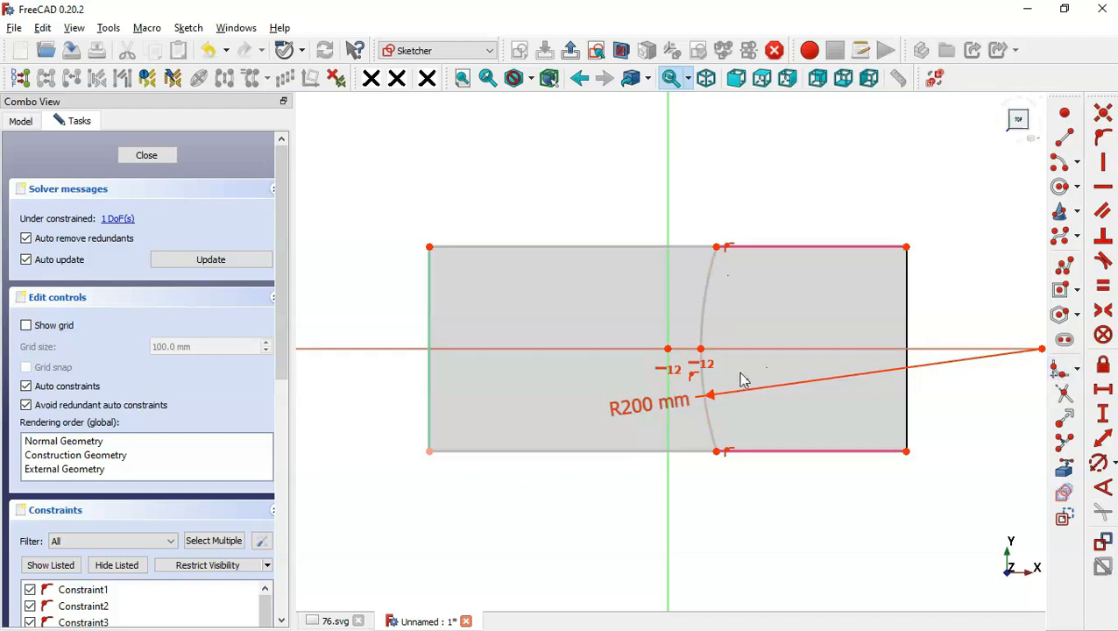
- Constrain the horizontal distance from the arc's point to the block's upper right corner to 120 mm and close the sketch
left_click(701, 350)
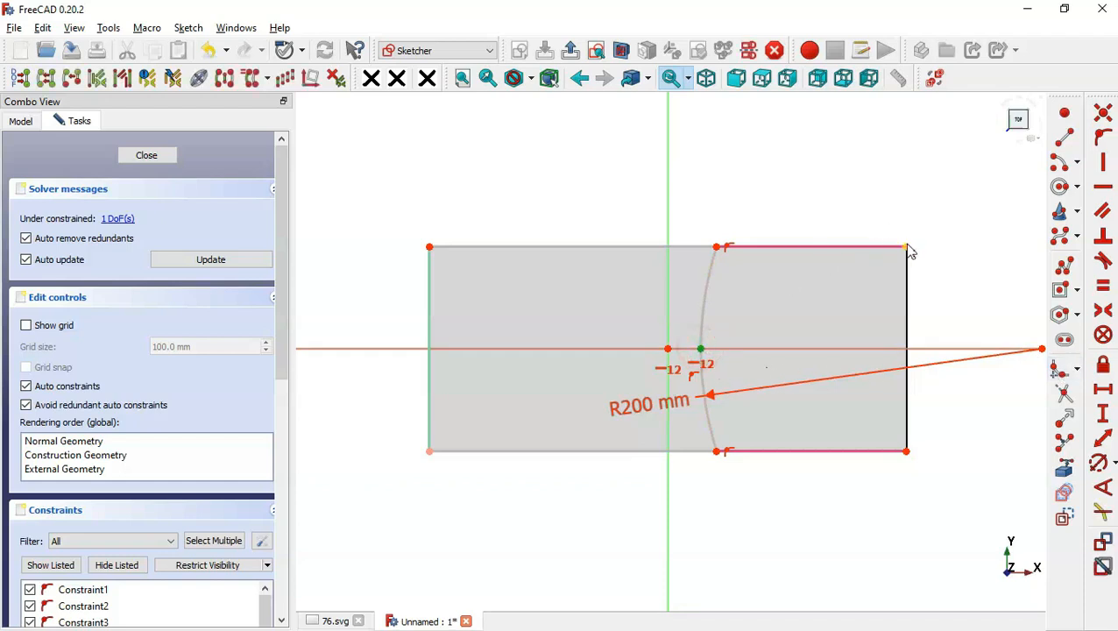
left_click(909, 248)
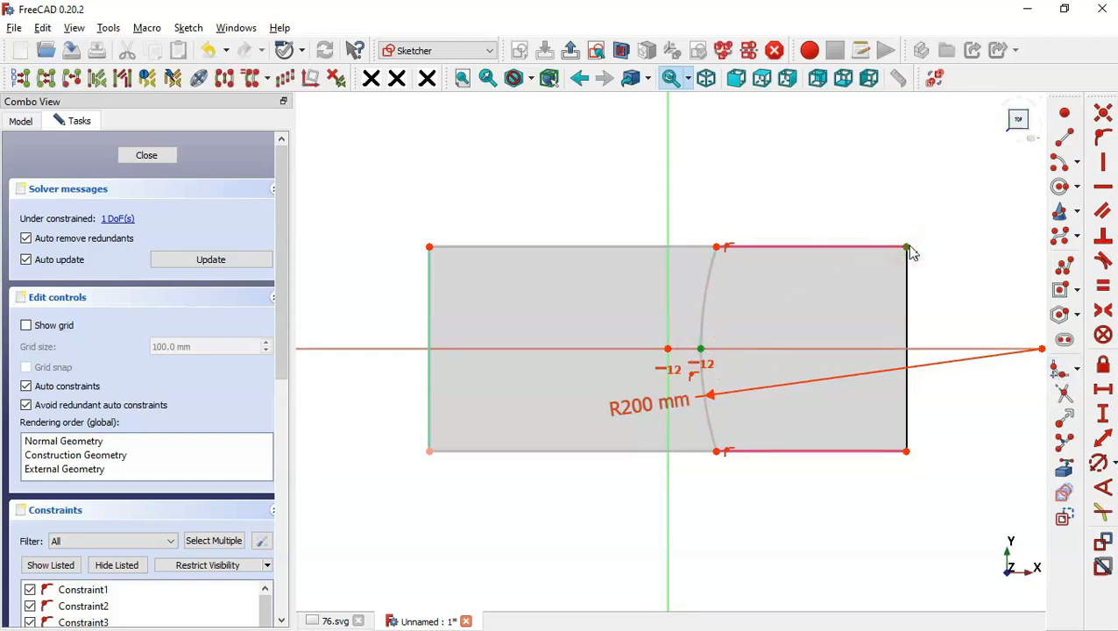
left_click(1106, 392)
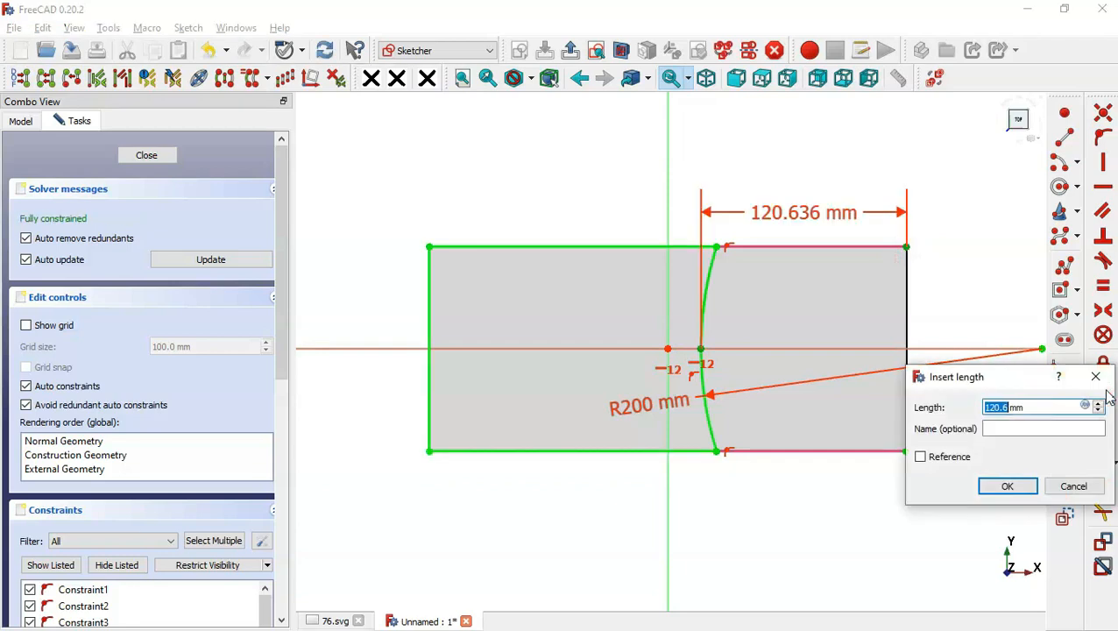
type("120")
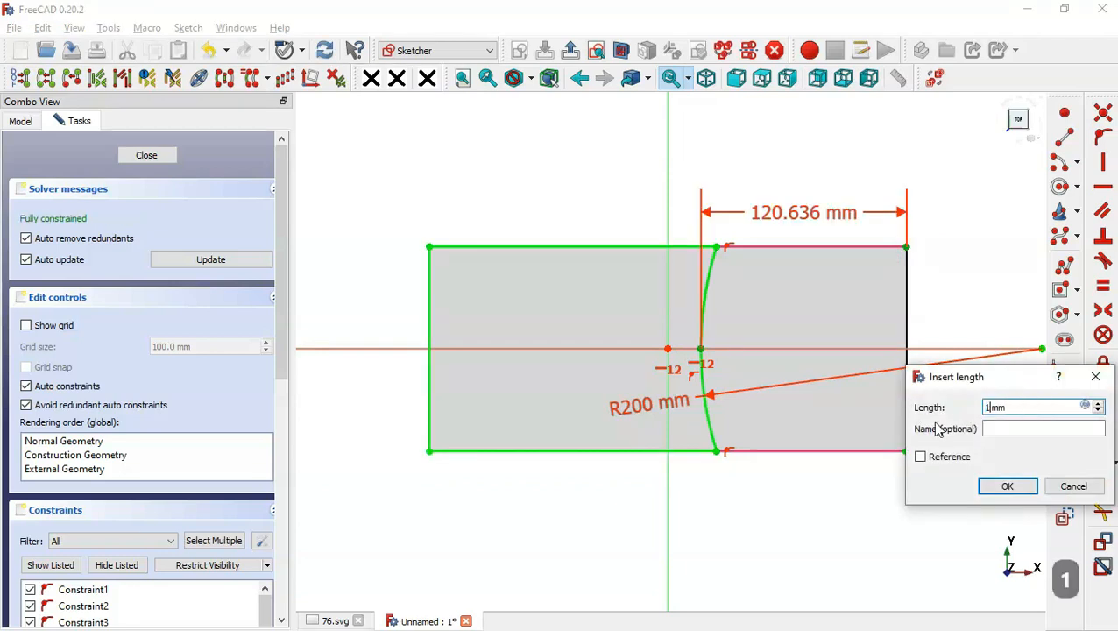
key("Return")
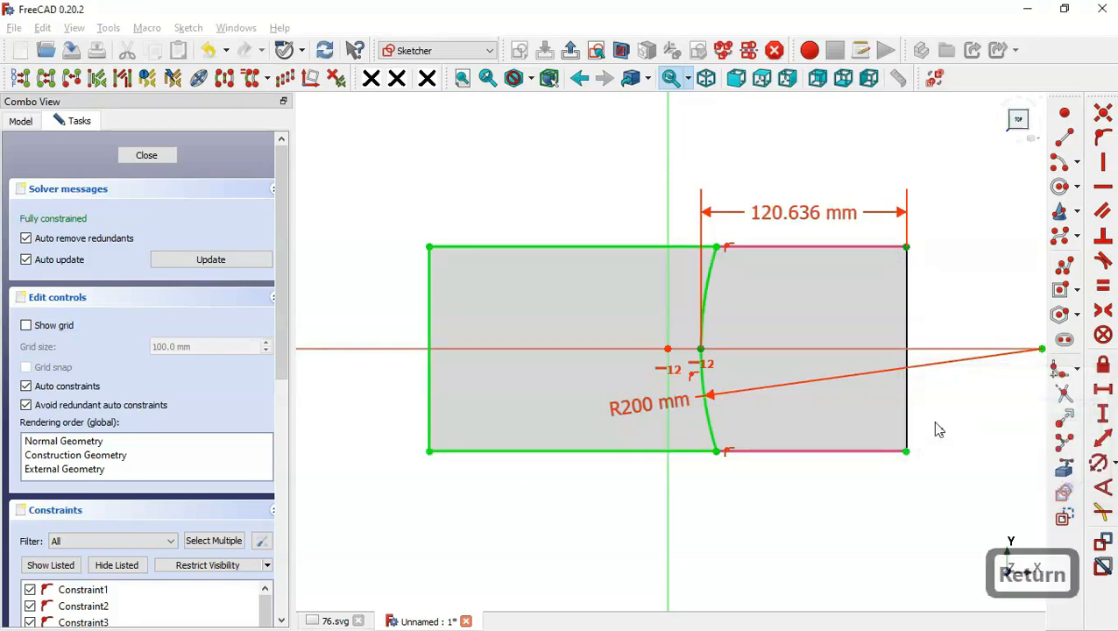
left_click(572, 51)
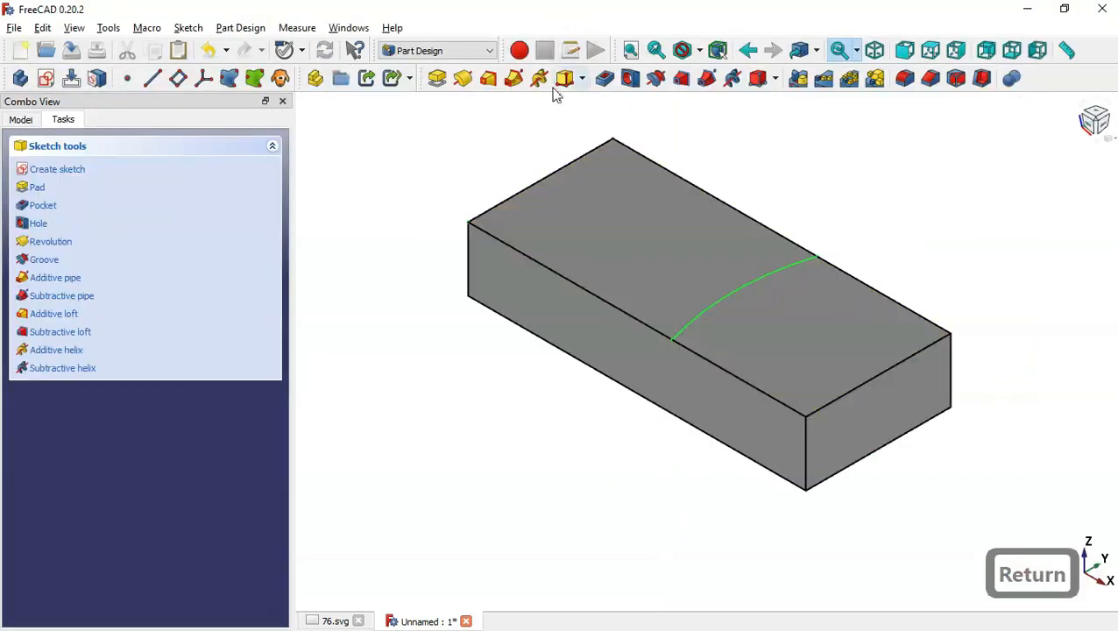
- Check the section's depth dimensions in the reference drawing and pocket the closed arc profile 25 mm deep
left_click(605, 79)
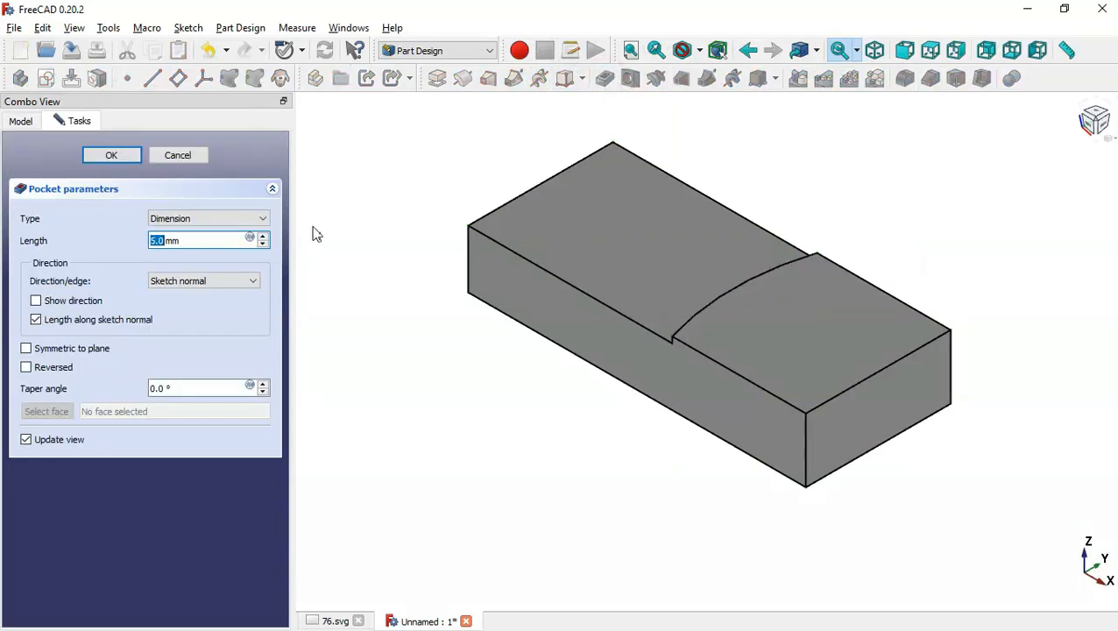
key("ctrl+Tab")
left_click_drag(619, 228, 844, 419)
mouse_move(744, 411)
left_mouse_down()
mouse_move(706, 342)
mouse_move(689, 376)
left_mouse_up()
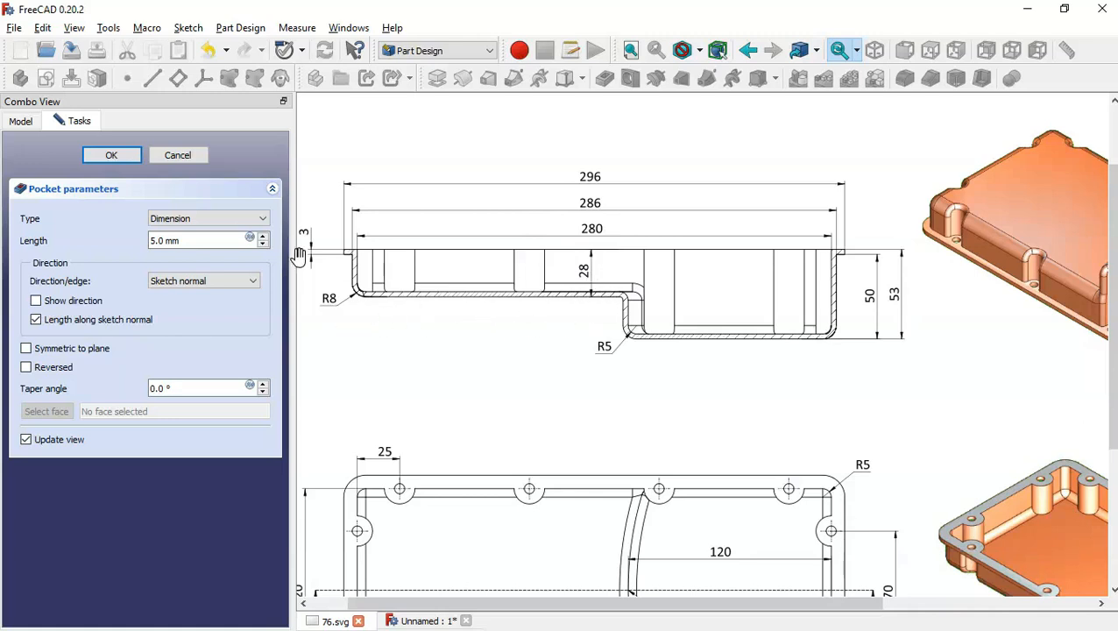
key("ctrl+Tab")
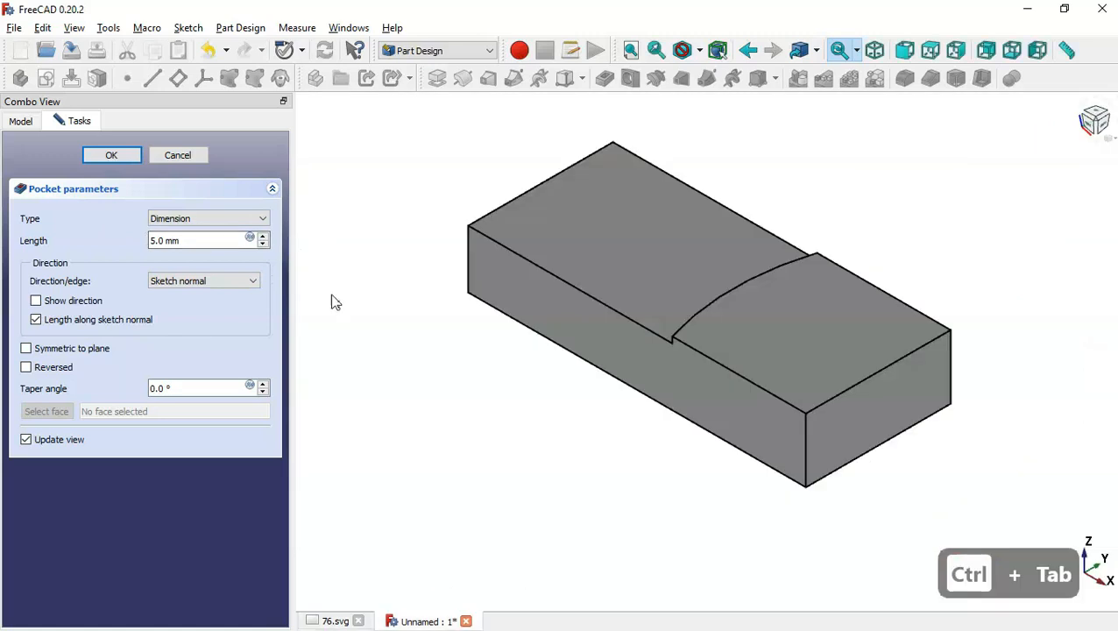
left_click_drag(212, 240, 61, 242)
type("25")
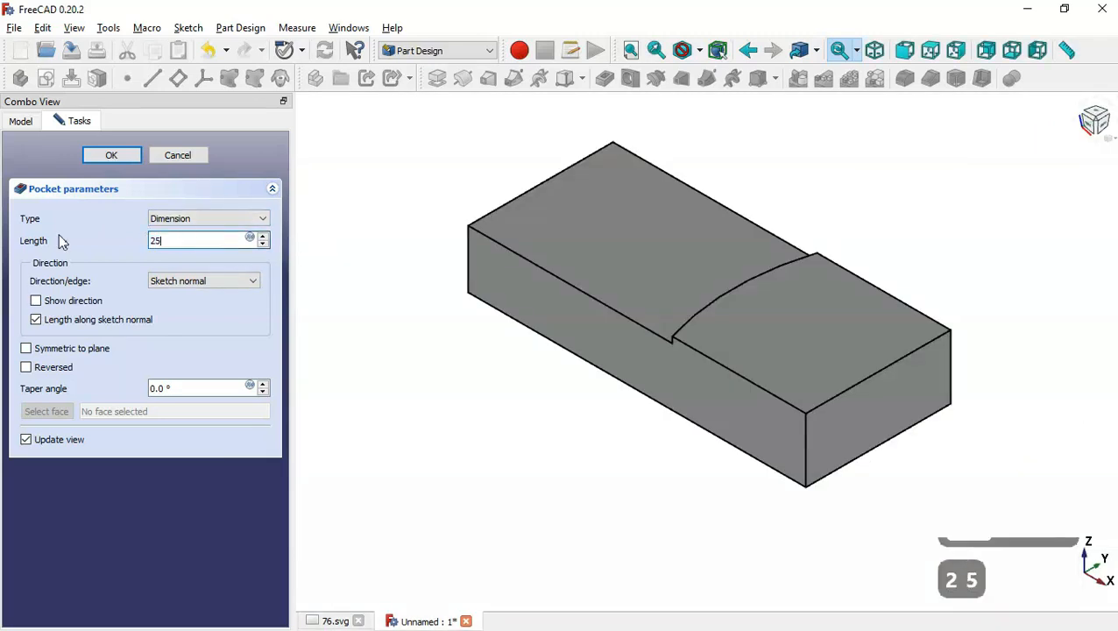
key("Return")
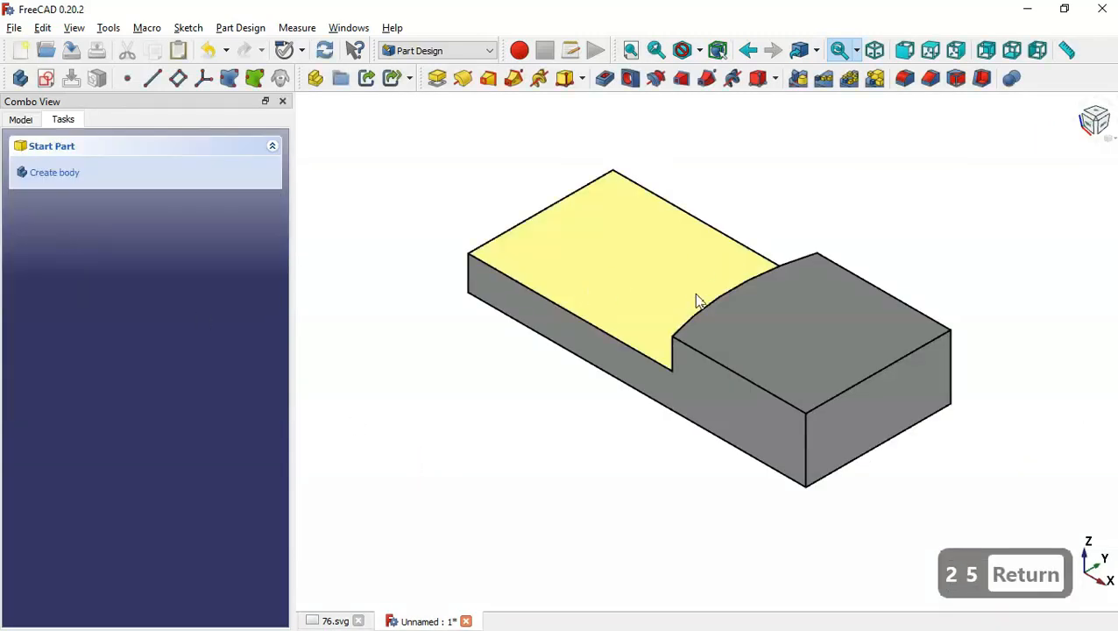
- Check the edge radii in the reference drawing and start a 5 mm fillet on the raised end's nearest vertical corner edge
key("ctrl+Tab")
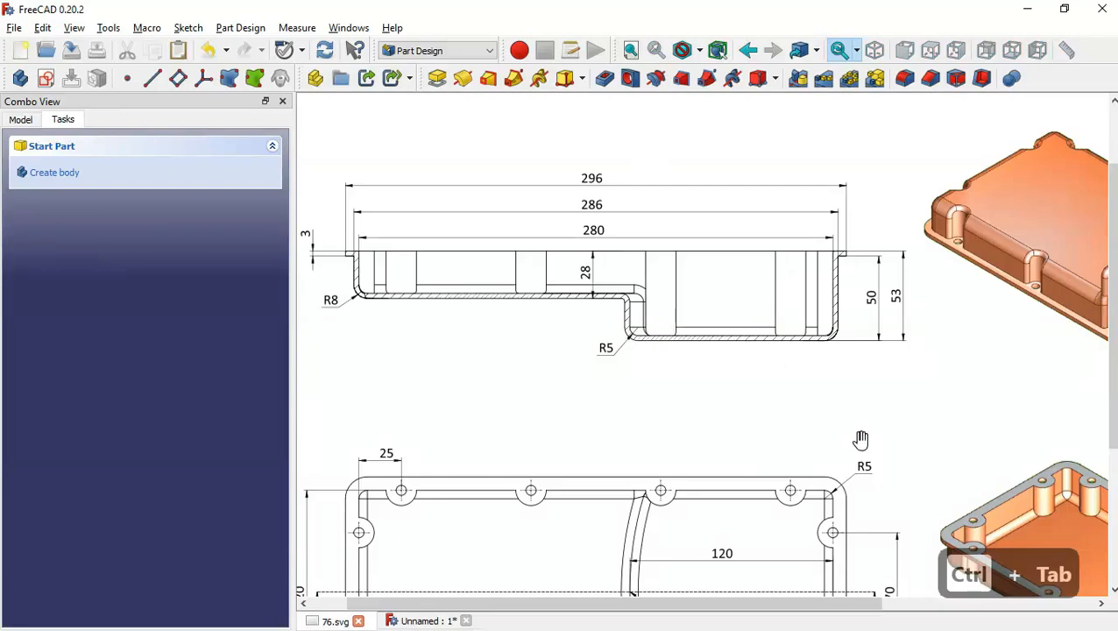
left_click_drag(1050, 349, 849, 369)
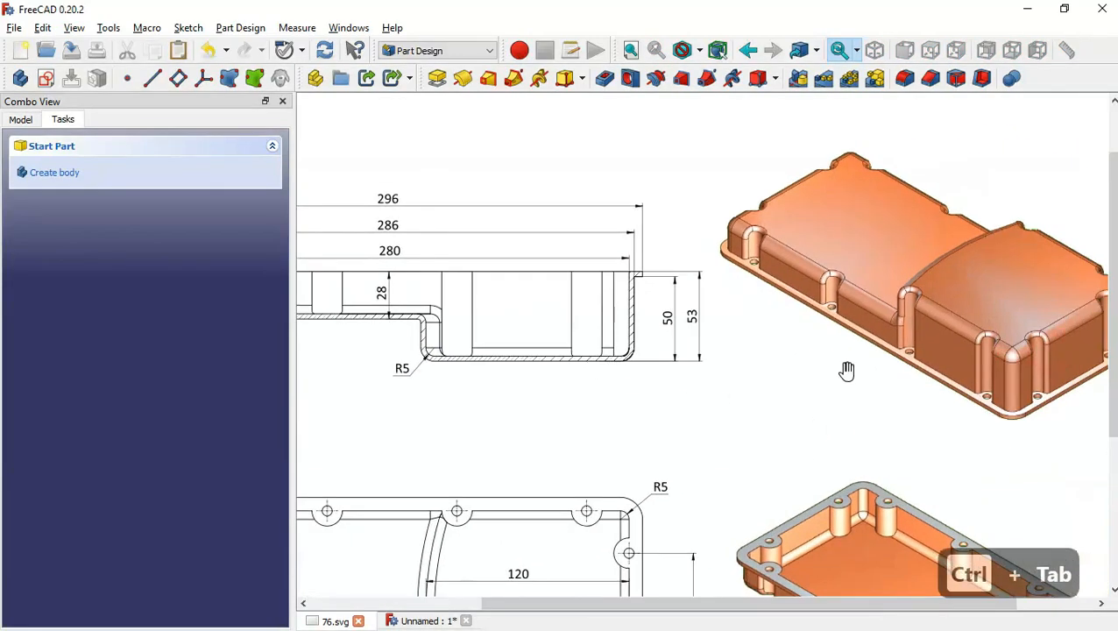
left_click_drag(626, 426, 798, 405)
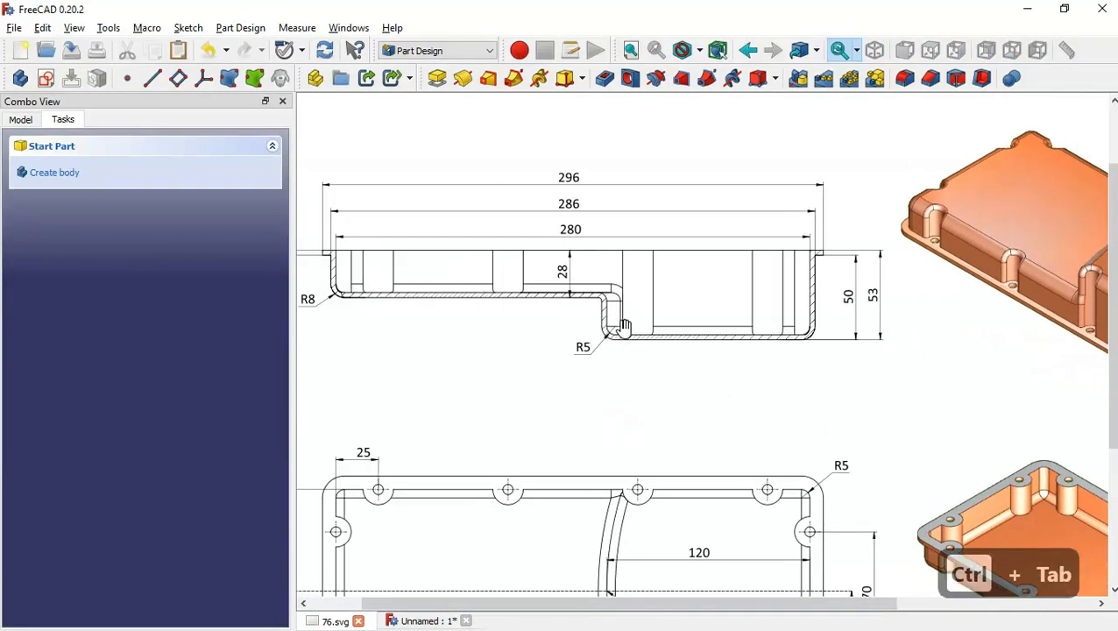
left_click_drag(529, 392, 606, 382)
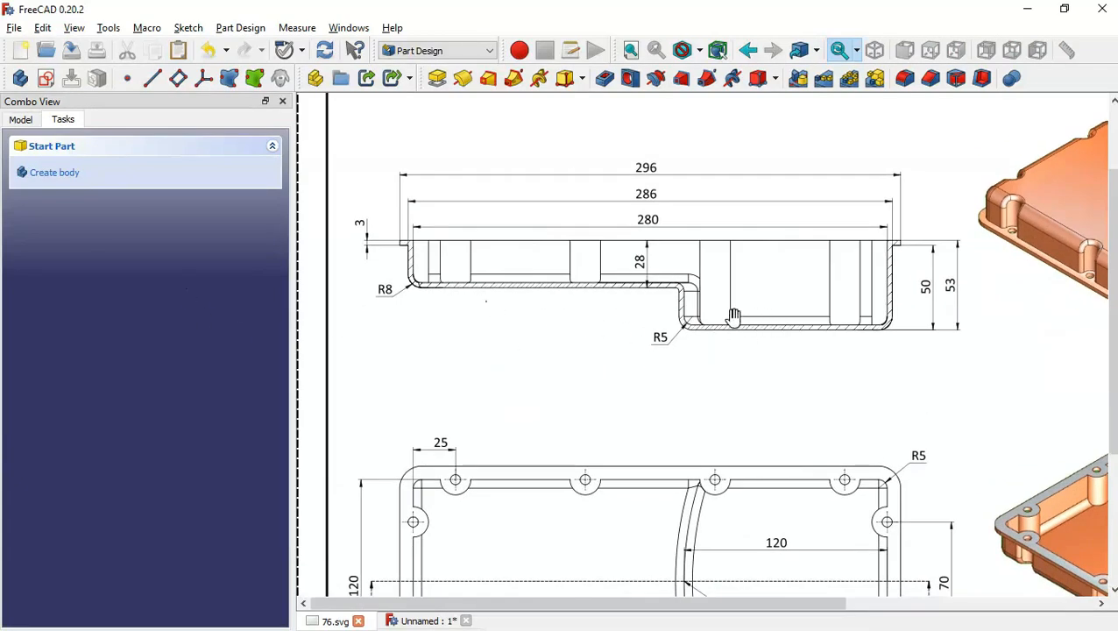
key("ctrl+Tab")
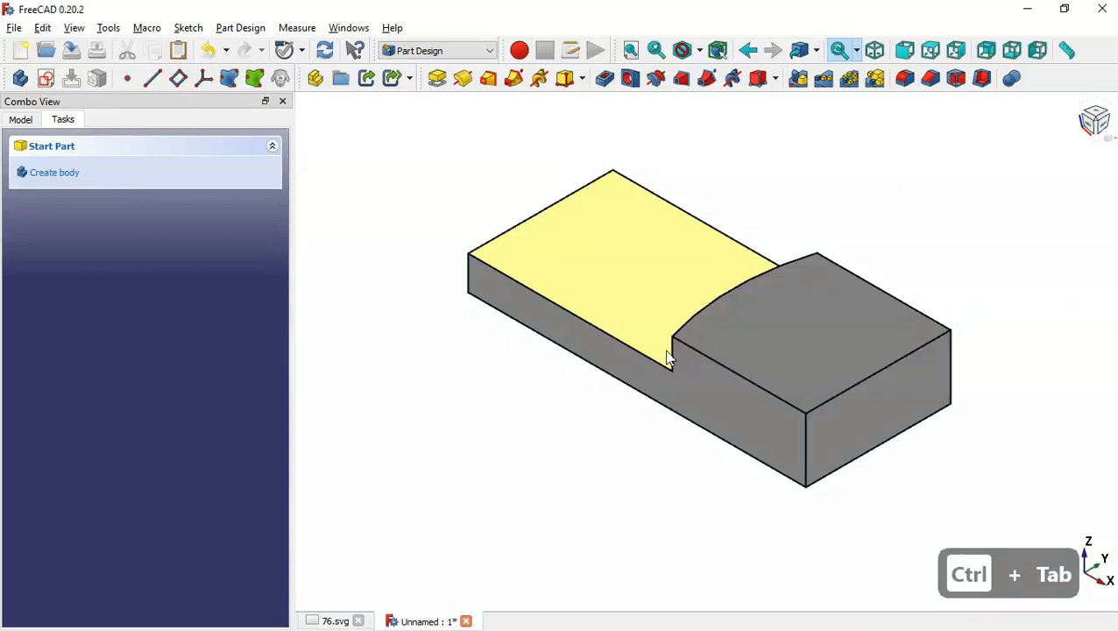
left_click(806, 439)
left_click(905, 79)
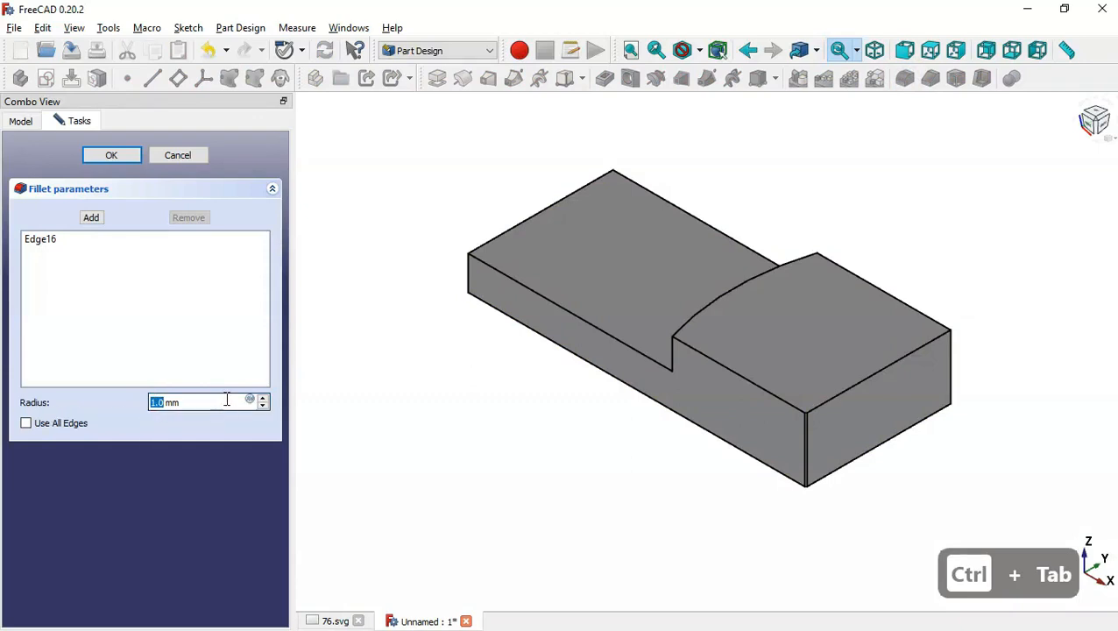
left_click_drag(227, 400, 90, 400)
type("5")
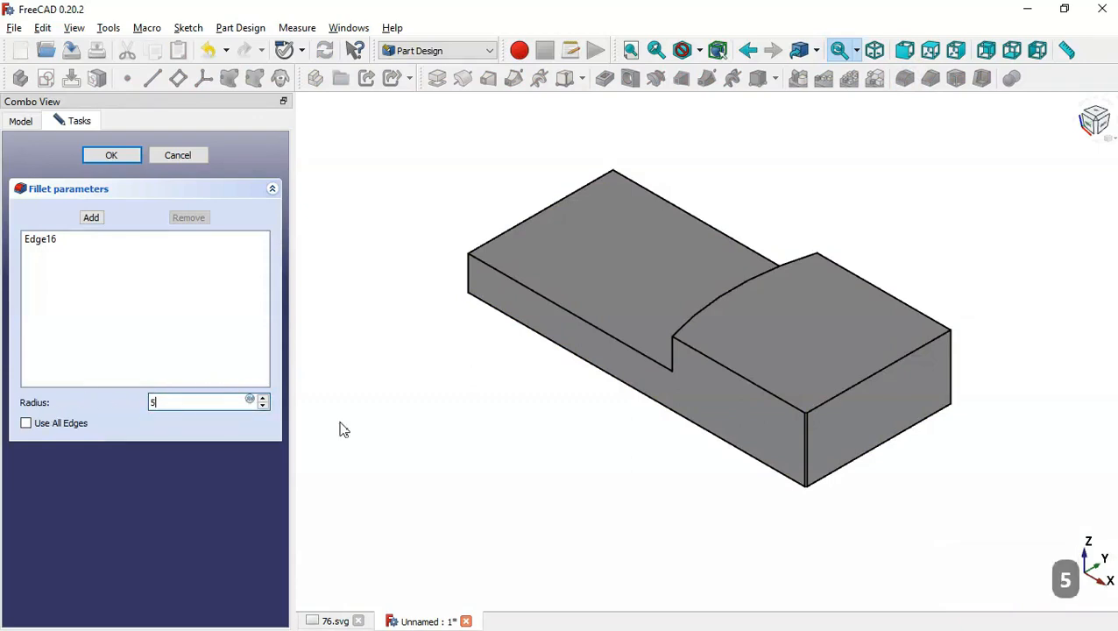
- Show the model in wireframe and add the lower level's two vertical corner edges and three outer top edges to the fillet
left_click(701, 52)
left_click(722, 111)
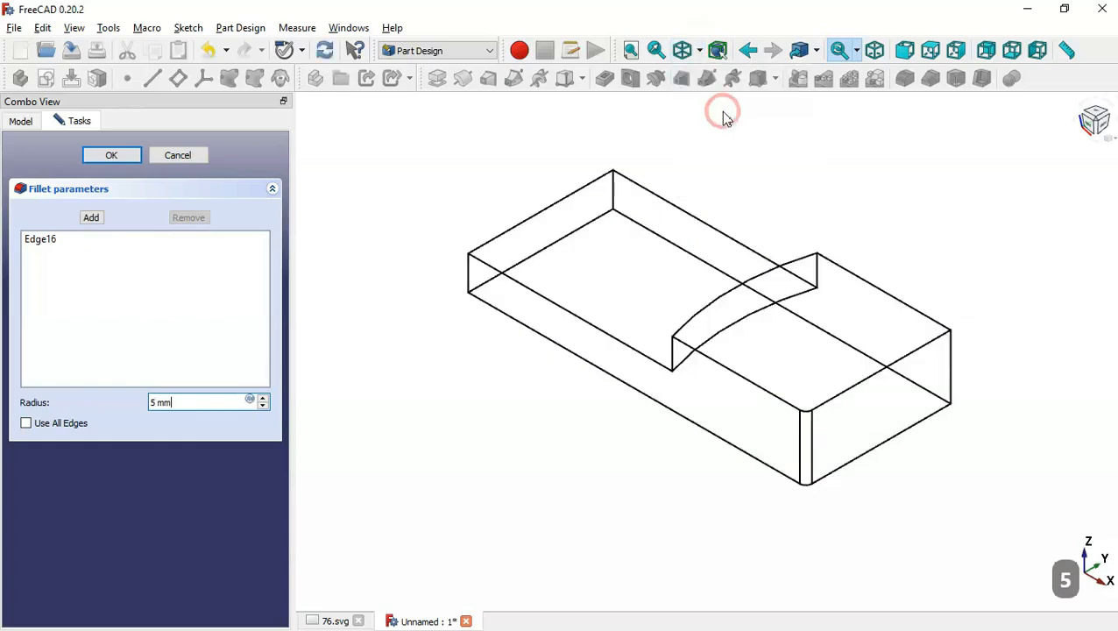
left_click(91, 219)
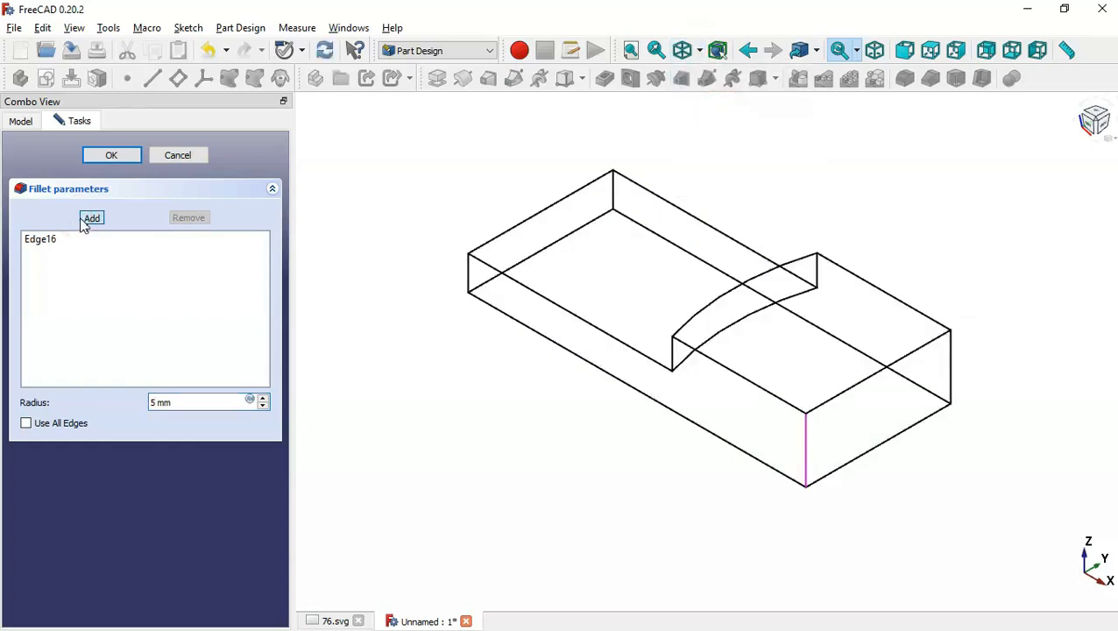
left_click(468, 275)
left_click(545, 216)
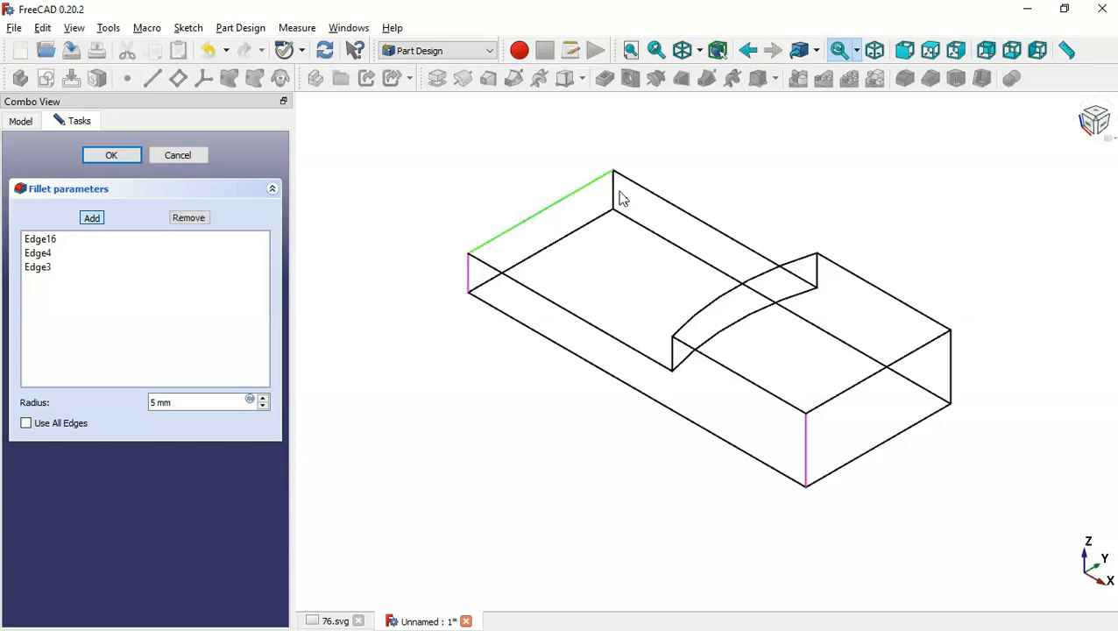
left_click(614, 193)
left_click(586, 323)
left_click(709, 225)
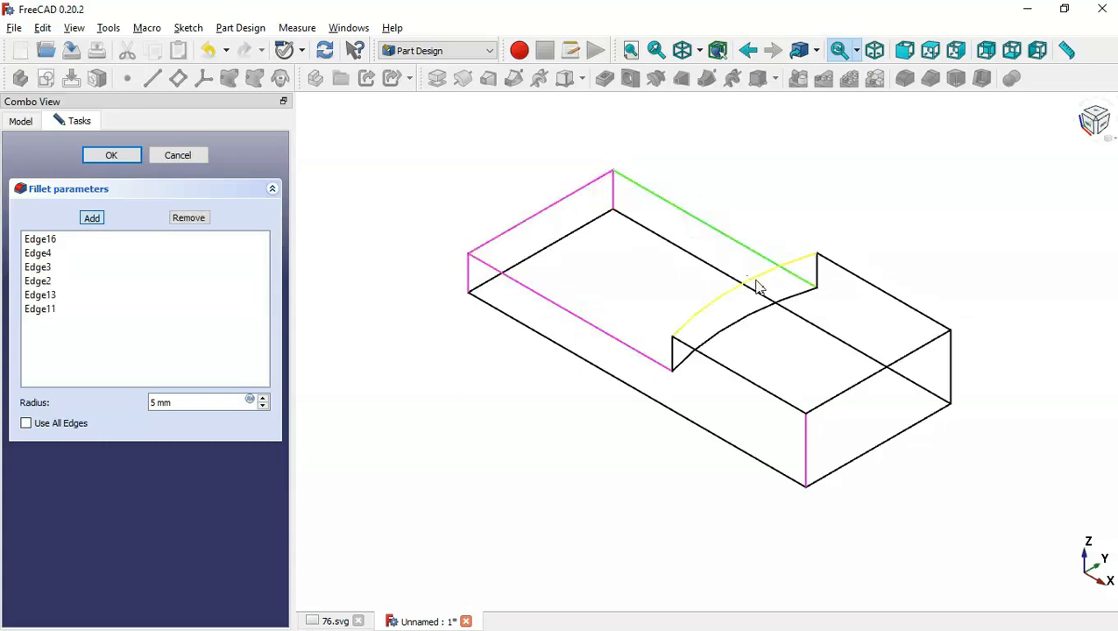
- Add the step's upper and lower arc edges and its front vertical edge to the fillet
left_click(755, 279)
left_click(760, 311)
middle_click_drag(674, 366, 682, 332)
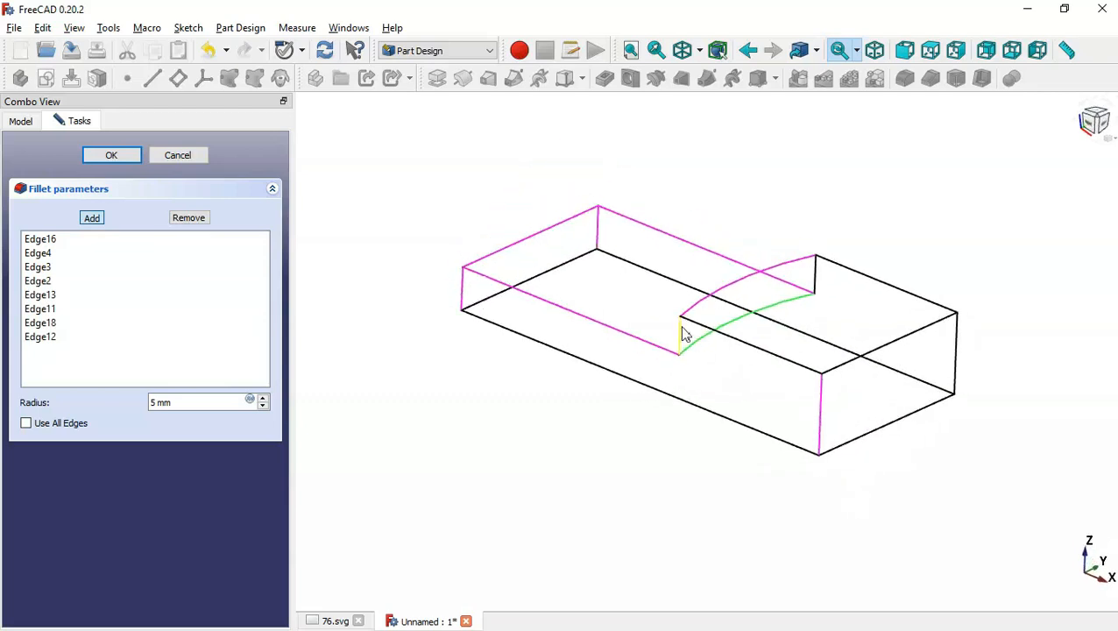
left_click(681, 333)
- Add the raised level's three straight top edges, the step's rear vertical edge and the far vertical corner edge, and apply the fillet
left_click(736, 344)
left_click(862, 273)
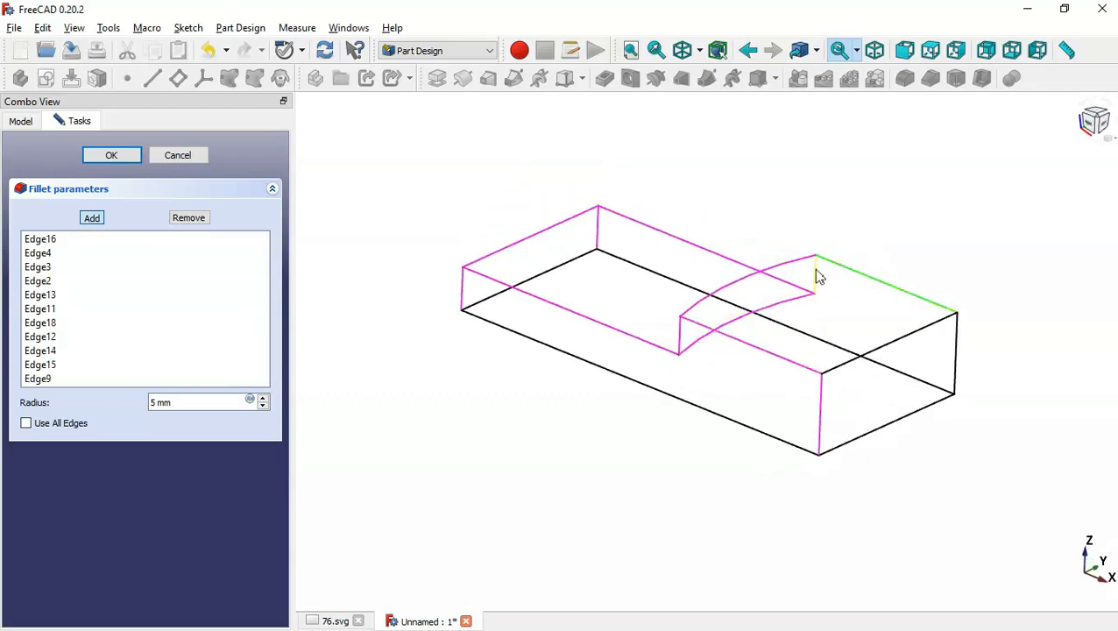
left_click(813, 268)
left_click(956, 354)
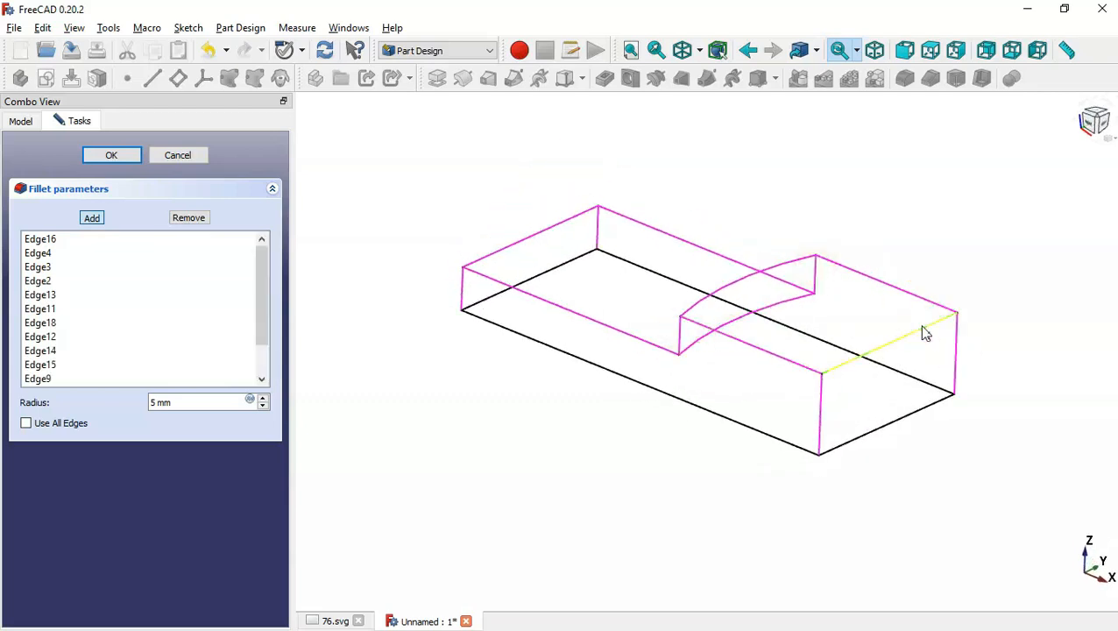
middle_click_drag(708, 212, 685, 229)
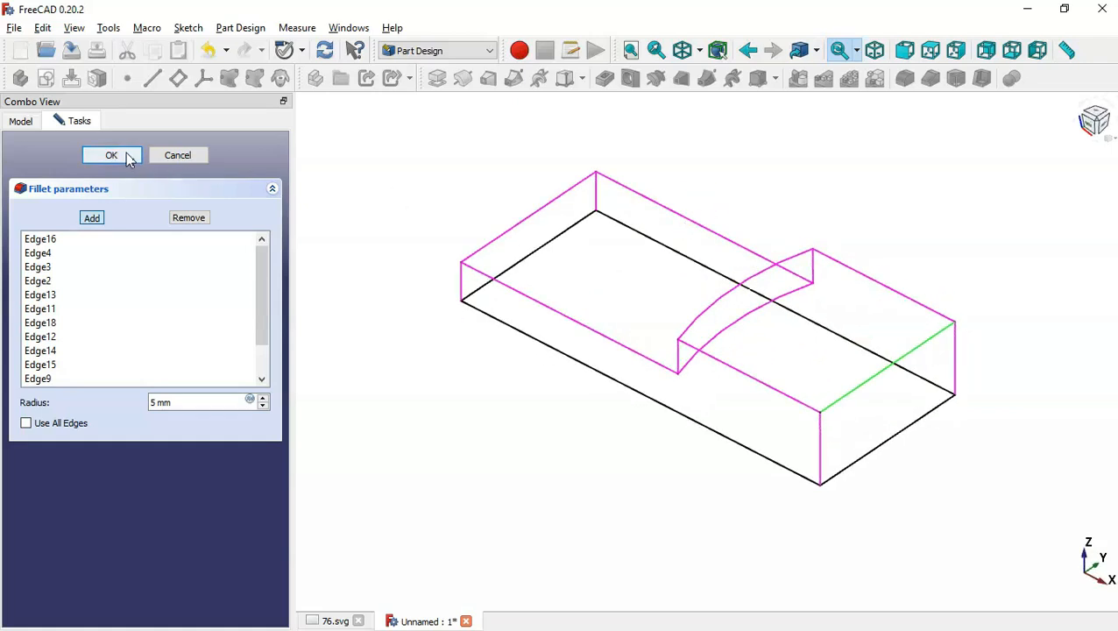
left_click(111, 155)
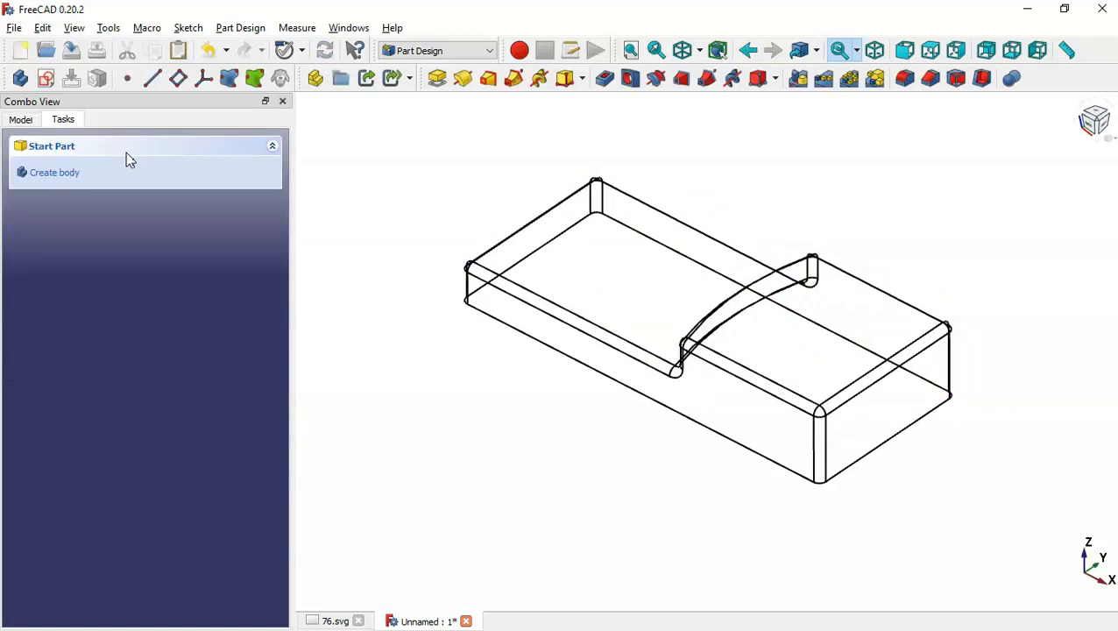
- Set the display style to flat lines, inspect the filleted edges around the step and restore the home view
left_click(700, 50)
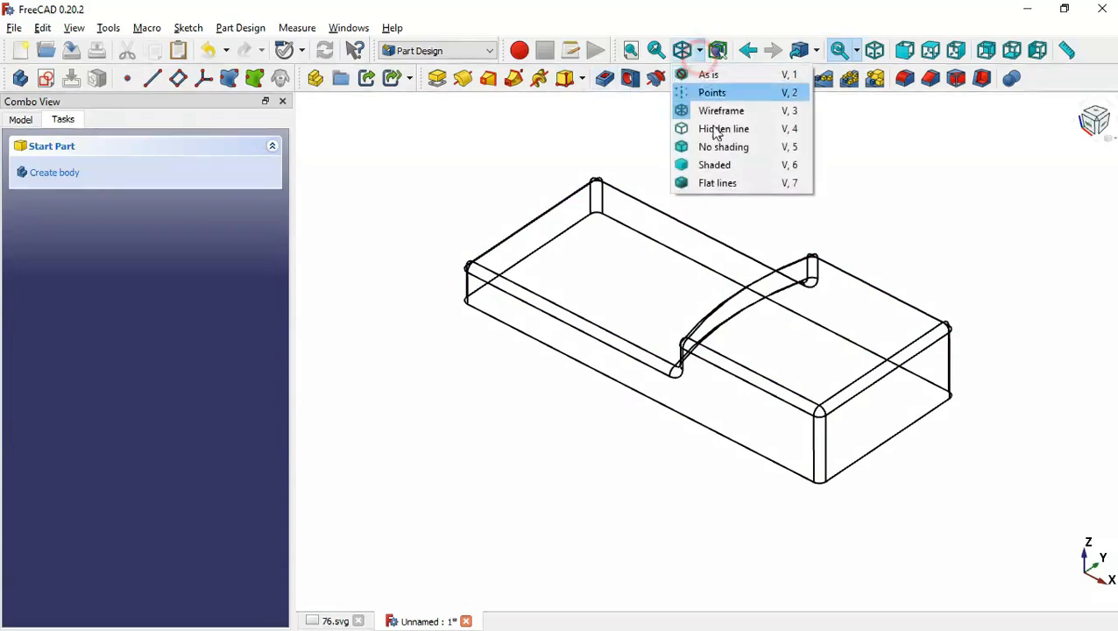
left_click(740, 182)
middle_click_drag(534, 448, 756, 472)
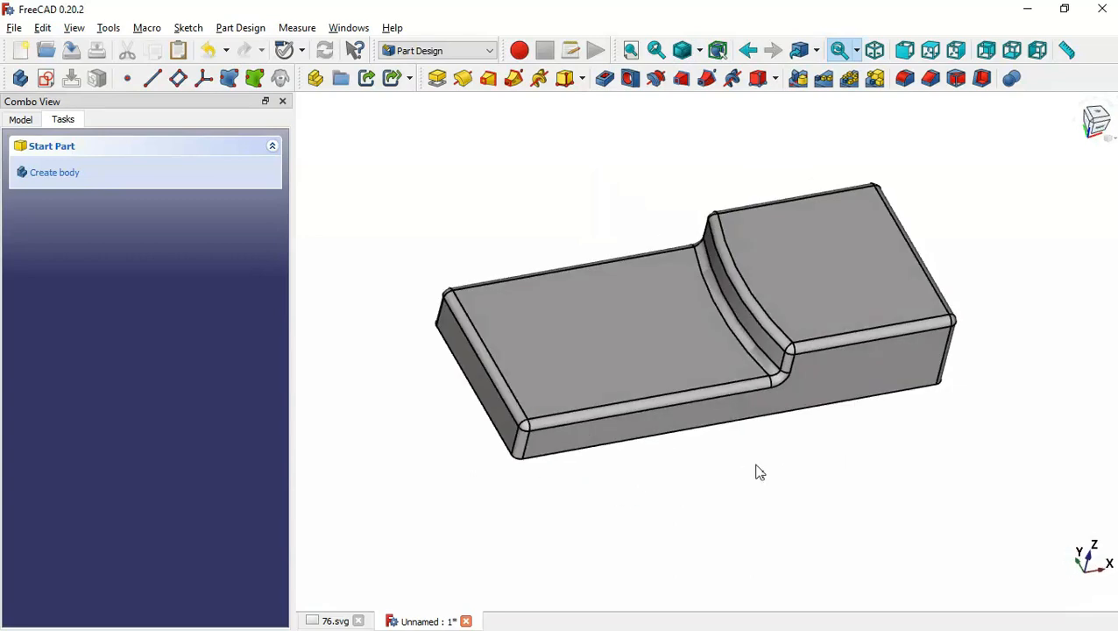
key("Home")
- Check the screw bosses in the reference drawing and create a sketch on the raised level's top face
key("ctrl+Tab")
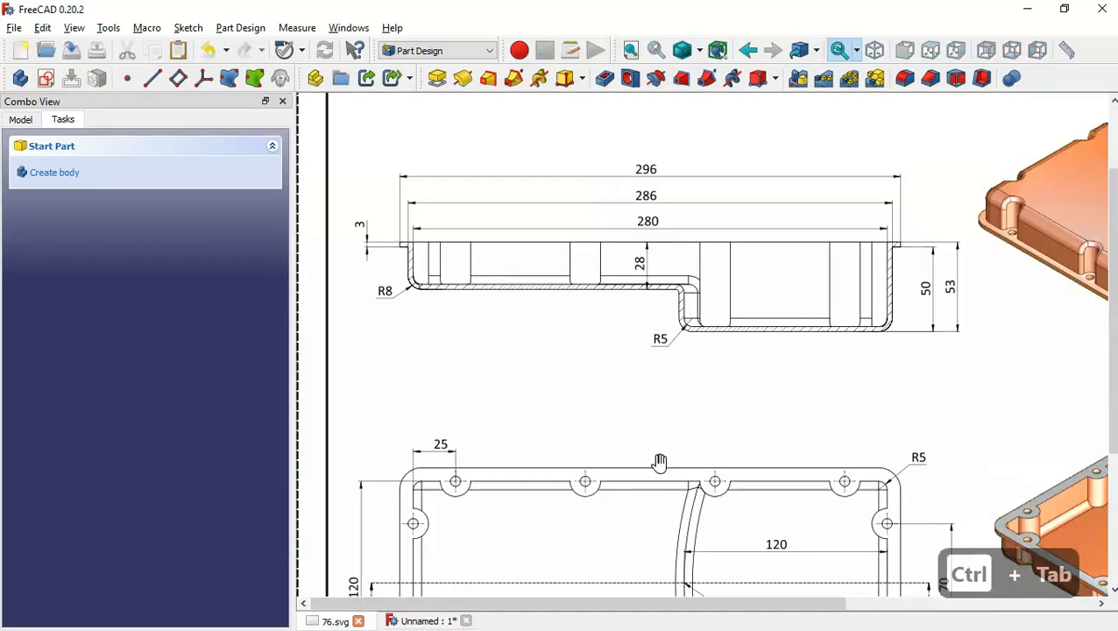
mouse_move(906, 380)
left_mouse_down()
mouse_move(801, 367)
mouse_move(681, 326)
left_mouse_up()
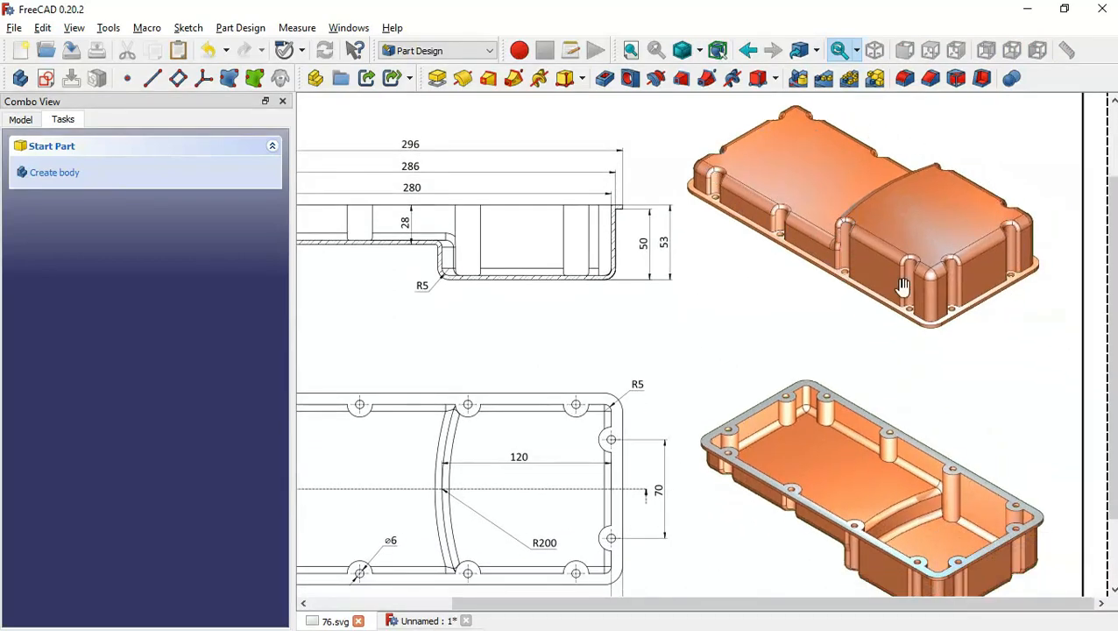
left_click_drag(653, 312, 825, 344)
key("ctrl+Tab")
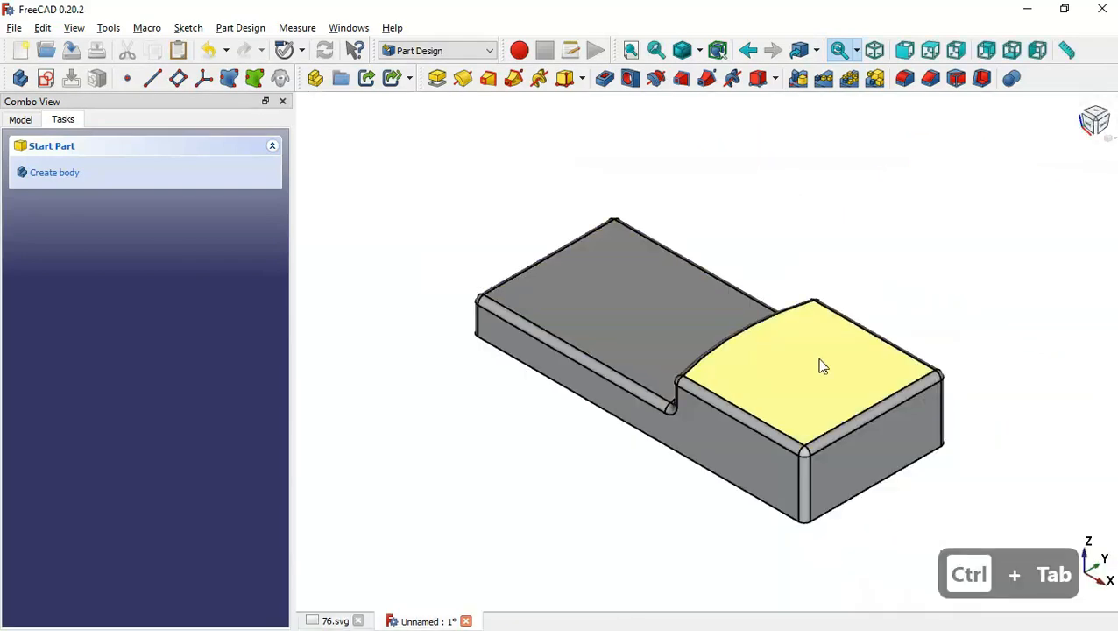
left_click(878, 380)
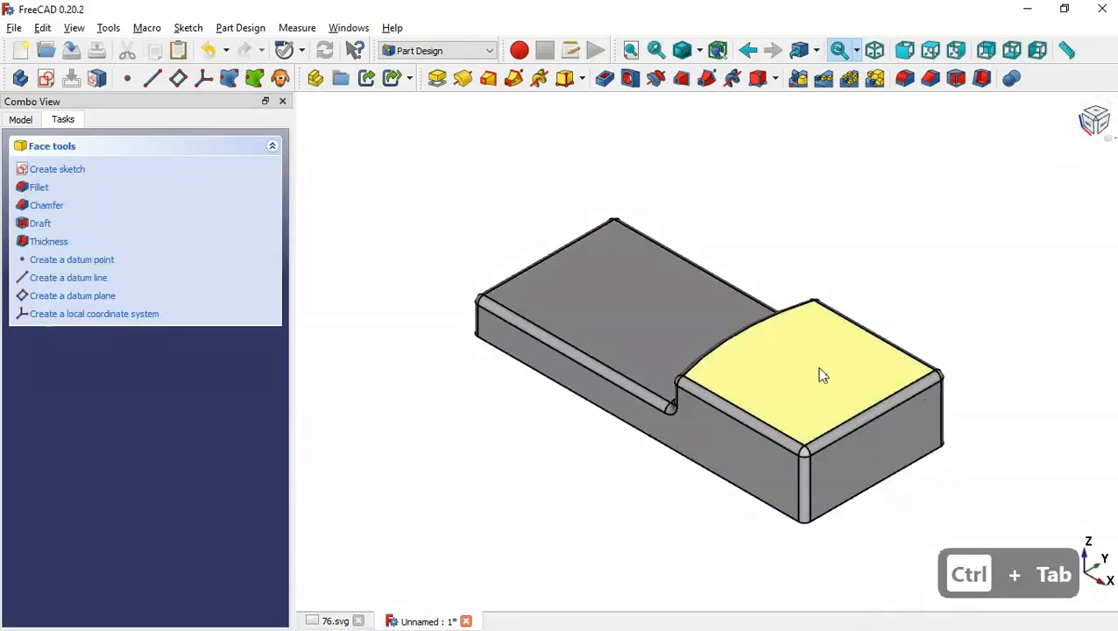
left_click(46, 79)
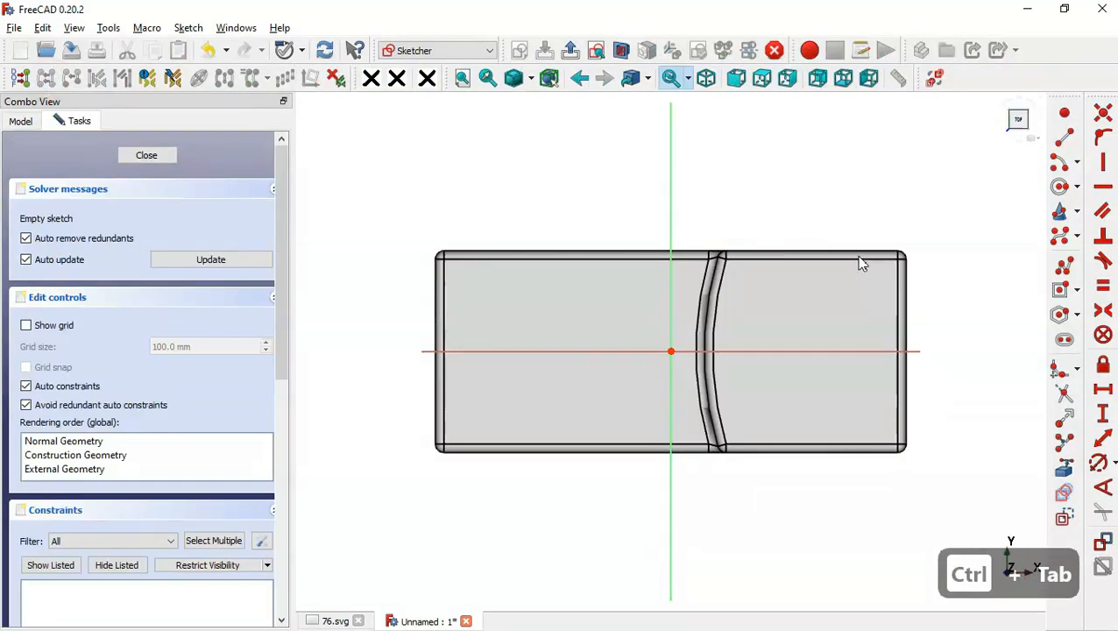
- Project the block's two short end edges and the lower level's two long side edges into the sketch as external geometry
left_click(1068, 471)
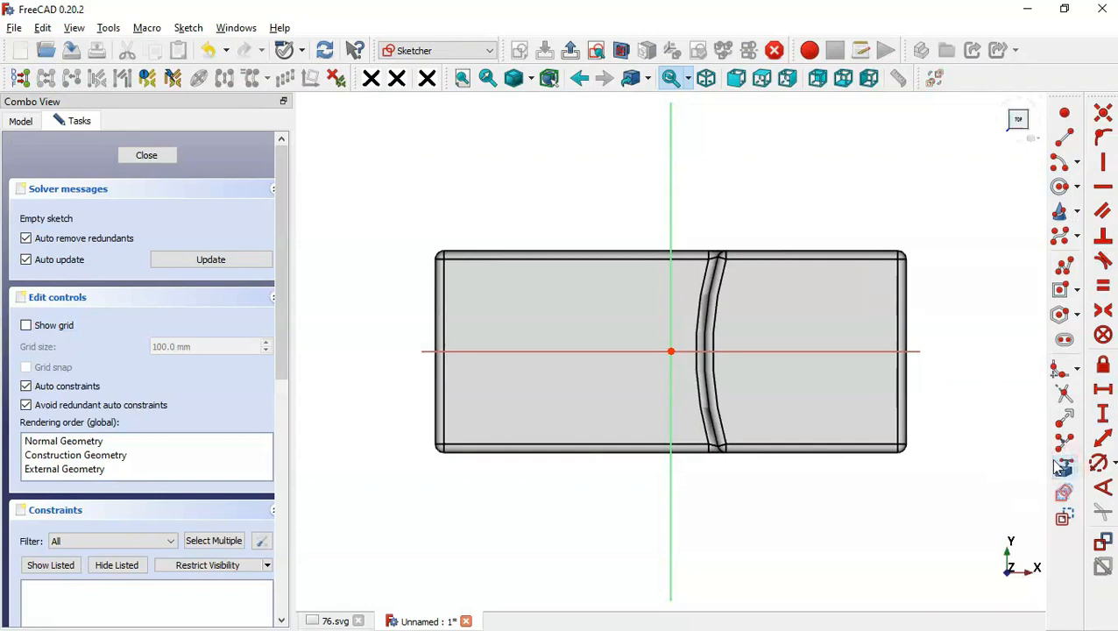
left_click(908, 304)
left_click(435, 292)
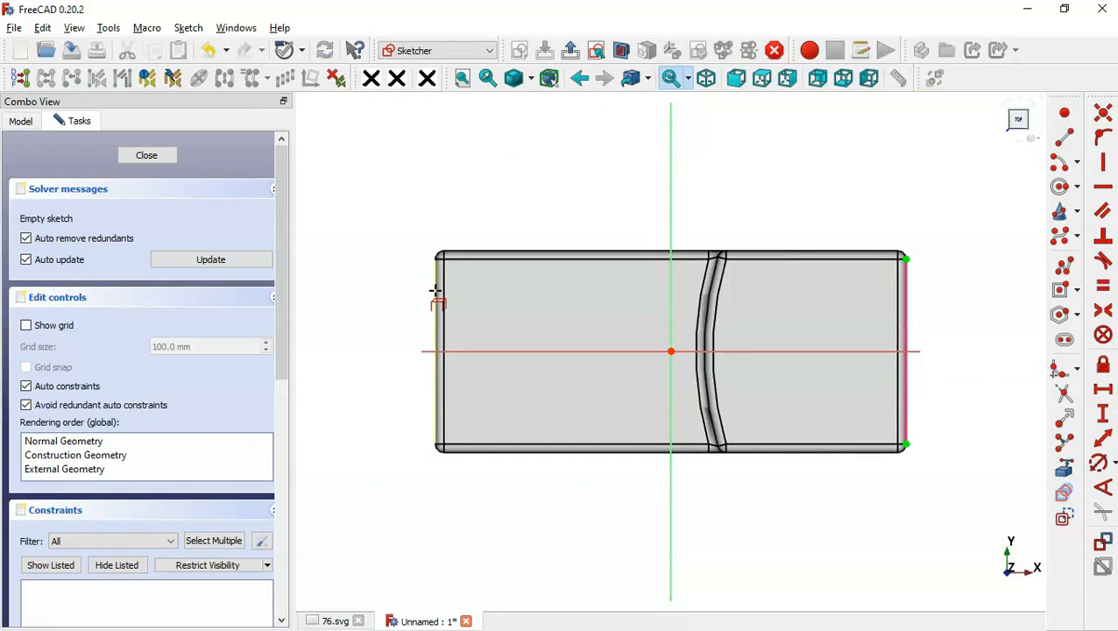
left_click(540, 252)
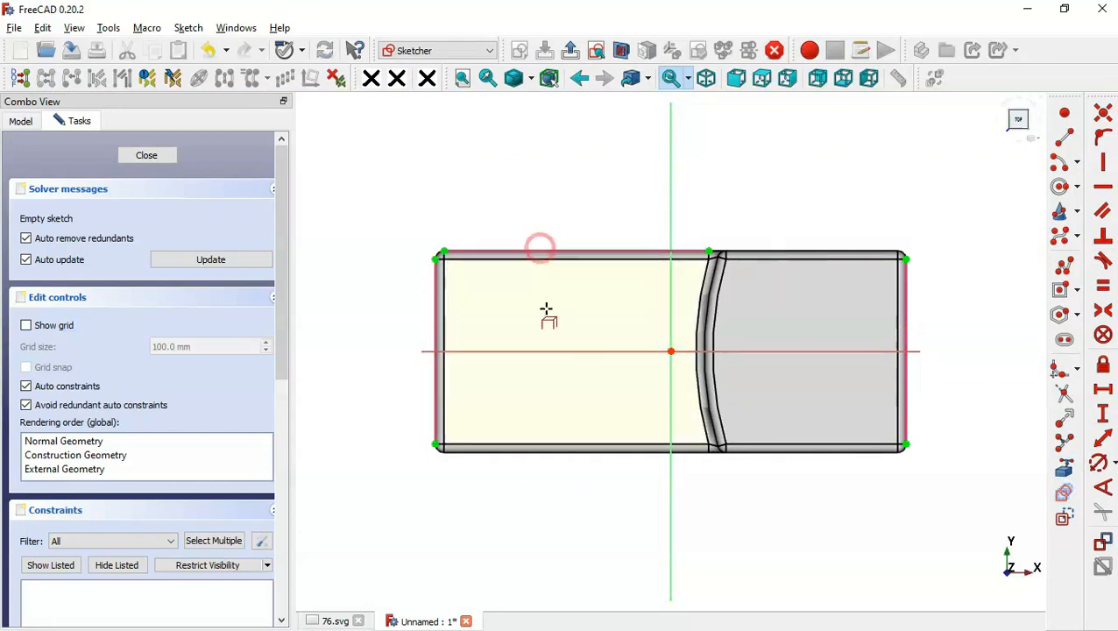
left_click(584, 453)
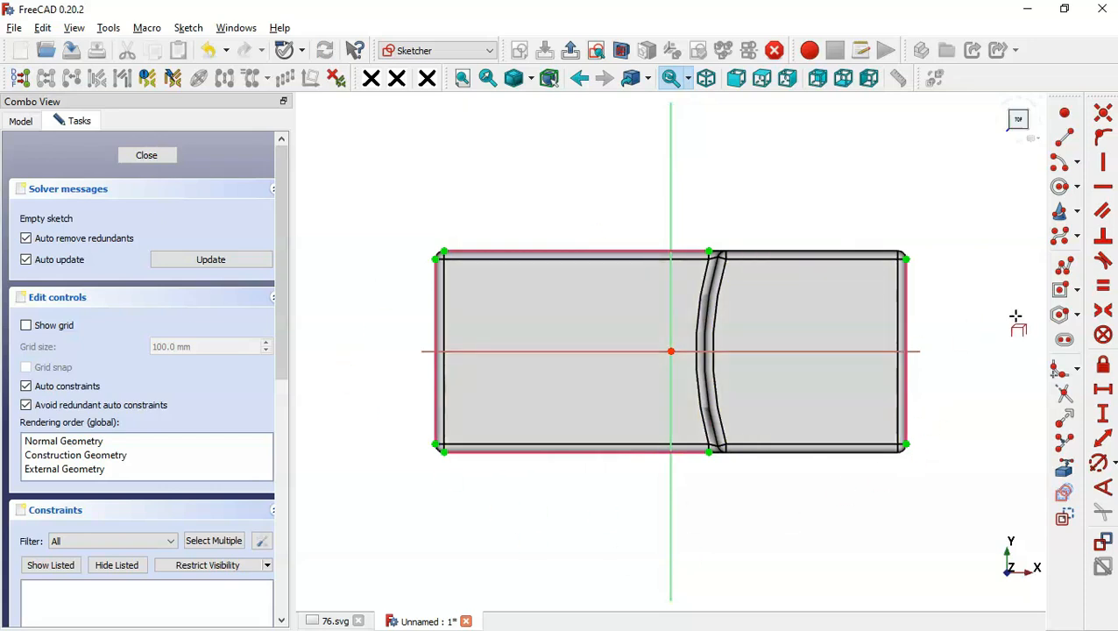
- Draw a circle about 75 mm in diameter centred on the raised level's projected short end edge, above the X axis
left_click(1066, 188)
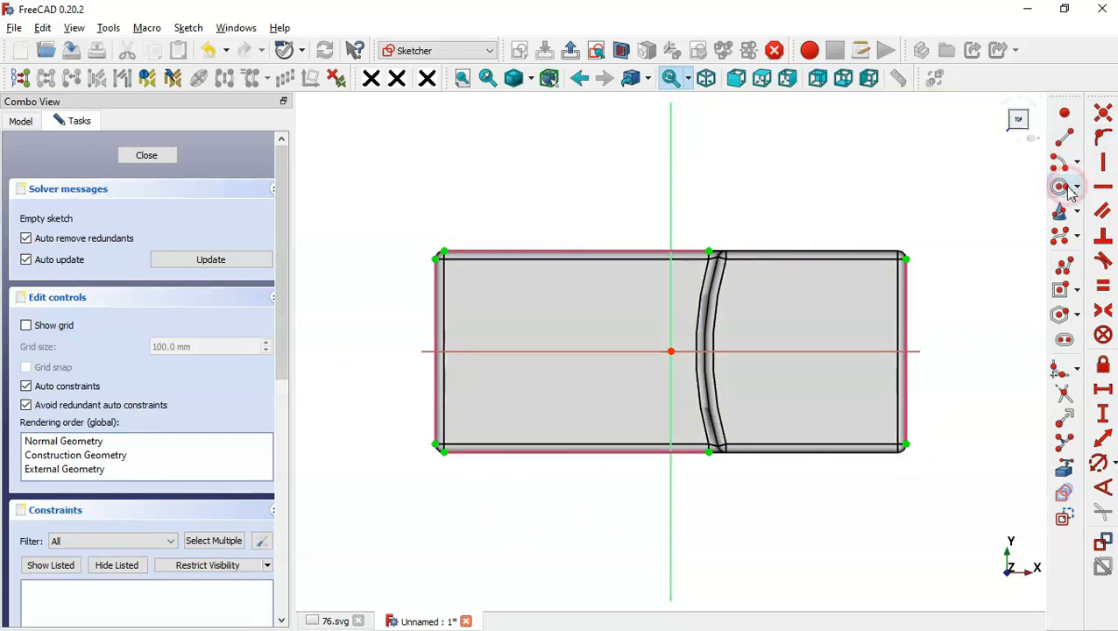
left_click(905, 296)
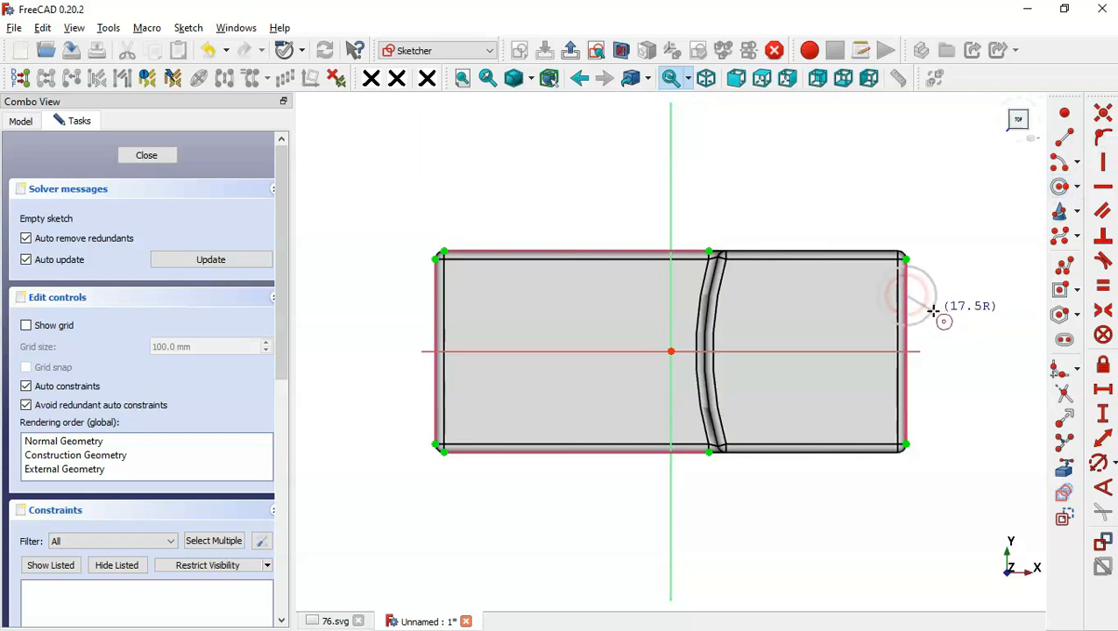
left_click(963, 328)
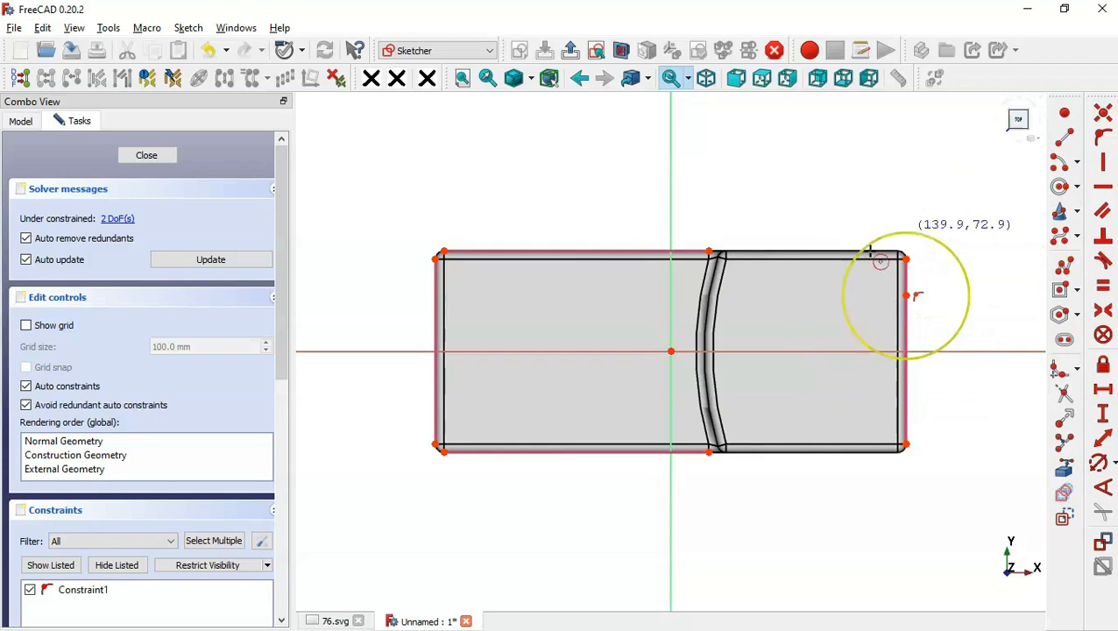
- Check the boss radius in the reference drawing's plan view and set the edge circle's diameter to 18 mm
key("ctrl+Tab")
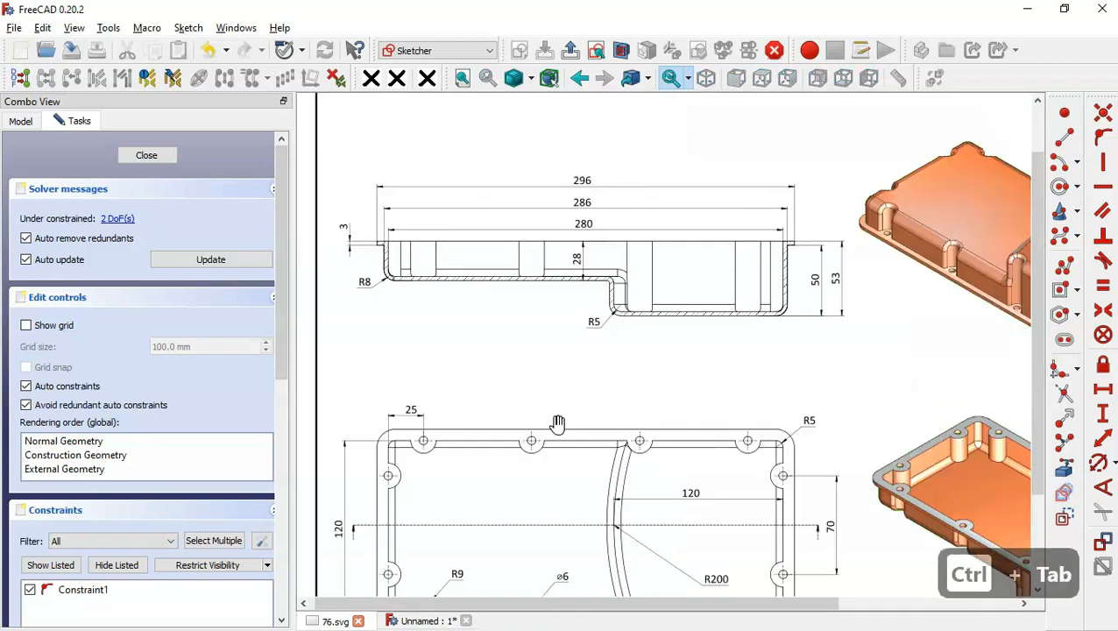
left_click_drag(558, 425, 576, 197)
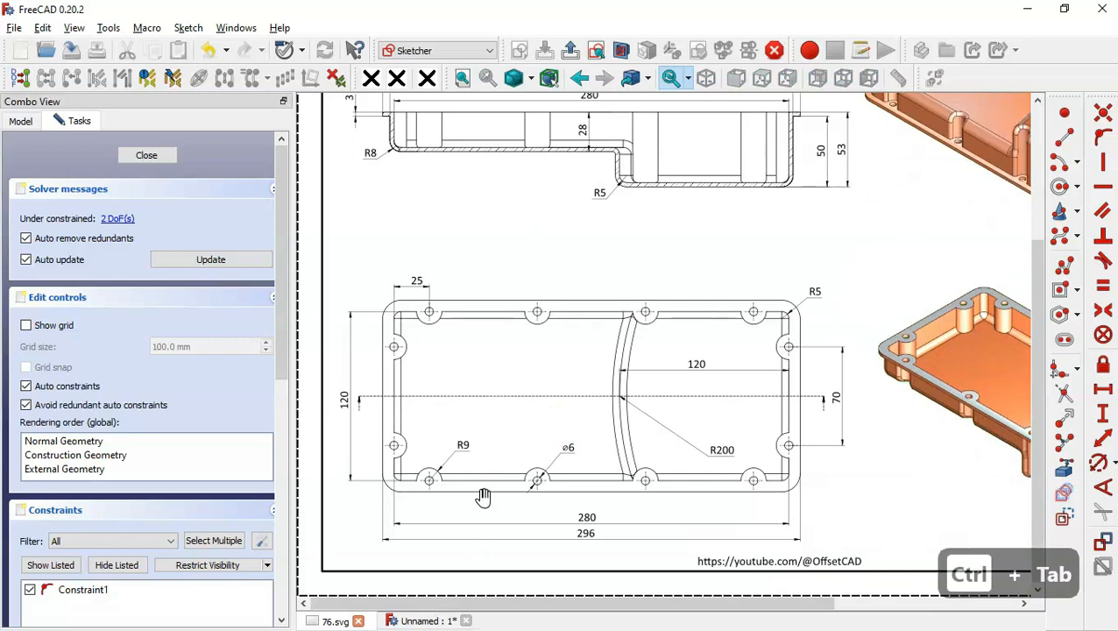
scroll(484, 498, "up", 3)
mouse_move(483, 497)
left_mouse_down()
mouse_move(559, 428)
mouse_move(662, 367)
left_mouse_up()
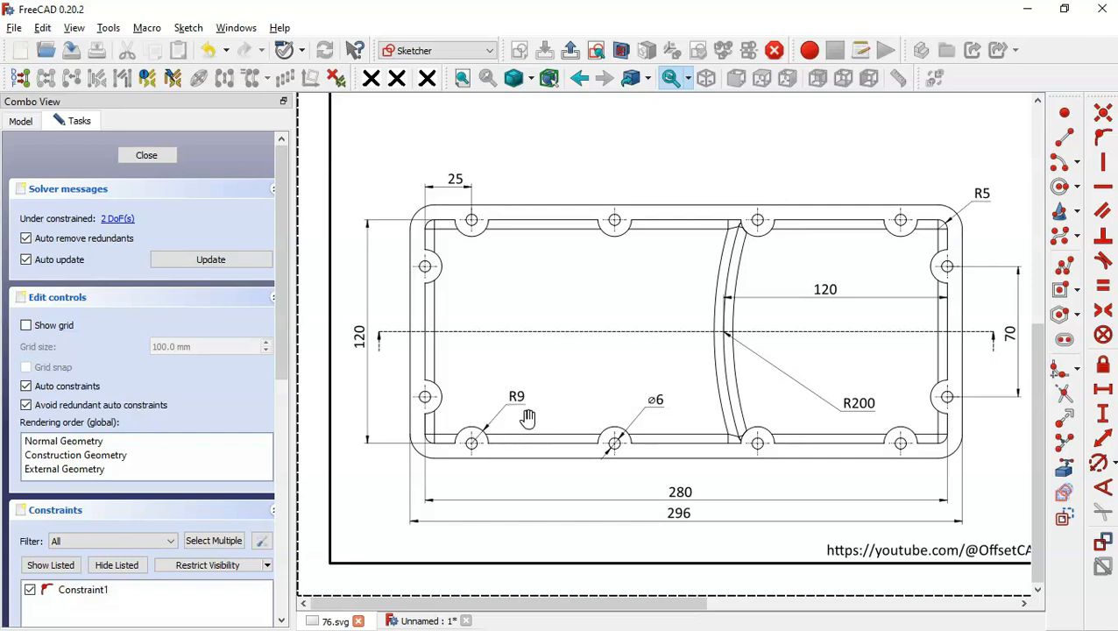
key("ctrl+Tab")
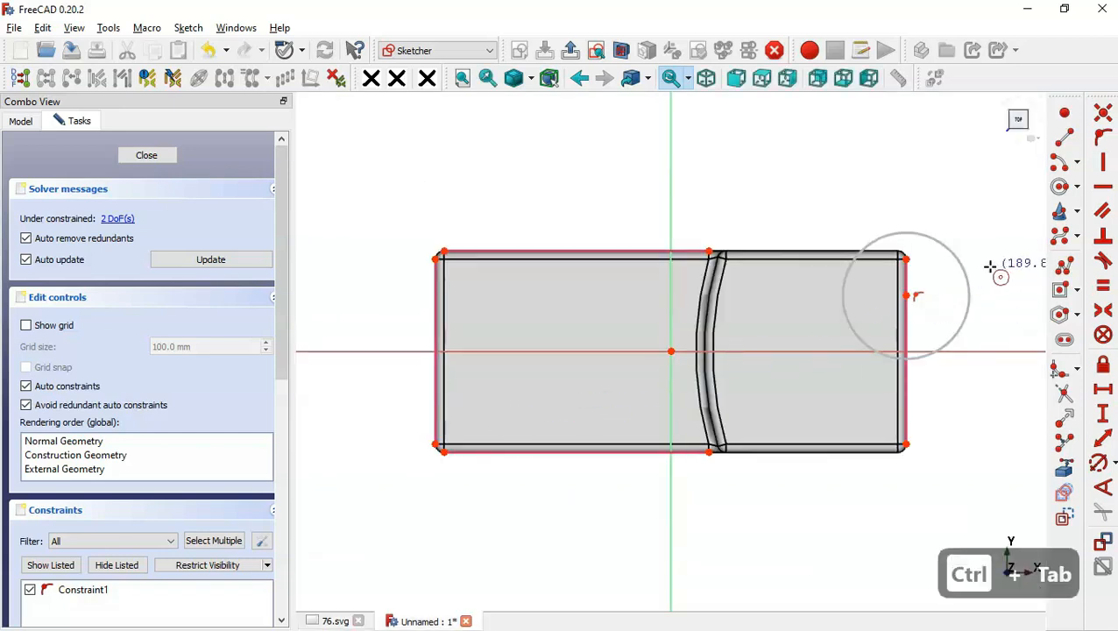
left_click(1098, 464)
left_click(967, 277)
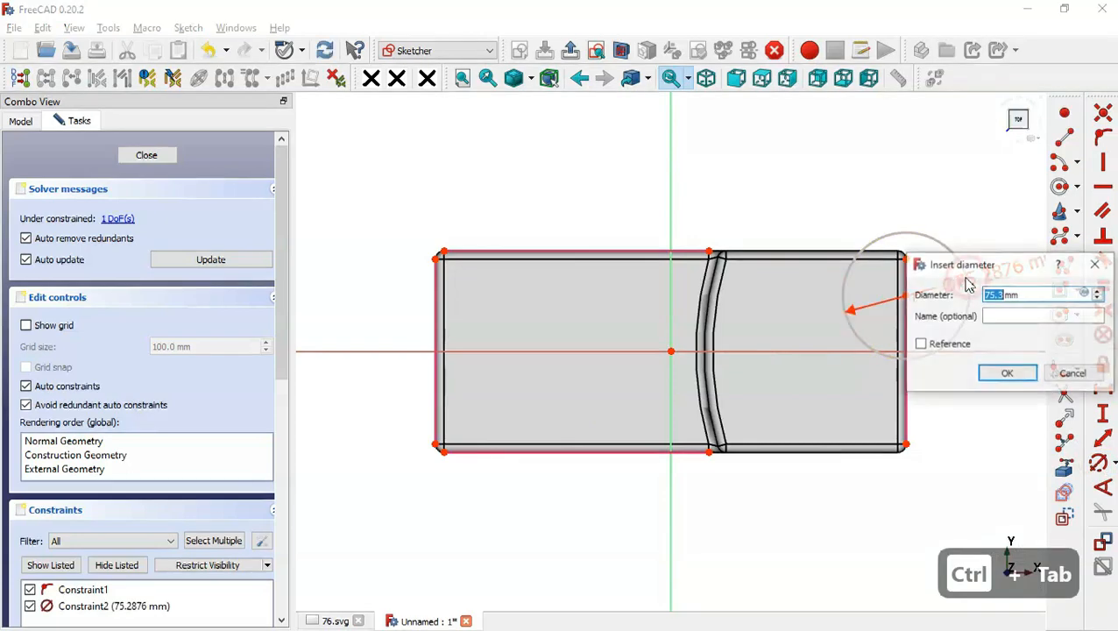
type("18")
key("Return")
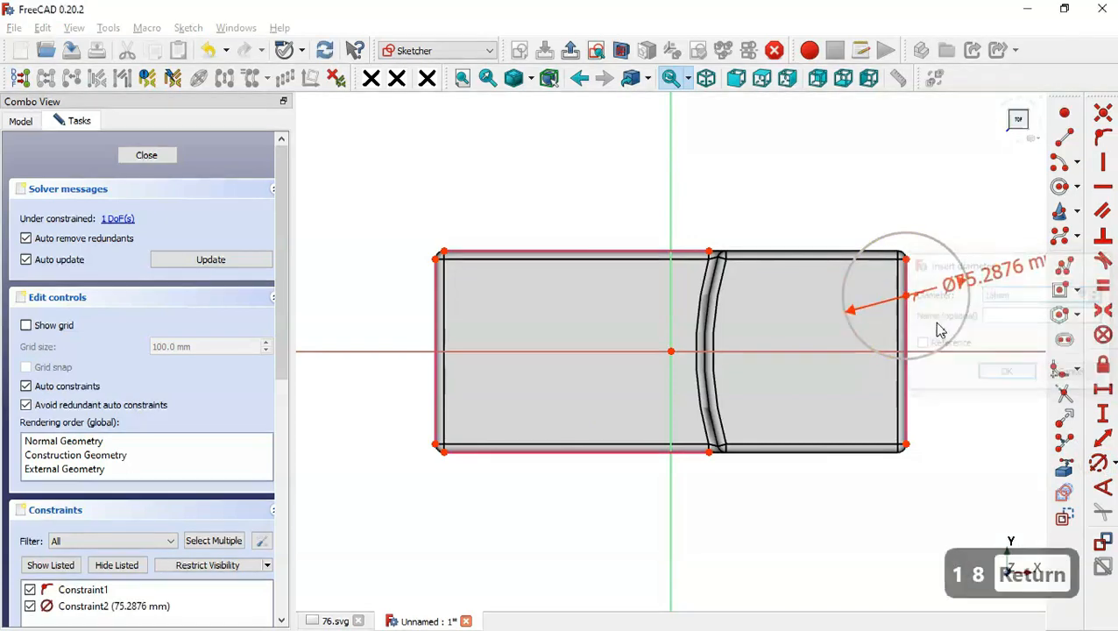
scroll(618, 278, "down", 3)
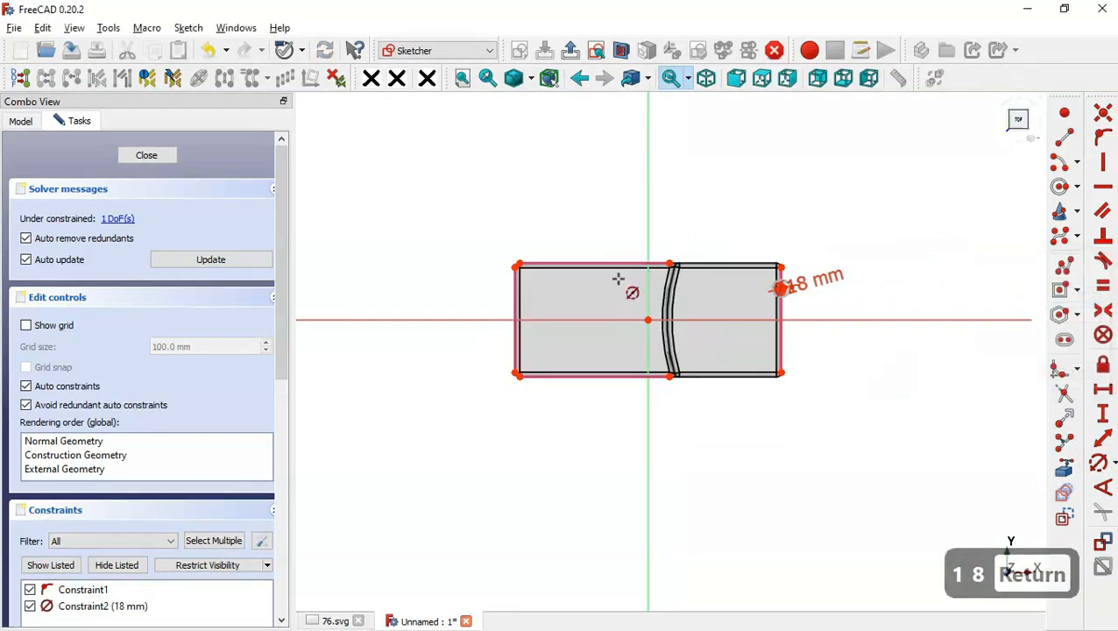
scroll(793, 270, "up", 5)
scroll(781, 256, "down", 1)
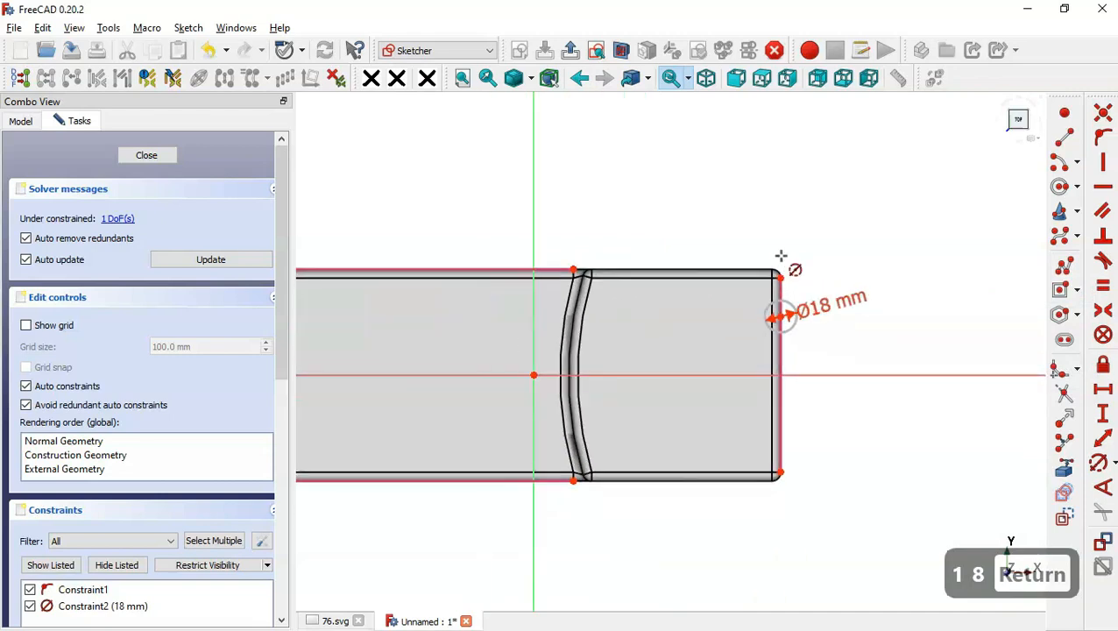
scroll(781, 256, "down", 1)
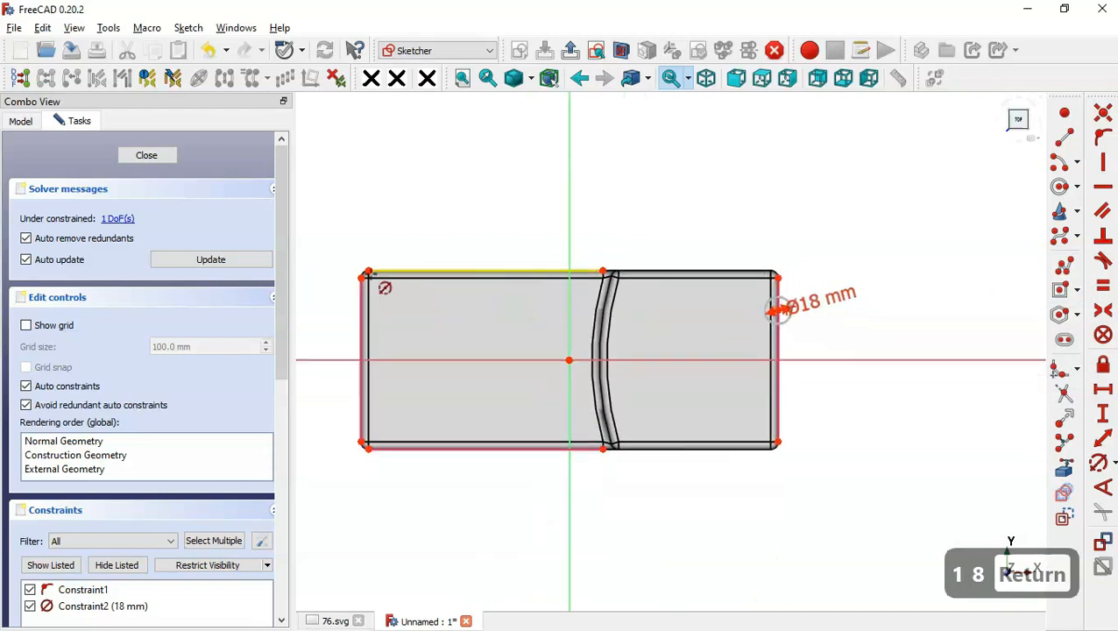
scroll(341, 279, "up", 1)
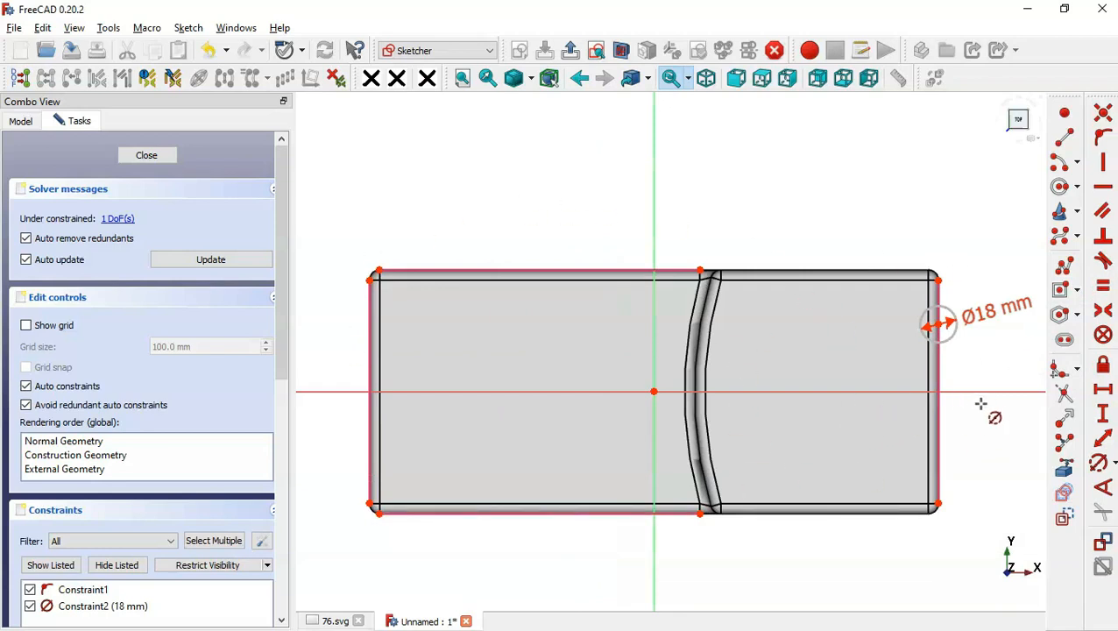
key("Escape")
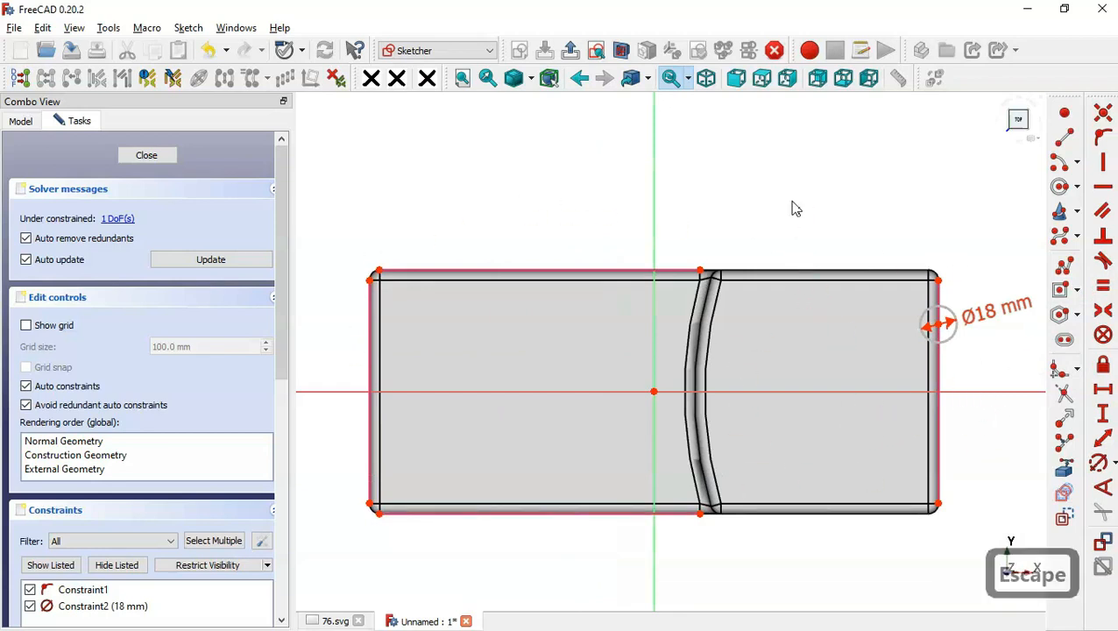
- Clone the 18 mm circle onto the same short end edge, centred below the X axis
left_click(956, 338)
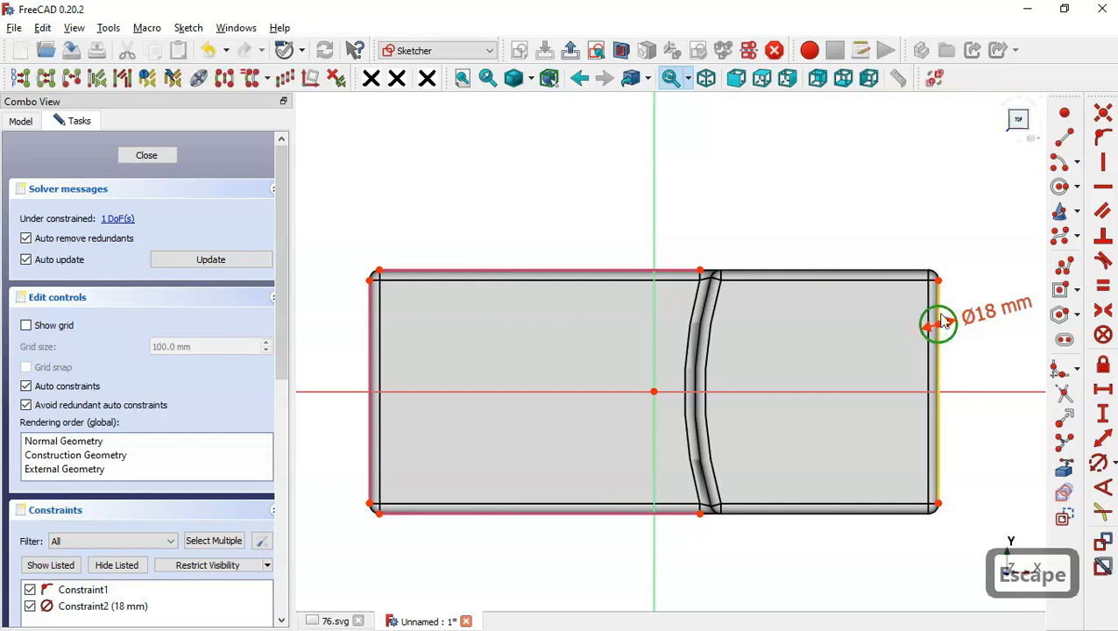
left_click(273, 79)
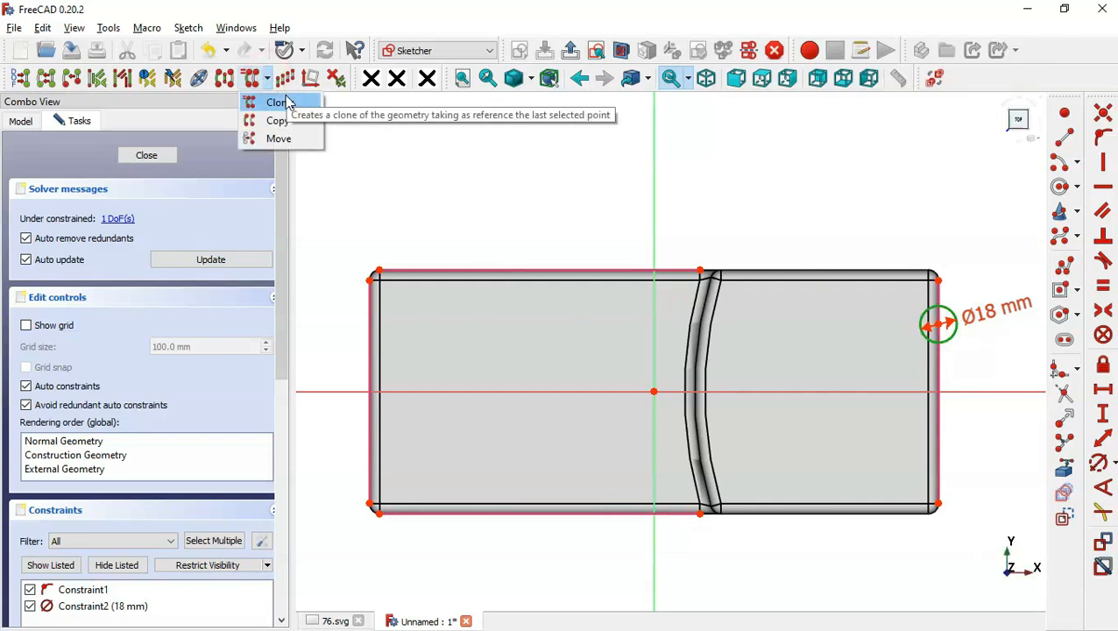
left_click(277, 98)
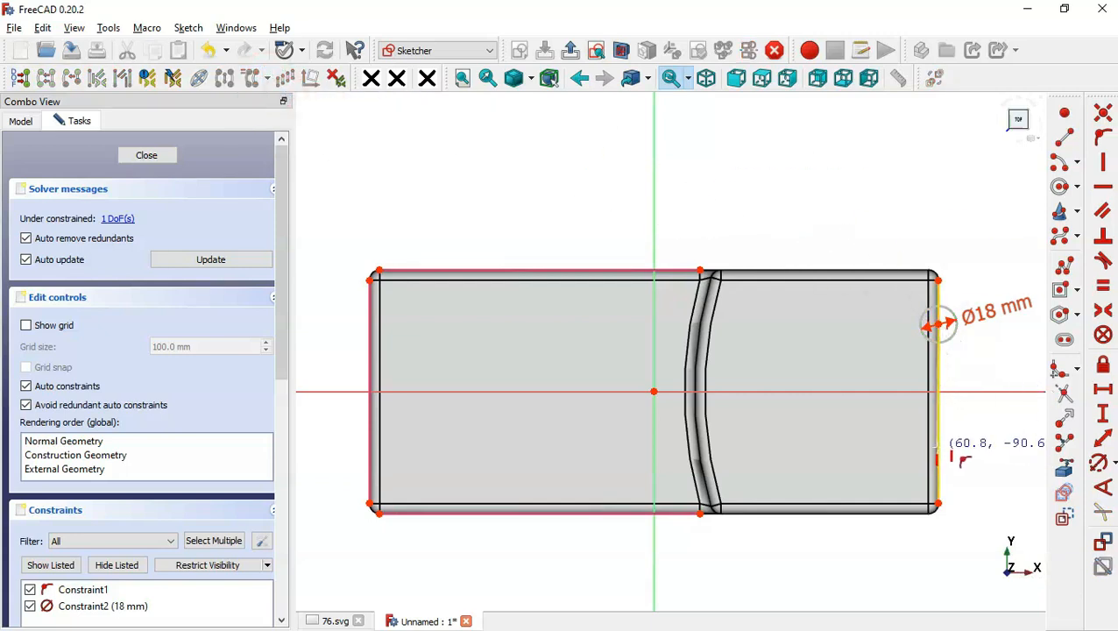
left_click(938, 454)
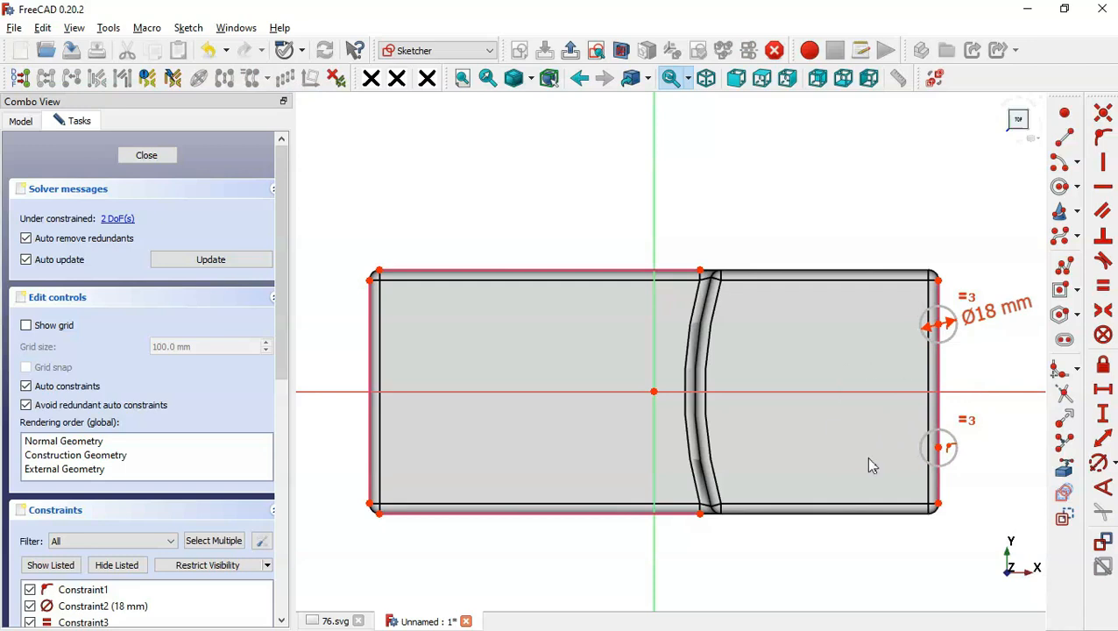
- Clone the 18 mm circle twice onto the lower level's short end edge, one above and one below the X axis
left_click(941, 328)
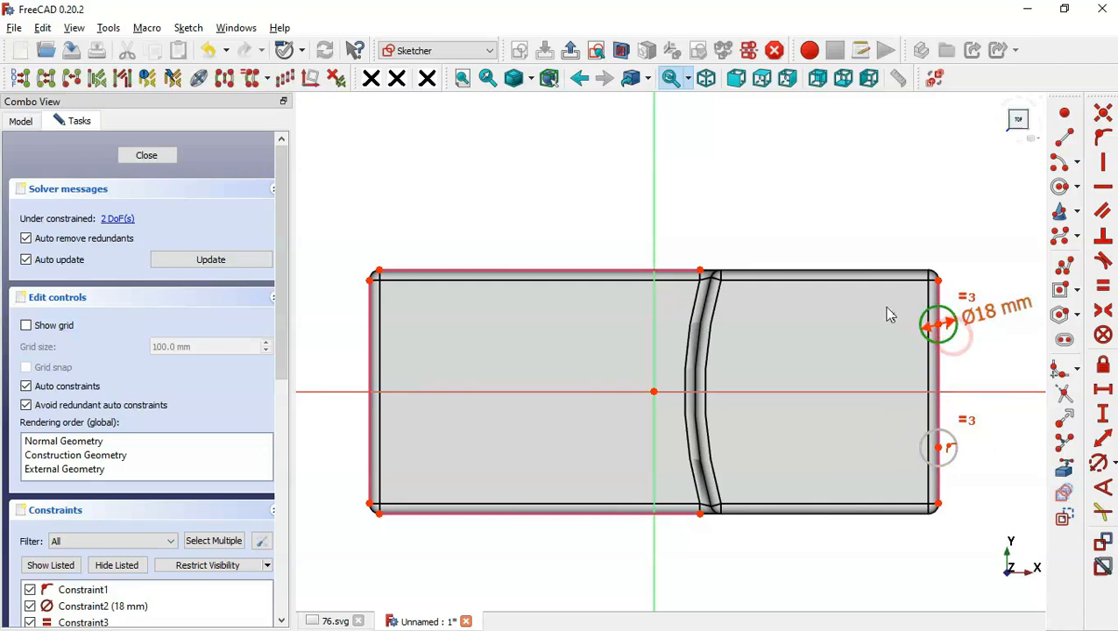
left_click(252, 78)
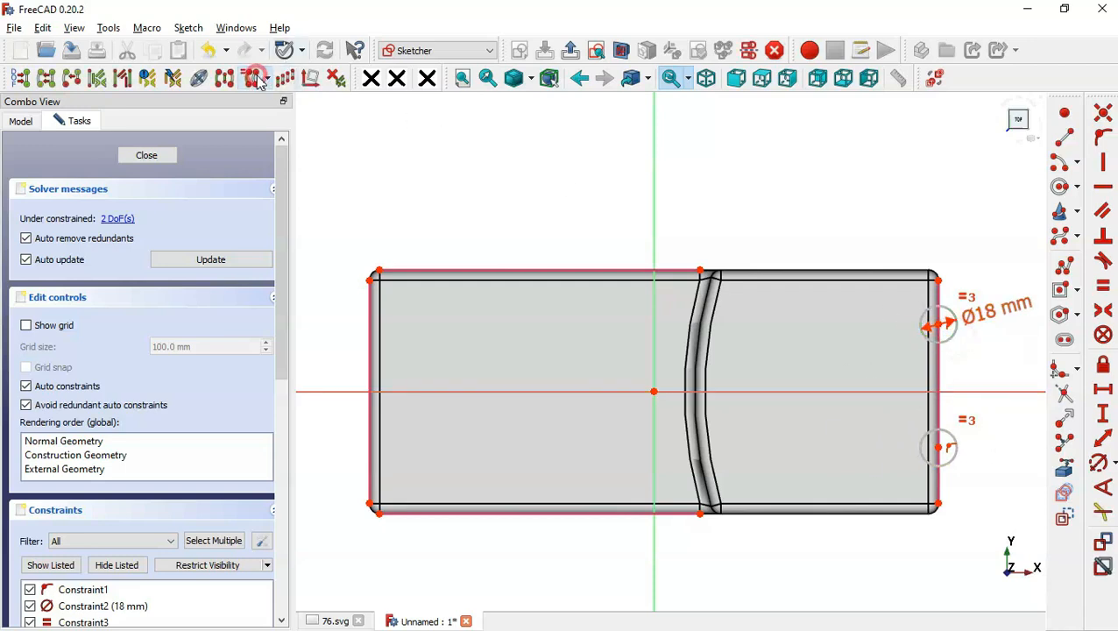
left_click(372, 346)
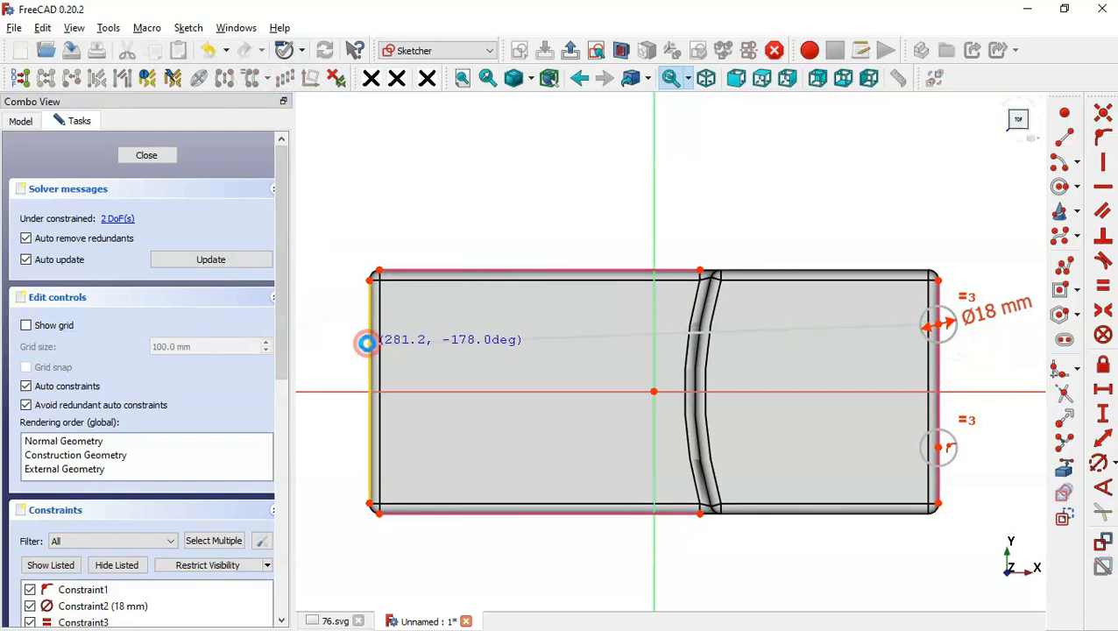
left_click(941, 328)
left_click(252, 78)
left_click(375, 451)
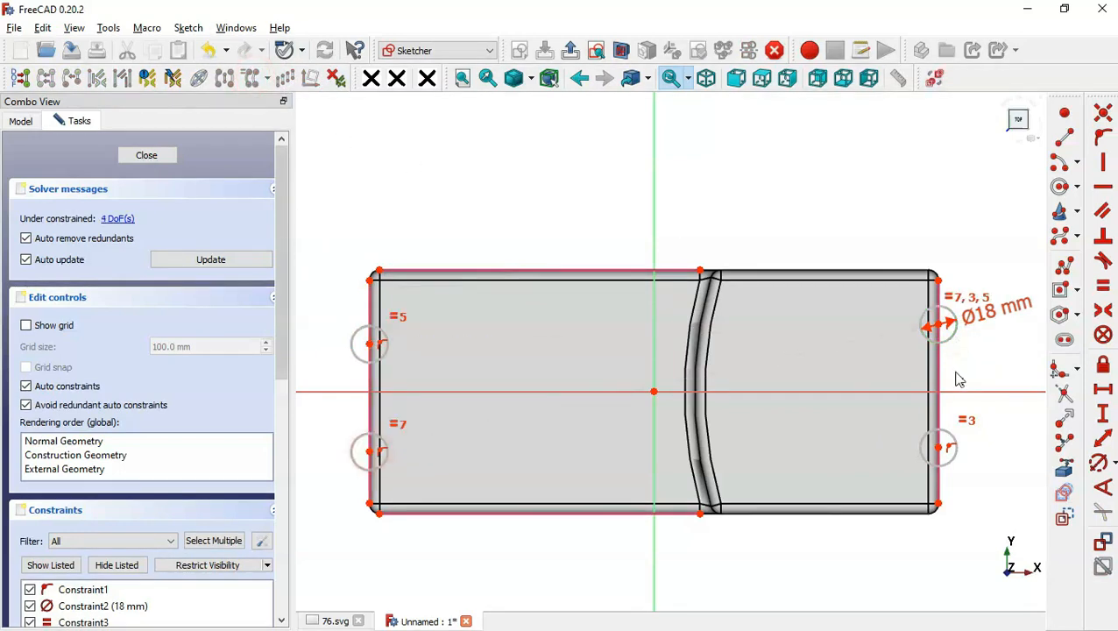
- Place four clones of the 18 mm circle in a row along the projected long edge above the X axis
left_click(941, 328)
left_click(253, 77)
left_click(426, 270)
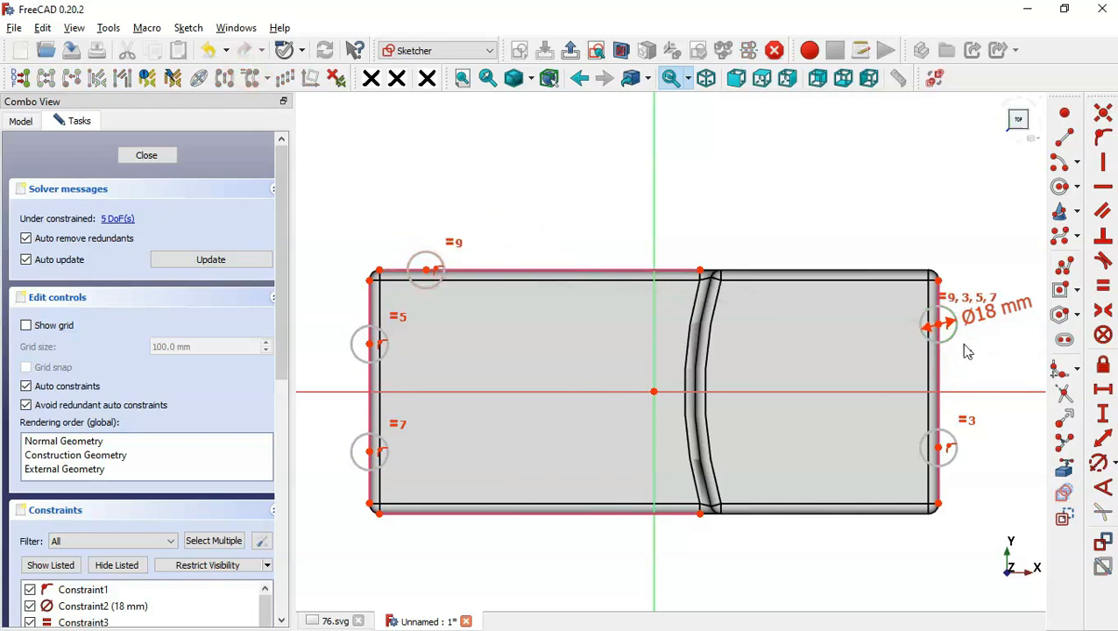
left_click(941, 327)
left_click(253, 78)
left_click(501, 270)
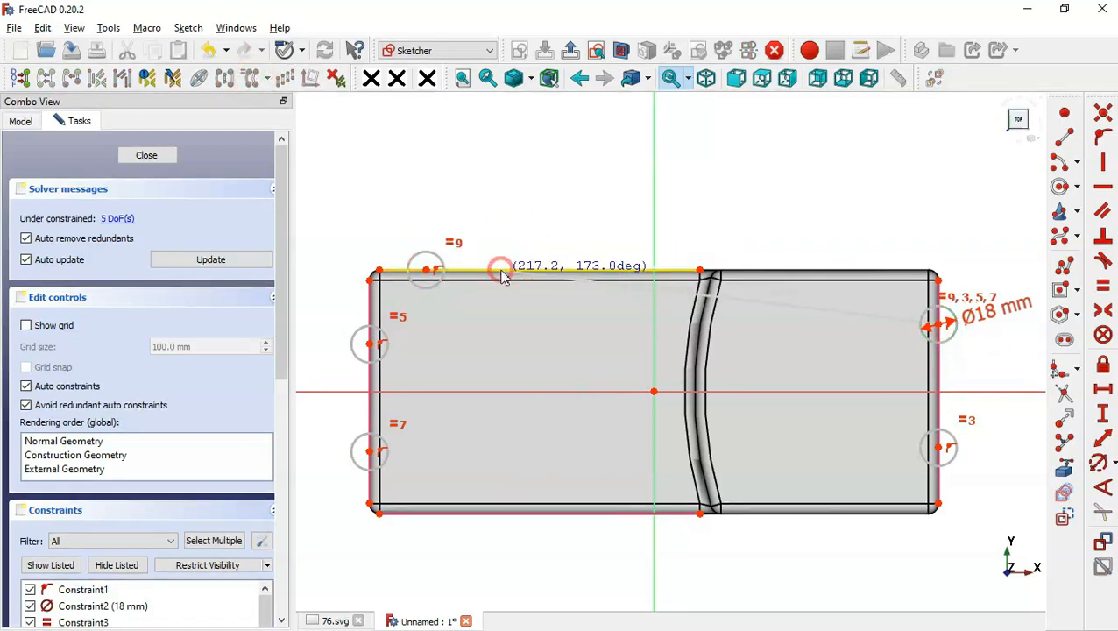
left_click(941, 328)
left_click(252, 78)
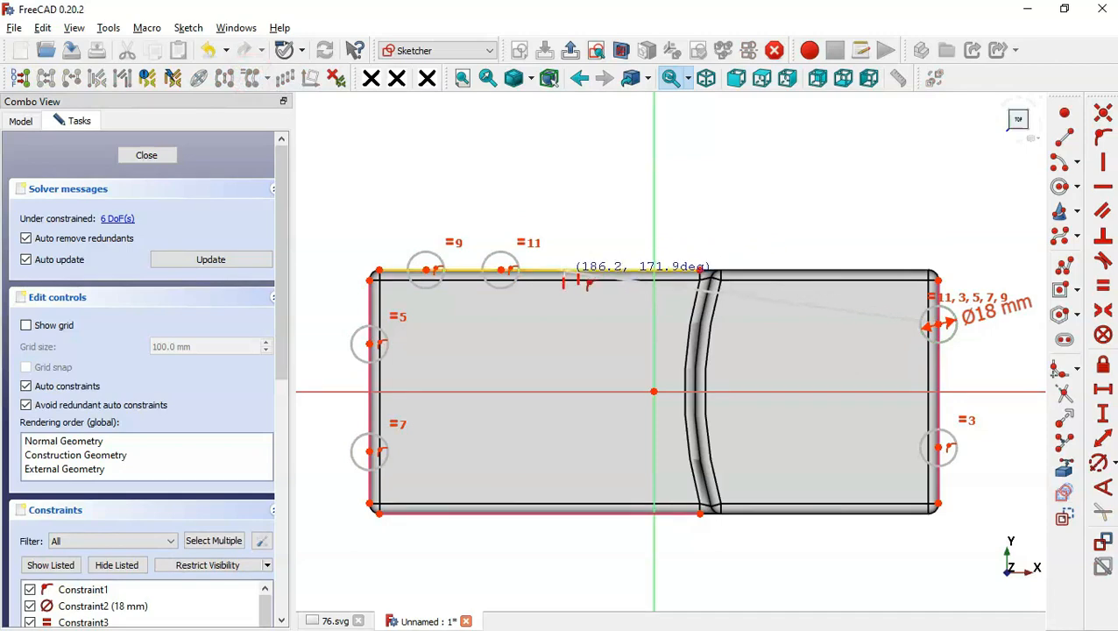
left_click(570, 270)
left_click(941, 327)
left_click(252, 78)
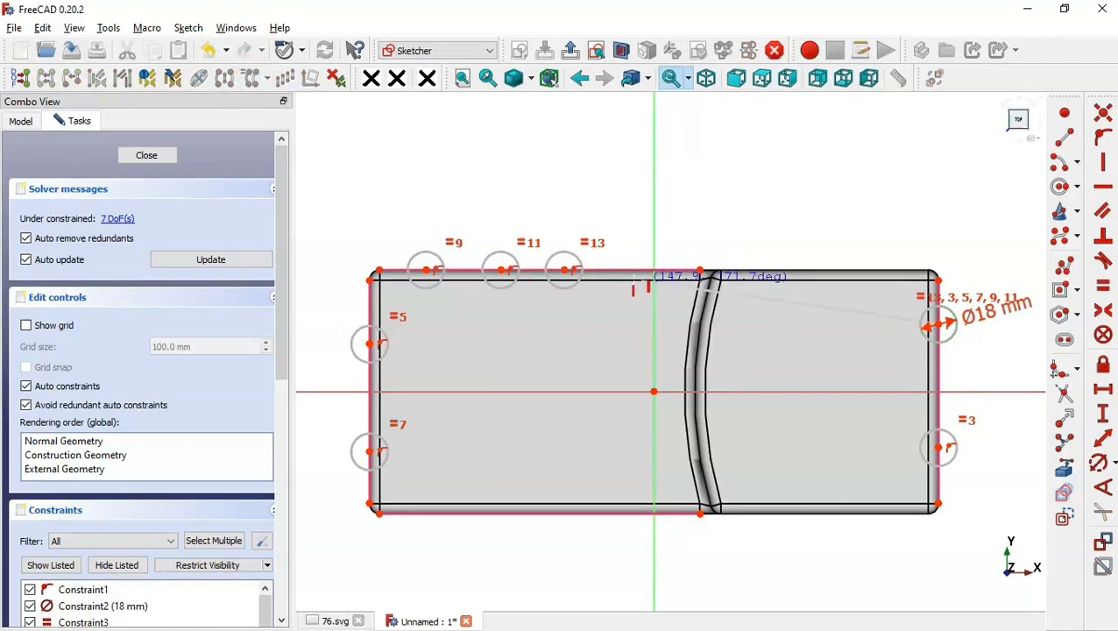
left_click(624, 270)
- Place four clones of the 18 mm circle in a row along the projected long edge below the X axis
left_click(941, 327)
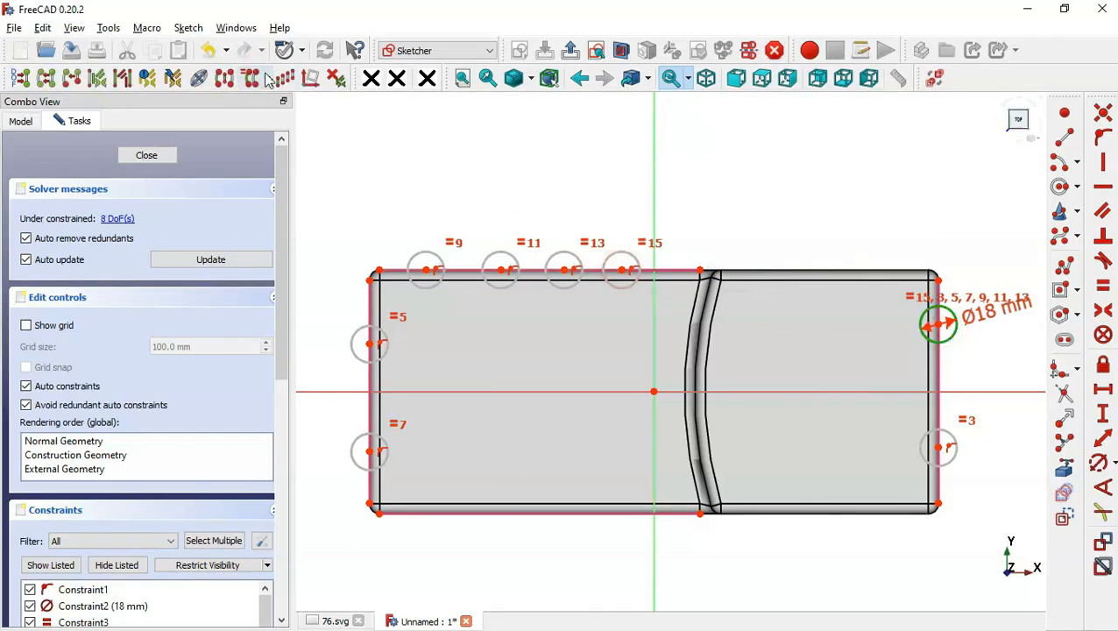
left_click(253, 78)
left_click(448, 512)
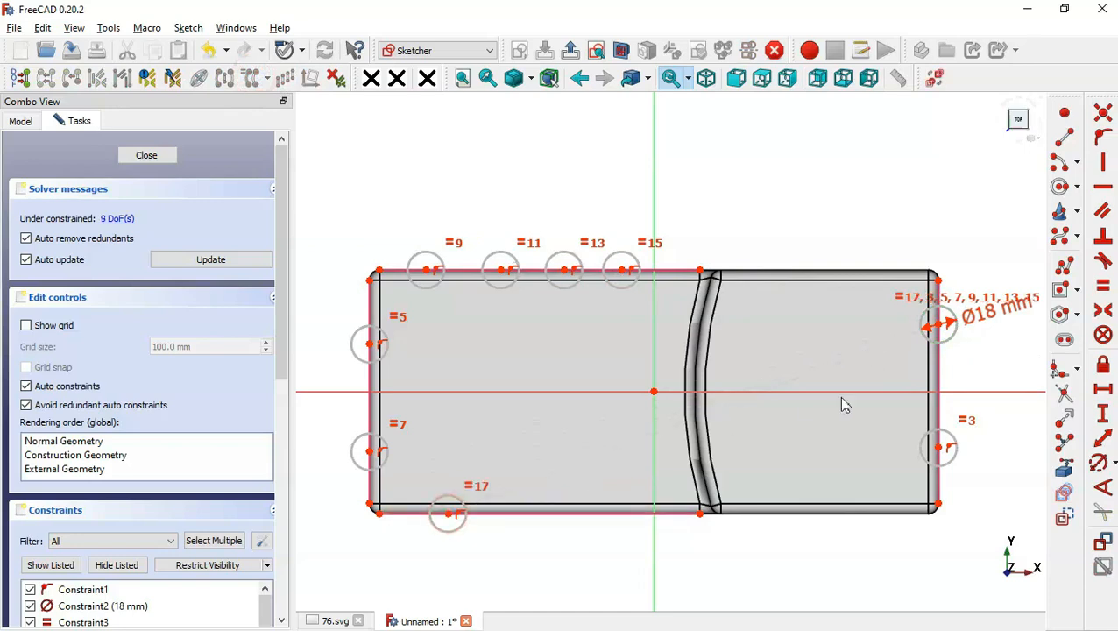
left_click(941, 328)
left_click(252, 78)
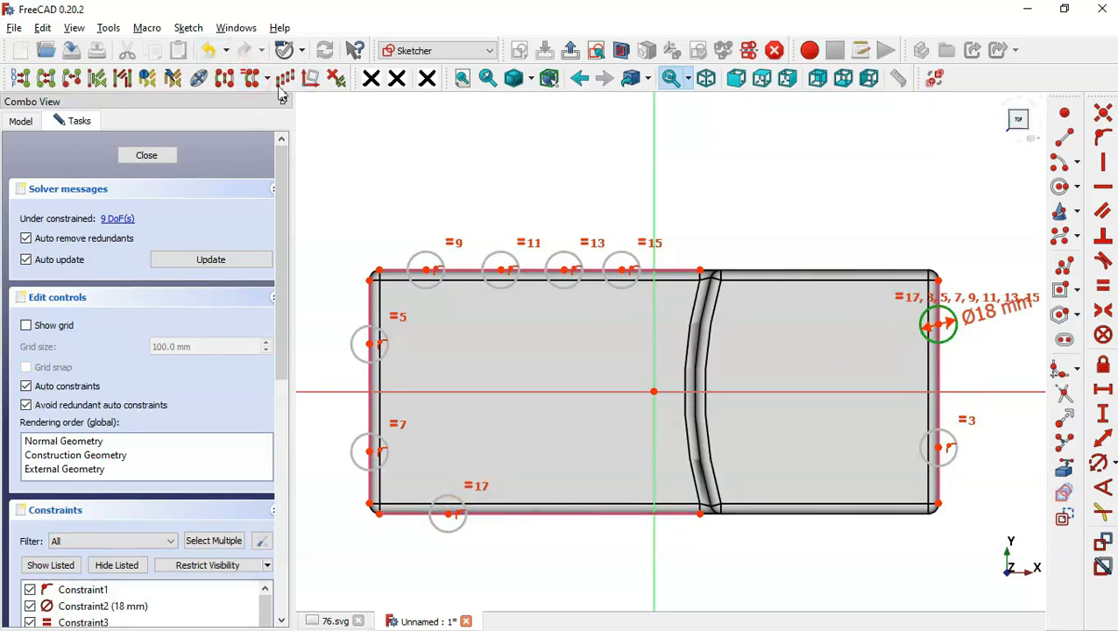
left_click(507, 514)
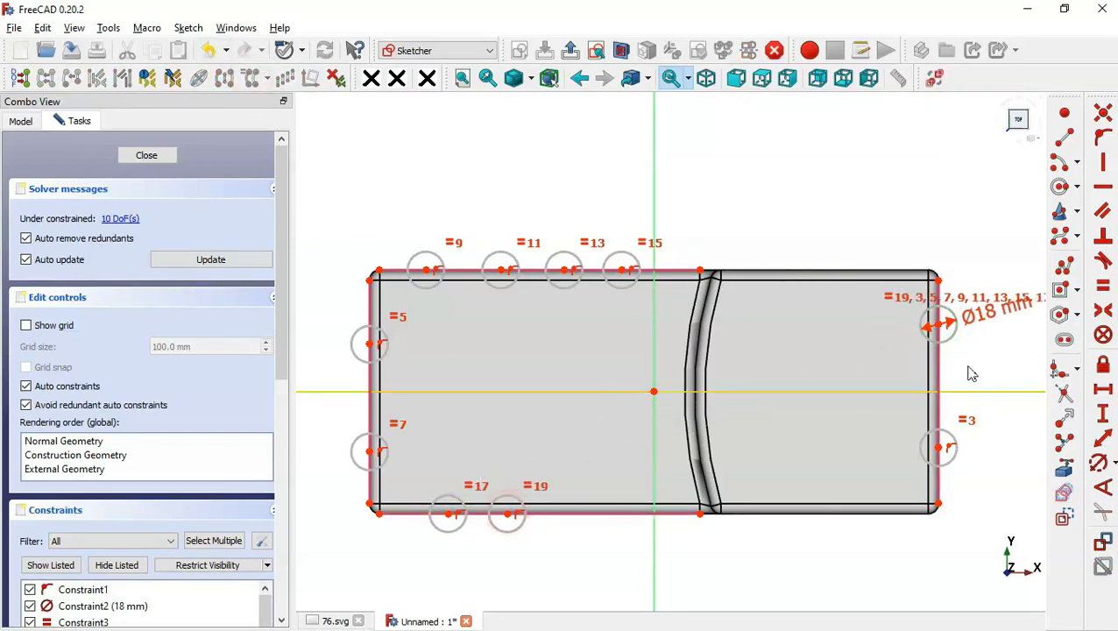
left_click(941, 328)
left_click(252, 78)
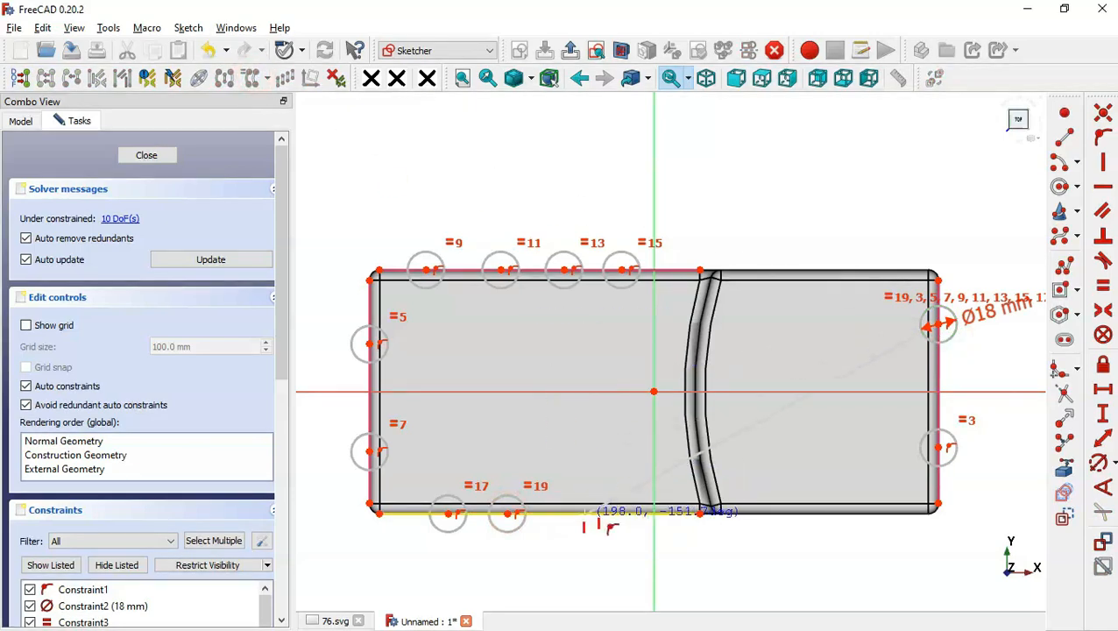
left_click(586, 514)
left_click(941, 328)
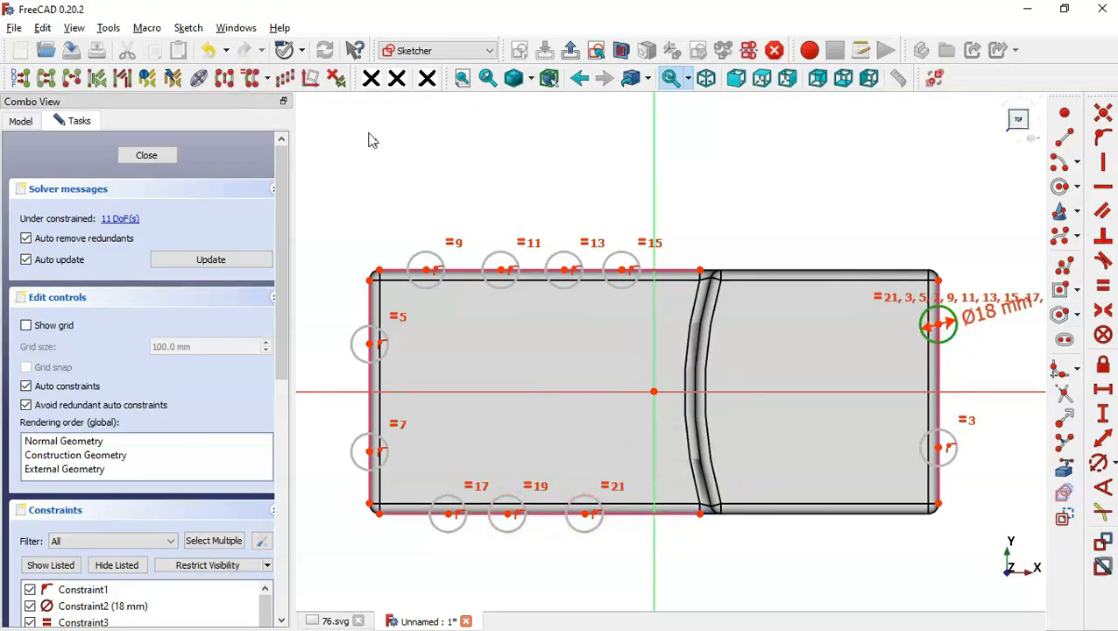
left_click(252, 78)
left_click(640, 514)
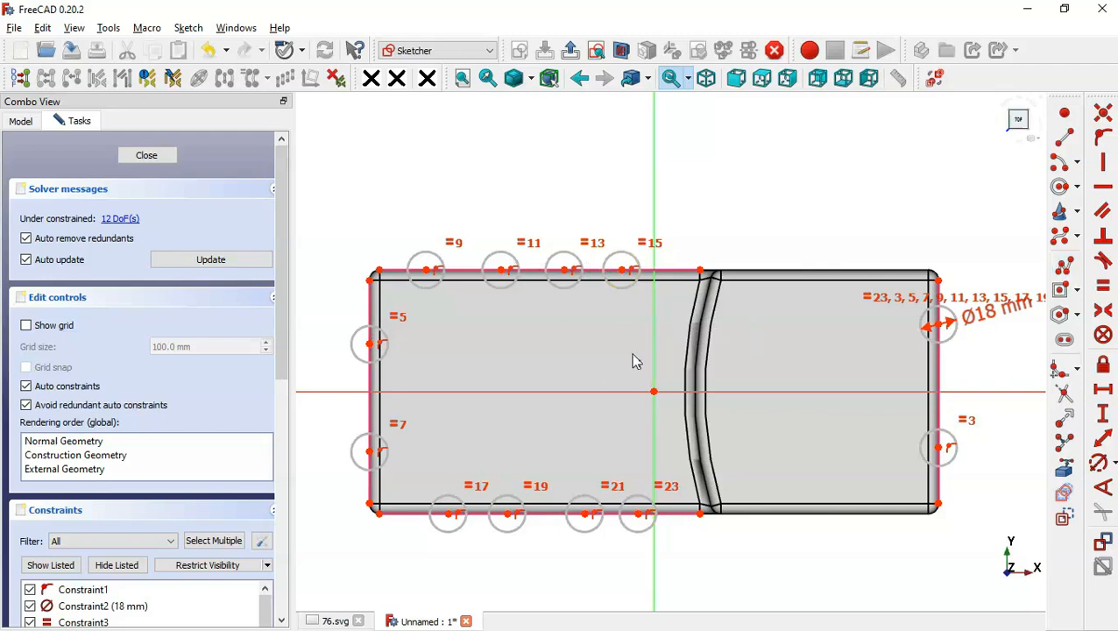
- Align the four circle centres above the X axis vertically with their counterparts on the long edge below it
left_click(1105, 161)
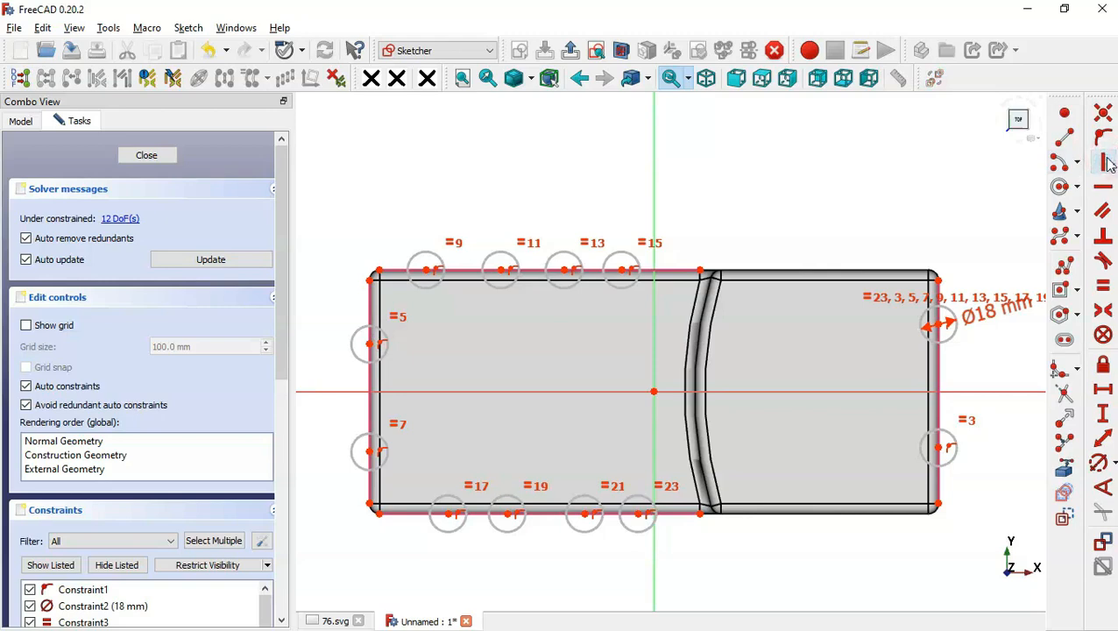
left_click(427, 269)
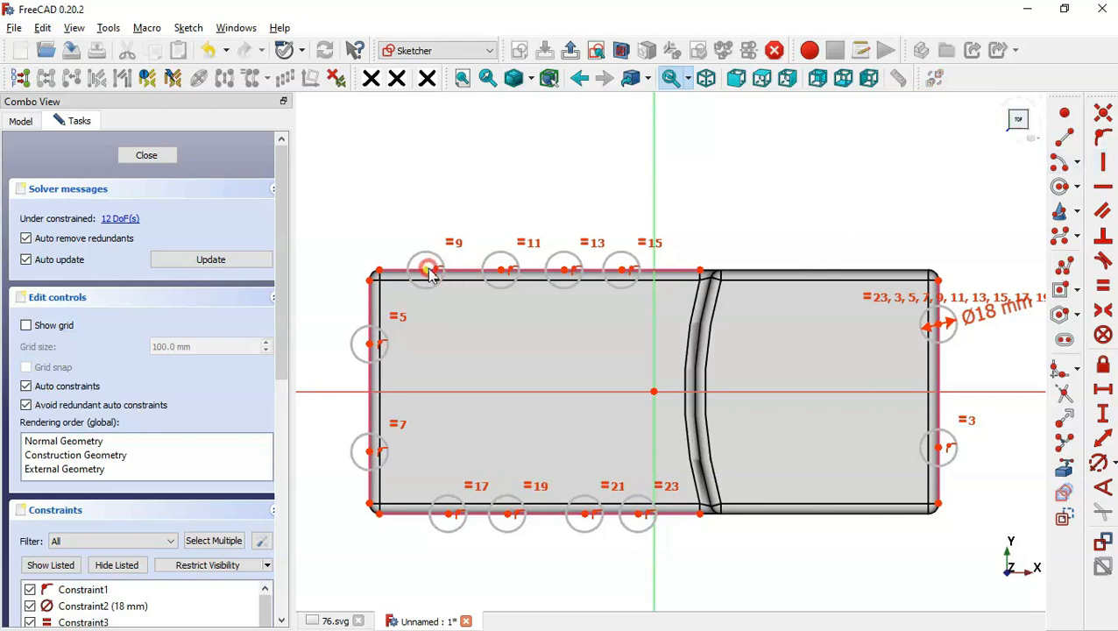
left_click(449, 515)
left_click(508, 514)
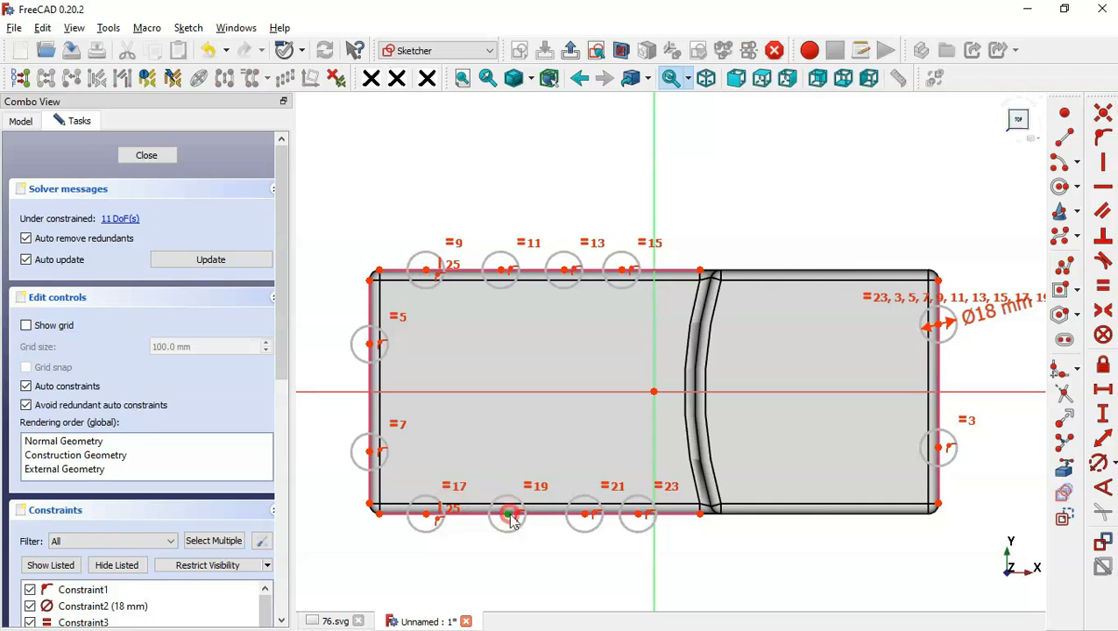
left_click(501, 269)
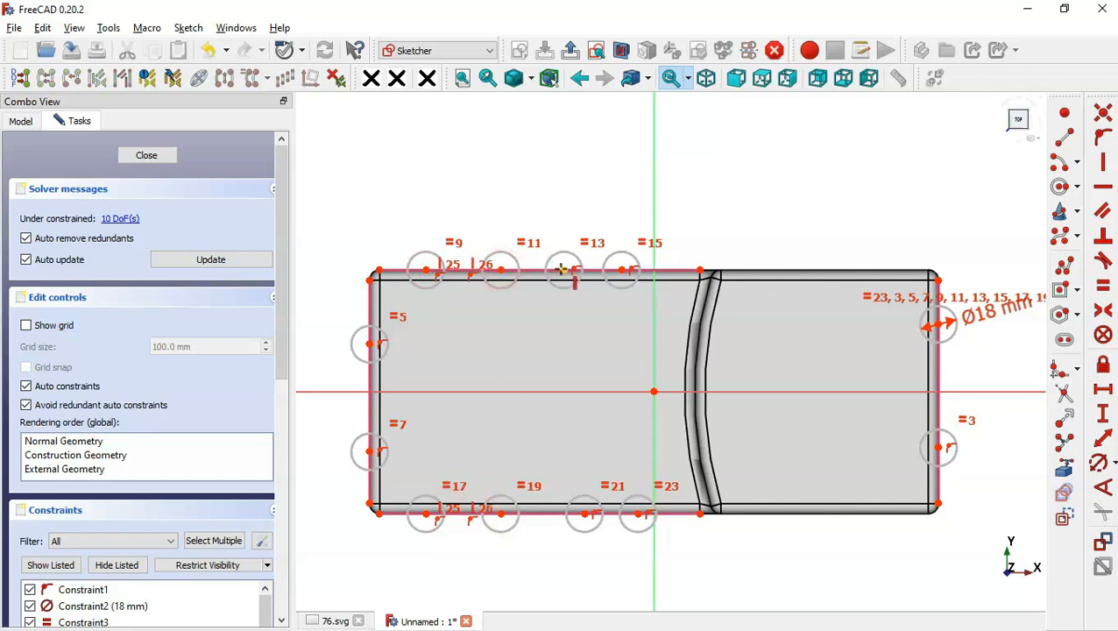
left_click(563, 270)
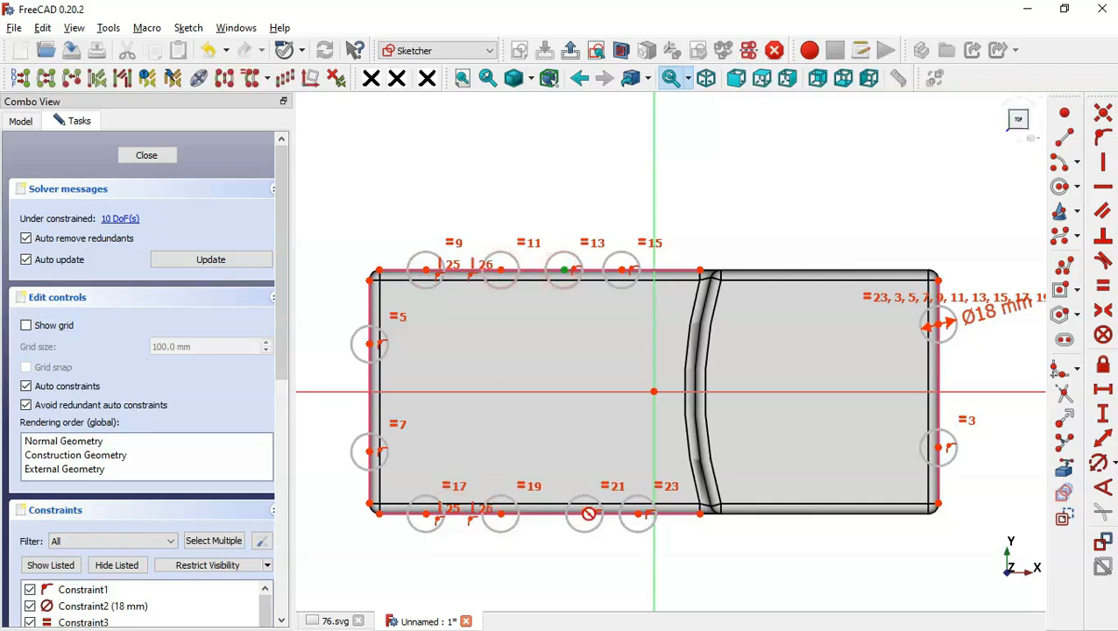
left_click(586, 514)
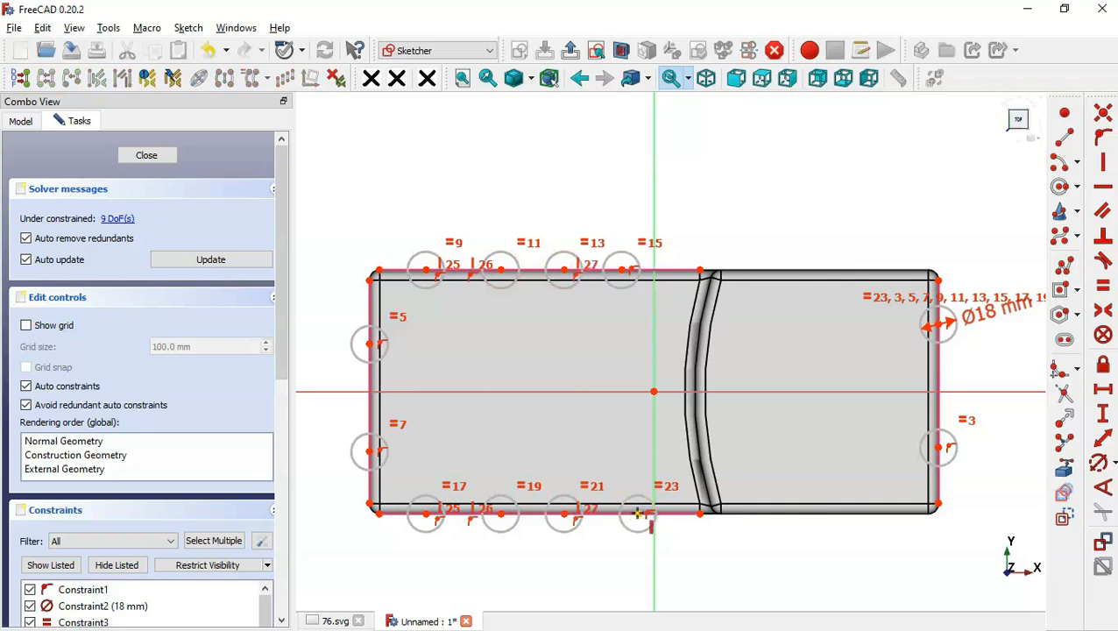
left_click(638, 514)
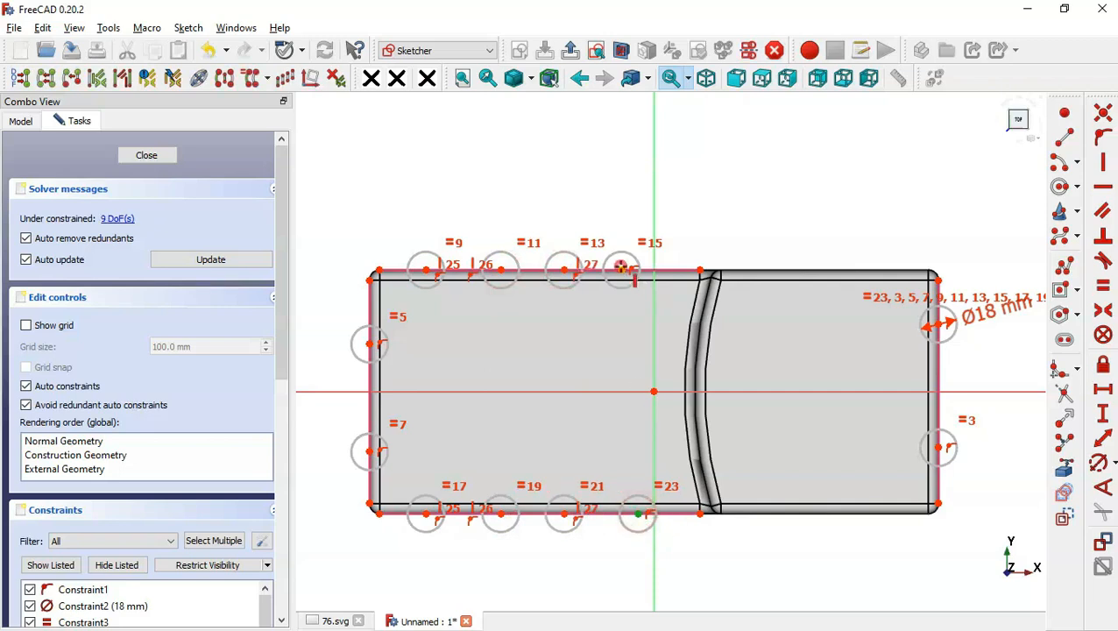
left_click(621, 270)
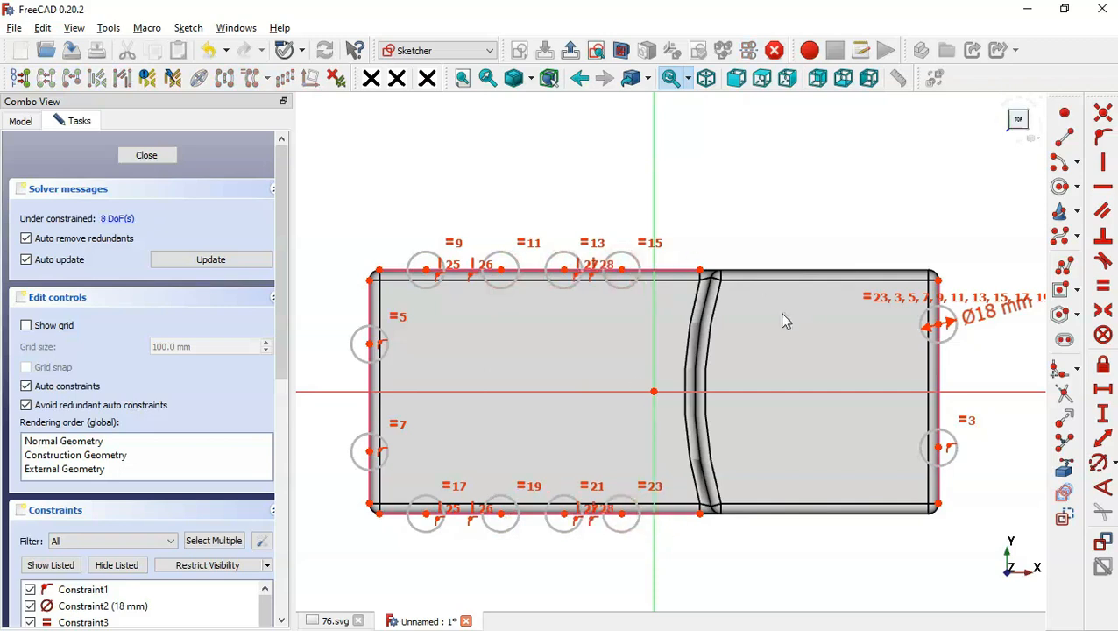
- Constrain the circle centres above the X axis on the two short end edges to be horizontally aligned
left_click(1103, 187)
left_click(371, 344)
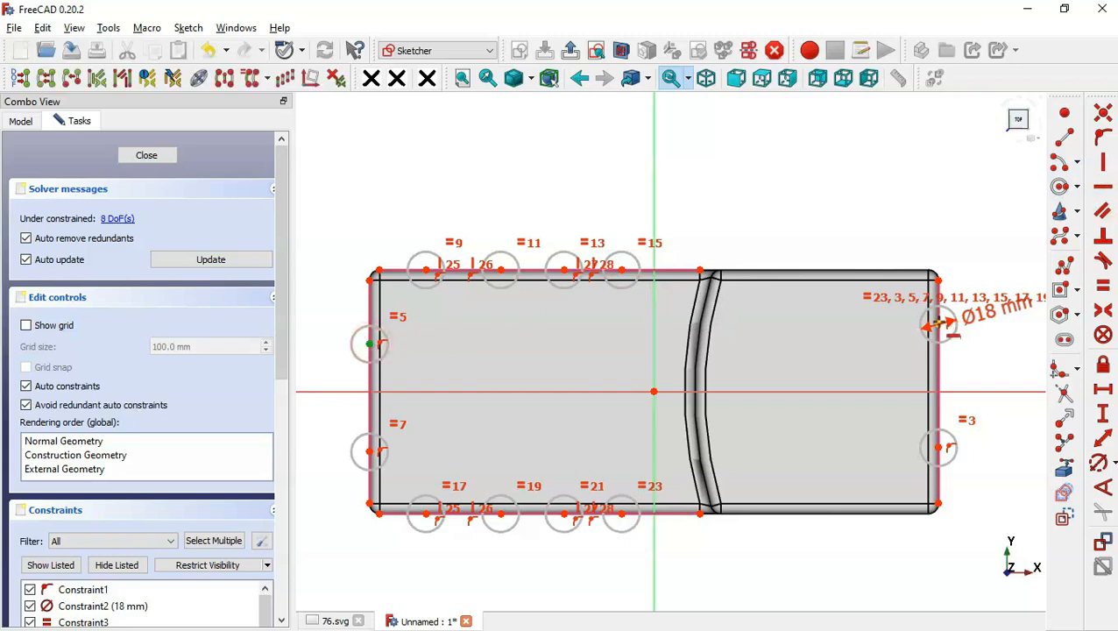
left_click(939, 324)
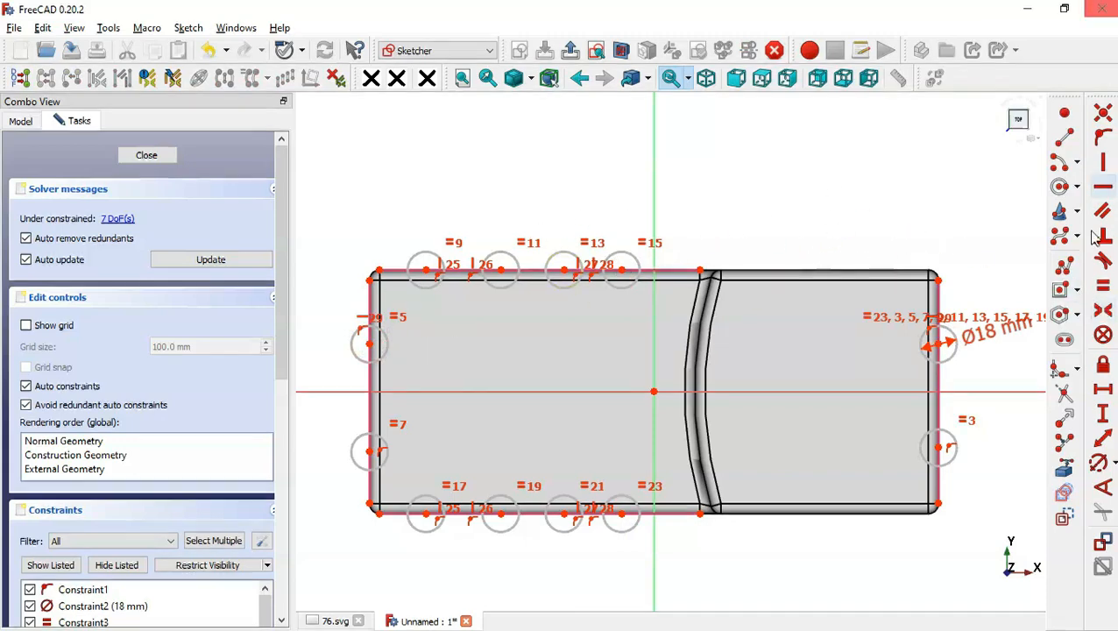
- Make the two circle centres on each short end edge symmetric about the X axis
left_click(1103, 336)
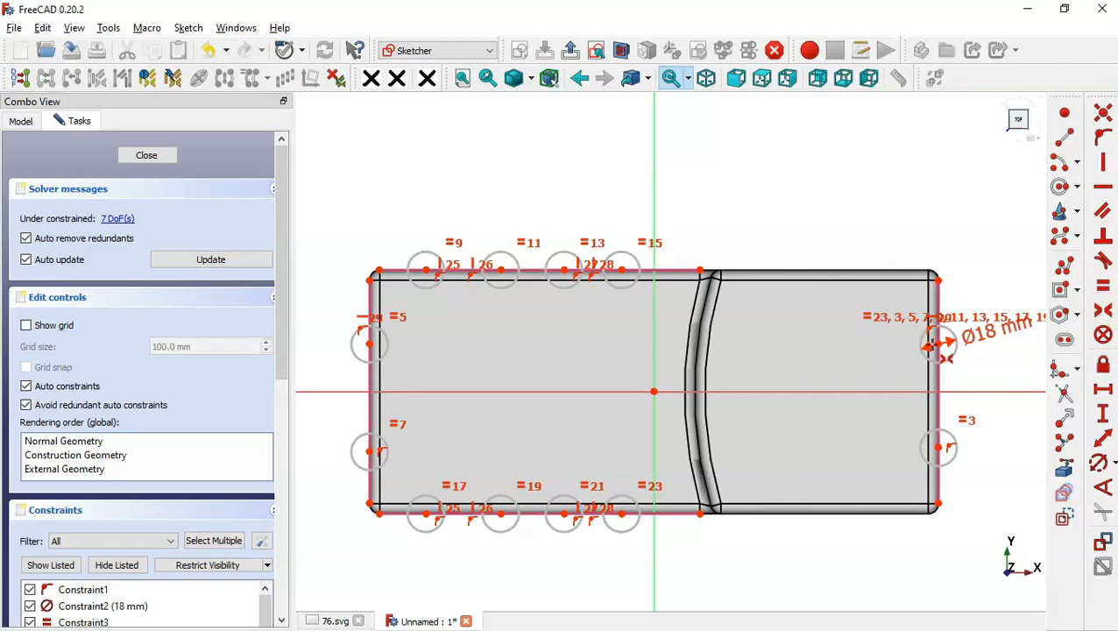
left_click(938, 343)
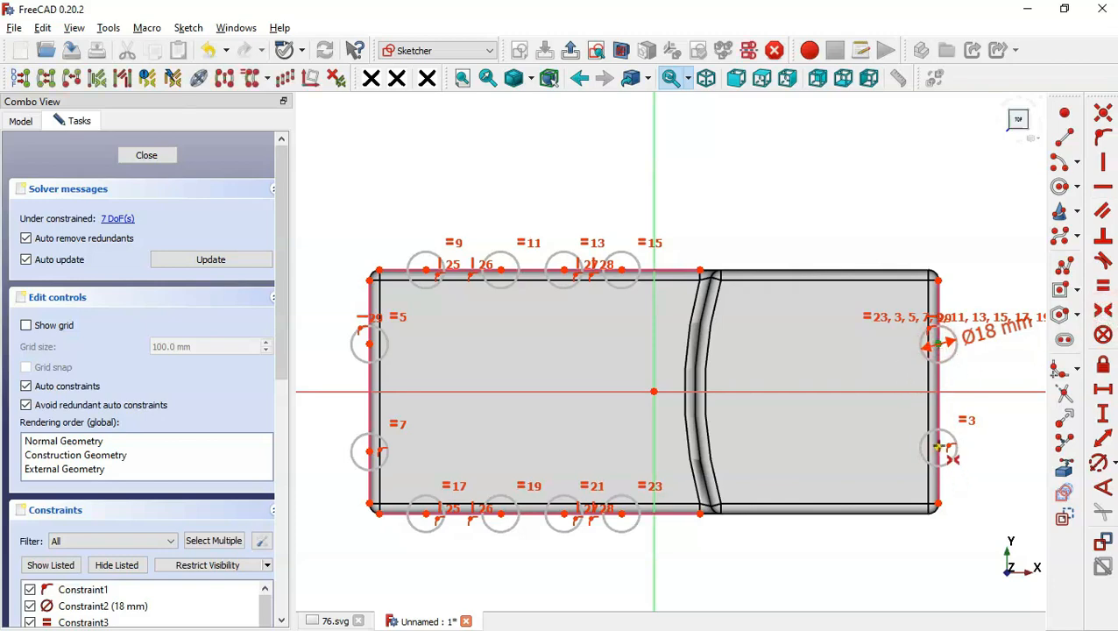
left_click(938, 448)
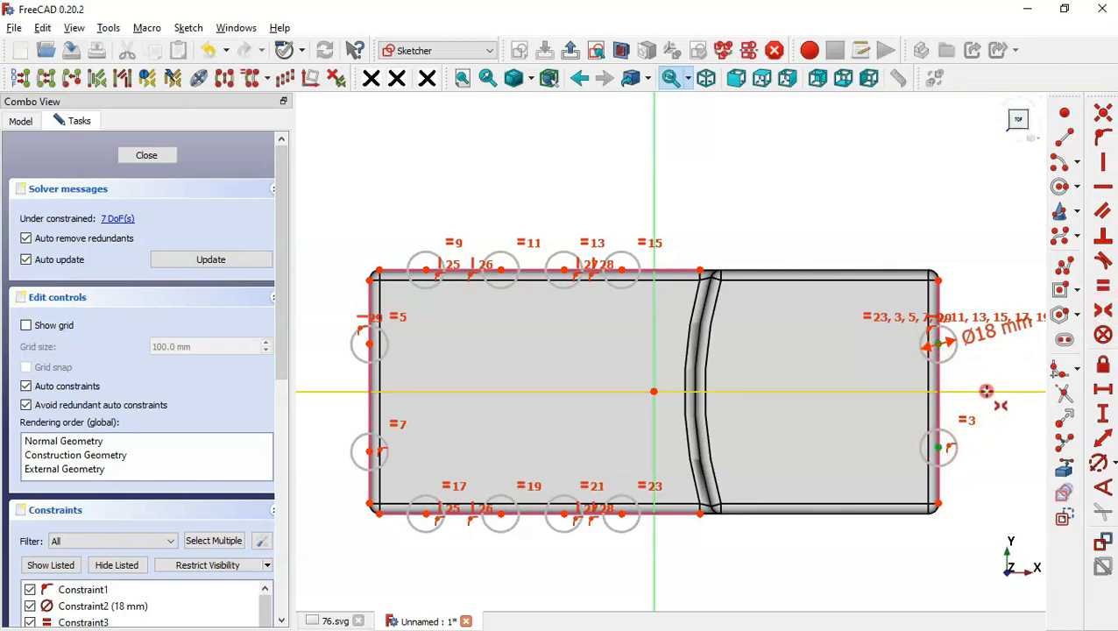
left_click(986, 392)
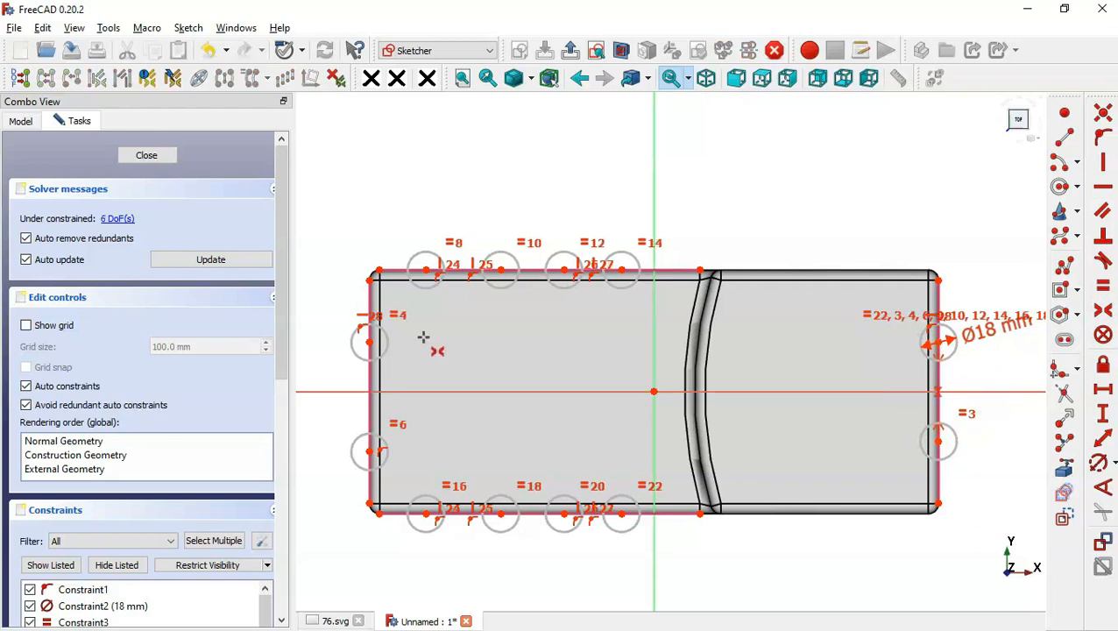
left_click(370, 342)
left_click(370, 452)
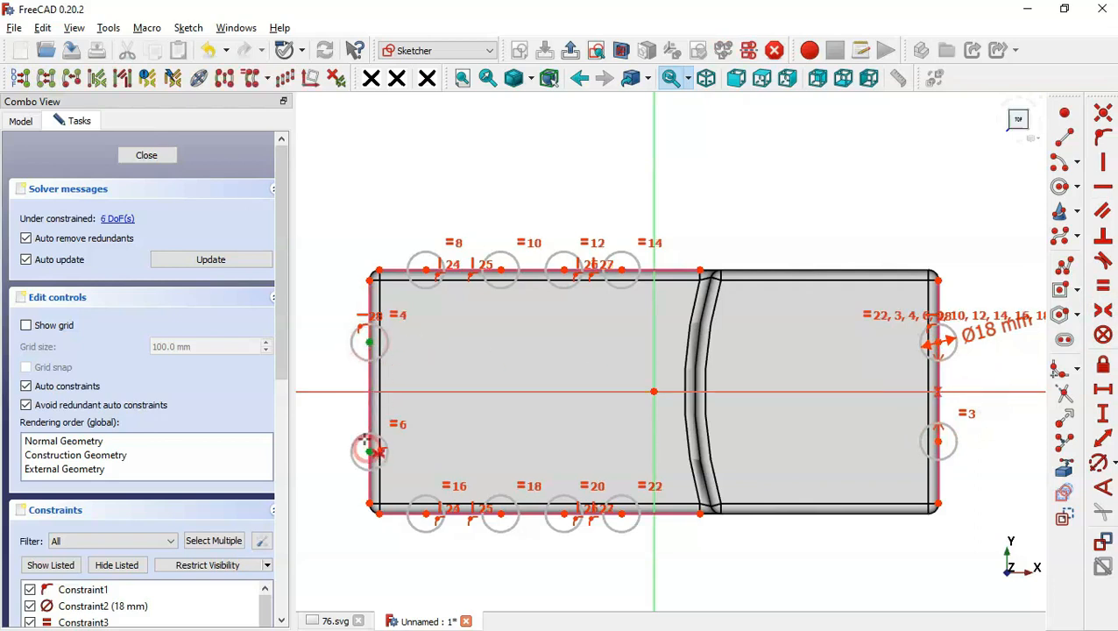
left_click(350, 391)
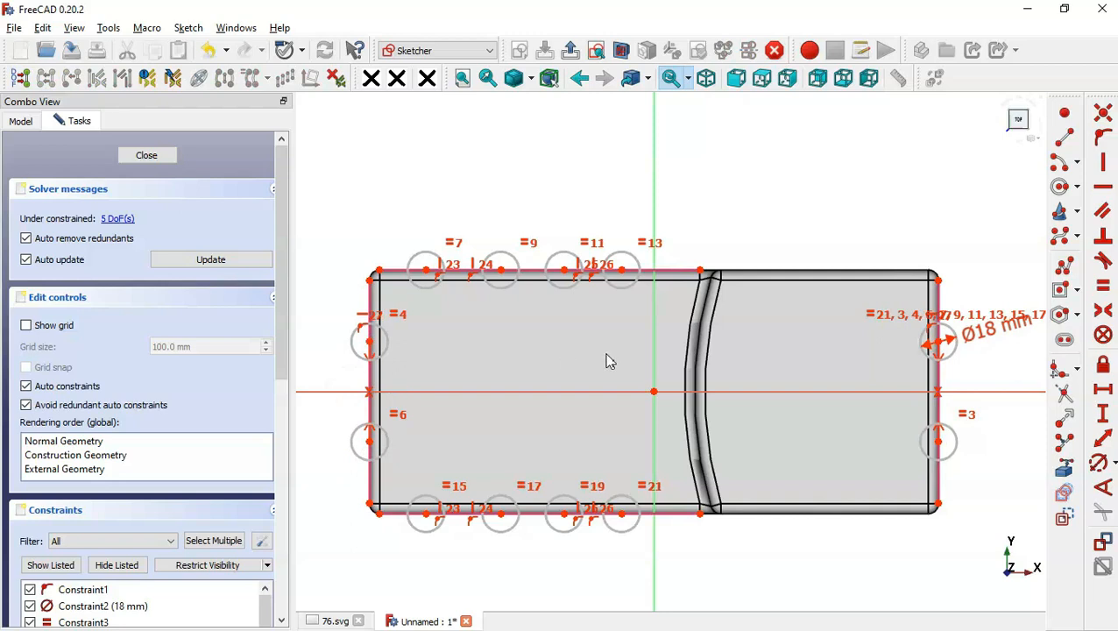
key("s")
key("Escape")
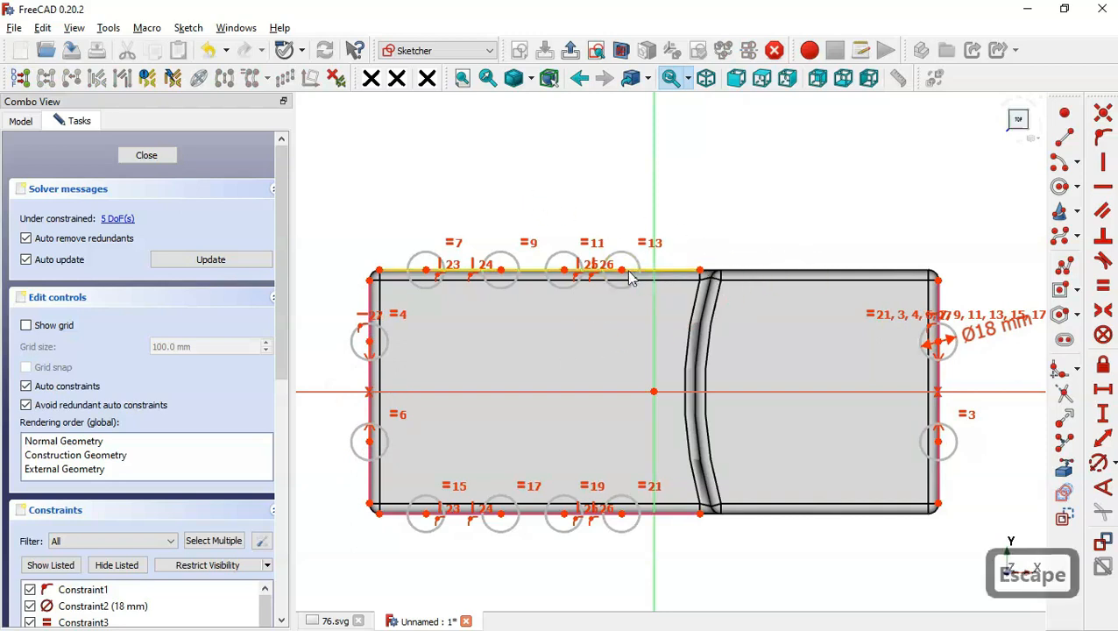
- Spread the long-edge circle pairs along the part, moving the third and fourth beyond the curved step and the second closer to it
left_click_drag(629, 276, 850, 270)
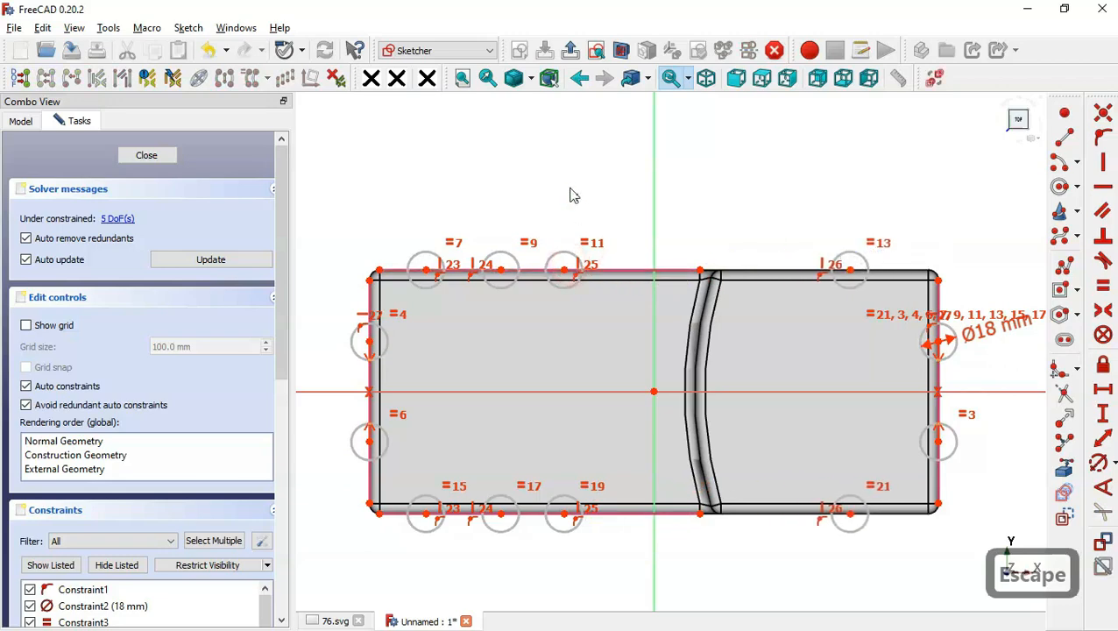
left_click(566, 273)
left_click_drag(566, 273, 749, 270)
left_click(737, 184)
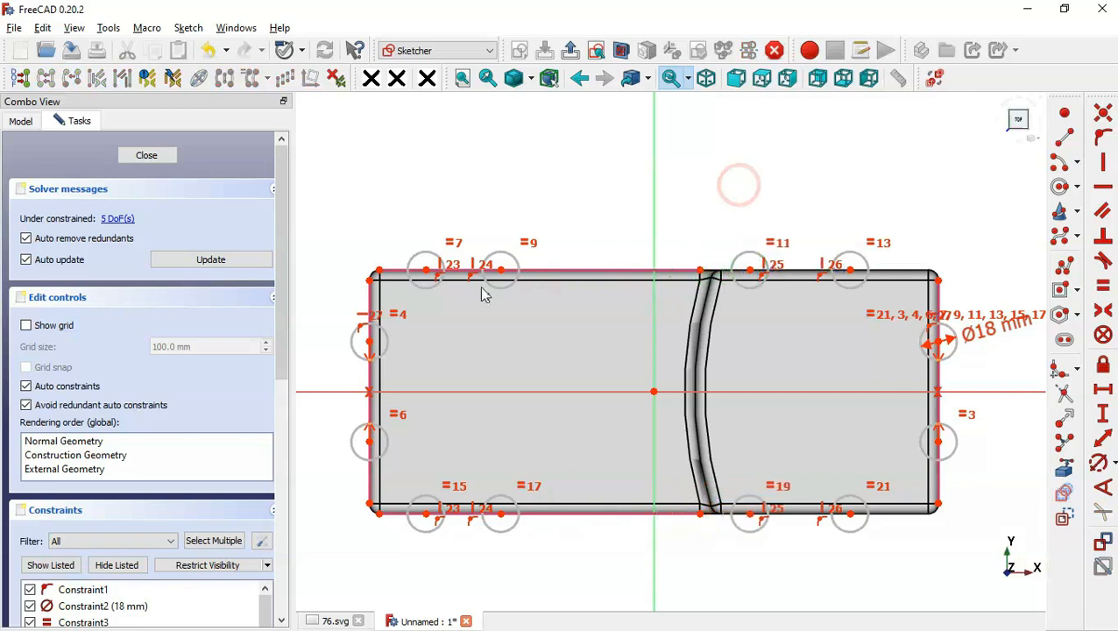
left_click_drag(504, 275, 555, 273)
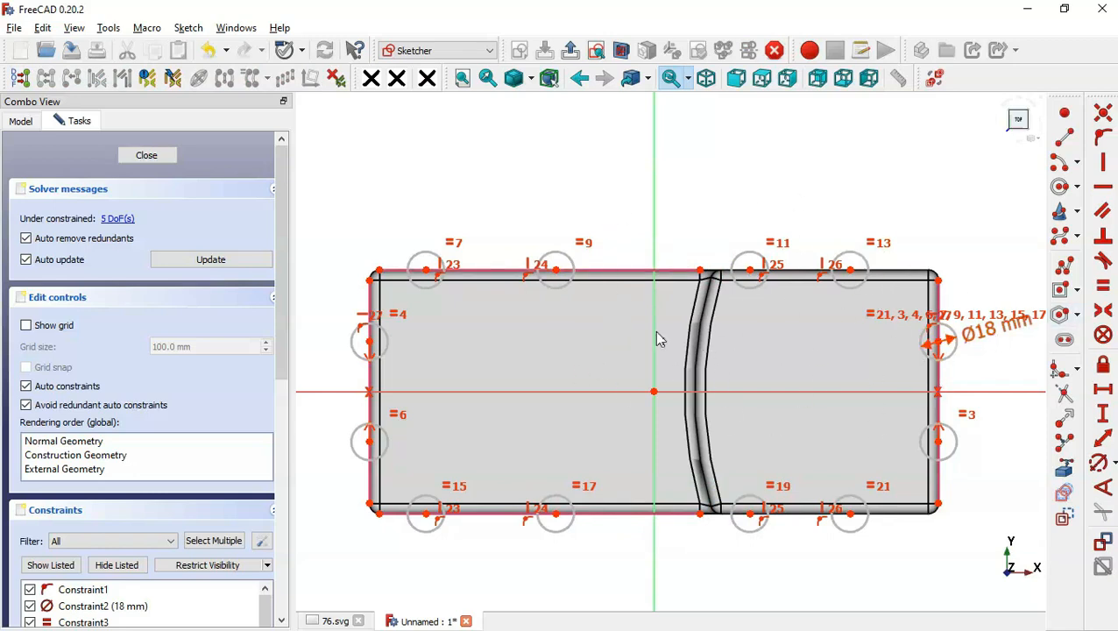
- Check the hole spacing in drawing 76.svg and set the vertical distance between the two circles on the short end edge to 70 mm
key("ctrl+Tab")
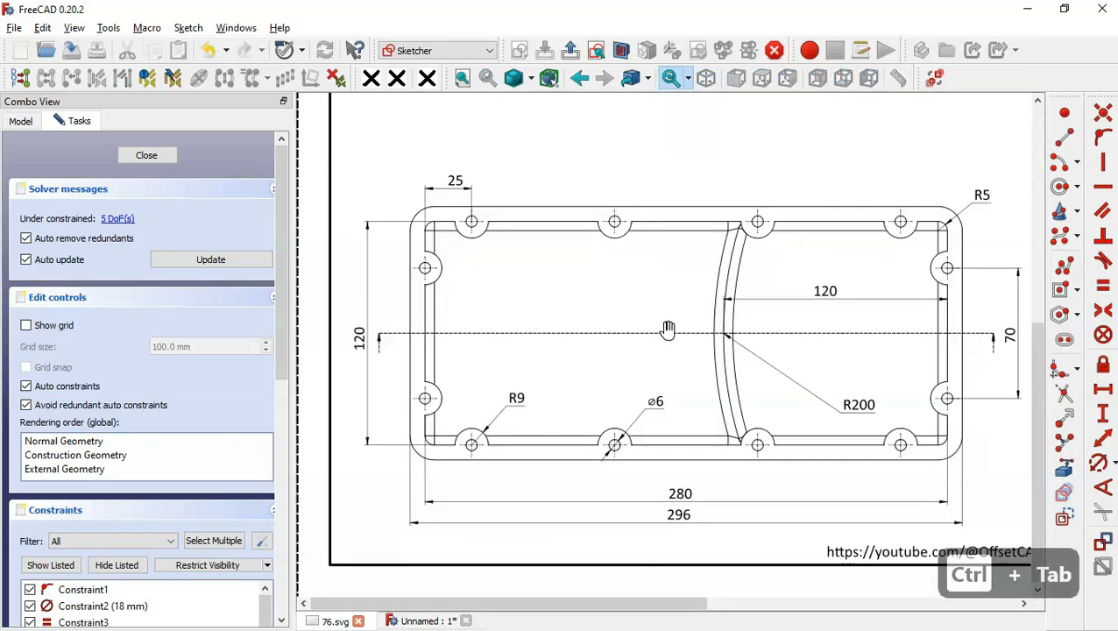
left_click_drag(889, 315, 826, 357)
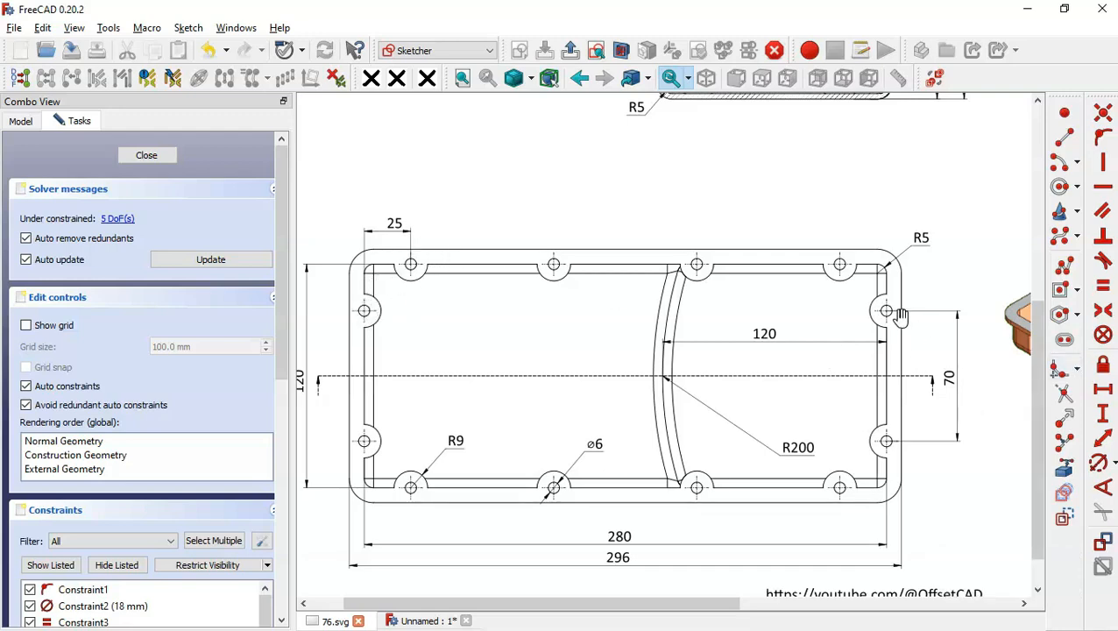
key("ctrl+Tab")
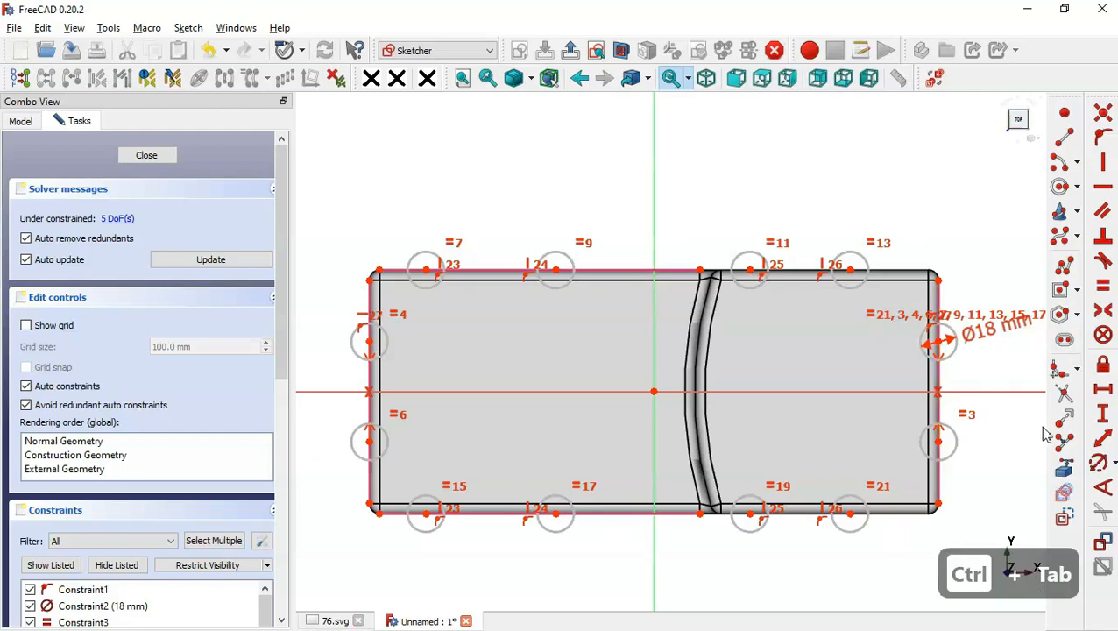
left_click(1103, 412)
left_click(938, 440)
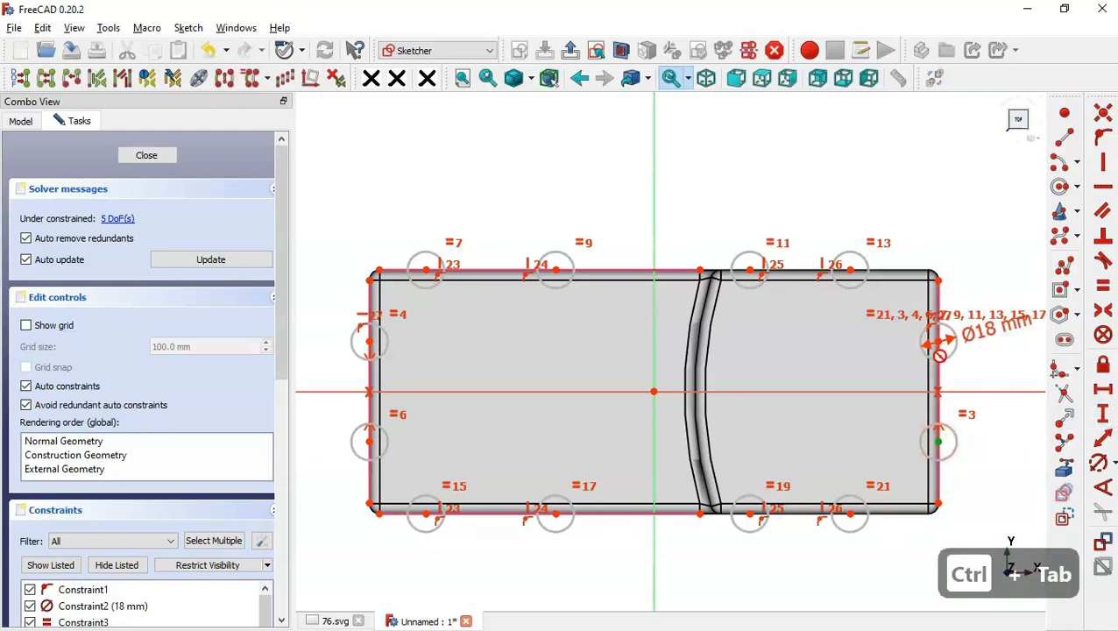
left_click(937, 342)
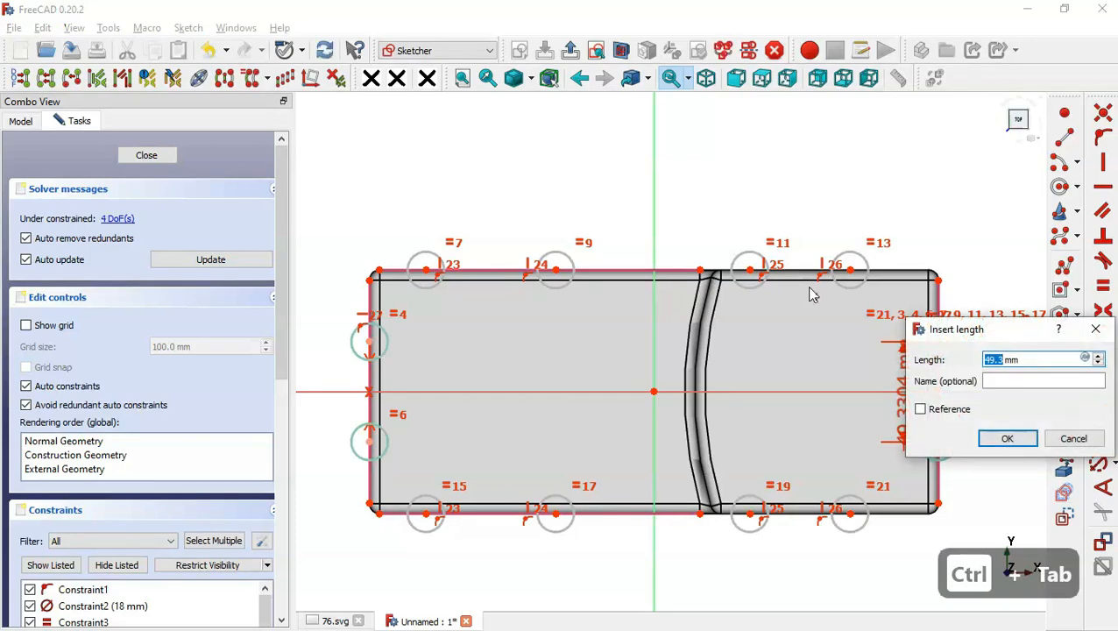
type("70")
key("Return")
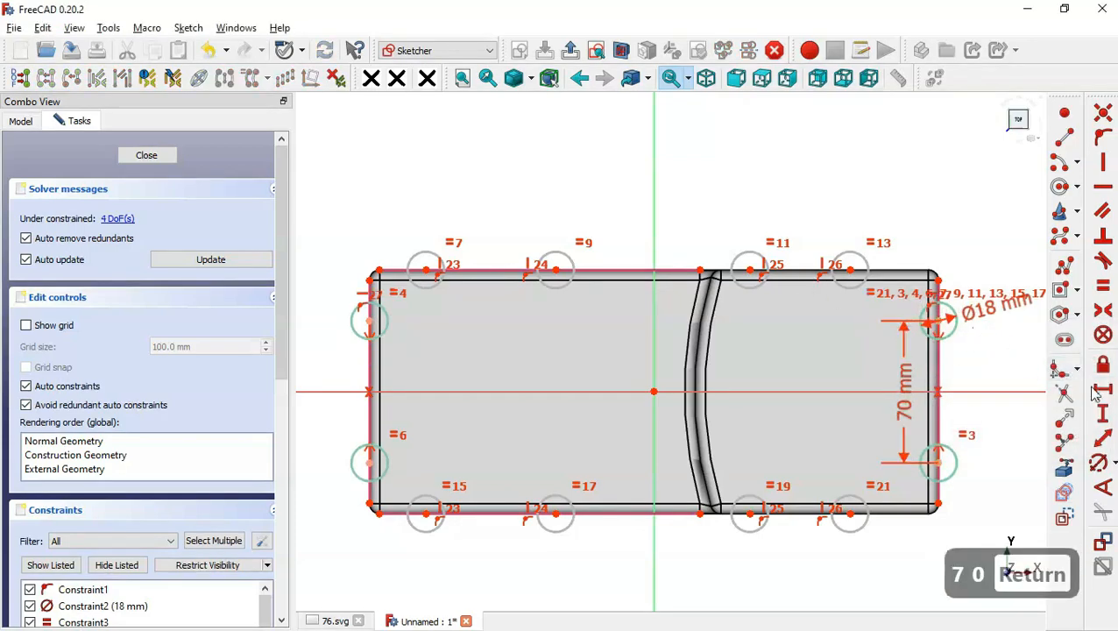
- Set the horizontal distance from the lower level's short end edge to the first long-edge circle centre to 25 mm
left_click(1095, 388)
left_click(370, 278)
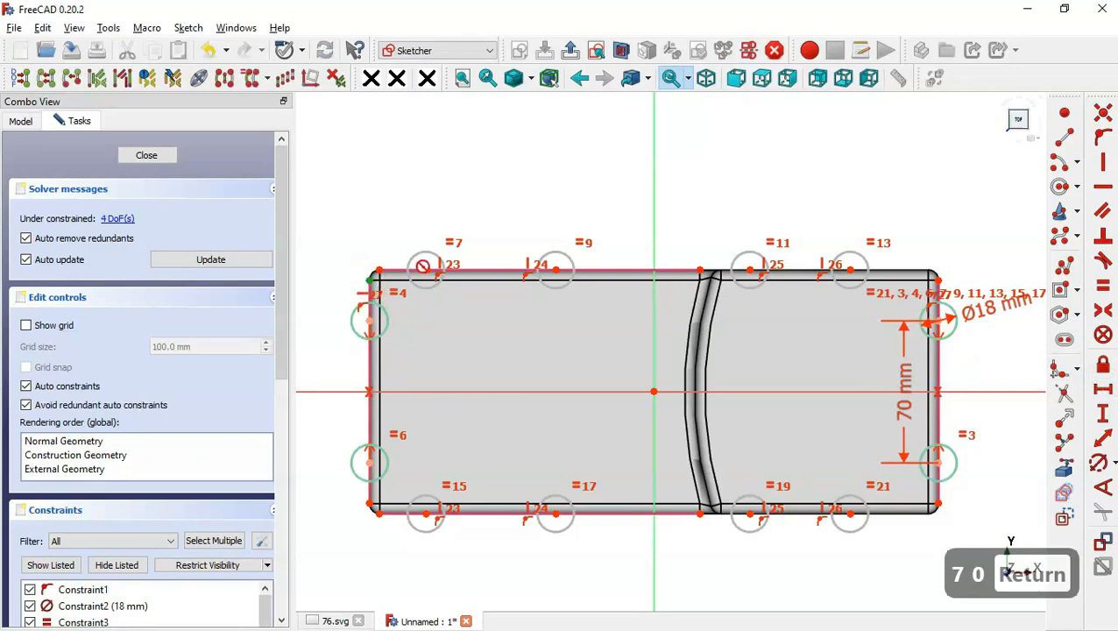
left_click(425, 267)
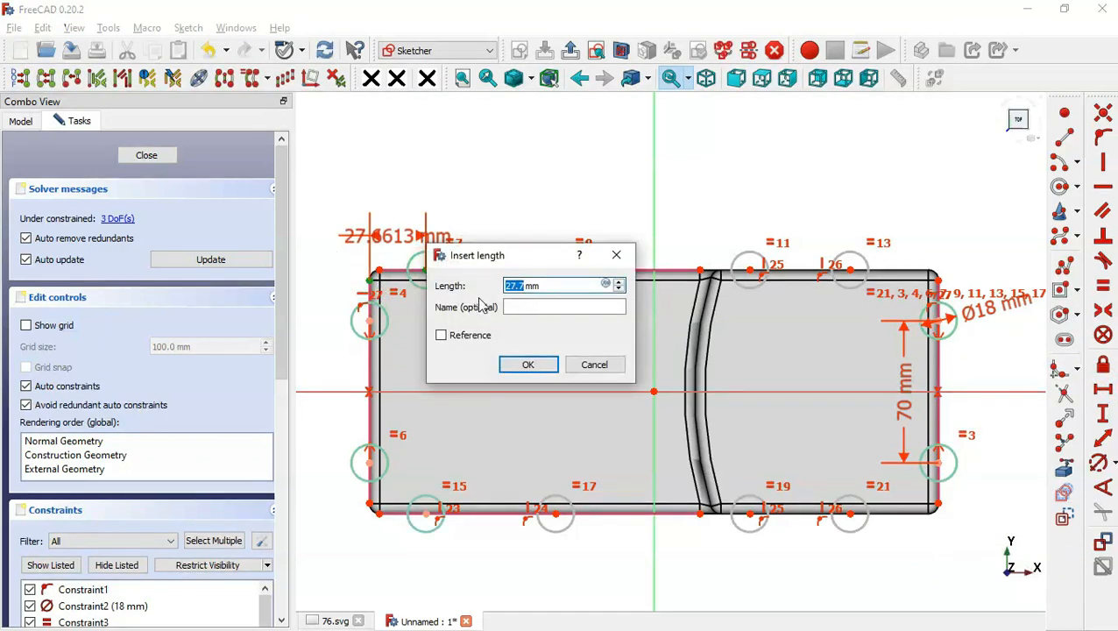
type("25")
key("Return")
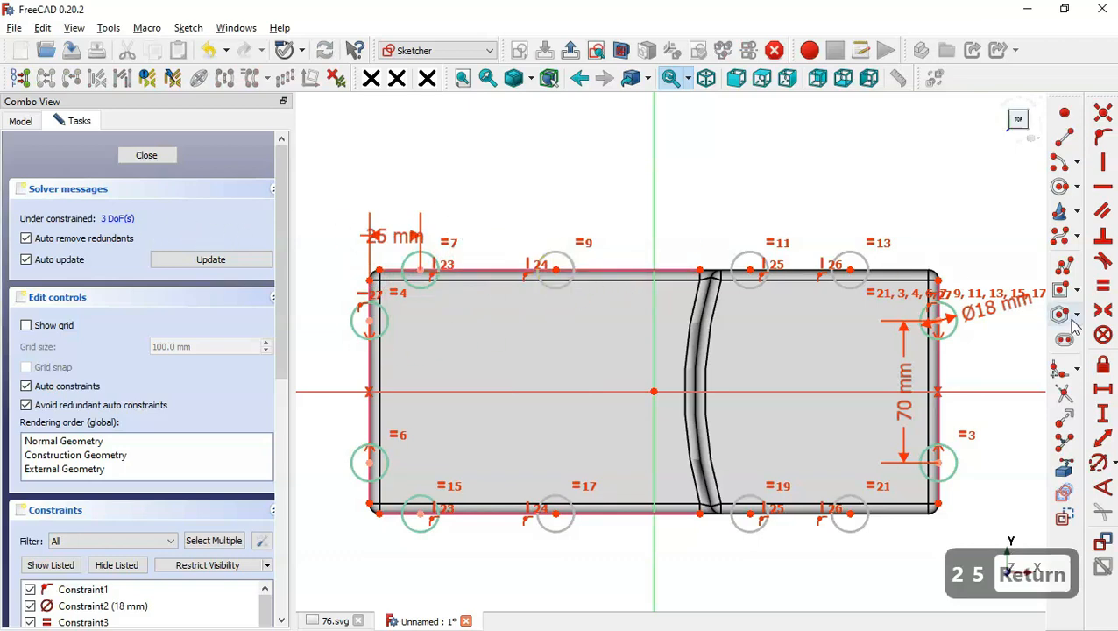
- Make the second and fourth circle centres above the X axis symmetric about the third circle's centre
left_click(1102, 312)
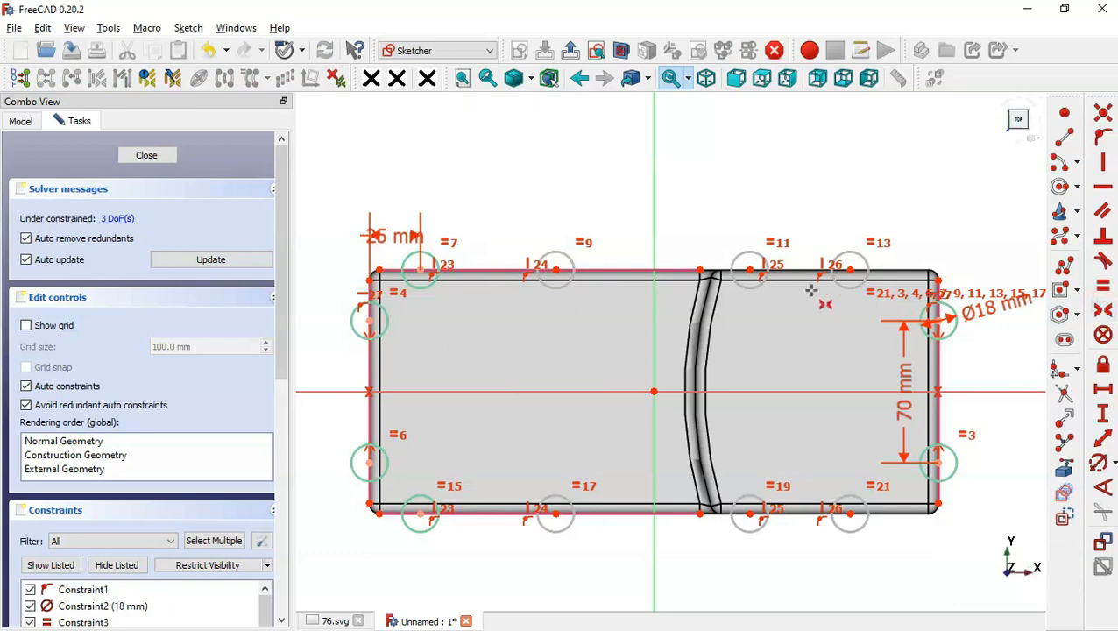
left_click(850, 269)
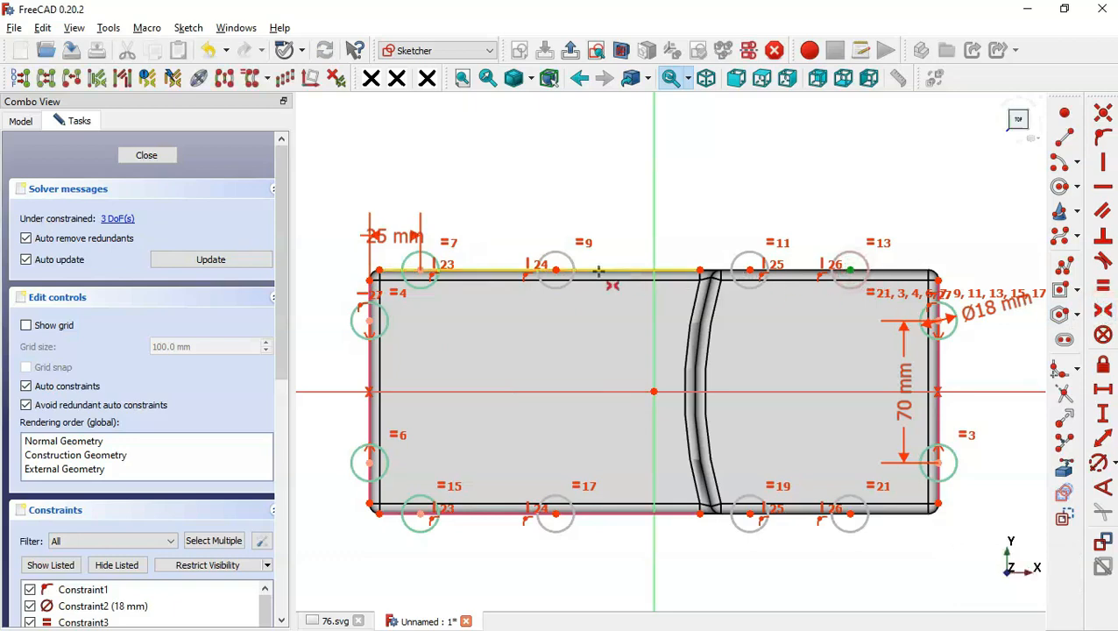
left_click(555, 271)
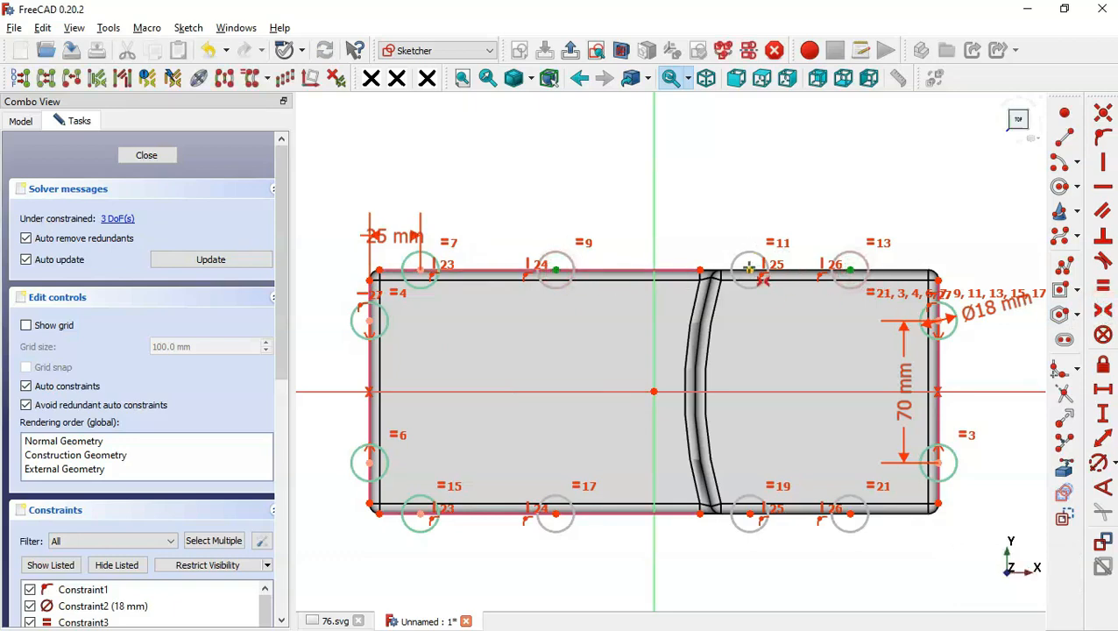
left_click(749, 268)
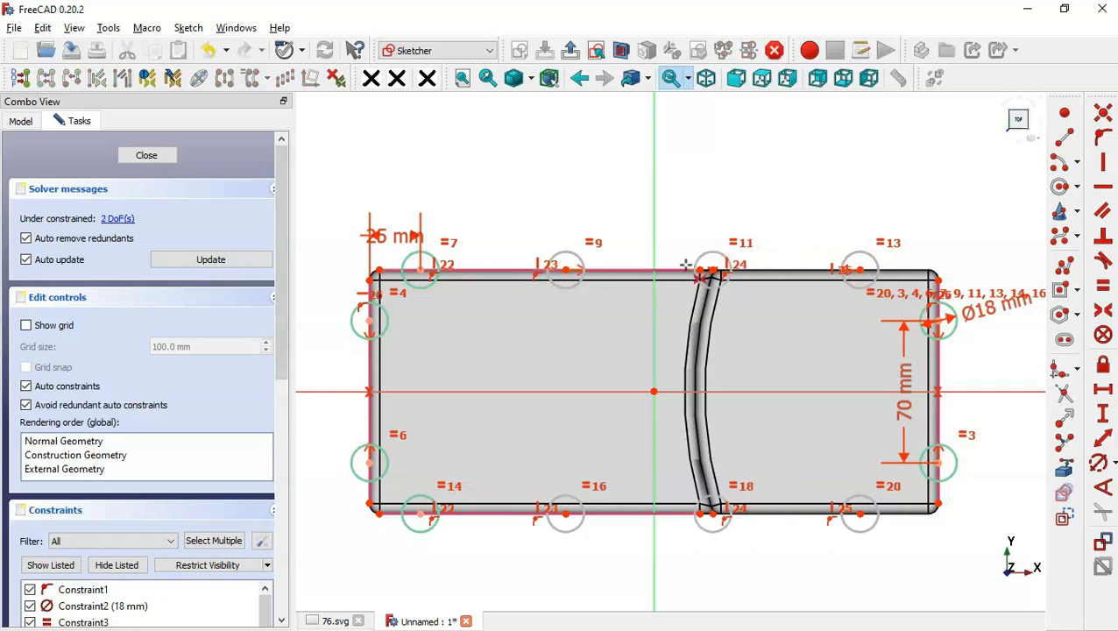
- Make the first and third circle centres above the X axis symmetric about the second circle's centre and test the row by moving it
right_click(713, 270)
left_click(712, 272)
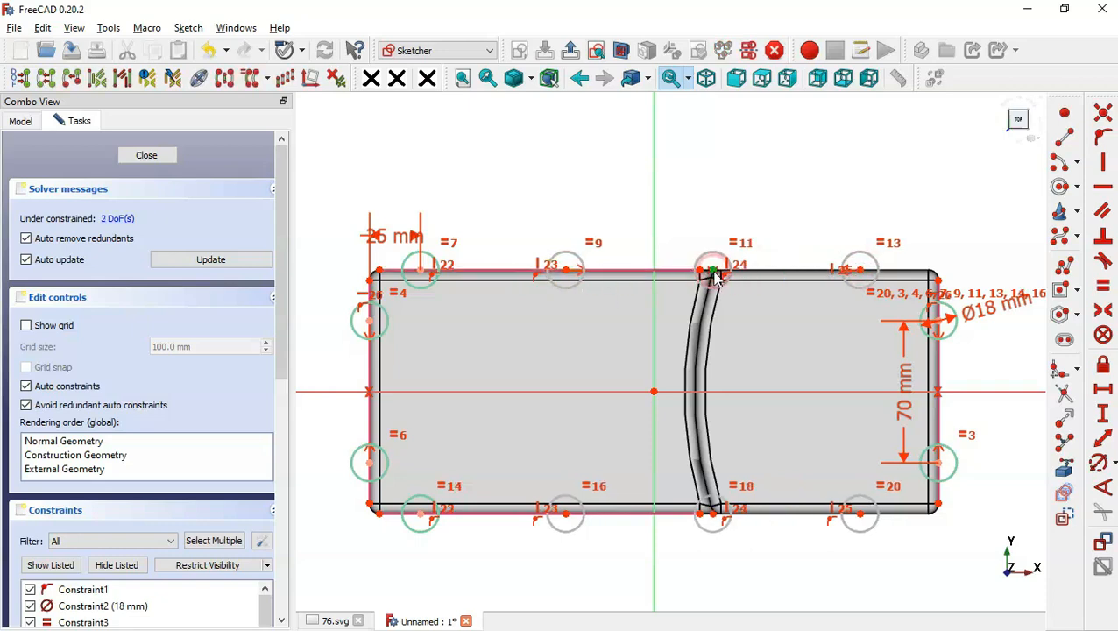
left_click(422, 270)
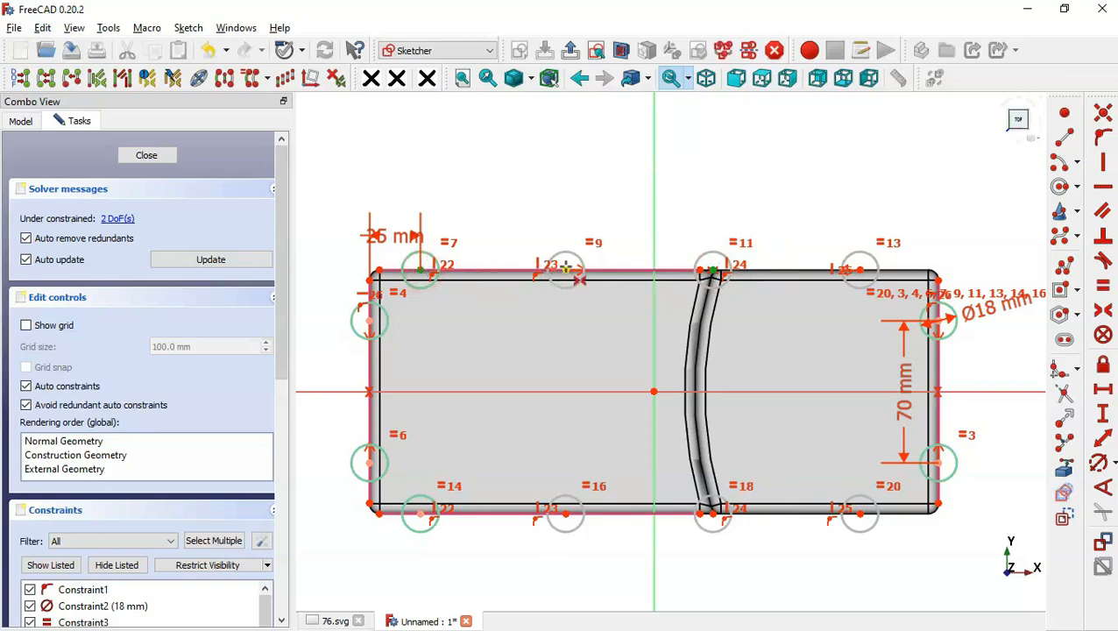
left_click(566, 268)
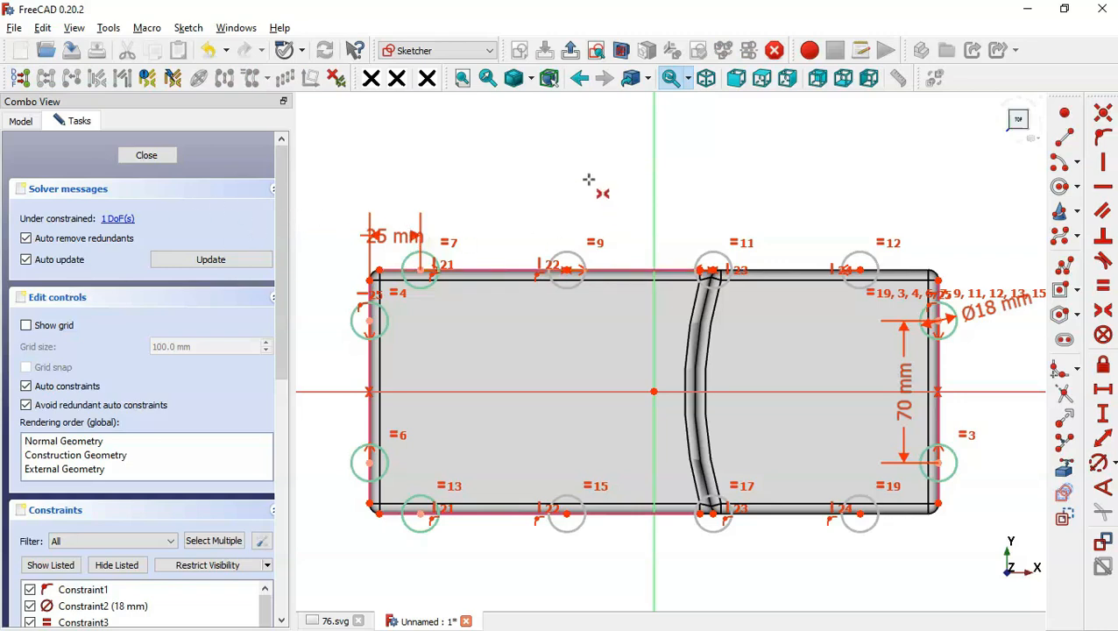
key("Escape")
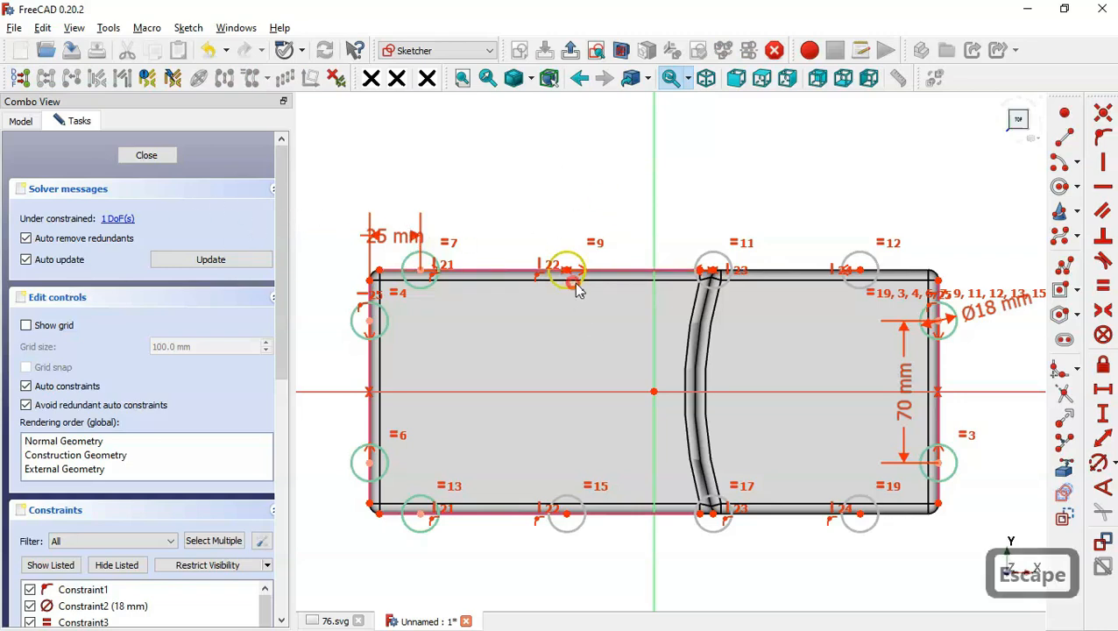
mouse_move(578, 291)
left_mouse_down()
mouse_move(596, 312)
mouse_move(501, 302)
mouse_move(547, 306)
mouse_move(478, 238)
mouse_move(554, 304)
mouse_move(532, 304)
mouse_move(561, 306)
left_mouse_up()
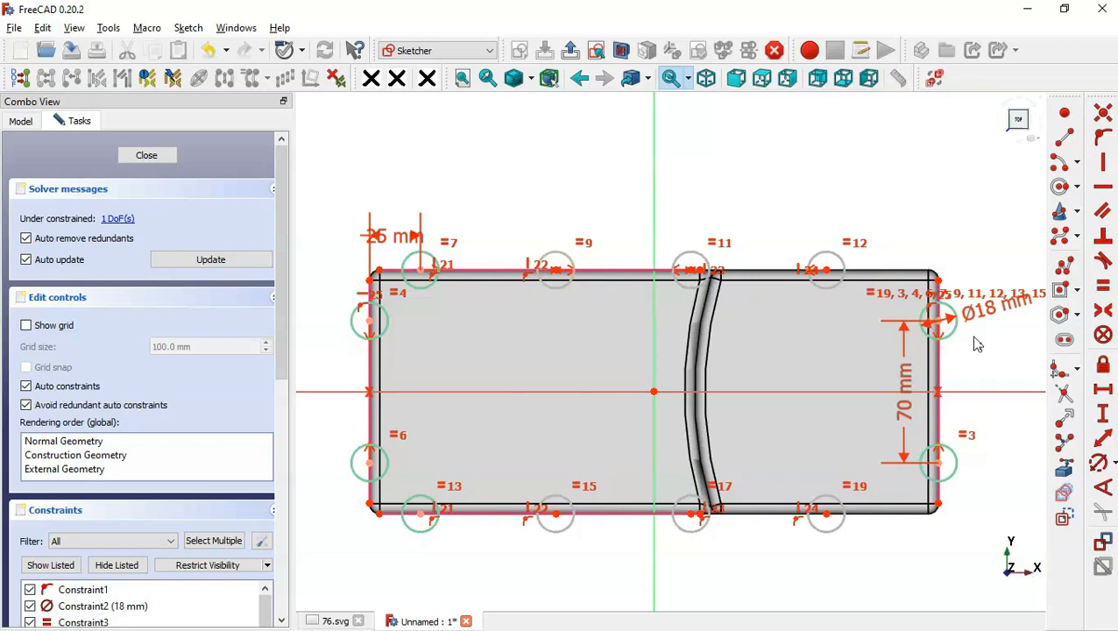
- Make the first and fourth circle centres above the X axis symmetric about the vertical axis and close the sketch
left_click(1103, 314)
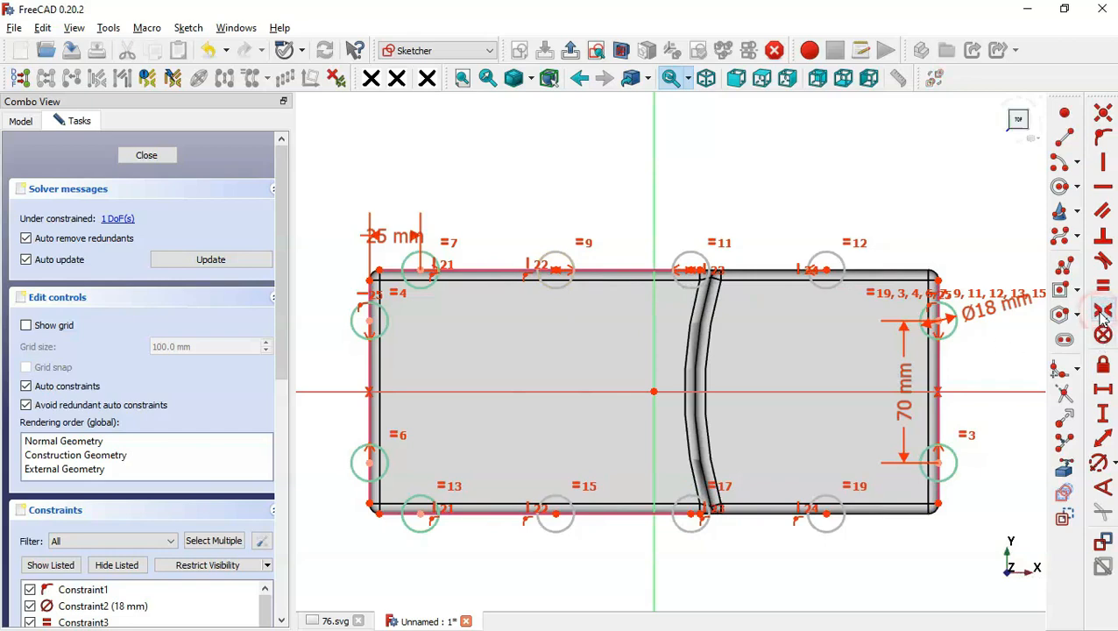
left_click(826, 268)
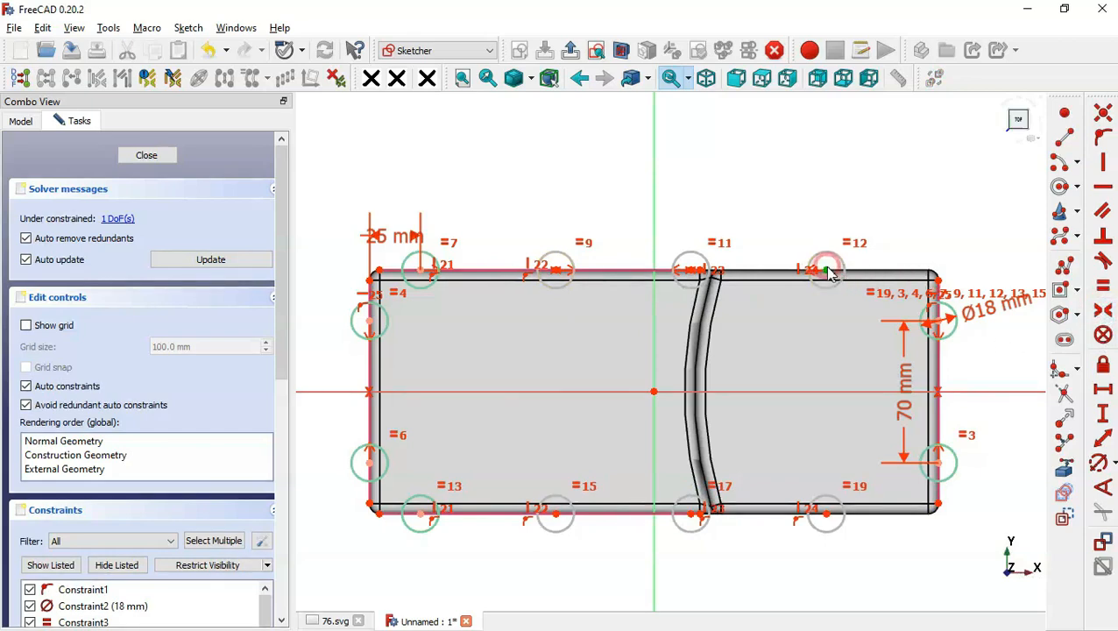
left_click(421, 270)
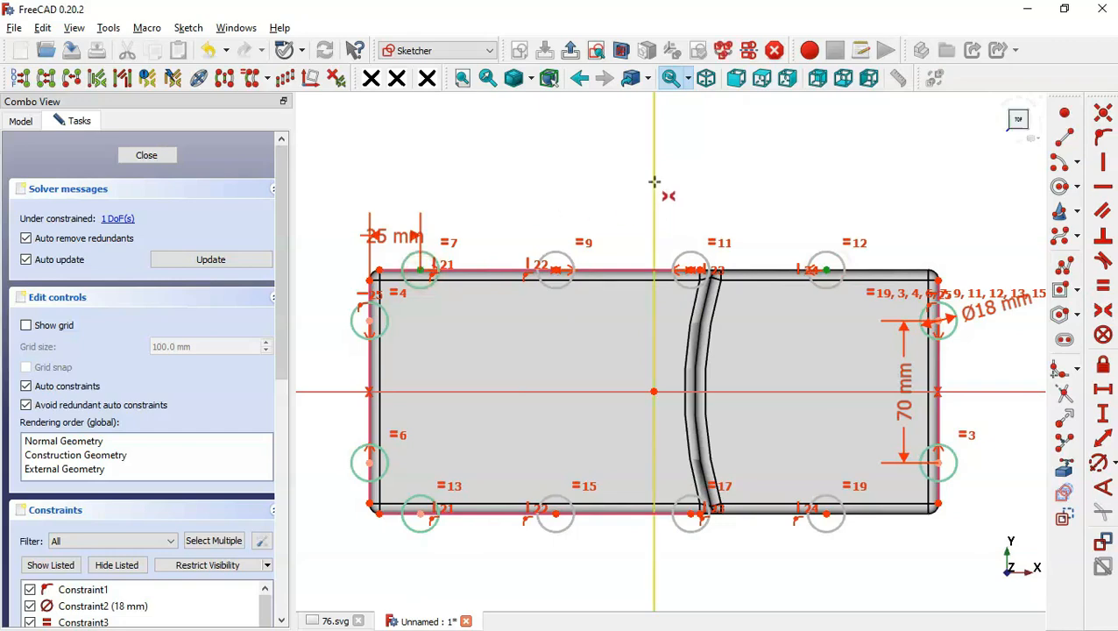
left_click(653, 181)
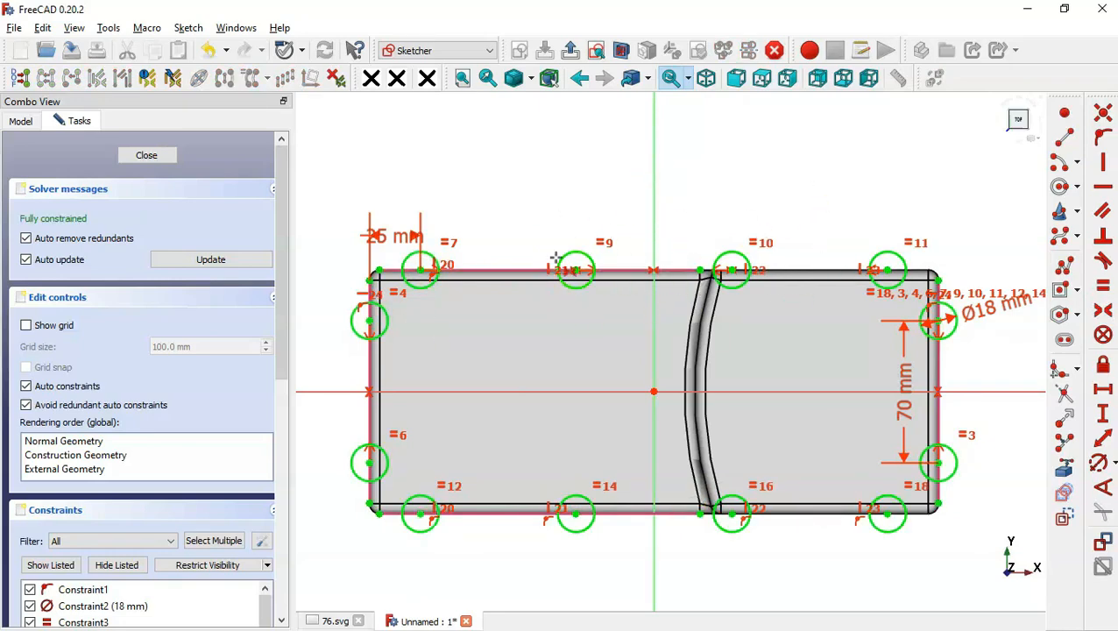
left_click(572, 50)
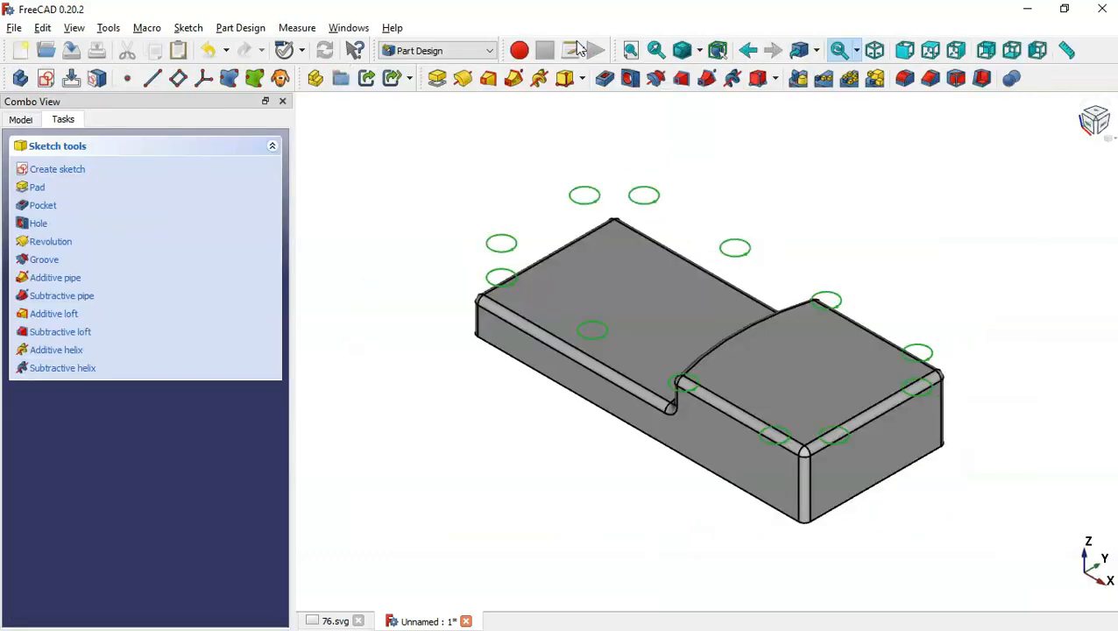
- Pocket the twelve edge circles 53 mm deep through the part
left_click(604, 79)
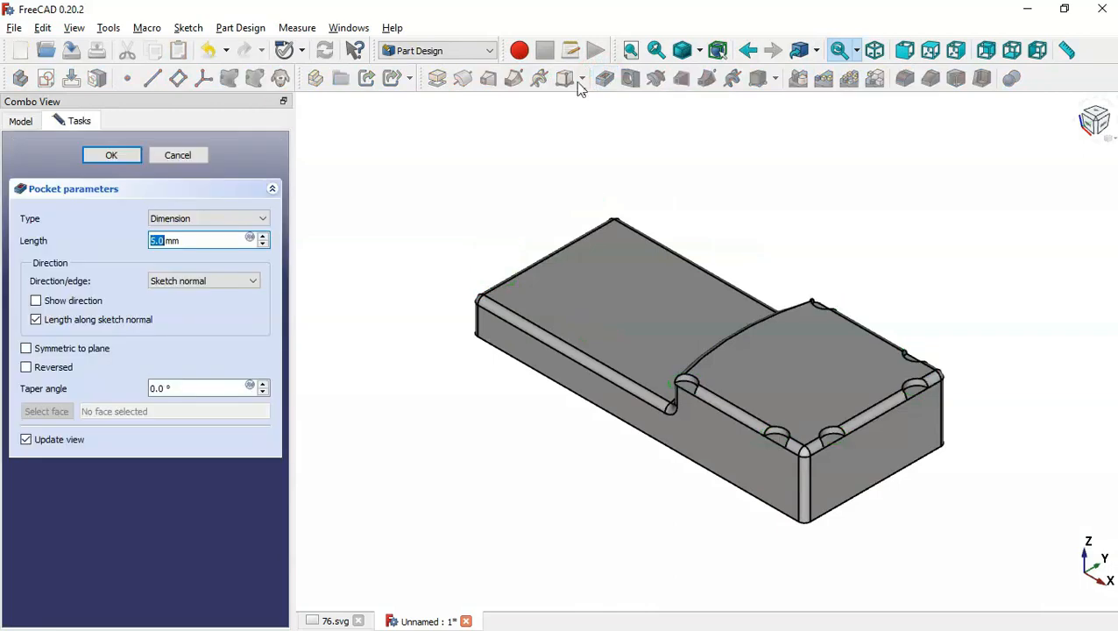
left_click(215, 240)
type("53")
key("Return")
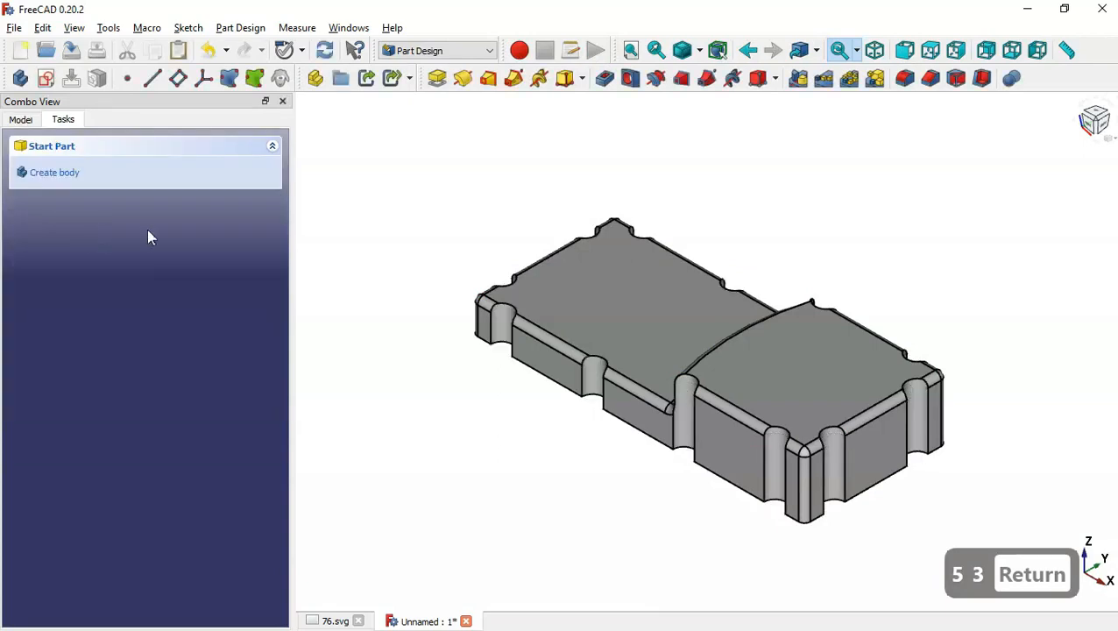
left_click_drag(718, 313, 712, 210)
key("Home")
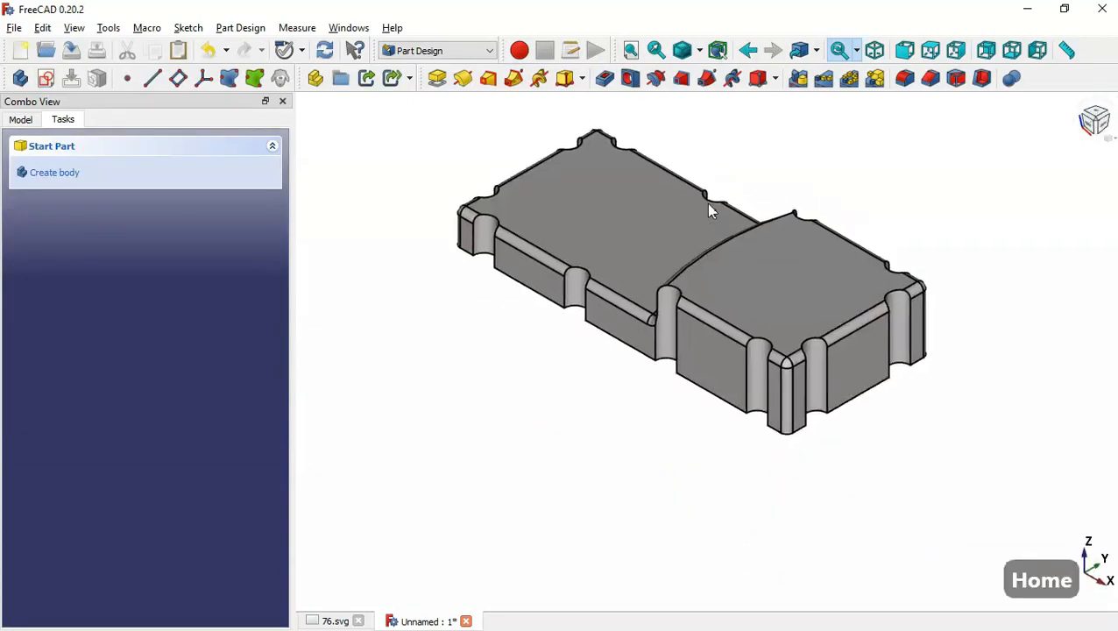
- Check the hollow interior in drawing 76.svg and start a Thickness operation on the part's flat bottom face
key("ctrl+Tab")
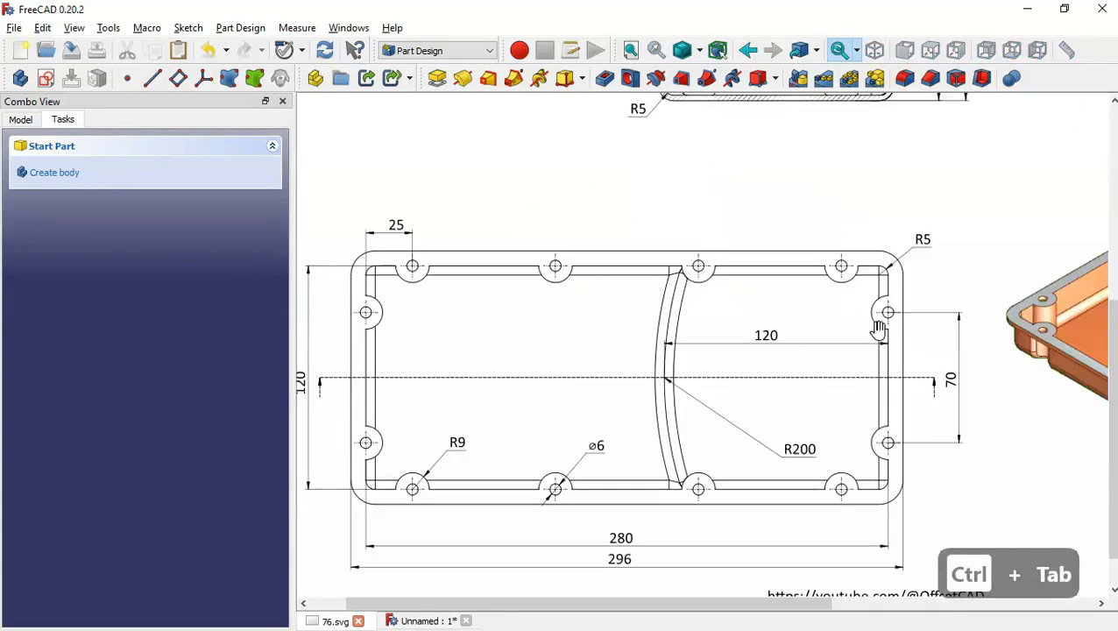
left_click_drag(928, 212, 406, 222)
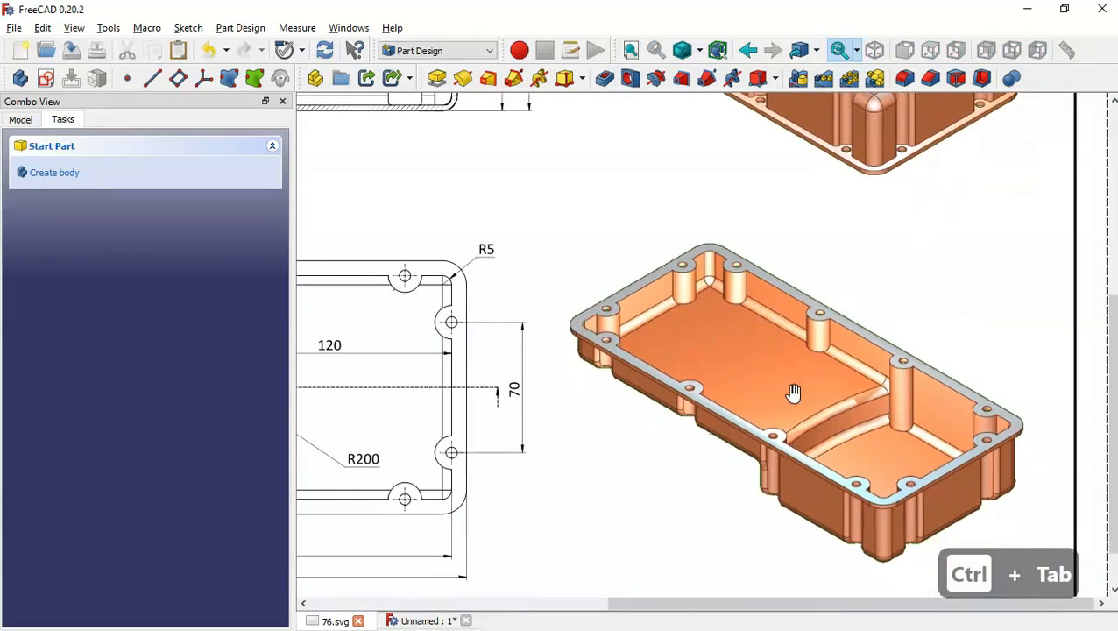
scroll(791, 362, "down", 5)
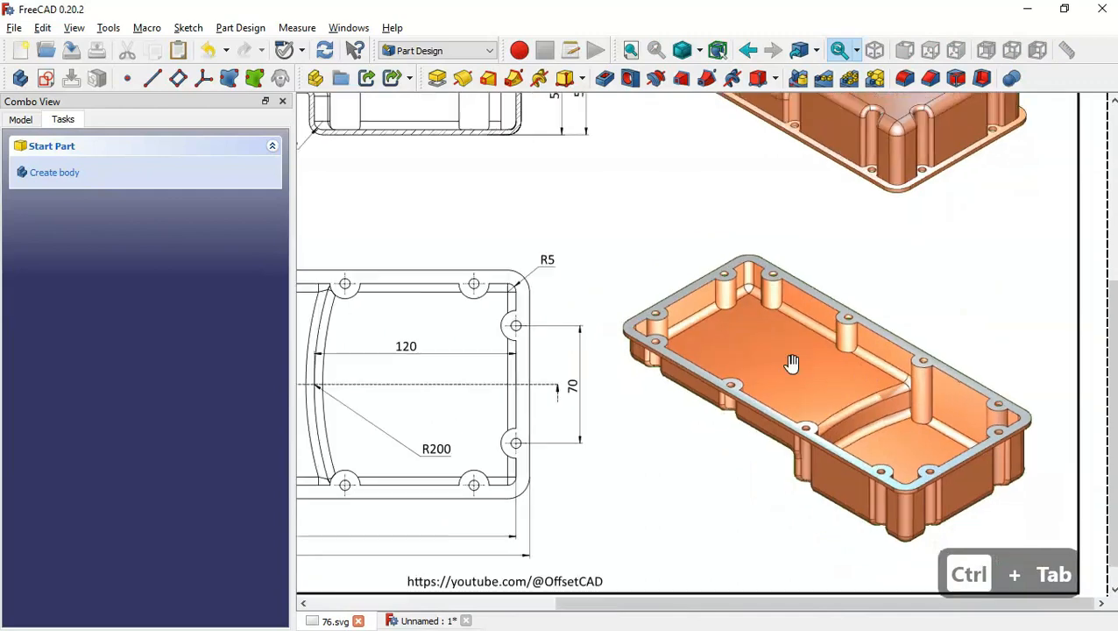
key("ctrl+Tab")
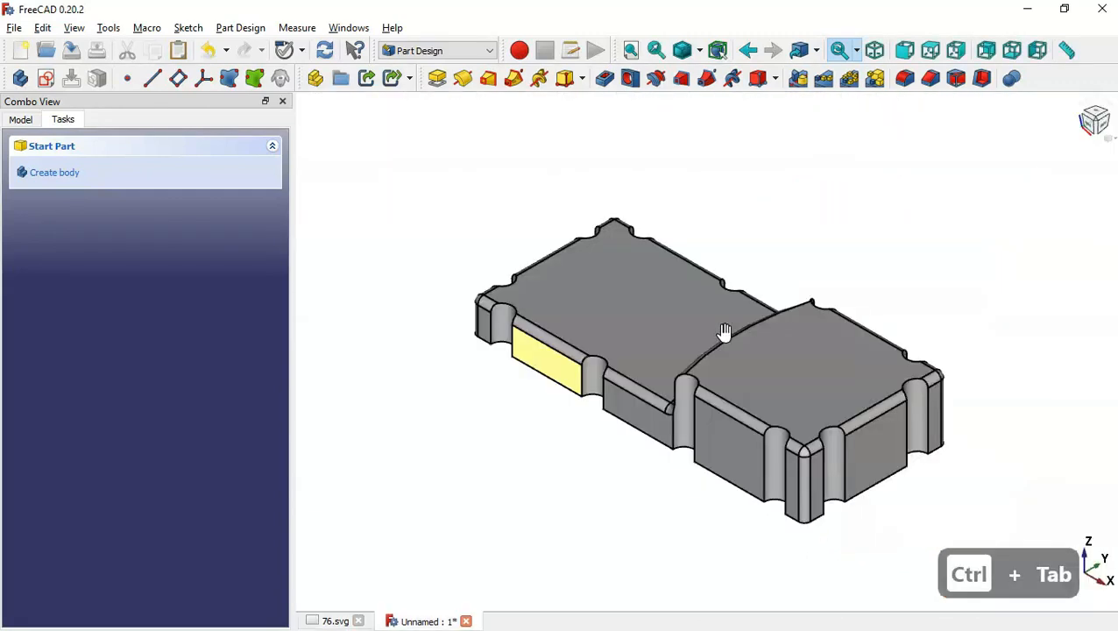
mouse_move(609, 496)
left_mouse_down()
mouse_move(621, 327)
mouse_move(746, 379)
left_mouse_up()
left_click(754, 367)
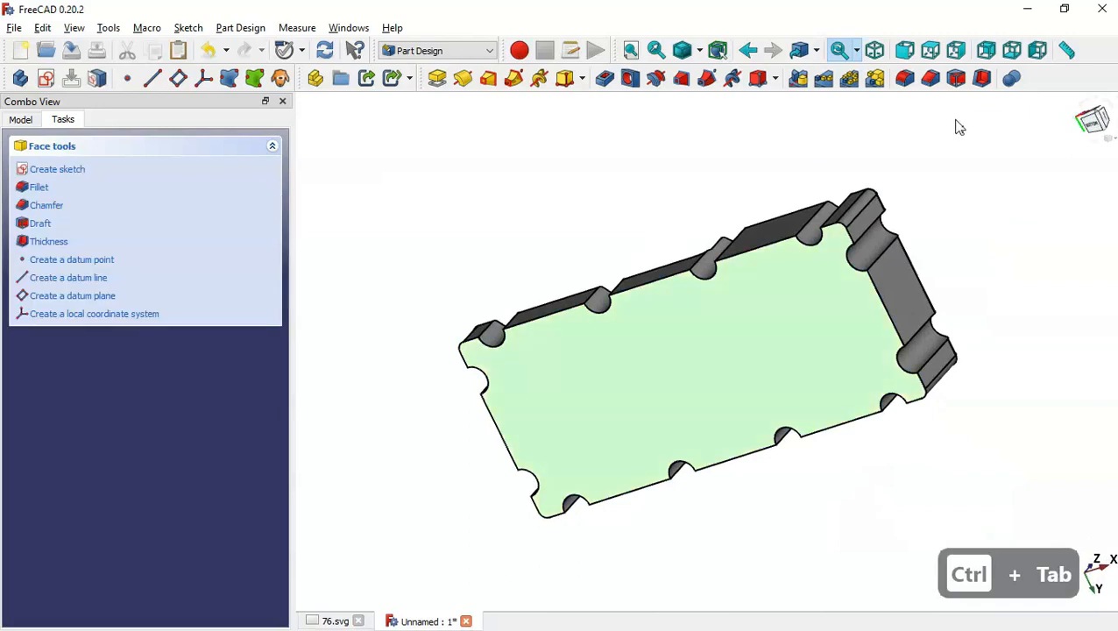
left_click(982, 79)
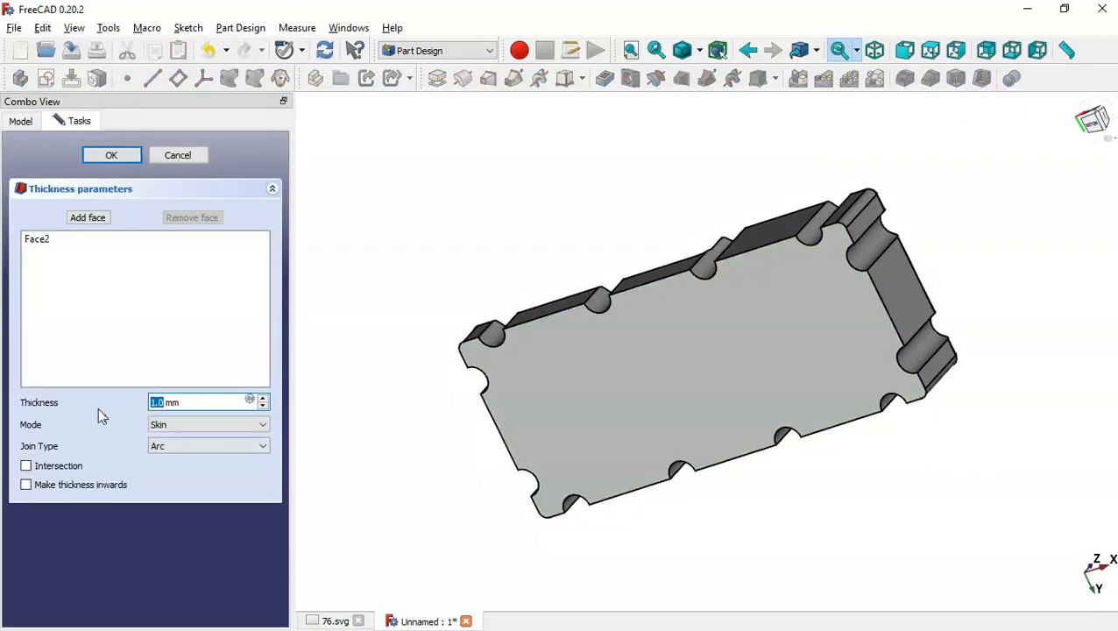
- Check the wall dimensions in drawing 76.svg and shell the part outwards with a 3 mm thickness, using Skin mode and Arc joins
key("ctrl+Tab")
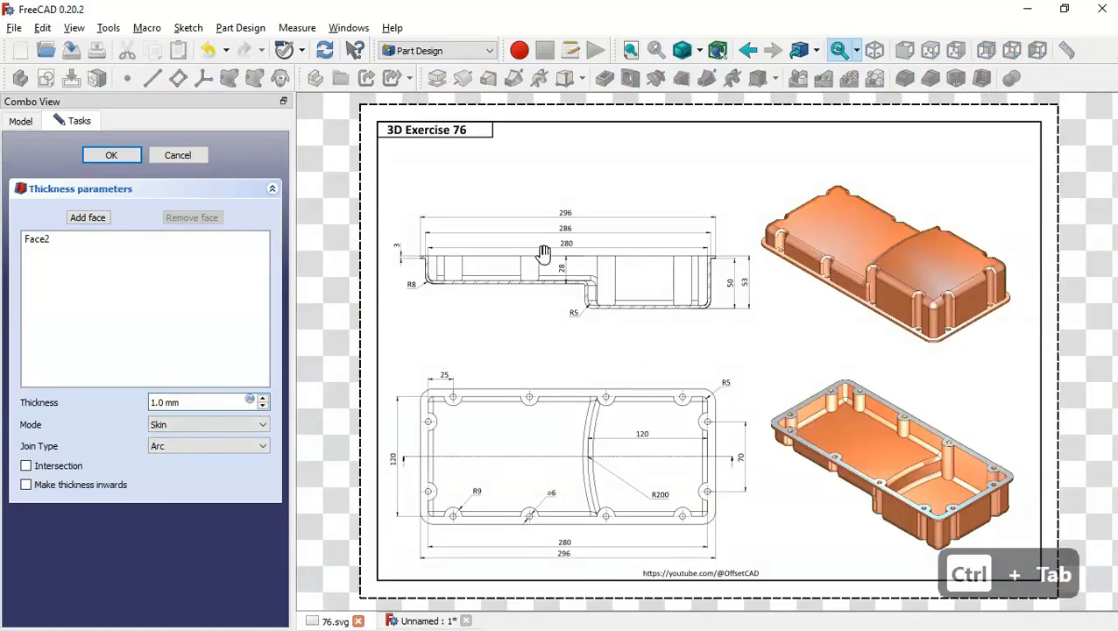
scroll(582, 272, "up", 4)
mouse_move(592, 293)
left_mouse_down()
mouse_move(633, 463)
mouse_move(939, 457)
left_mouse_up()
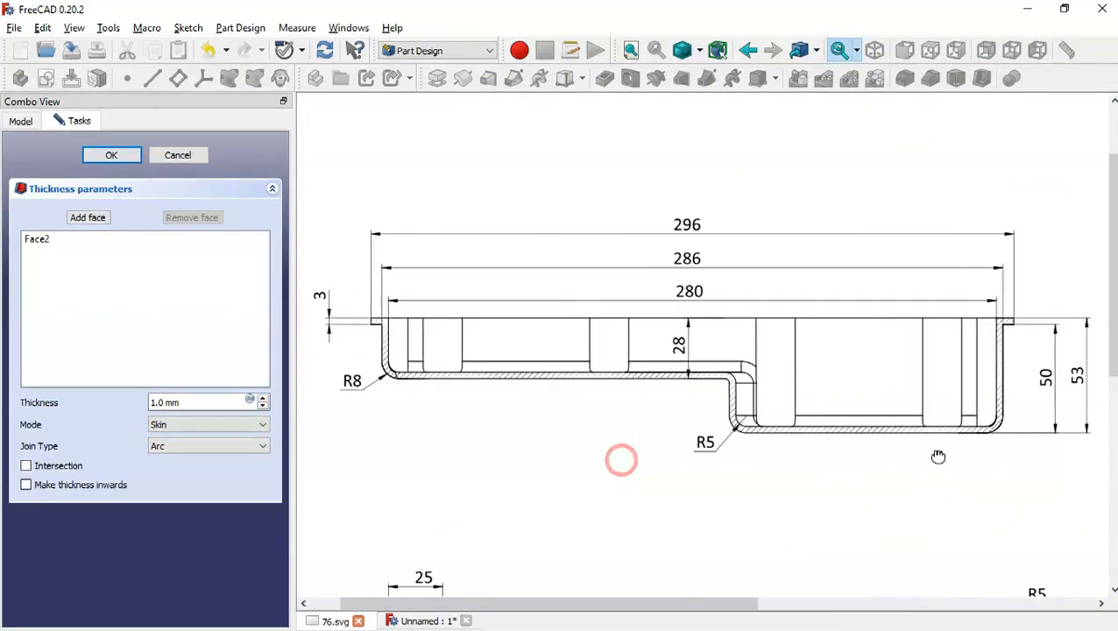
key("ctrl+Tab")
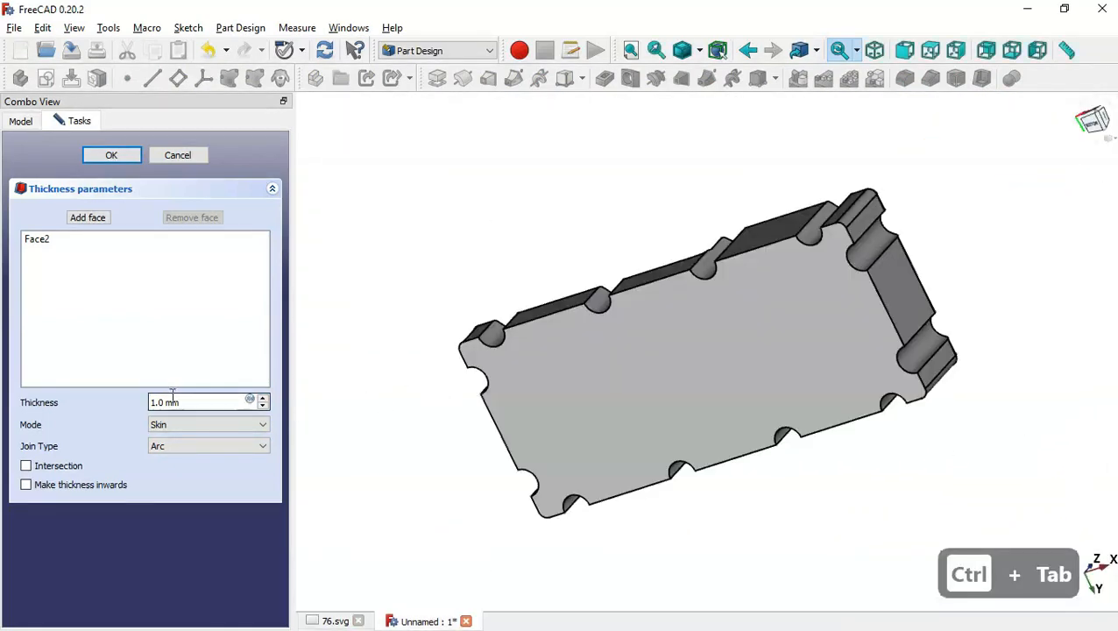
triple_click(188, 402)
type("3")
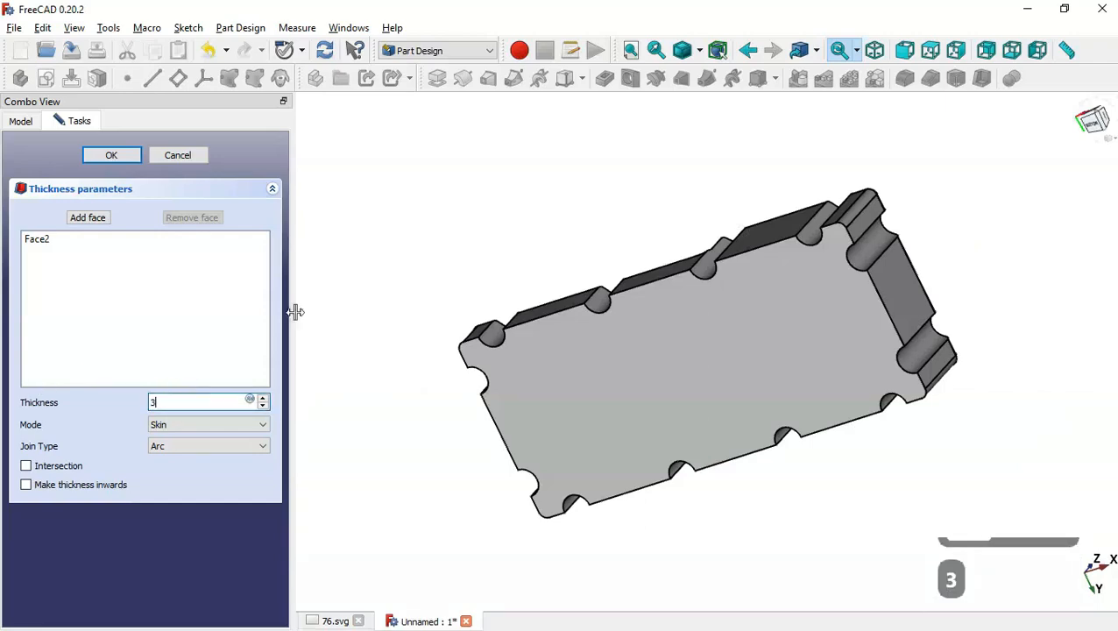
left_click(505, 272)
left_click_drag(638, 183, 733, 151)
left_click_drag(794, 342, 666, 281)
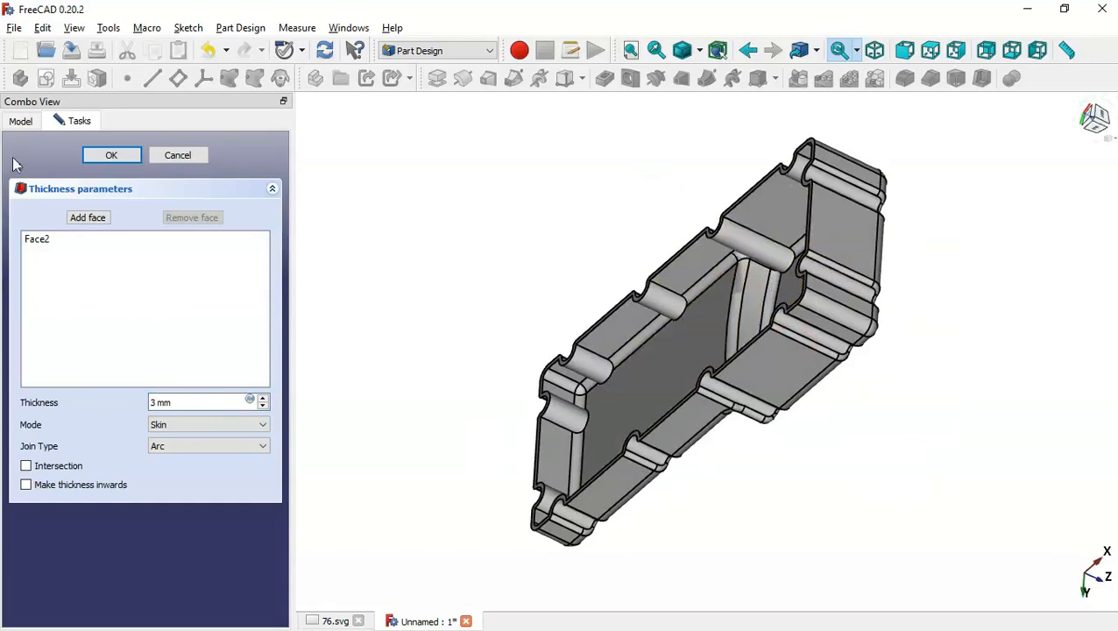
left_click(138, 155)
left_click(537, 217)
key("Home")
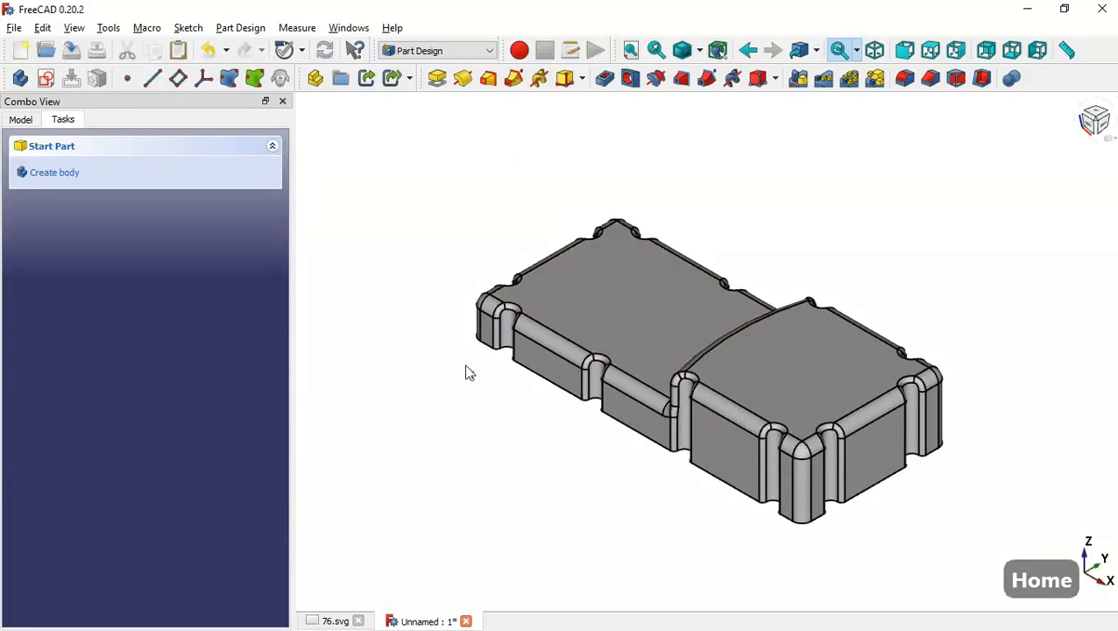
- Examine the flange around the cover's open side in the section, plan and 3D views of drawing 76.svg
key("ctrl+Tab")
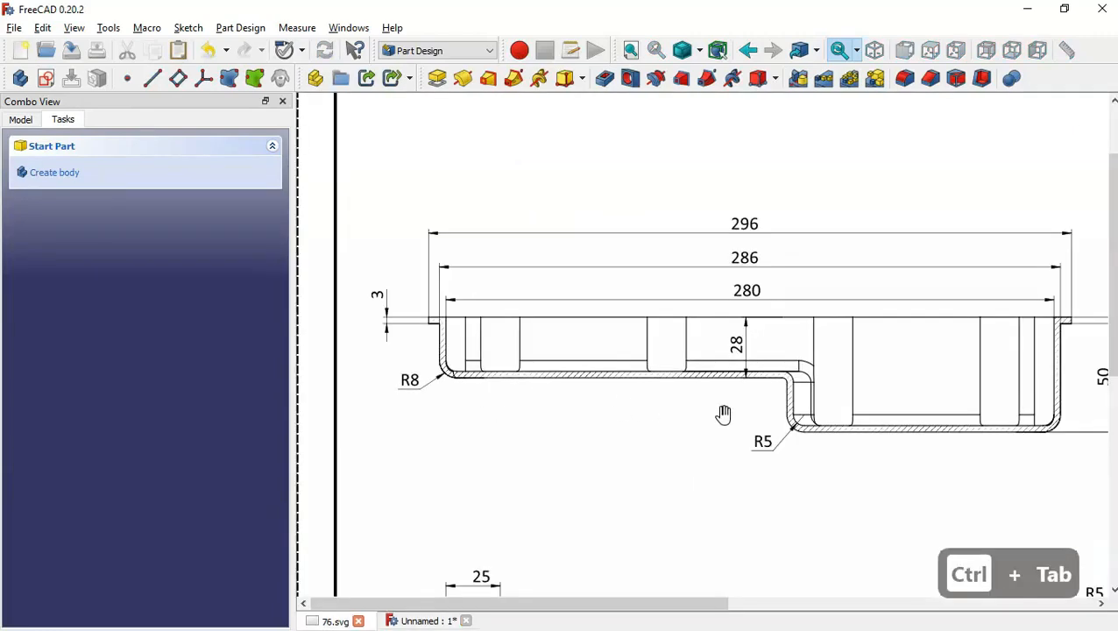
scroll(727, 430, "down", 1)
scroll(725, 420, "down", 3)
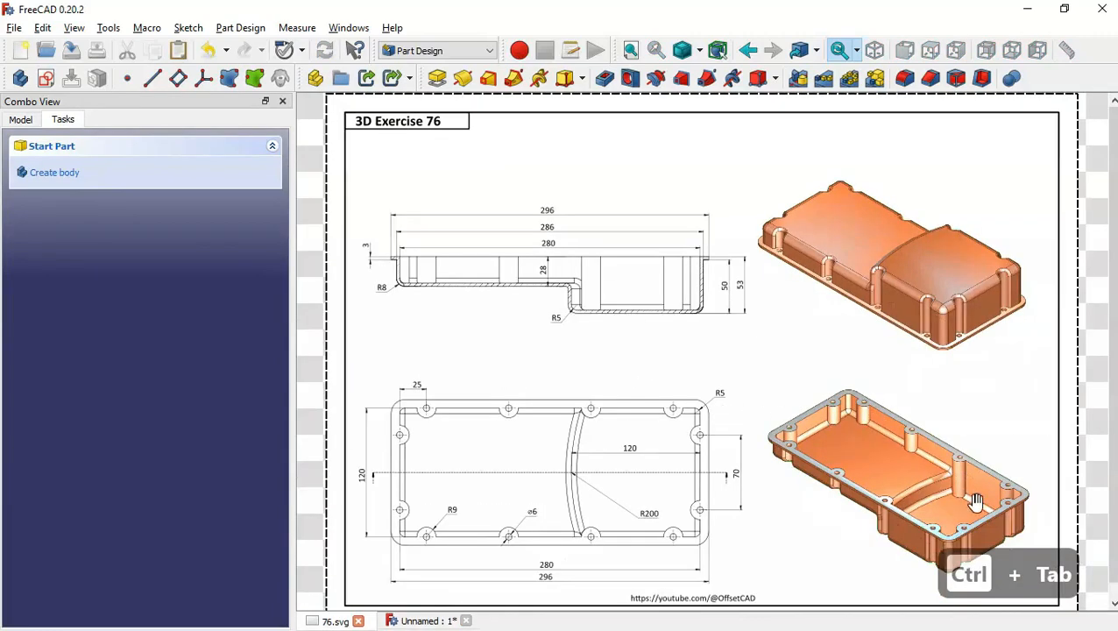
scroll(1024, 532, "up", 1)
scroll(1024, 532, "up", 2)
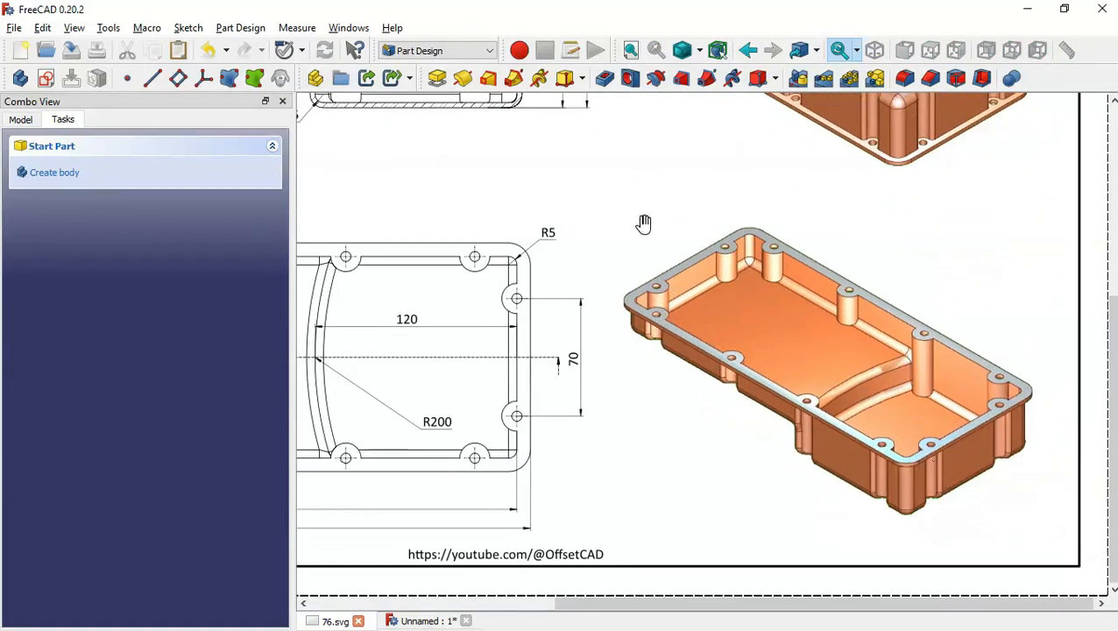
scroll(714, 362, "down", 1)
key("ctrl+Tab")
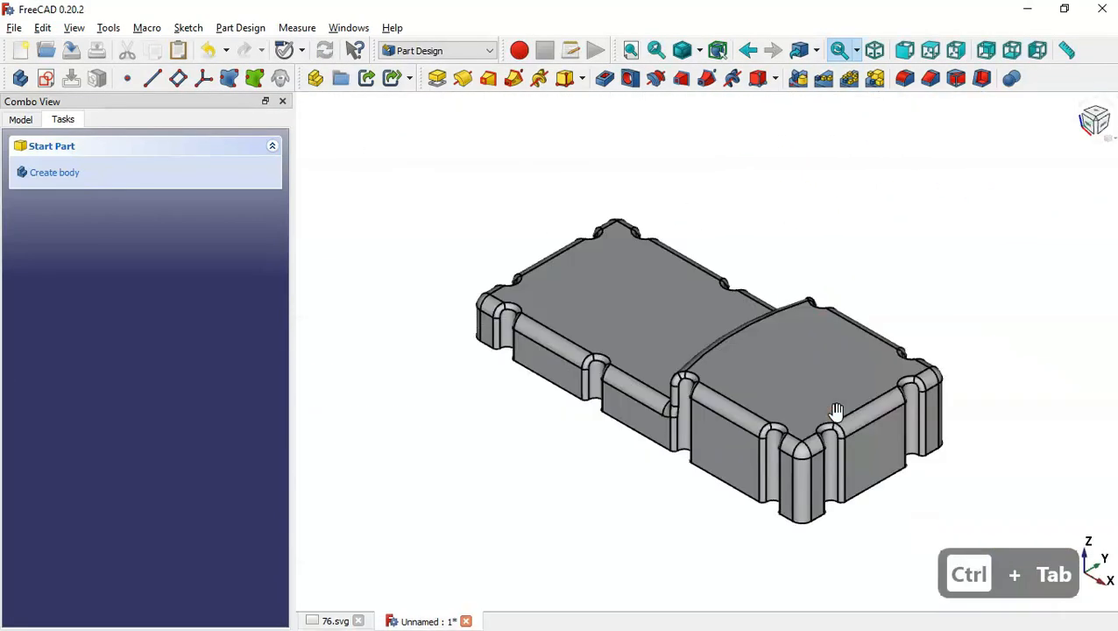
- Start a new sketch on the flat rim face around the shell's open side
middle_click_drag(522, 548, 688, 236)
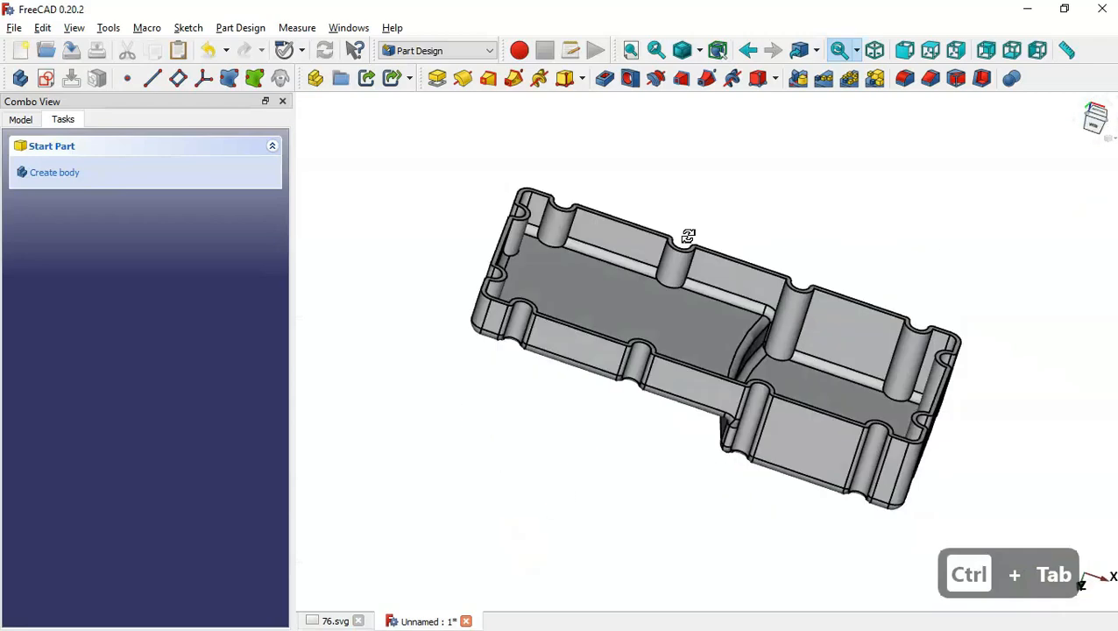
scroll(698, 359, "up", 4)
scroll(699, 359, "up", 3)
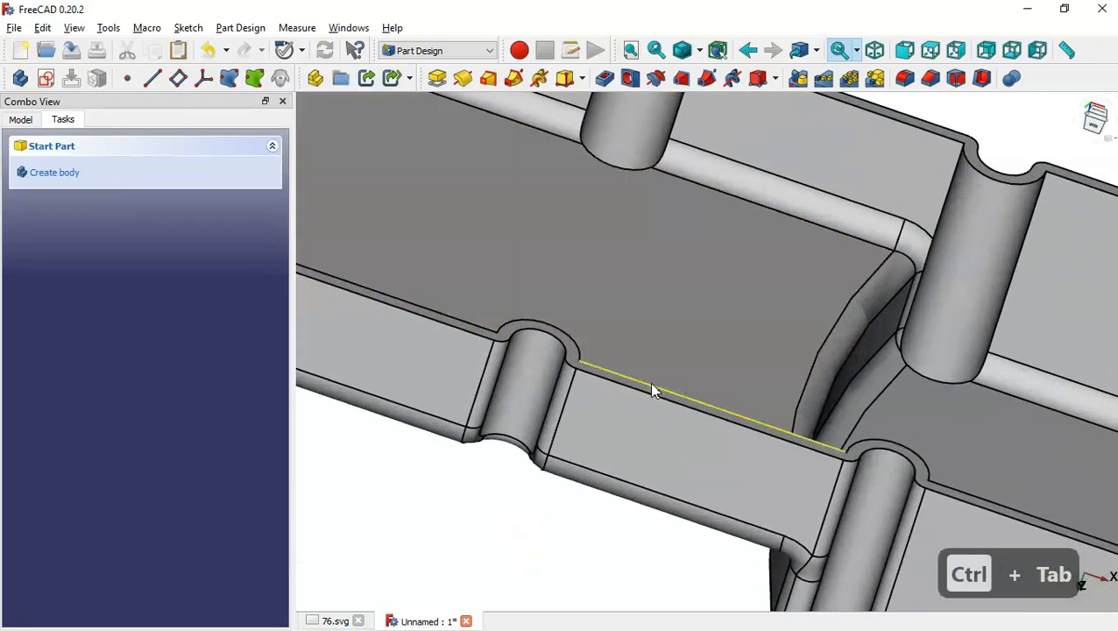
left_click(644, 389)
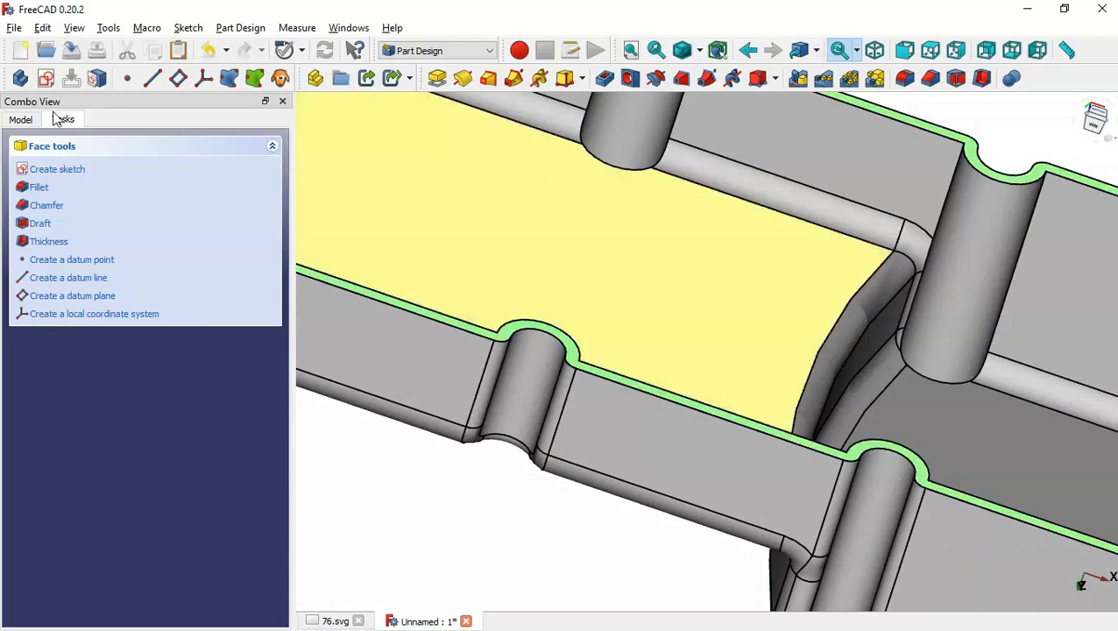
left_click(48, 79)
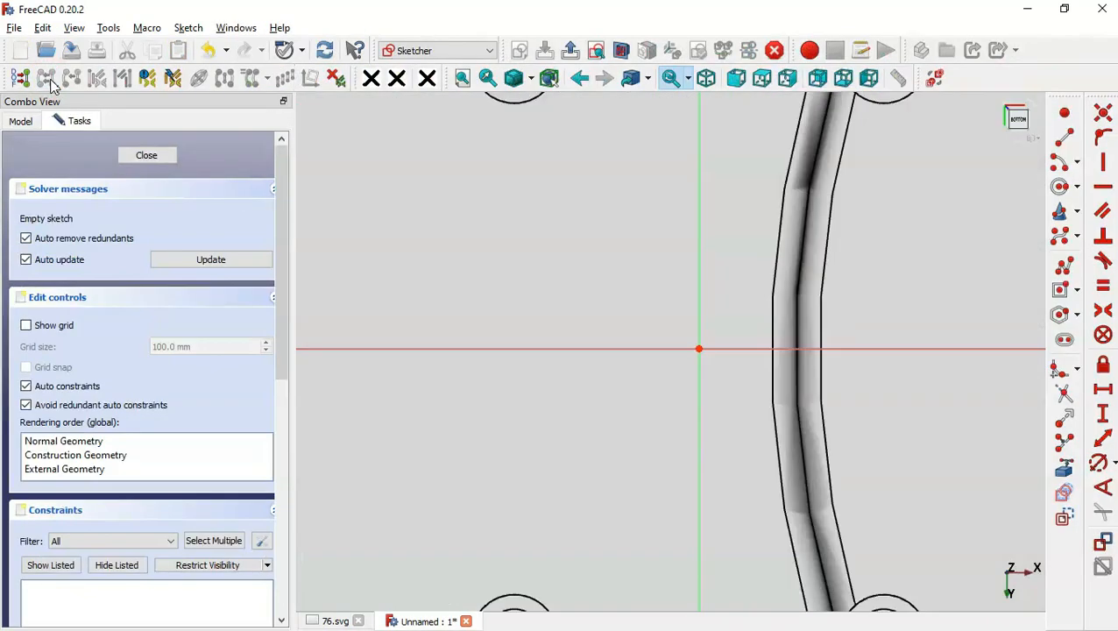
- Link the shell's upper-left and lower-right inner corner arcs into the sketch as external geometry
scroll(669, 395, "down", 5)
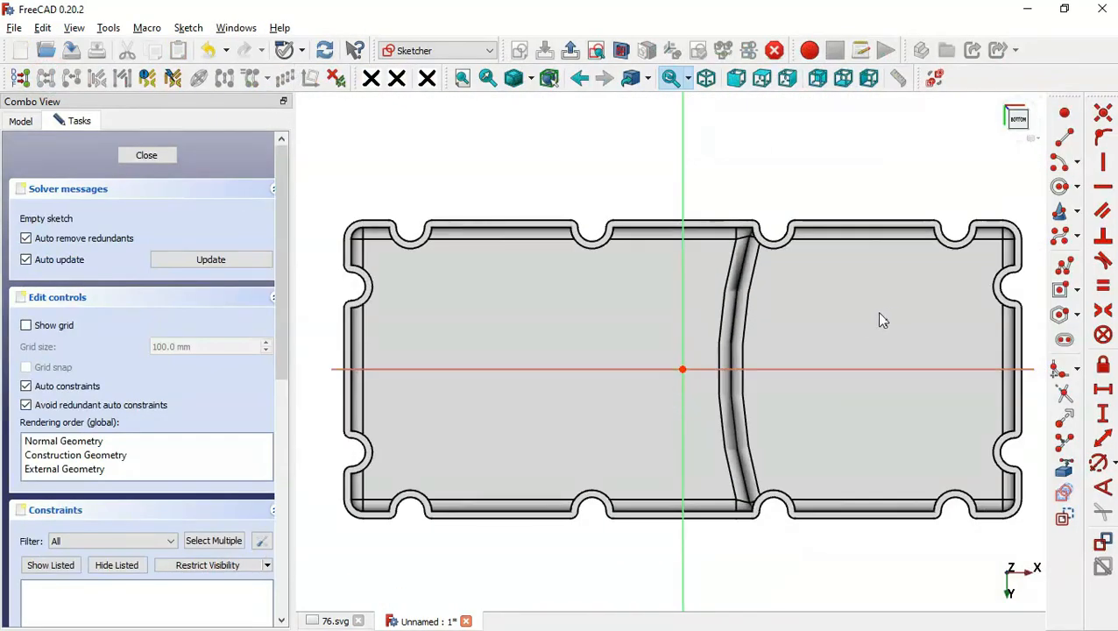
left_click(1065, 471)
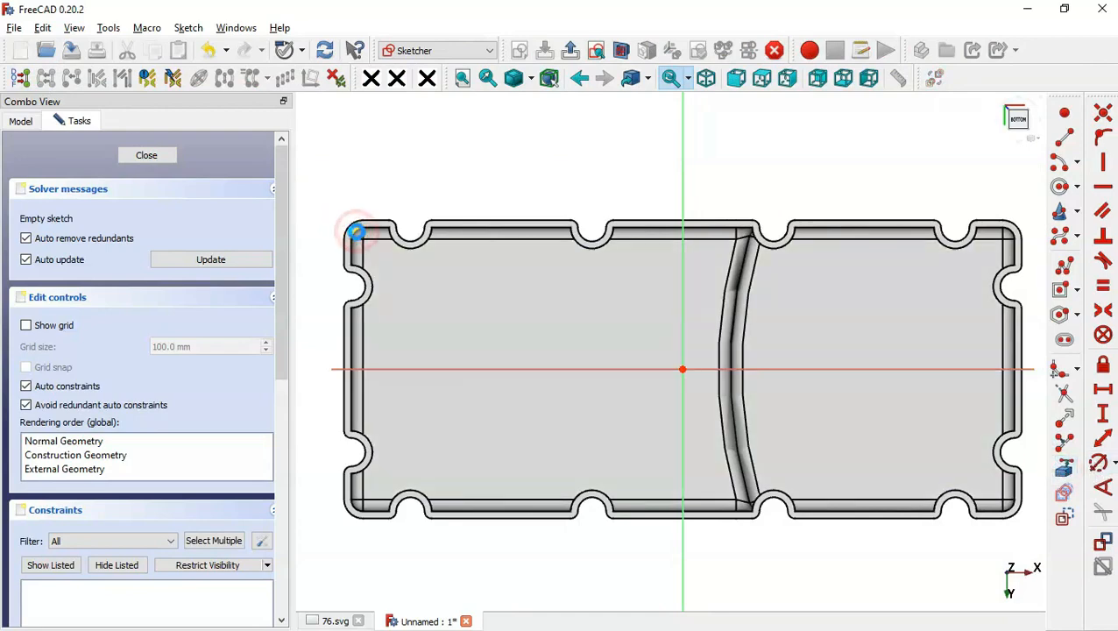
left_click(355, 231)
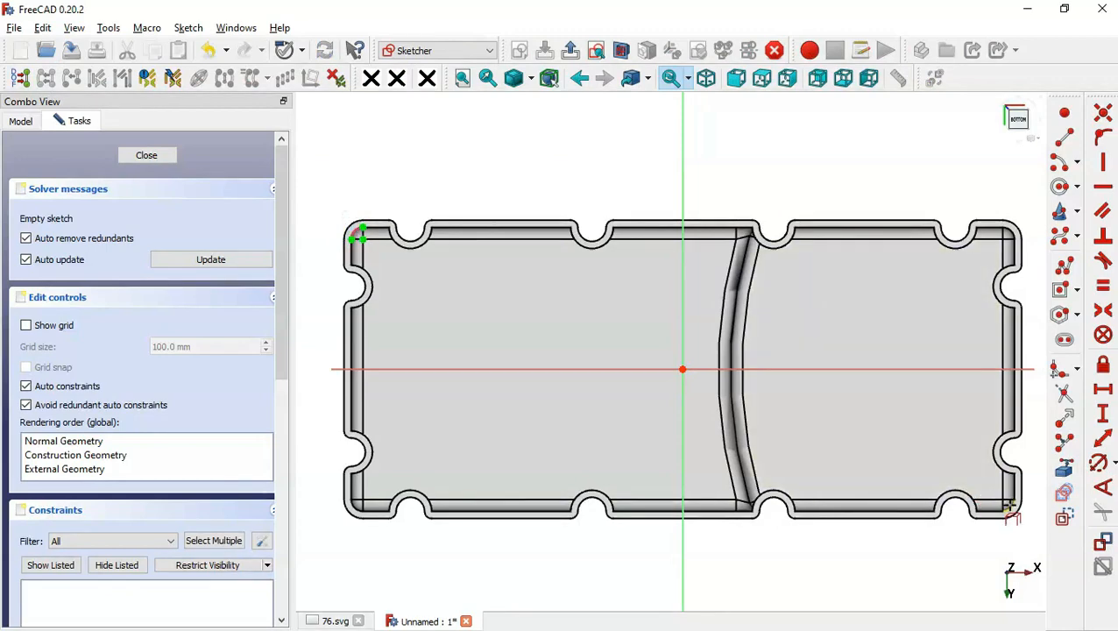
left_click(1009, 505)
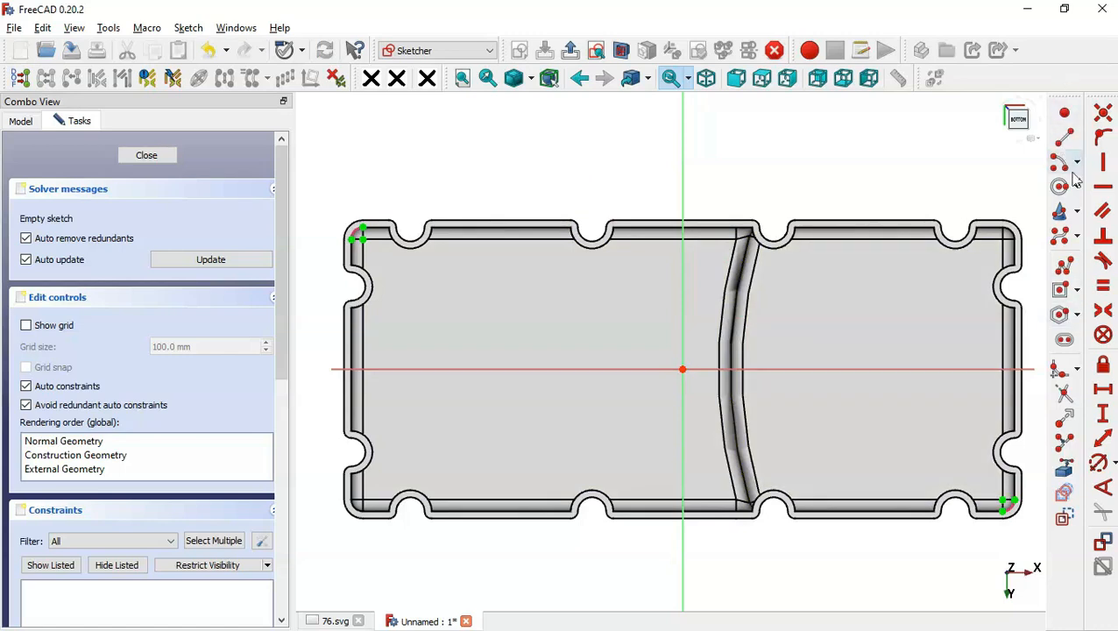
- Sketch a rounded rectangle around the whole shell outline, well outside the rim
left_click(1078, 290)
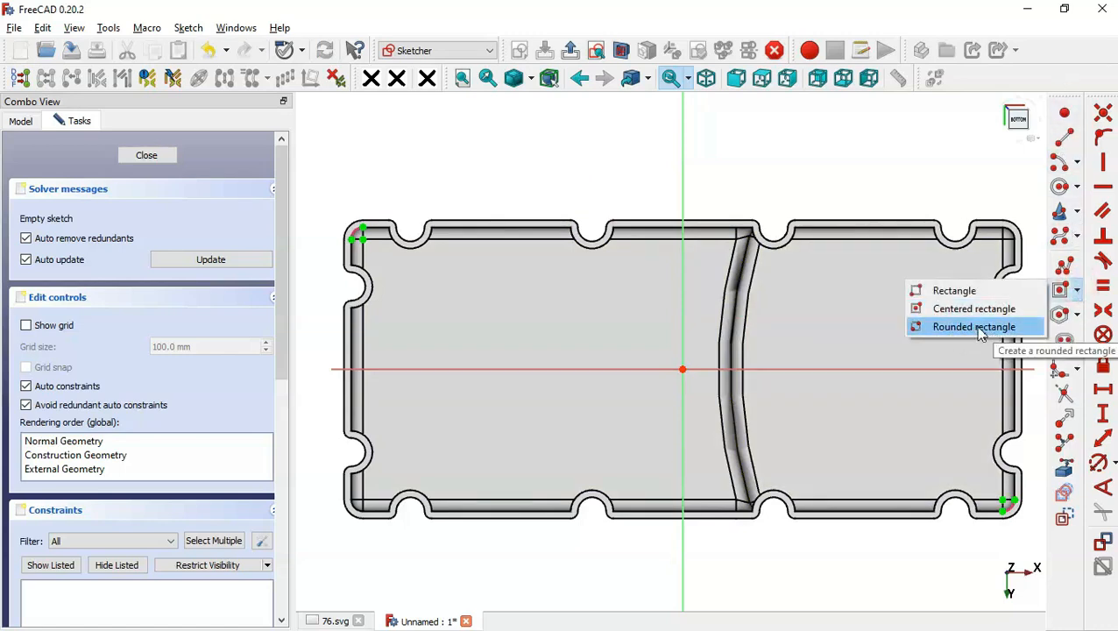
left_click(1005, 329)
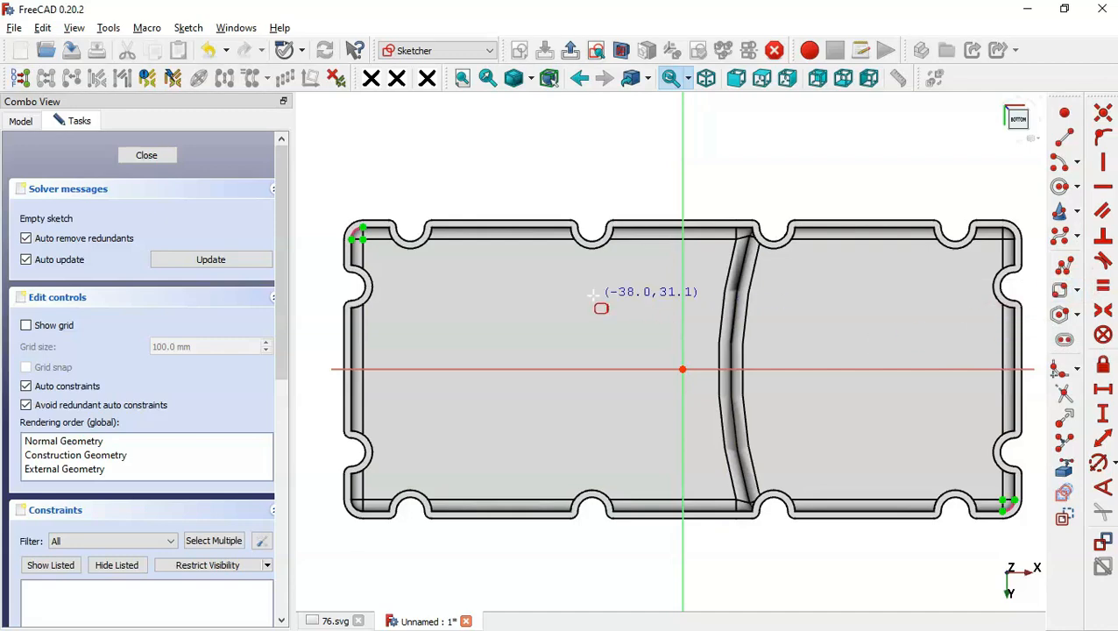
scroll(471, 280, "down", 2)
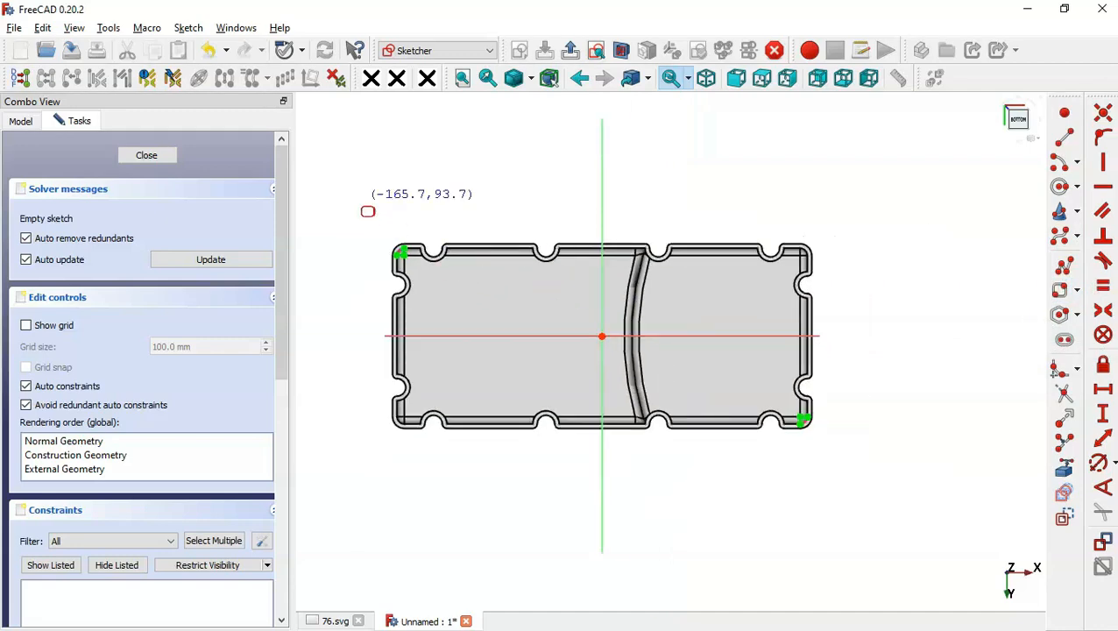
left_click(361, 196)
left_click(875, 496)
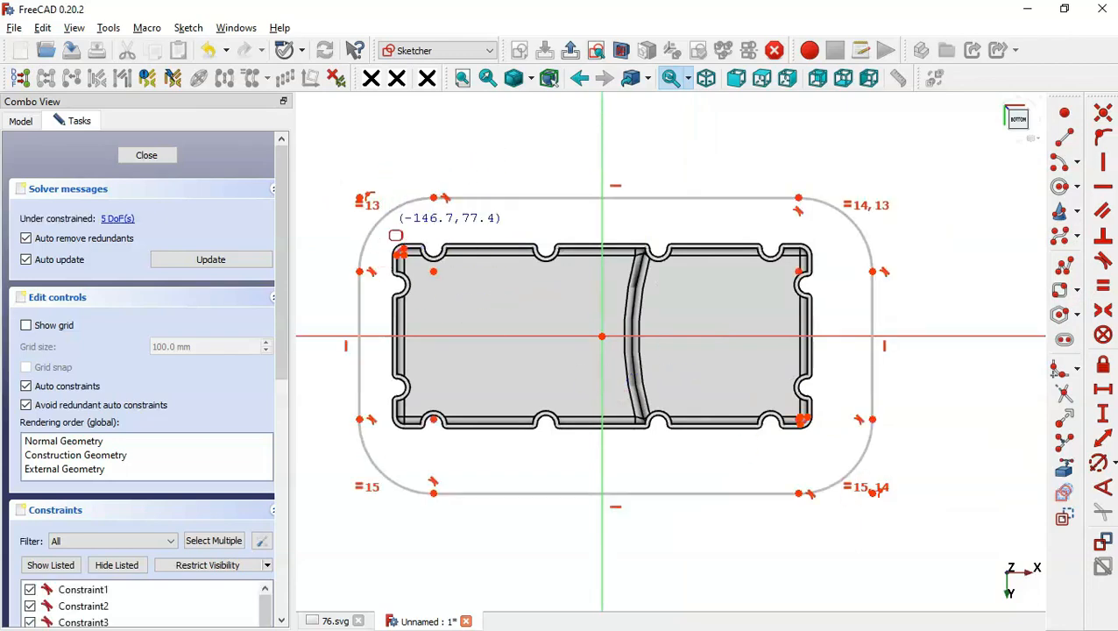
- Make the rounded rectangle's upper-left and lower-right corner arc centres coincident with the centres of the linked corner arcs
scroll(409, 213, "up", 3)
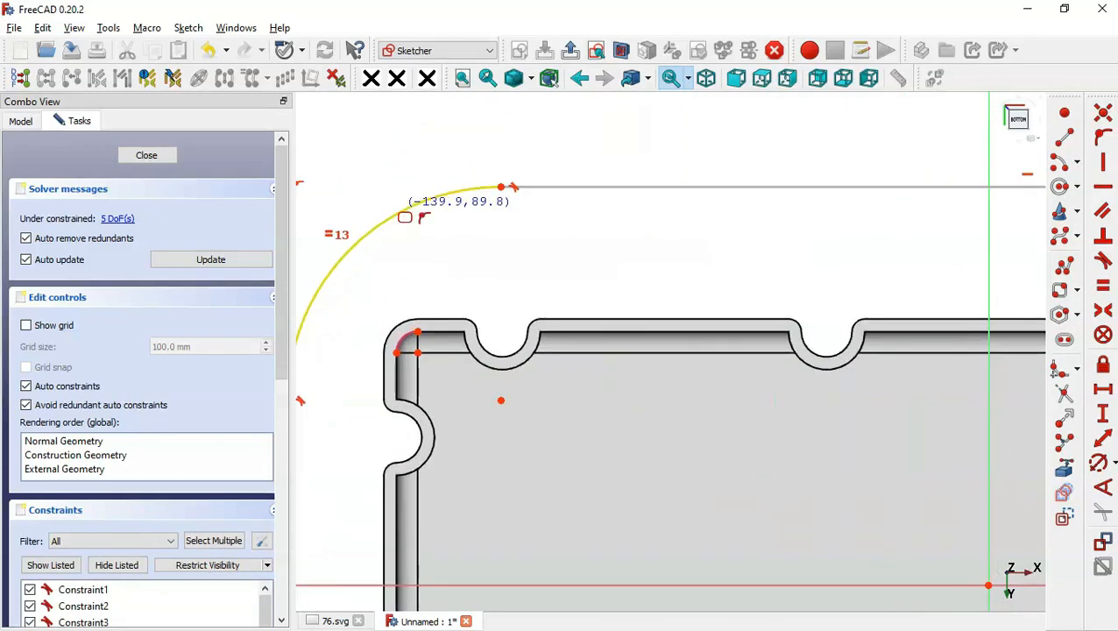
key("Escape")
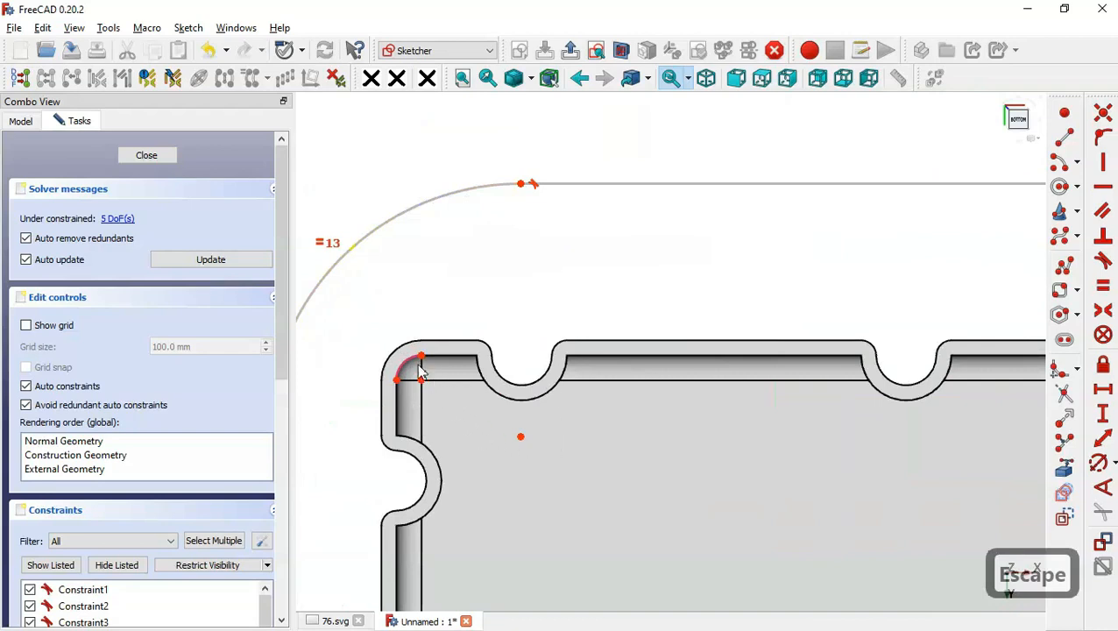
left_click_drag(414, 368, 563, 474)
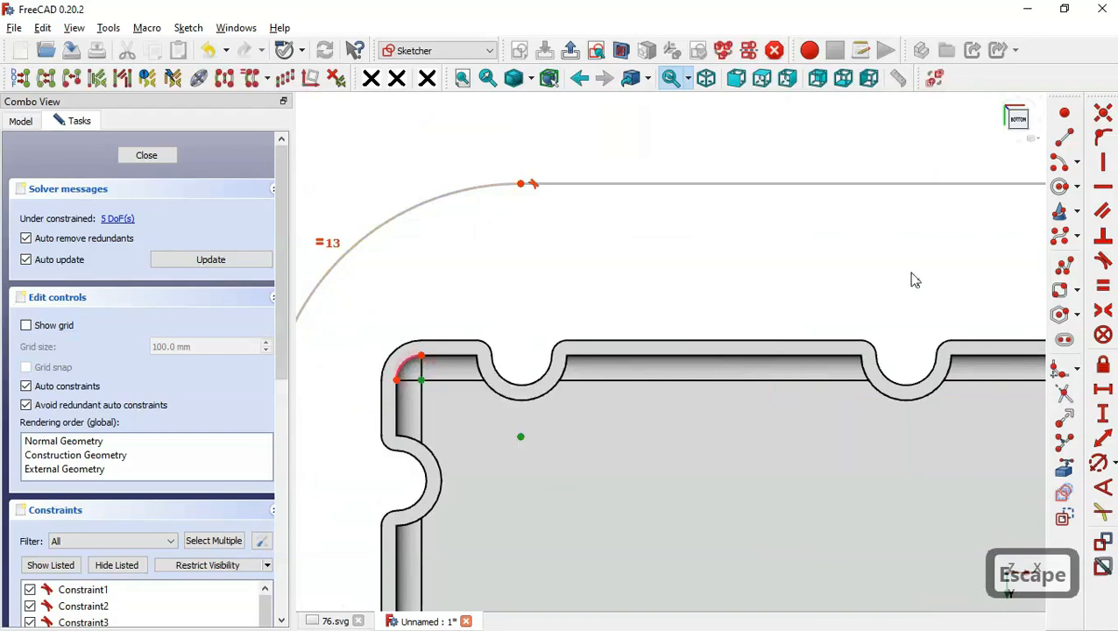
left_click(1103, 112)
scroll(596, 207, "down", 5)
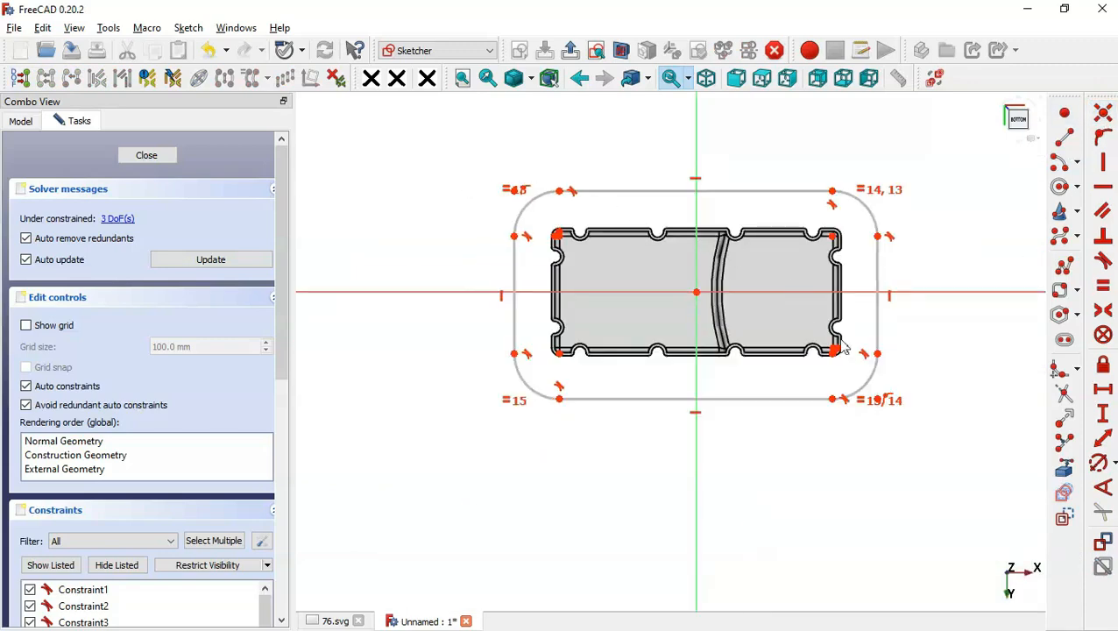
scroll(842, 366, "up", 5)
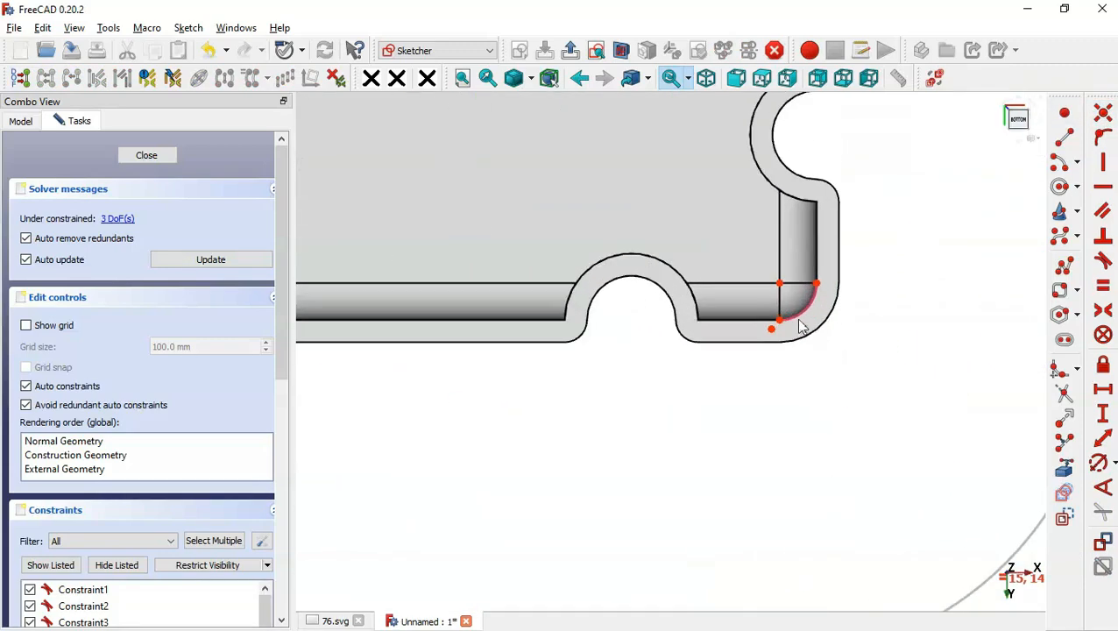
left_click(780, 284)
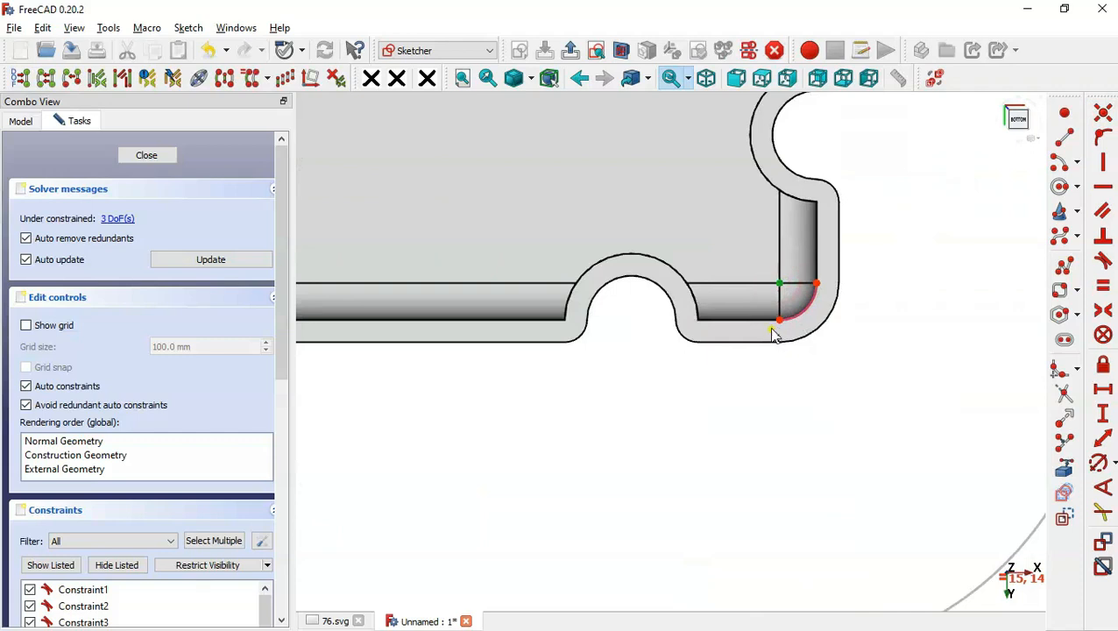
left_click(772, 330)
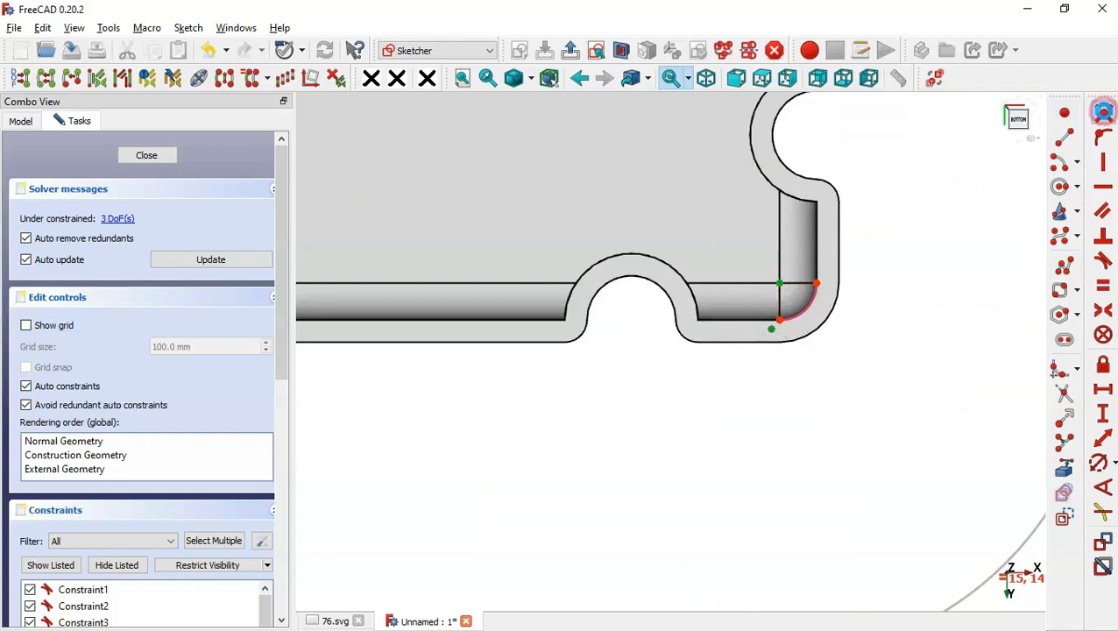
left_click(1103, 116)
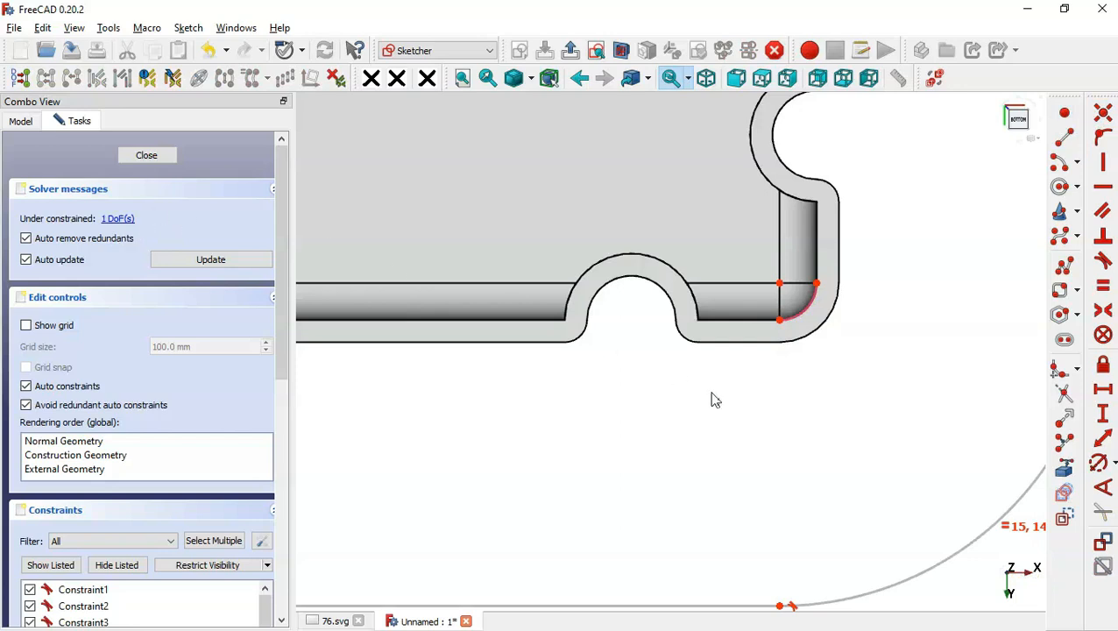
- Constrain the rounded rectangle's lower-right corner arc equal to the linked inner corner arc
scroll(786, 454, "down", 1)
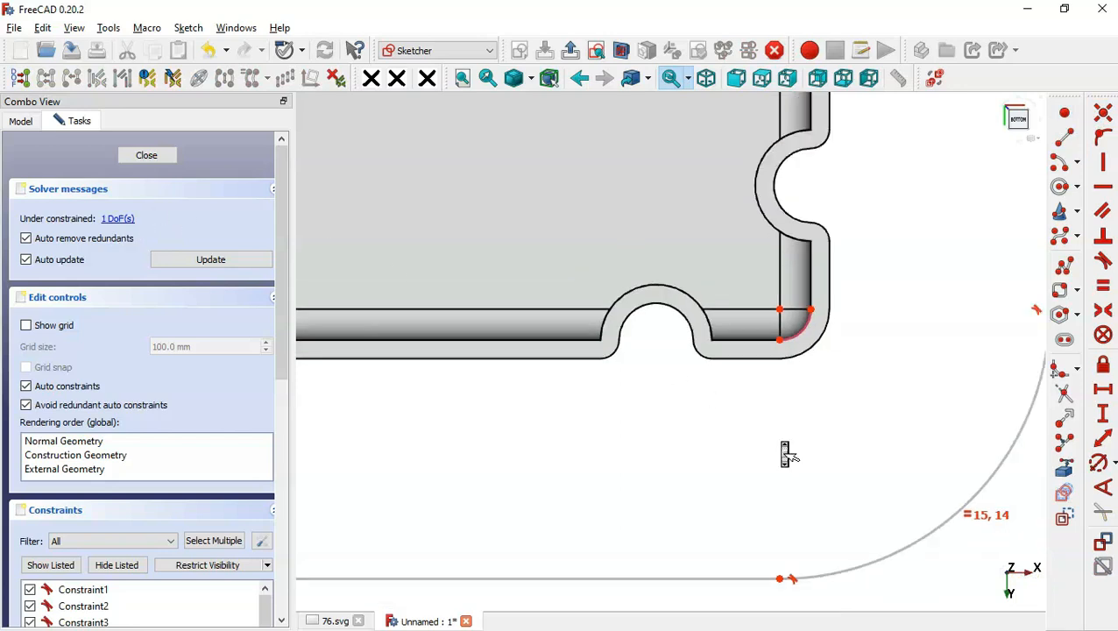
left_click(804, 328)
left_click(961, 509)
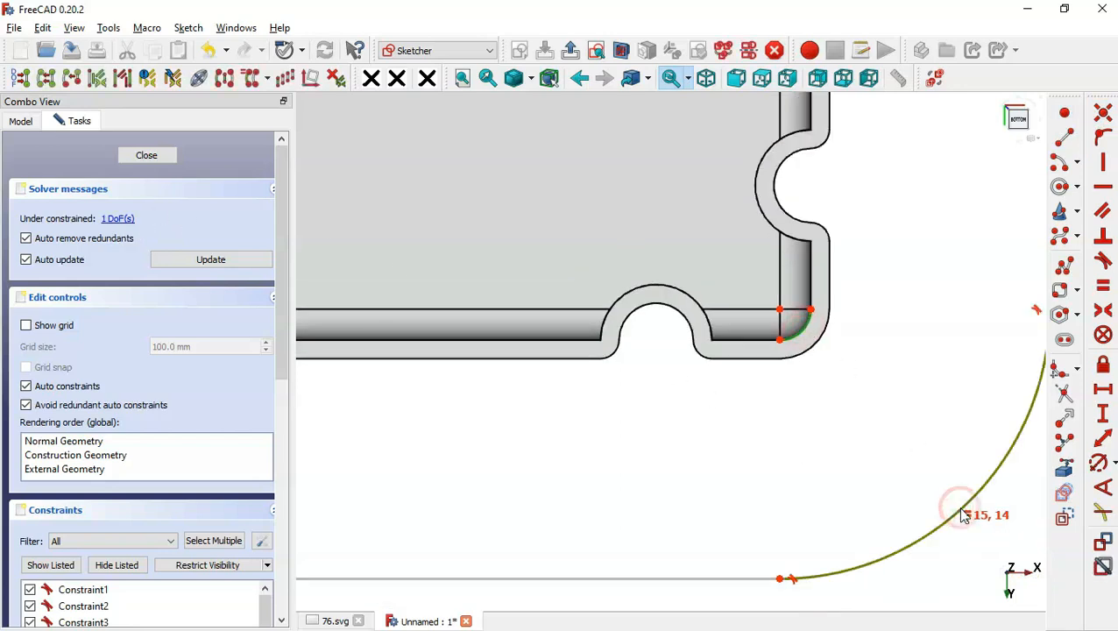
scroll(734, 422, "down", 7)
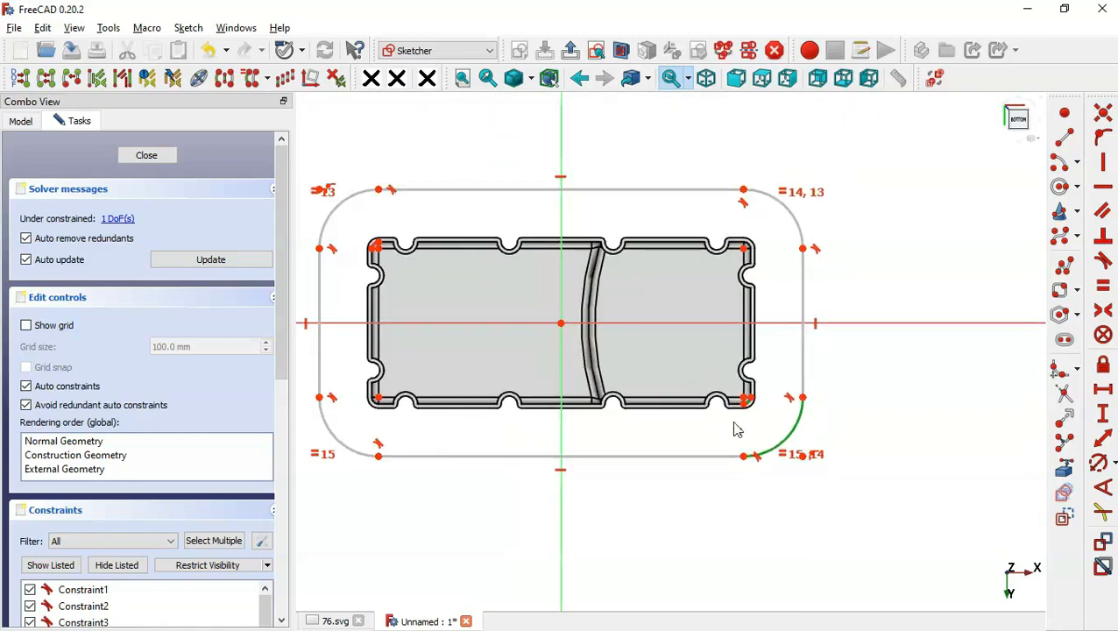
left_click(1103, 283)
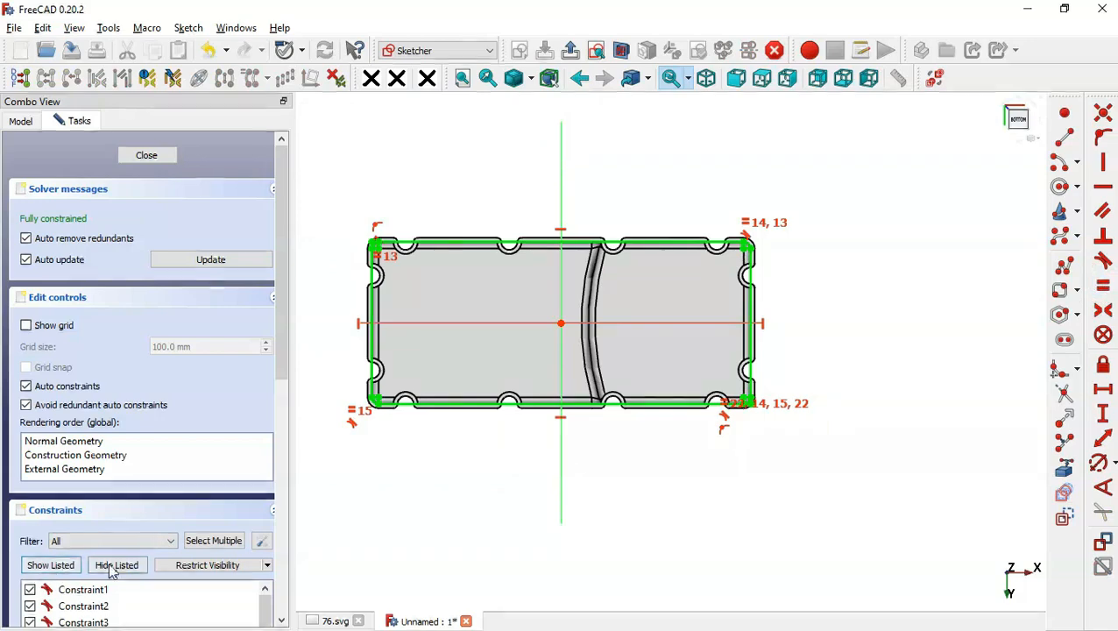
- Sketch a second, larger rounded rectangle around the shell for the flange's outer outline
scroll(435, 512, "down", 3)
scroll(355, 451, "up", 5)
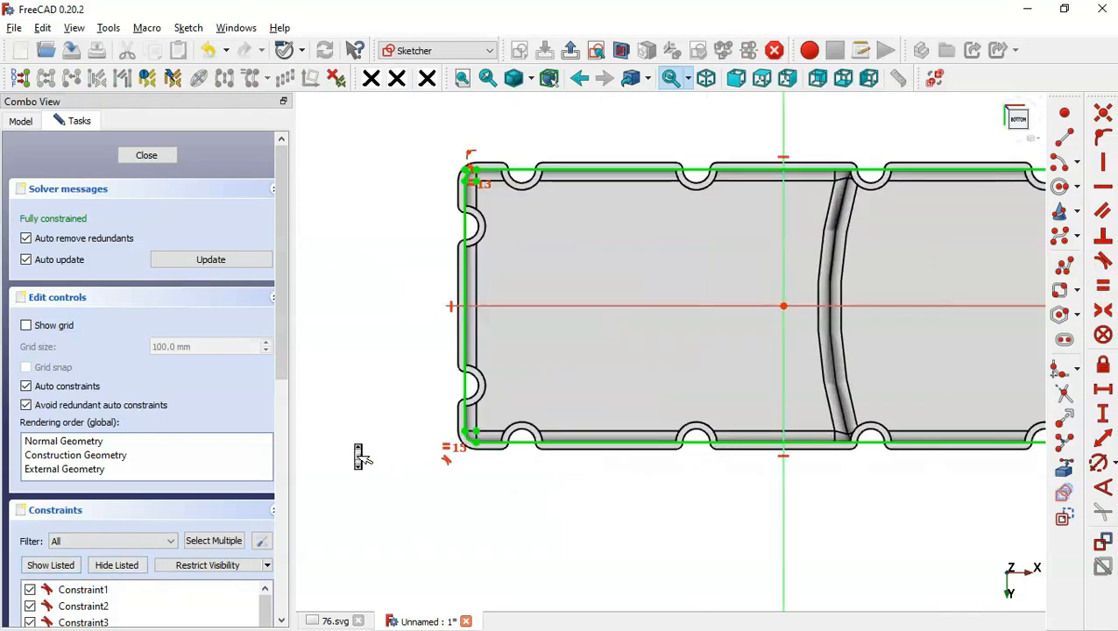
scroll(355, 451, "down", 2)
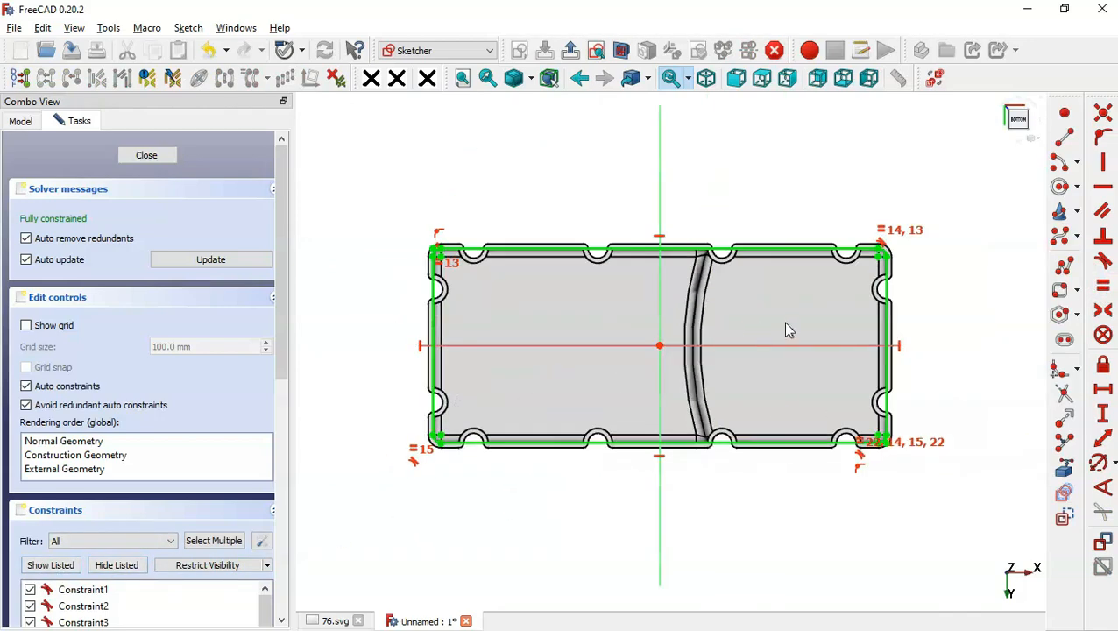
left_click(1061, 292)
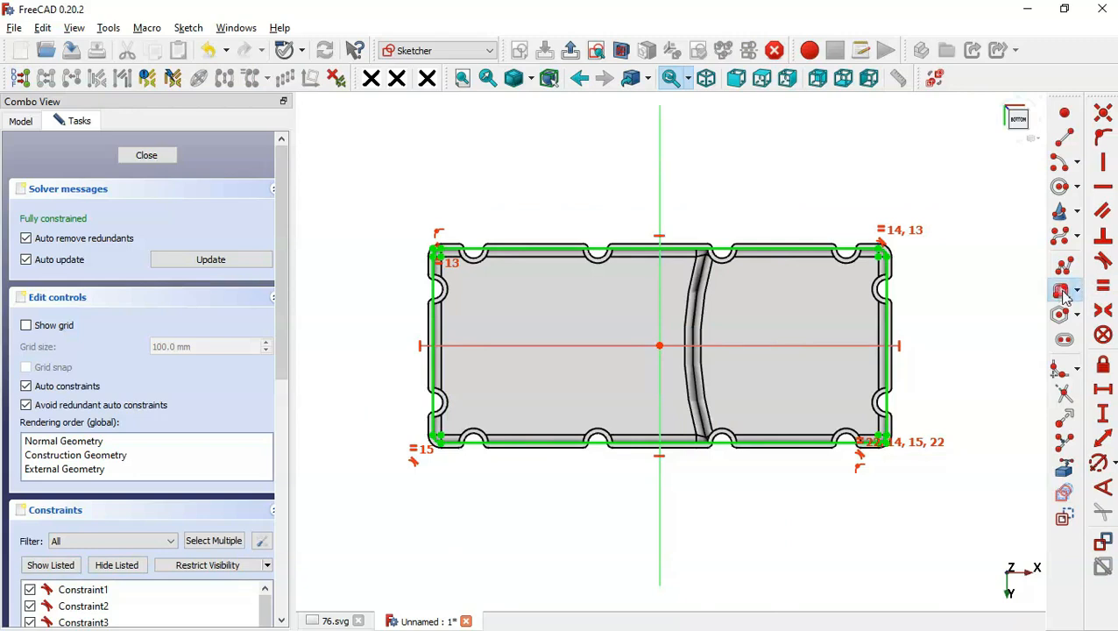
left_click(348, 146)
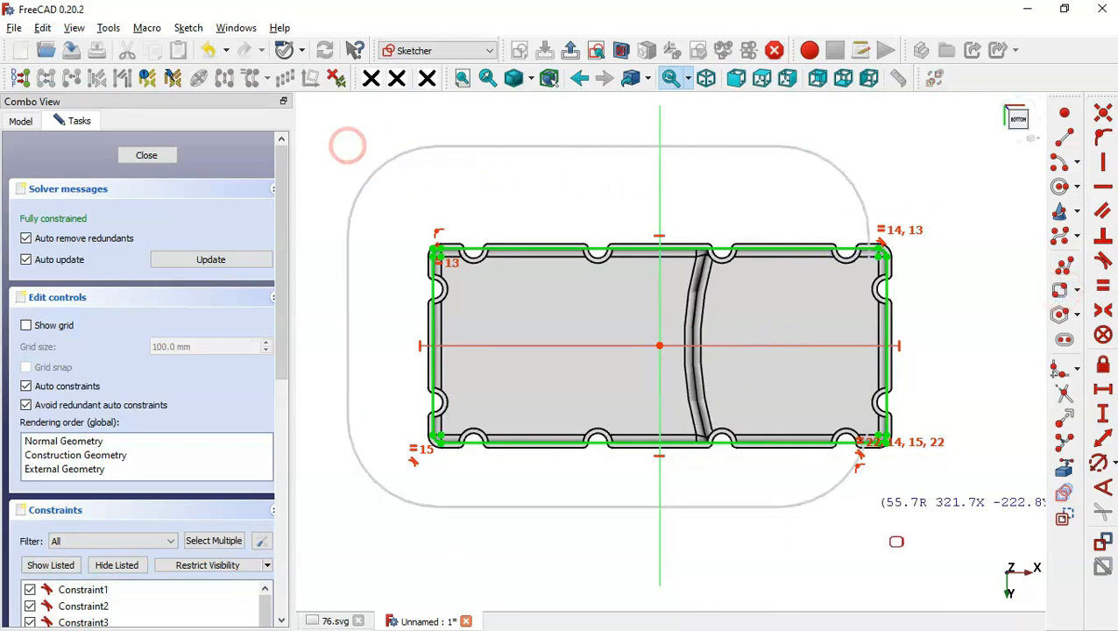
left_click(958, 538)
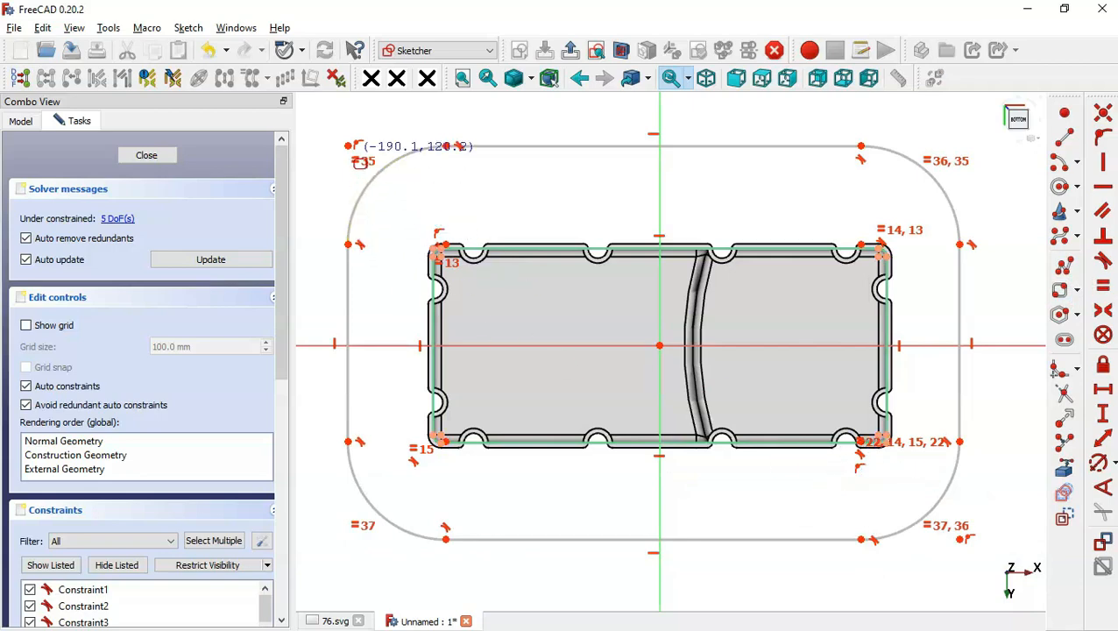
- Make the outer rounded rectangle's upper-left and lower-right corner arc centres coincident with the centres of the linked corner arcs
scroll(356, 162, "up", 4)
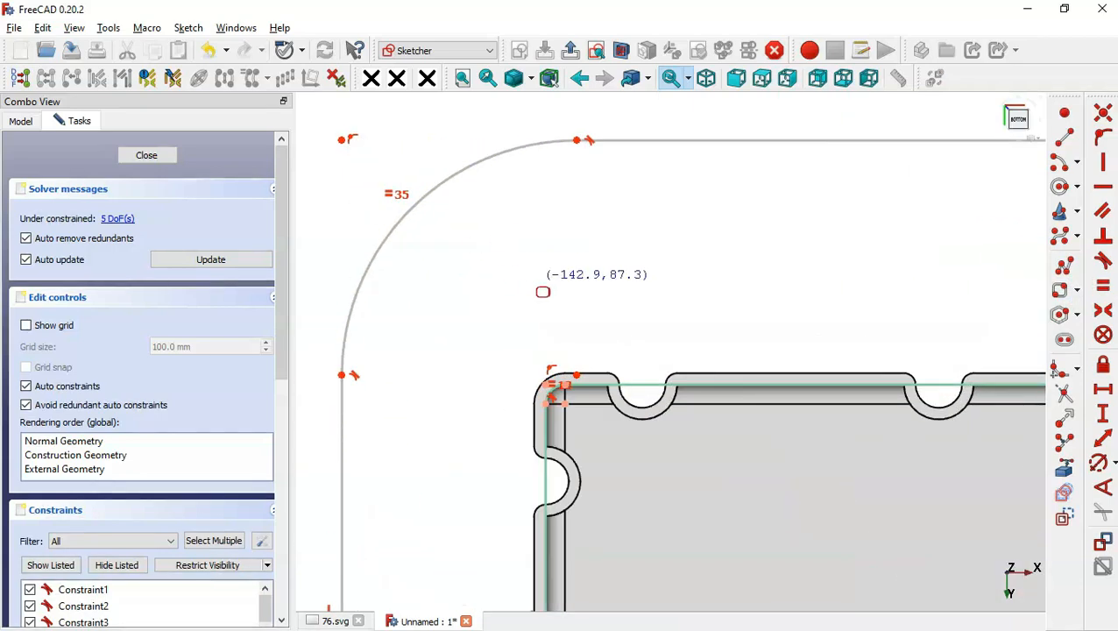
key("Escape")
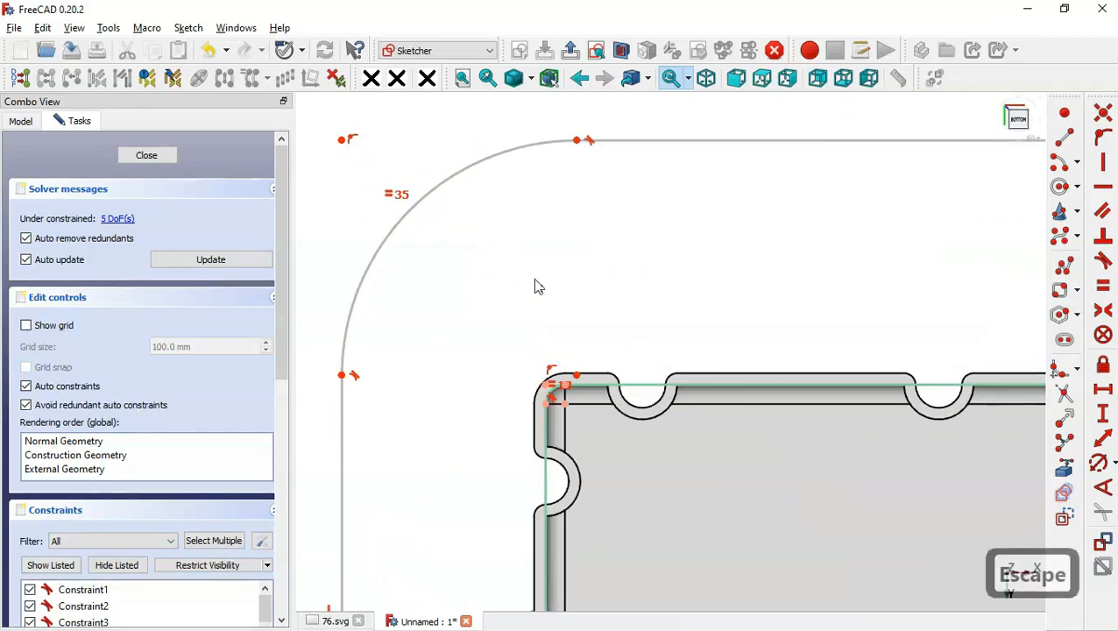
left_click(578, 379)
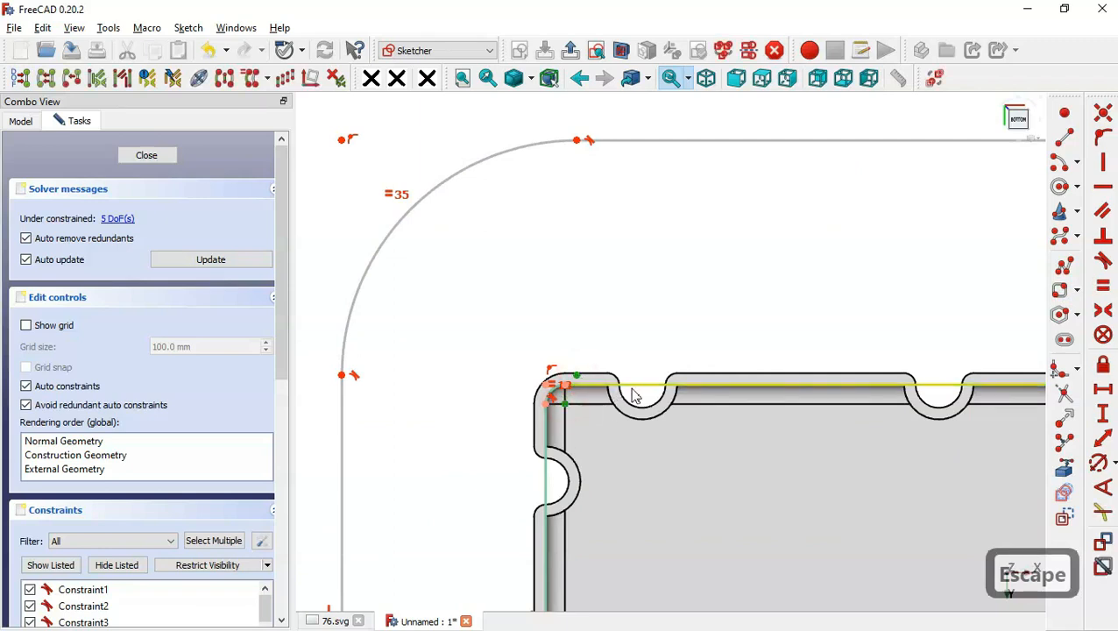
left_click(1104, 115)
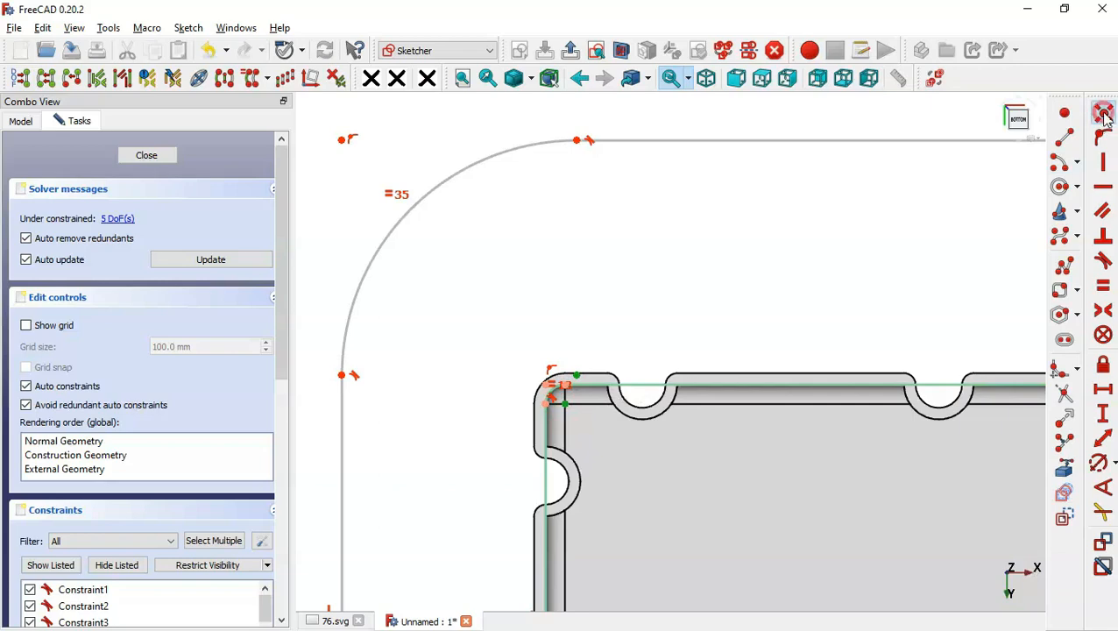
scroll(489, 138, "down", 5)
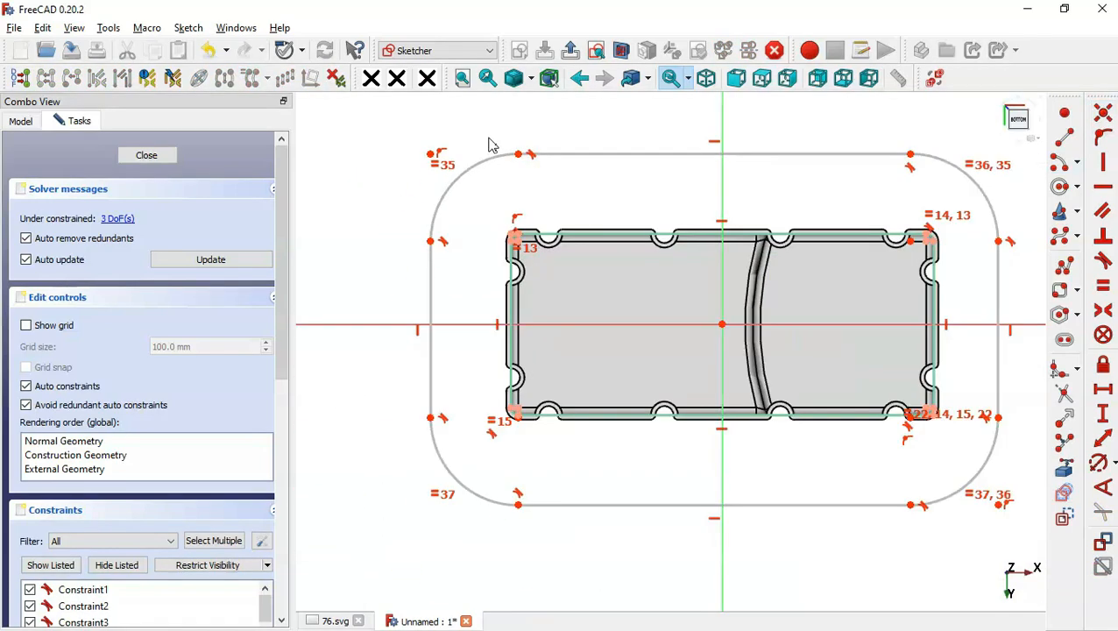
scroll(957, 434, "up", 8)
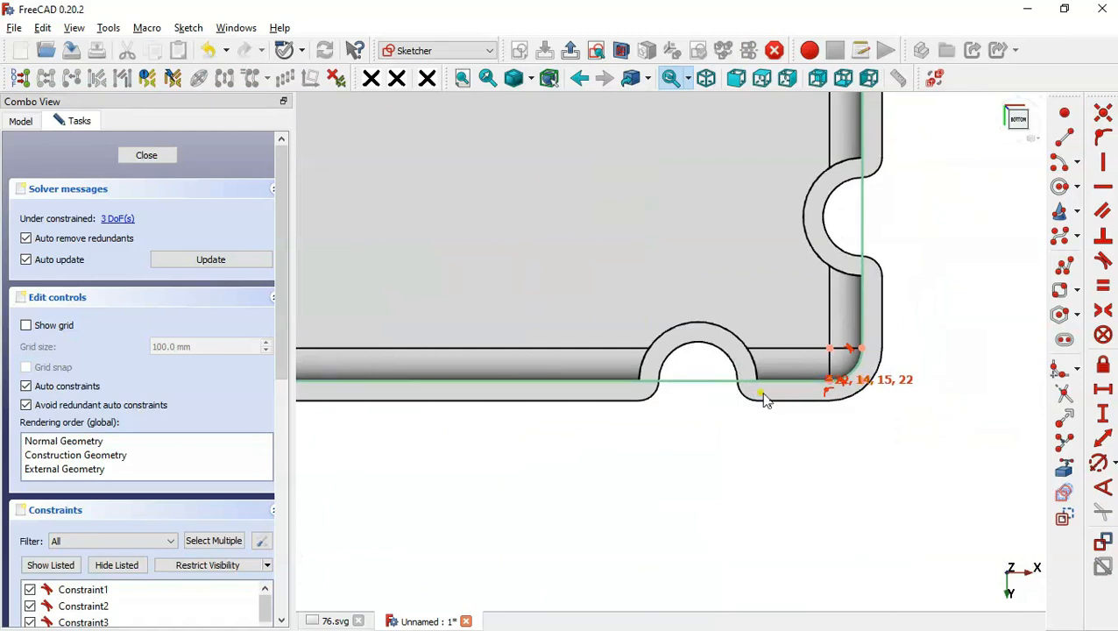
left_click(762, 396)
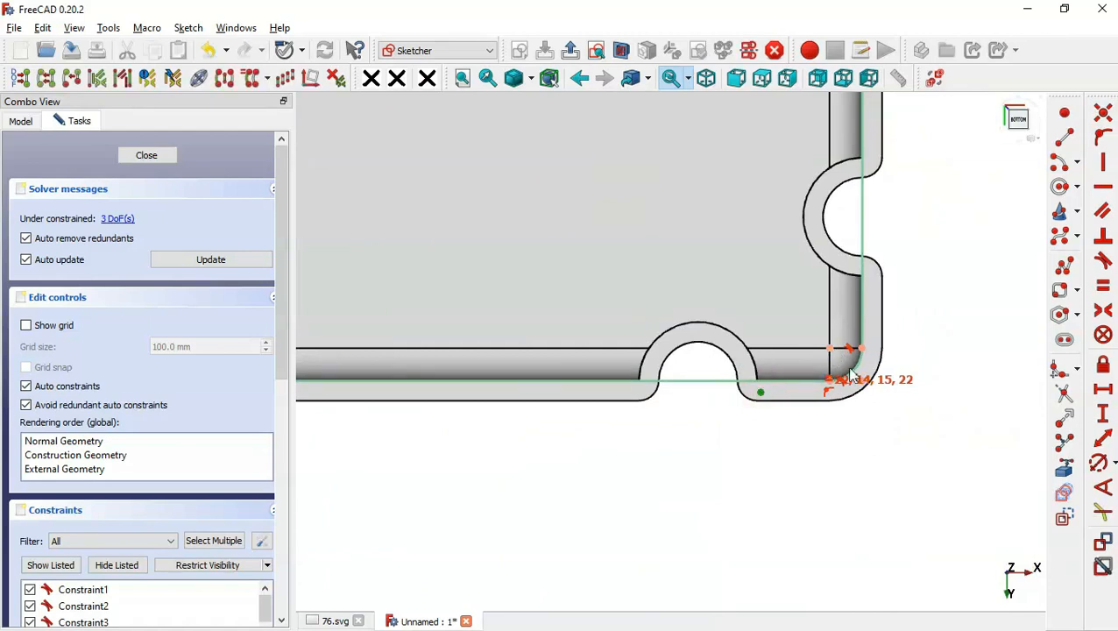
left_click(832, 350)
left_click(1103, 112)
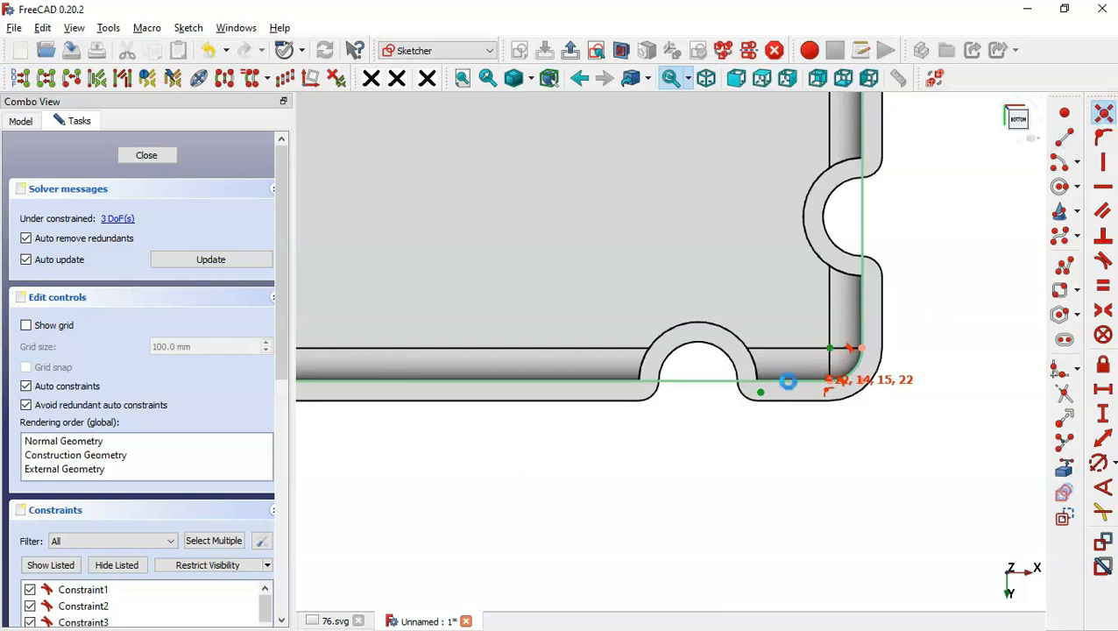
left_click(787, 381)
scroll(779, 411, "down", 5)
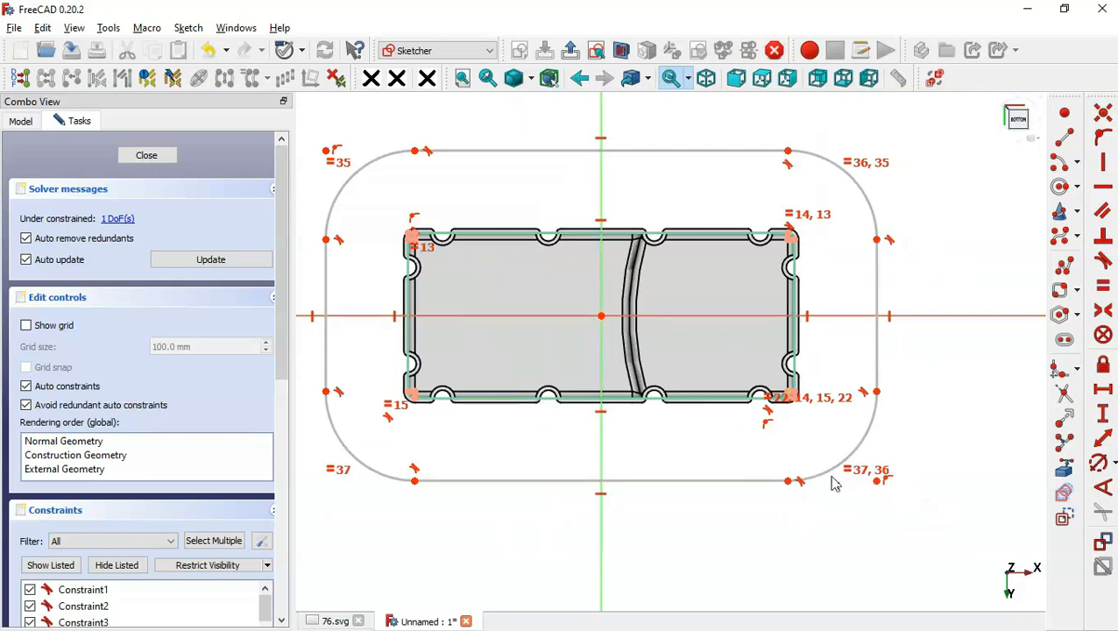
- Examine the plan view in the 76.svg drawing for the flange's overall length
scroll(837, 487, "up", 5)
scroll(836, 489, "down", 1)
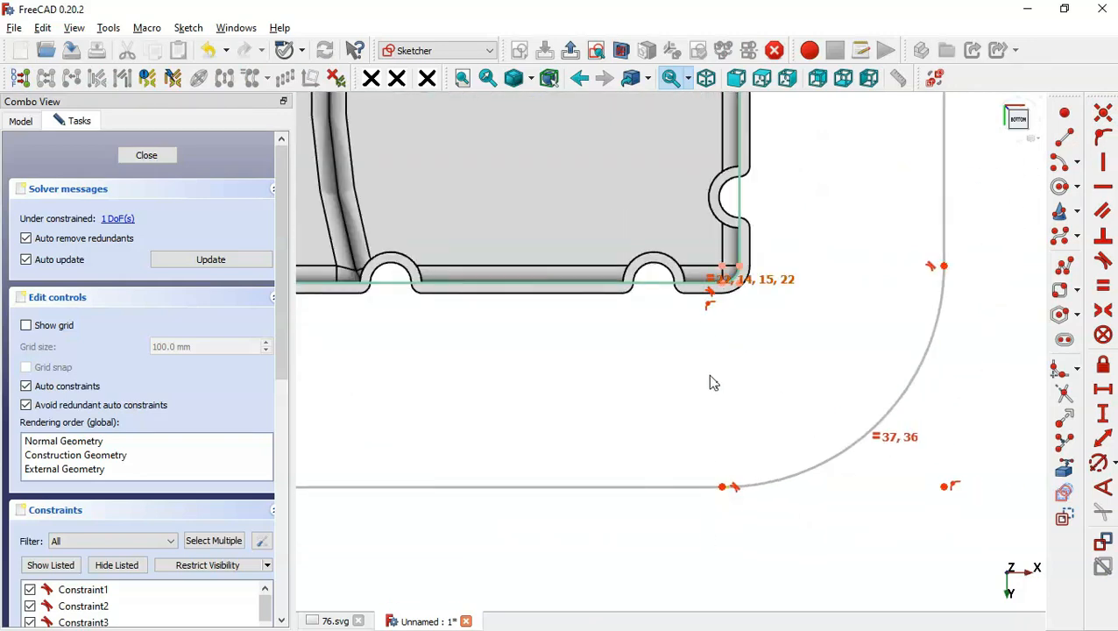
key("ctrl+Tab")
scroll(613, 362, "down", 1)
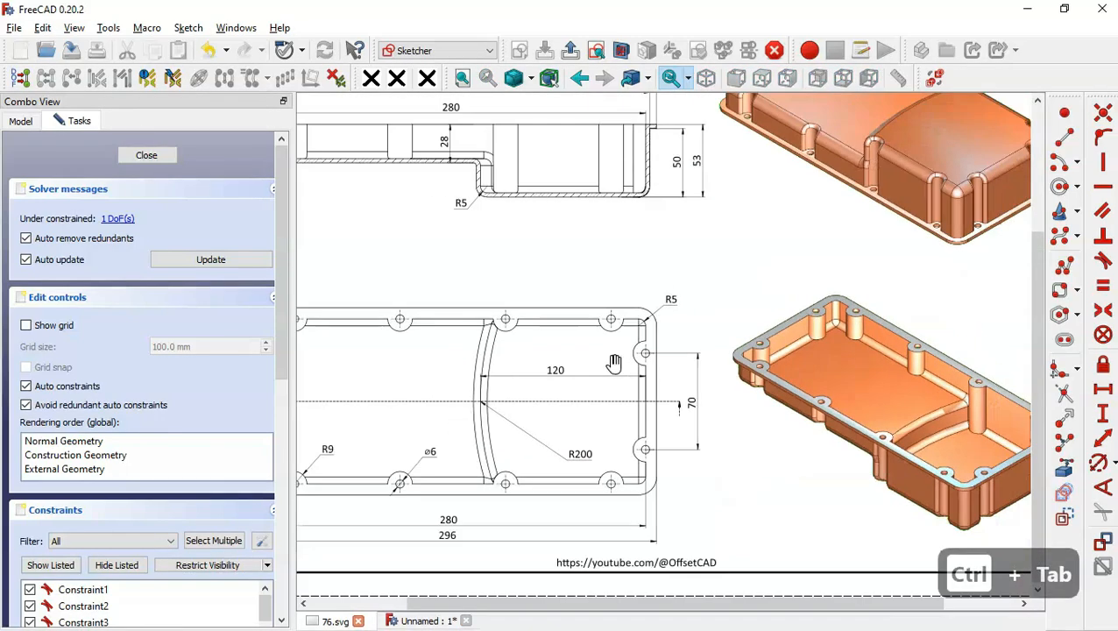
mouse_move(515, 329)
left_mouse_down()
mouse_move(716, 332)
mouse_move(729, 313)
mouse_move(720, 285)
left_mouse_up()
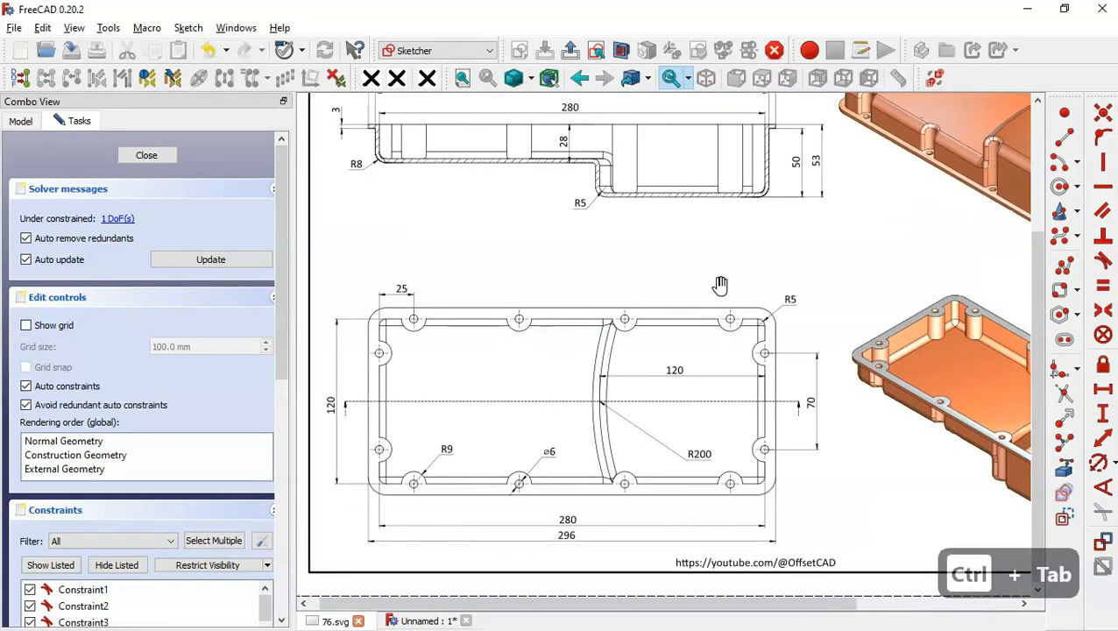
mouse_move(584, 539)
left_mouse_down()
mouse_move(584, 506)
mouse_move(762, 388)
mouse_move(729, 369)
mouse_move(643, 383)
left_mouse_up()
scroll(584, 506, "up", 5)
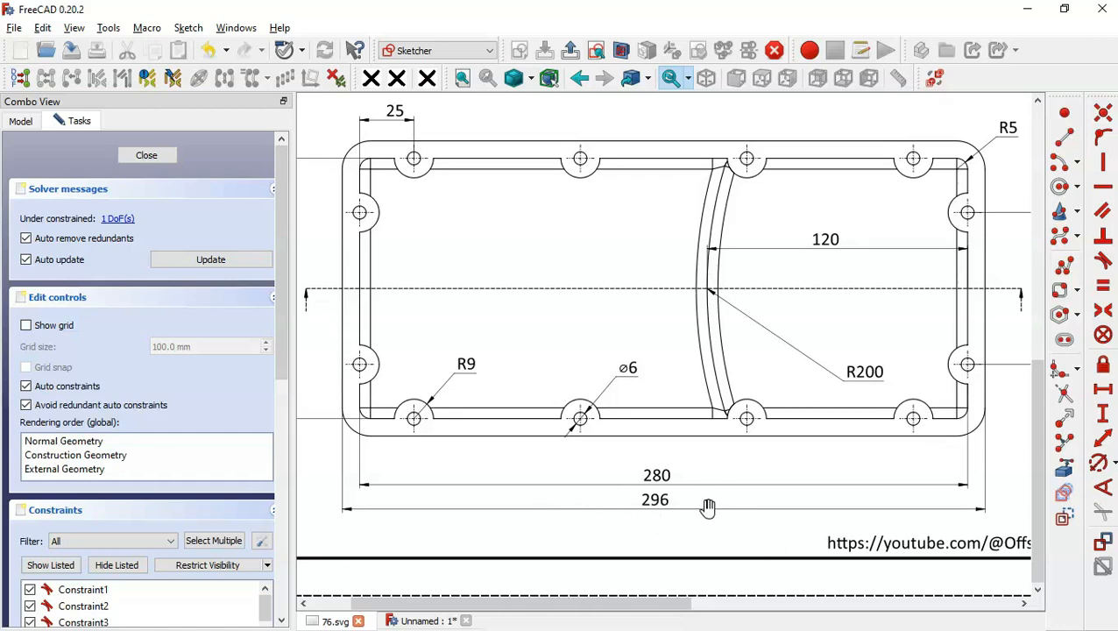
key("ctrl+Tab")
- Constrain the outer rounded rectangle's overall horizontal length to 296 mm and close the flange sketch
scroll(848, 520, "down", 5)
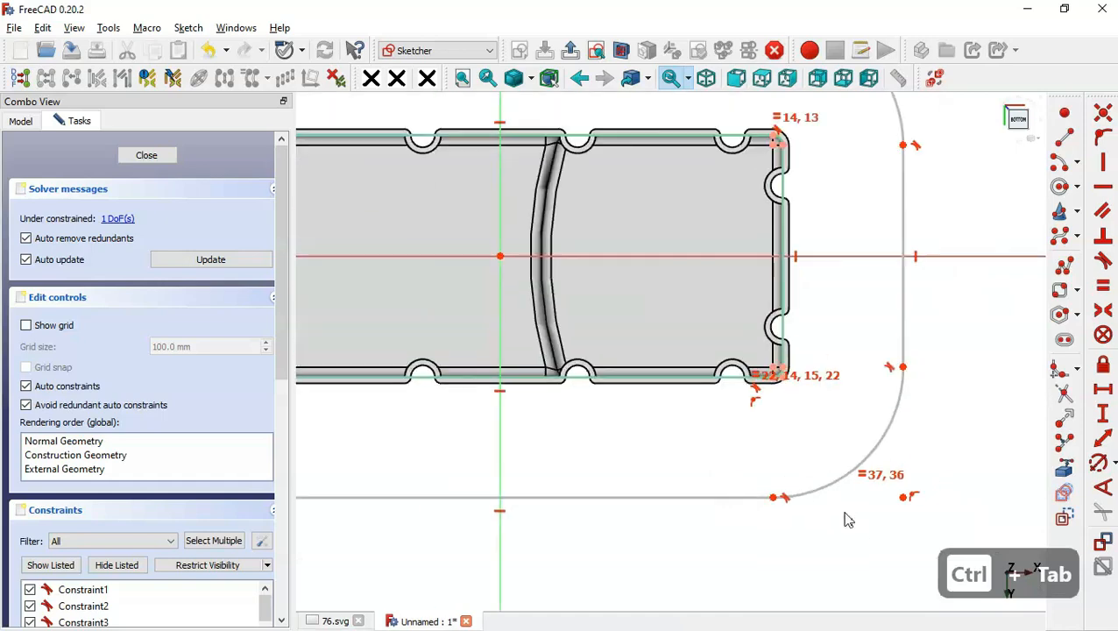
left_click(1105, 391)
left_click(538, 453)
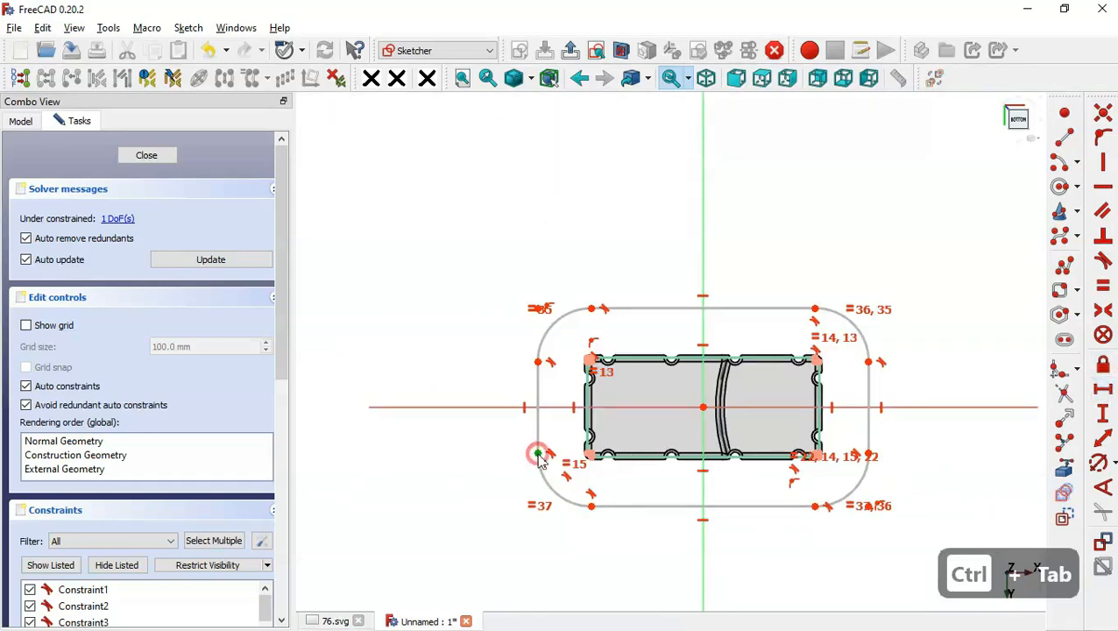
left_click(869, 454)
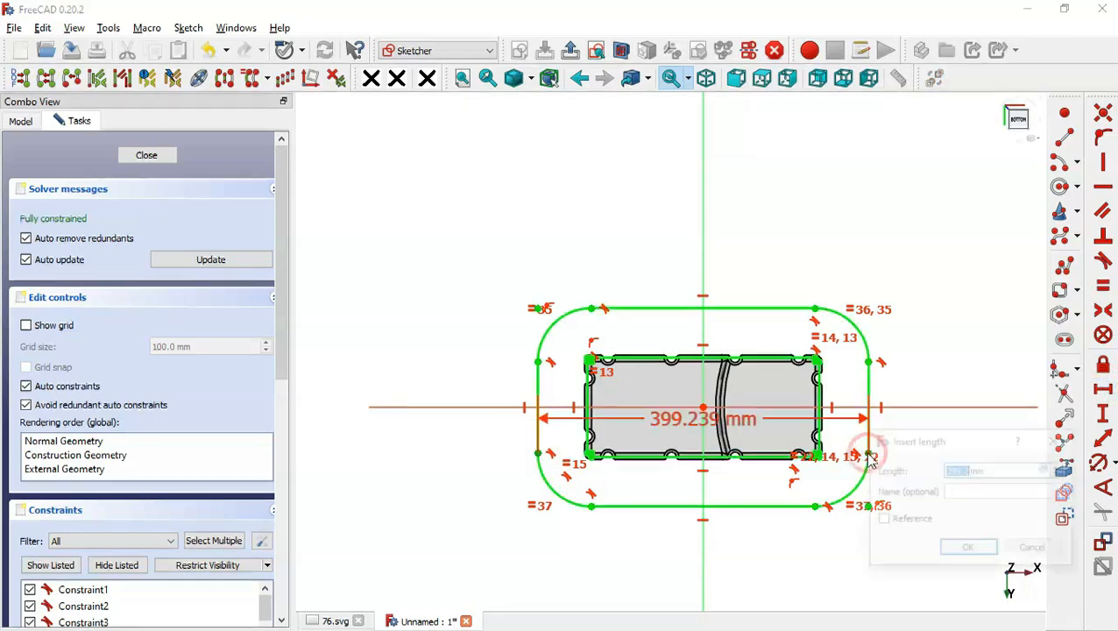
type("2")
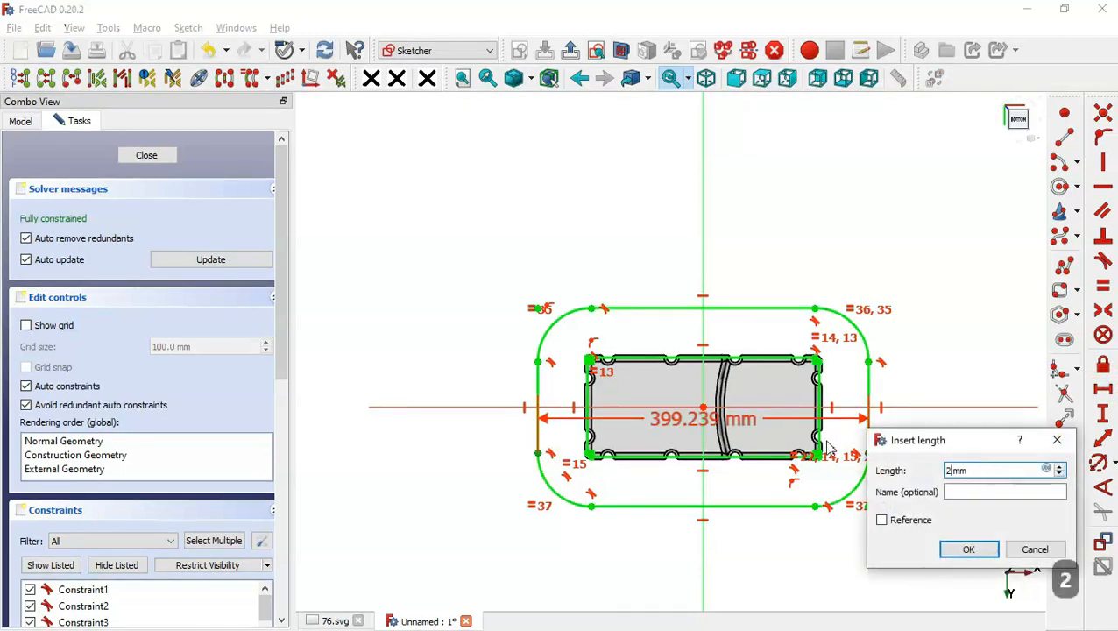
type("96")
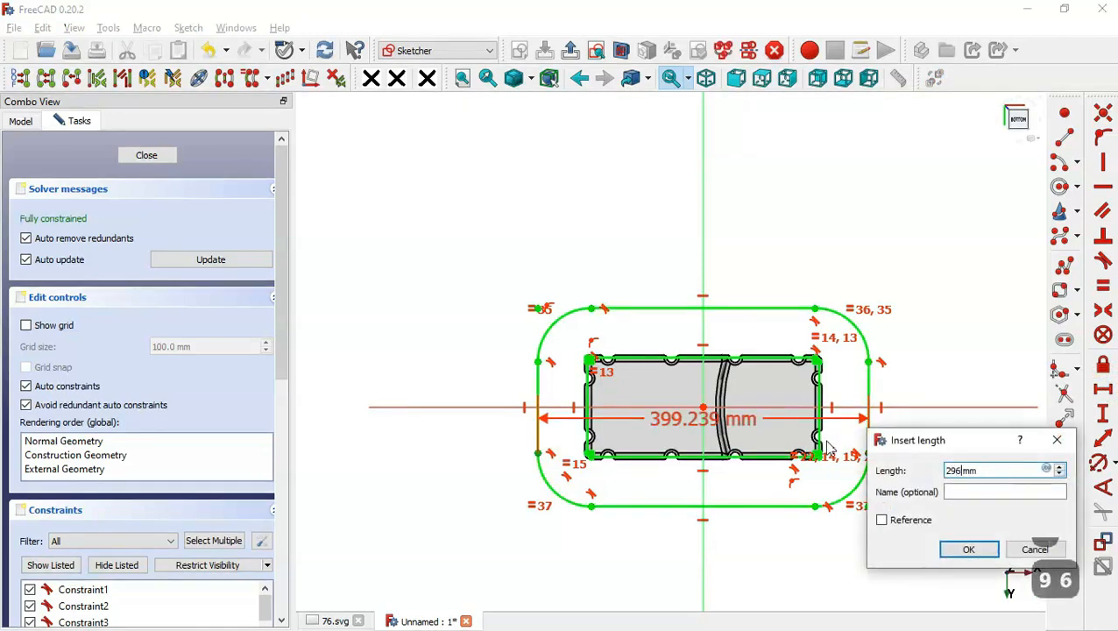
key("Return")
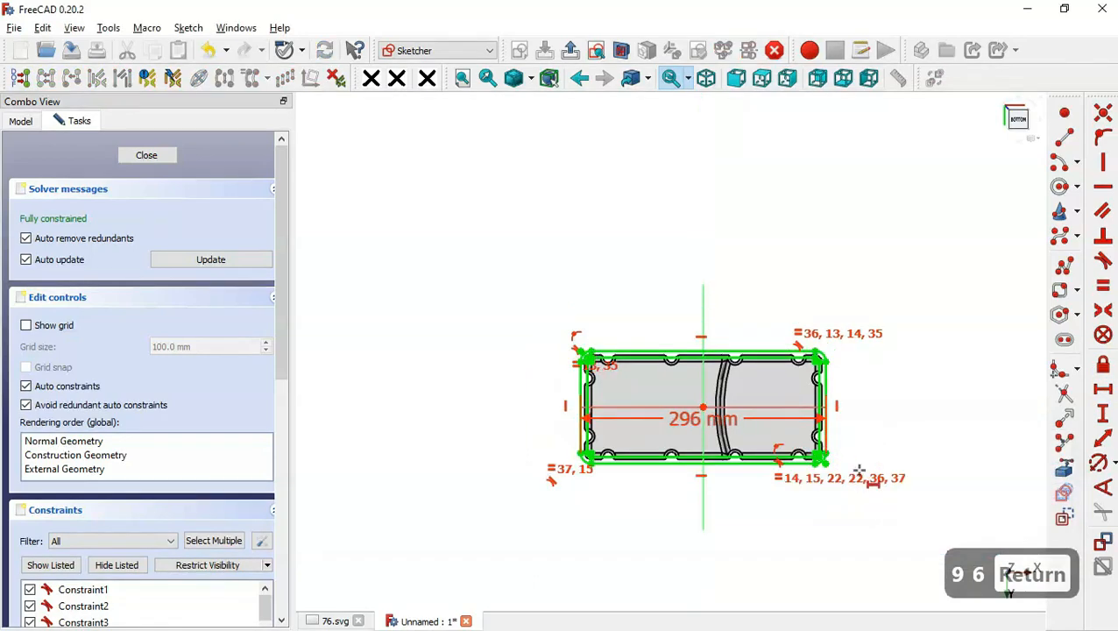
scroll(858, 471, "up", 4)
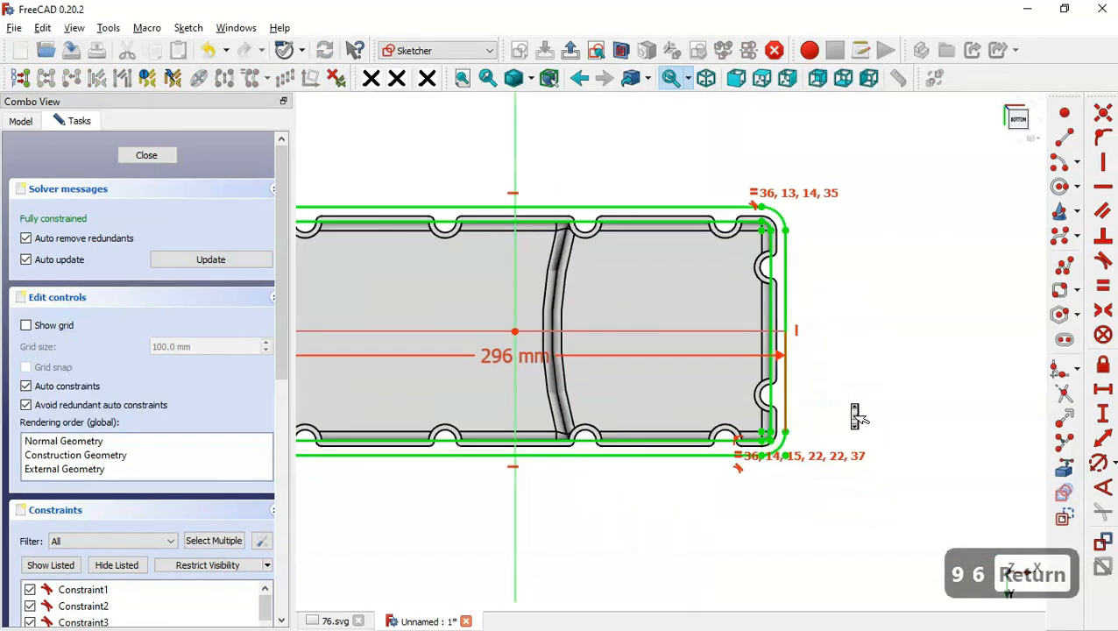
scroll(857, 417, "down", 1)
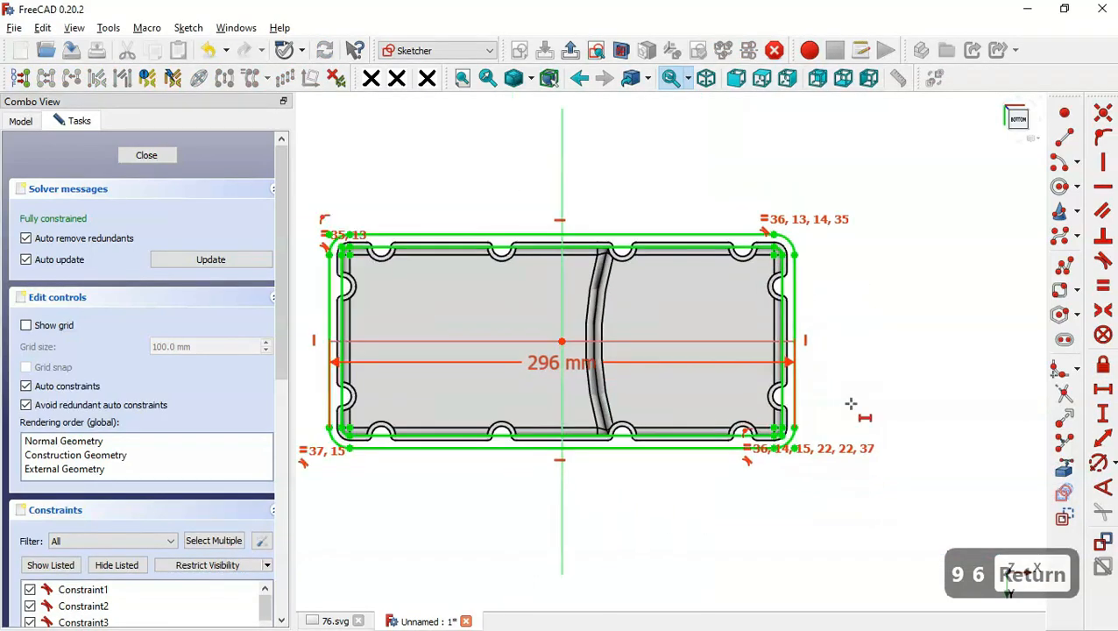
left_click(575, 50)
- Pad the flange sketch 3 mm in the reversed direction, checking the thickness against the drawing's section view
key("Home")
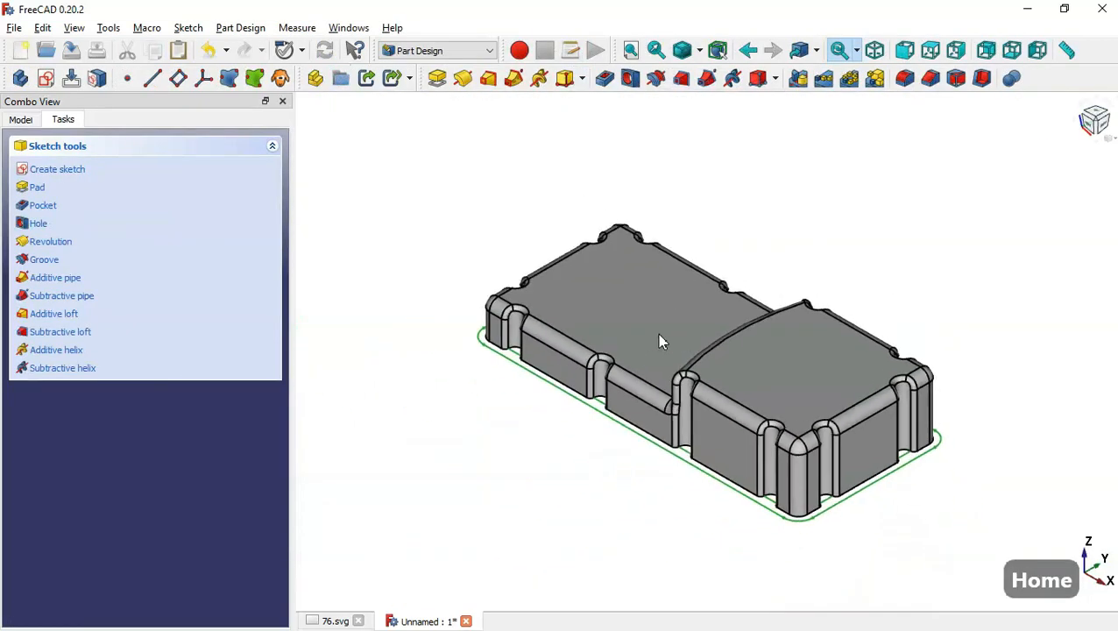
left_click(440, 83)
left_click_drag(523, 429, 424, 282)
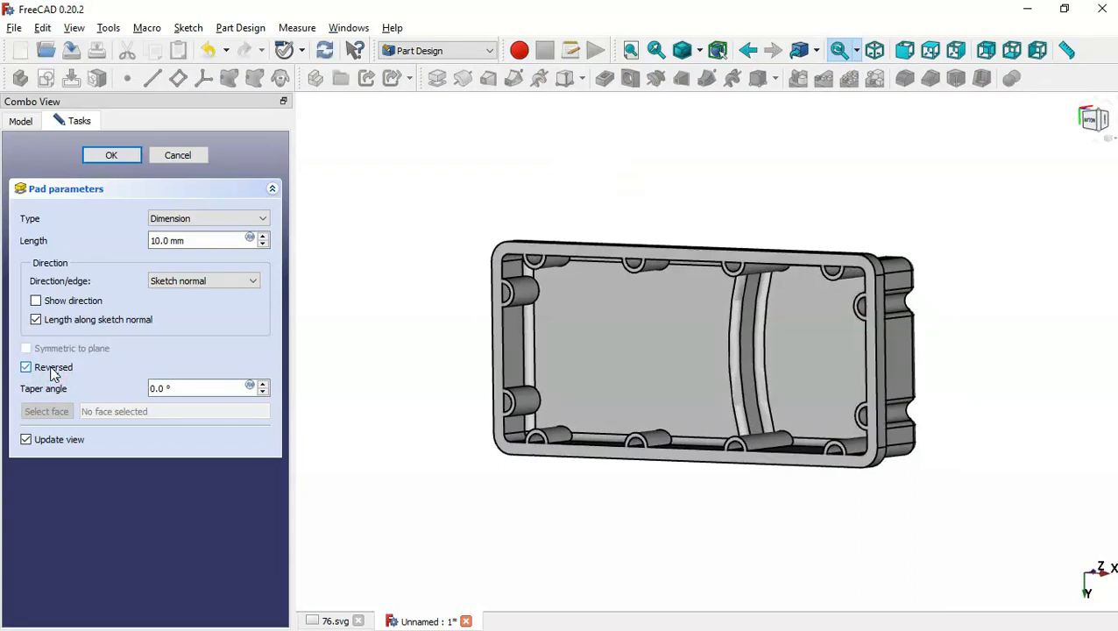
key("ctrl+Tab")
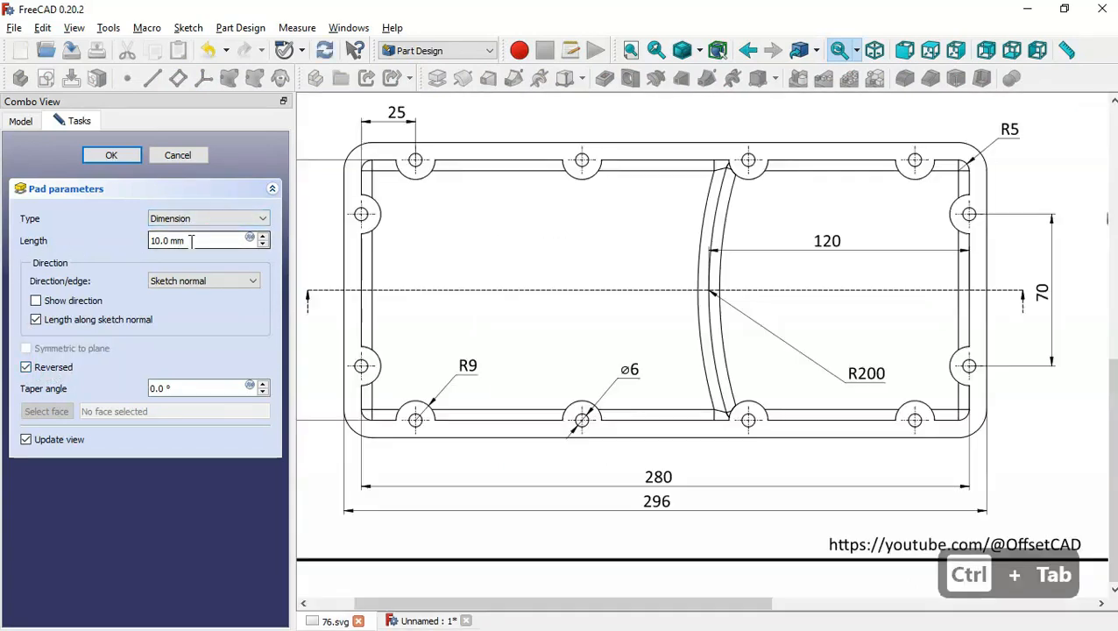
left_click_drag(584, 233, 659, 569)
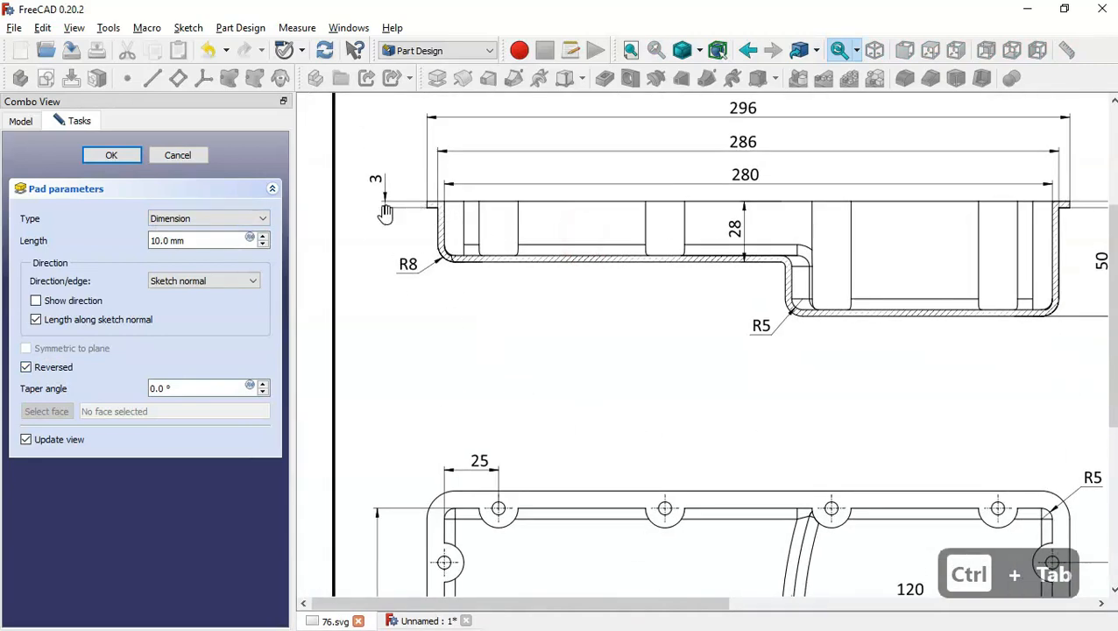
key("ctrl+Tab")
left_click_drag(195, 237, 153, 234)
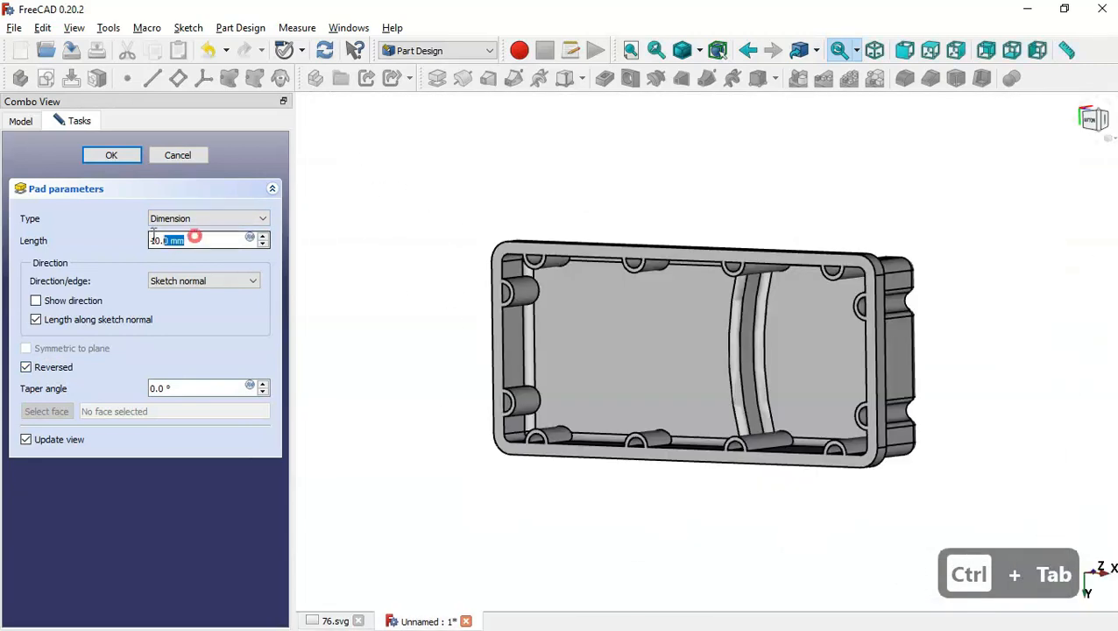
type("3")
key("Return")
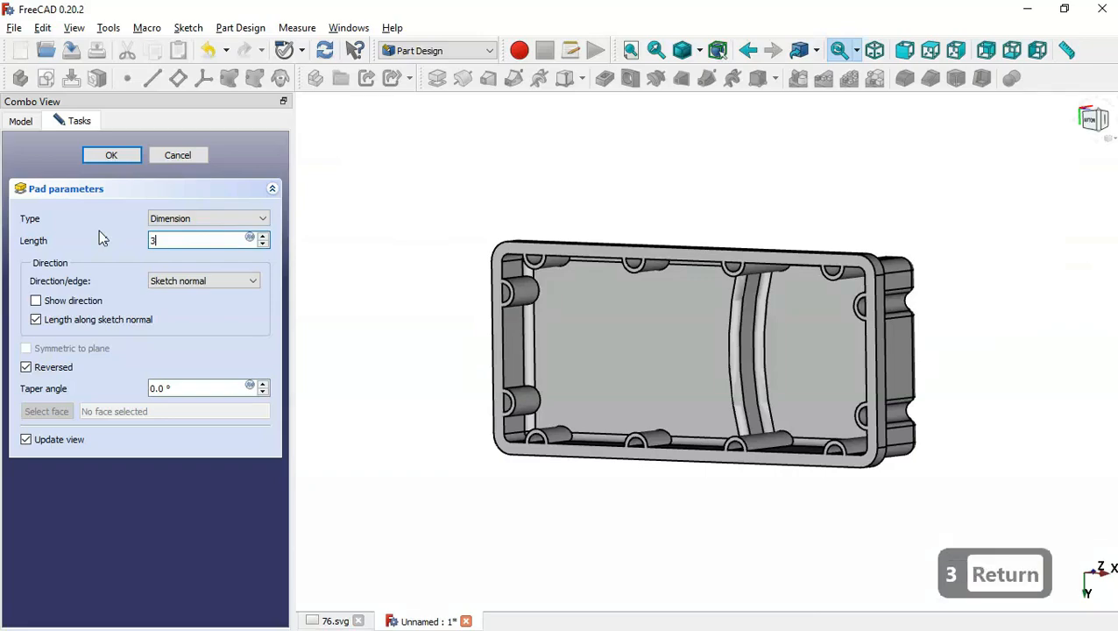
middle_click_drag(565, 158, 570, 258)
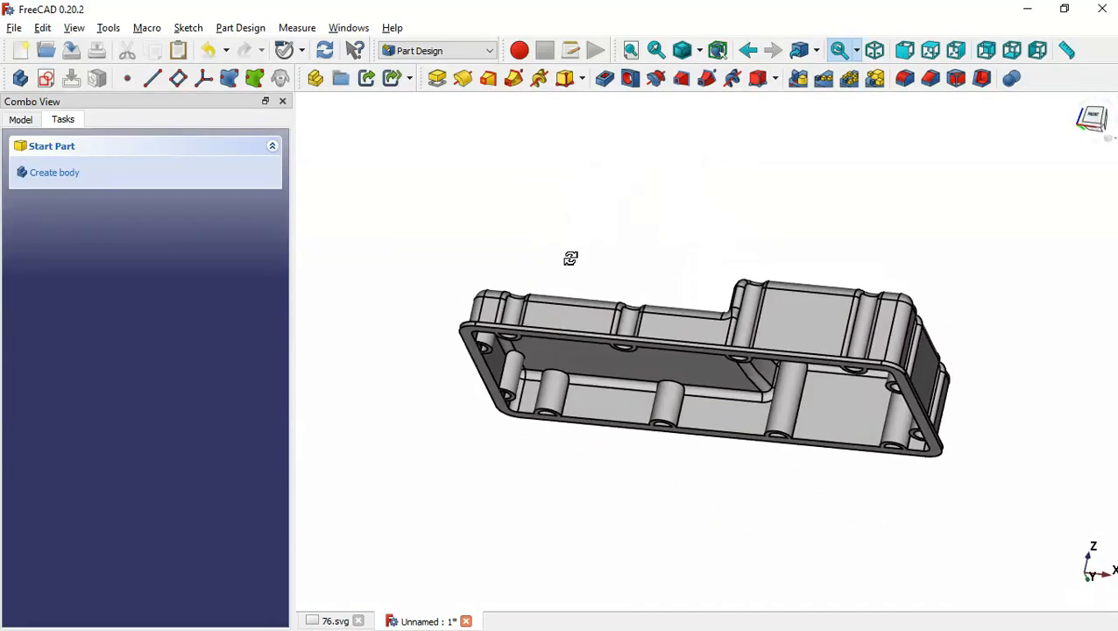
key("Home")
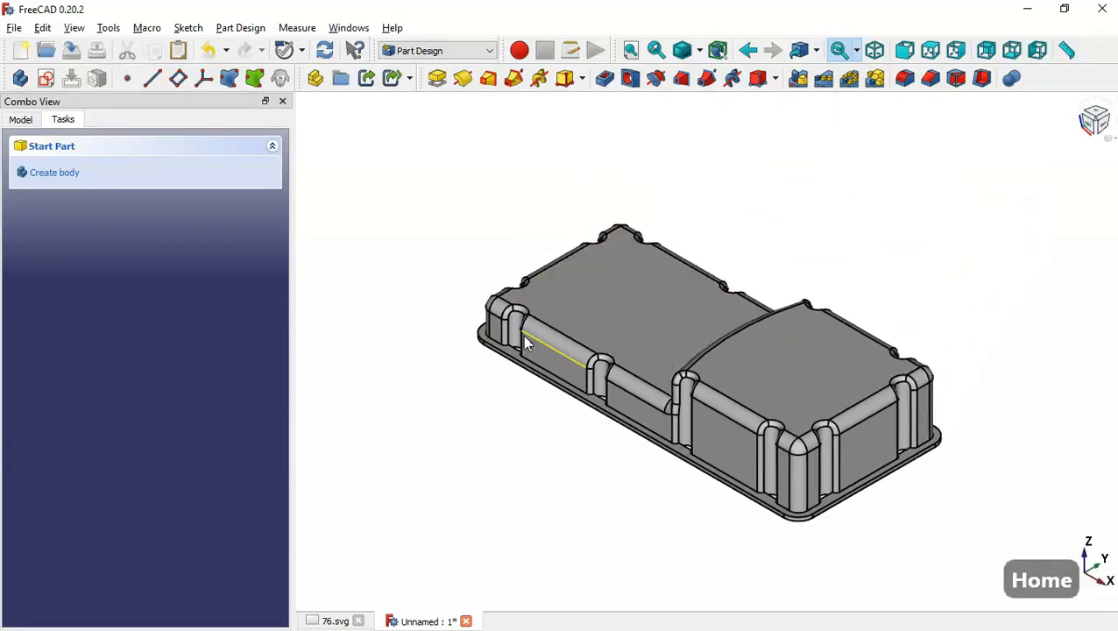
- Copy Sketch002 from under Pocket001, including only that sketch and none of its dependencies
middle_click_drag(529, 419, 751, 131)
middle_click_drag(659, 169, 649, 208)
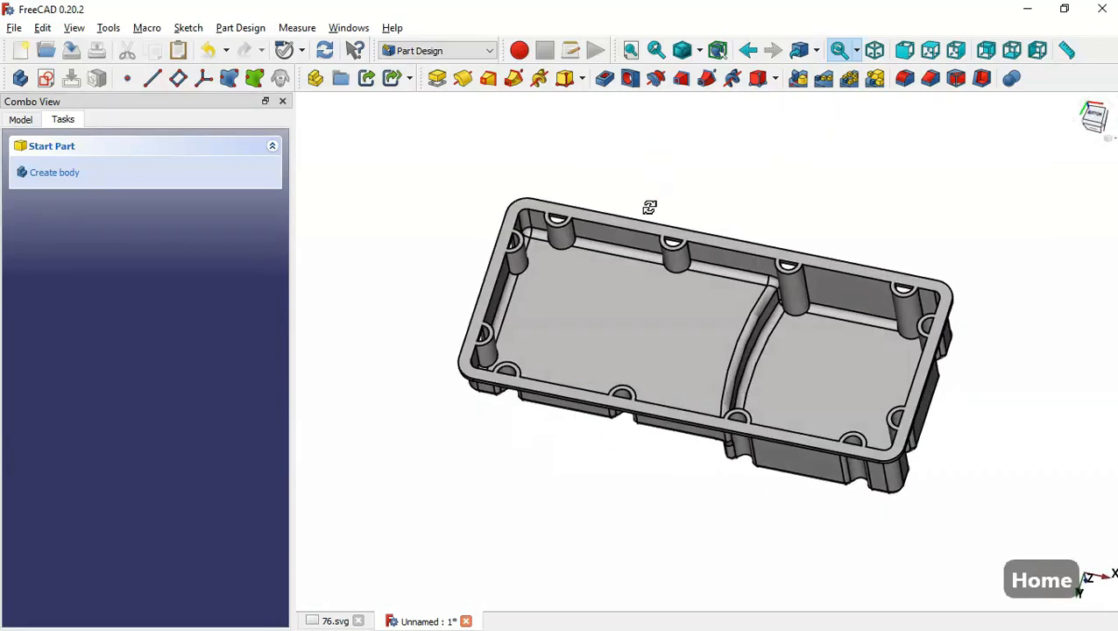
left_click(21, 119)
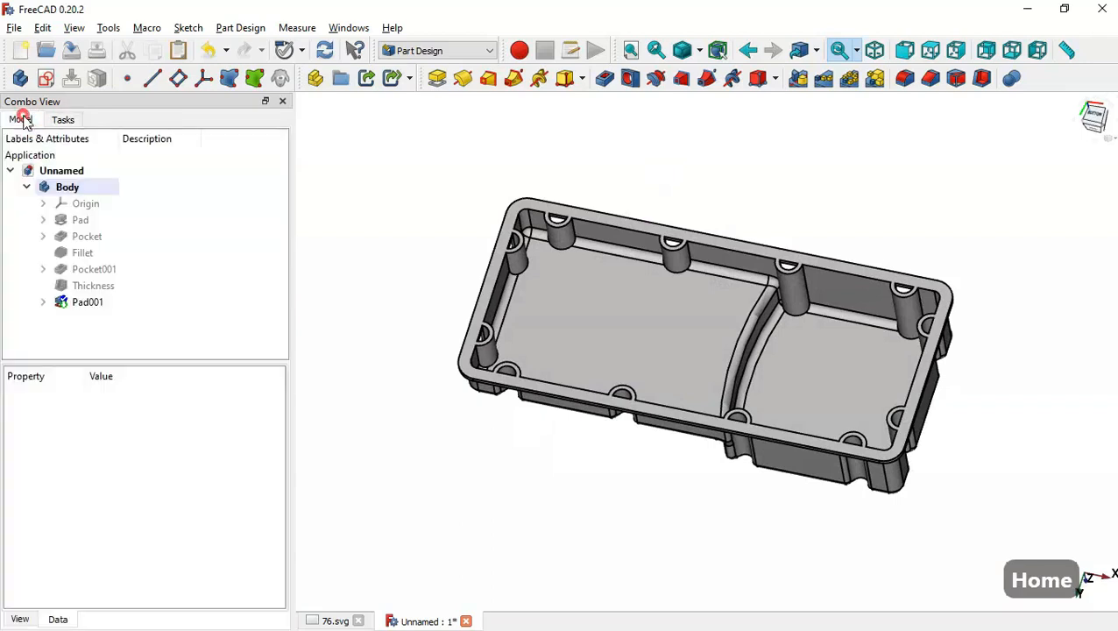
left_click(43, 271)
left_click(138, 293)
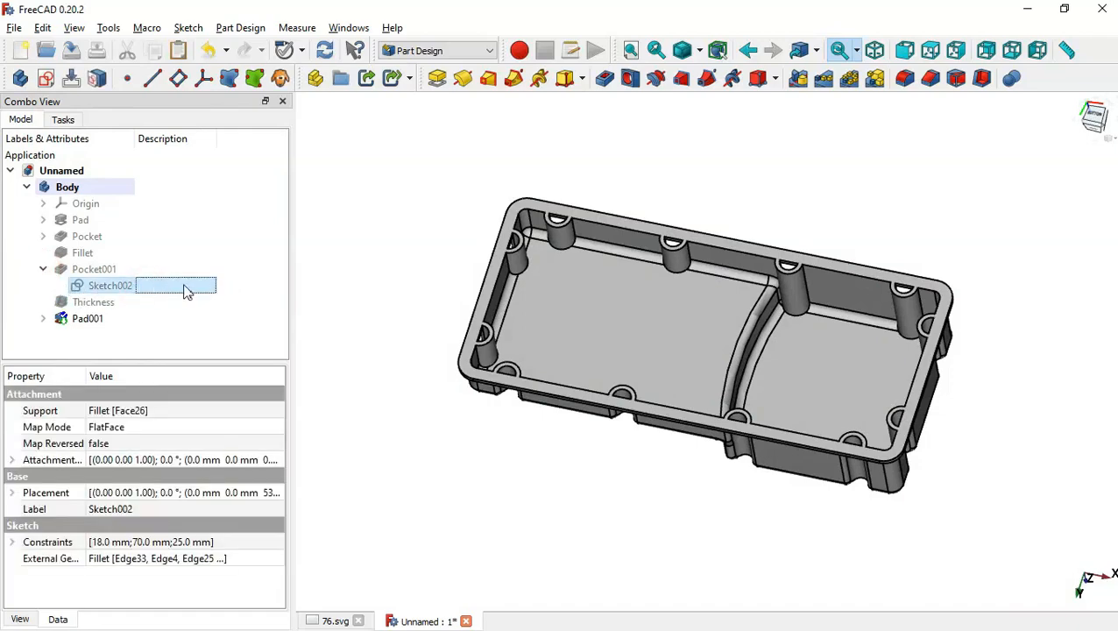
key("ctrl+c")
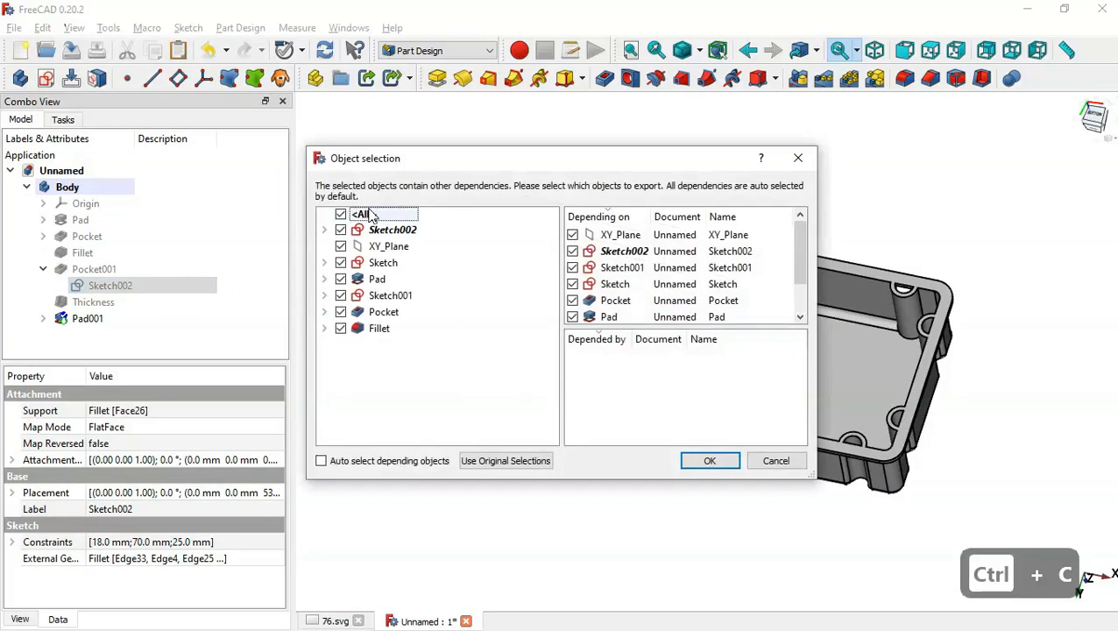
left_click(340, 214)
left_click(340, 230)
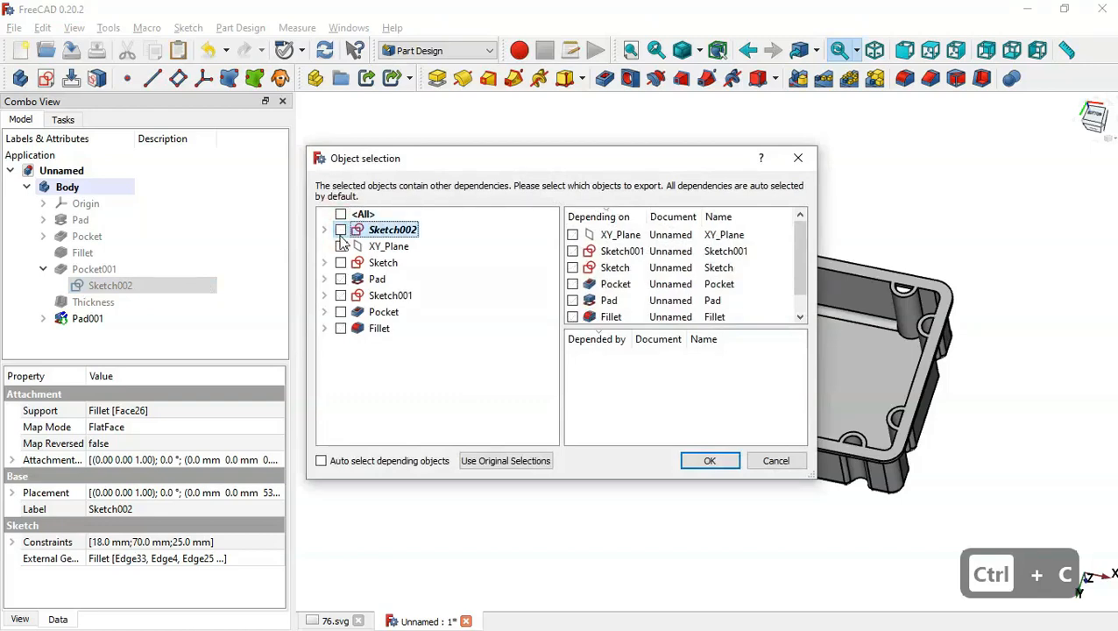
key("Return")
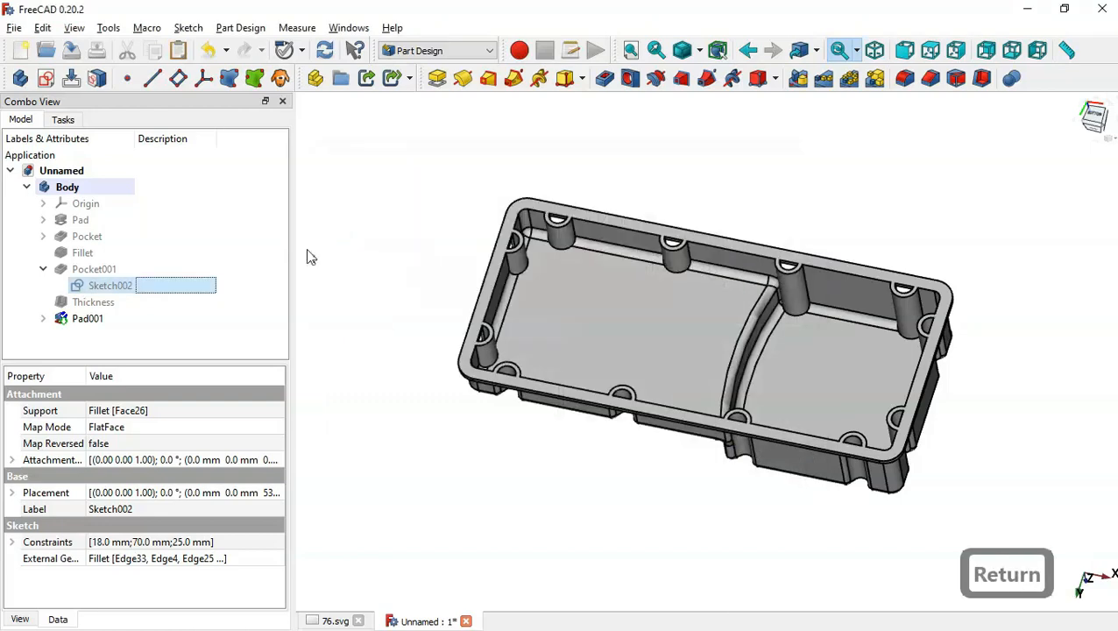
- Paste the copied circle sketch, move it into the Body, and make it visible
left_click(145, 341)
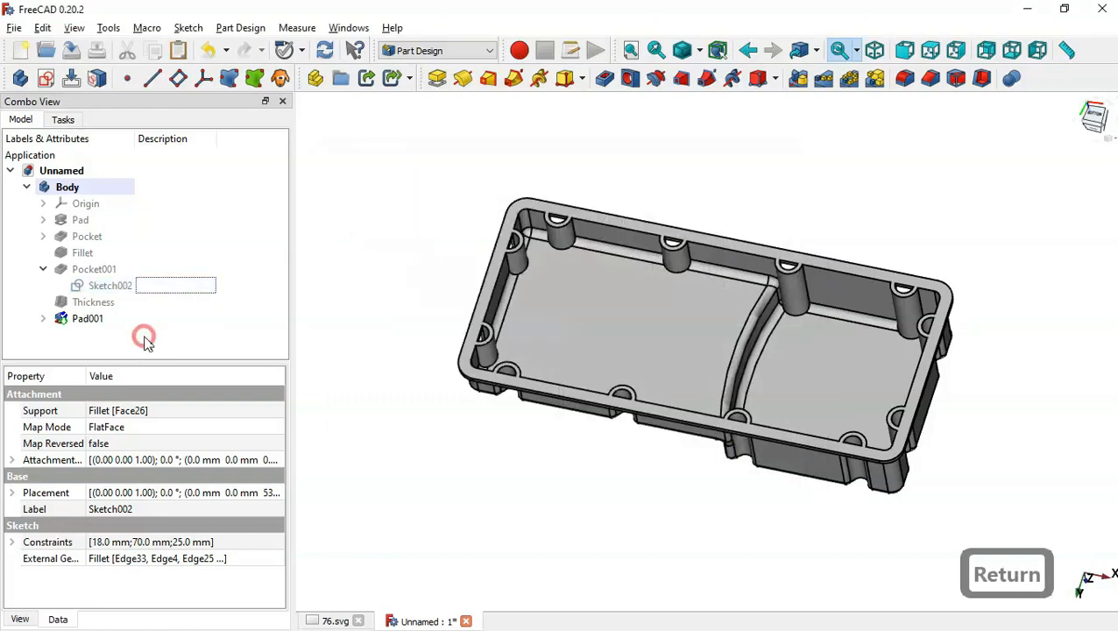
left_click(178, 50)
left_click(79, 336)
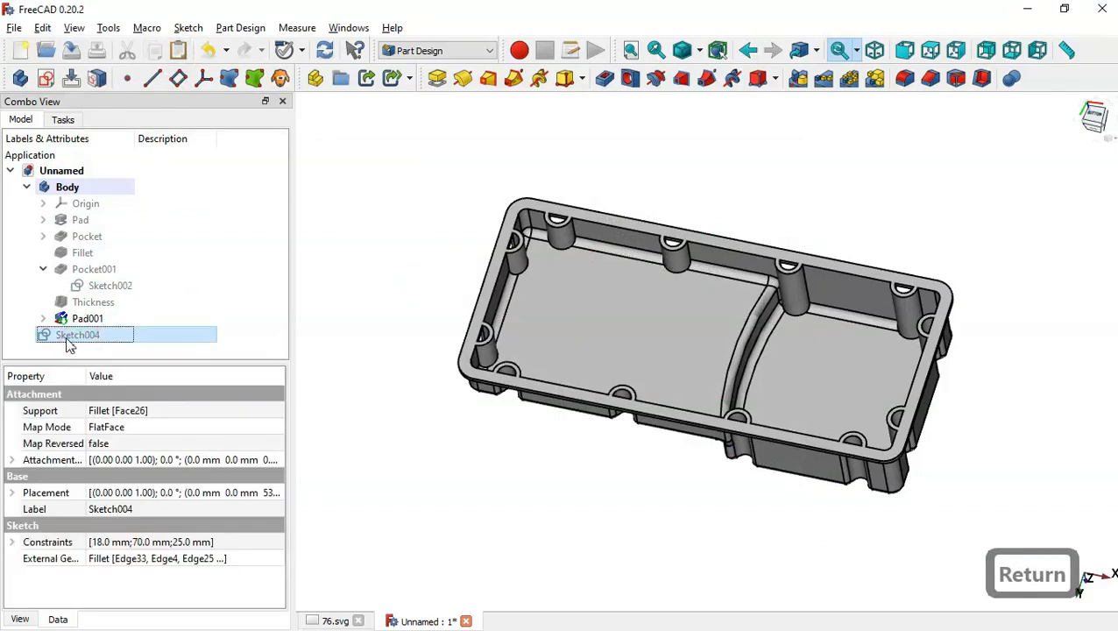
mouse_move(68, 340)
left_mouse_down()
mouse_move(188, 216)
mouse_move(140, 194)
mouse_move(167, 363)
mouse_move(142, 347)
mouse_move(147, 188)
left_mouse_up()
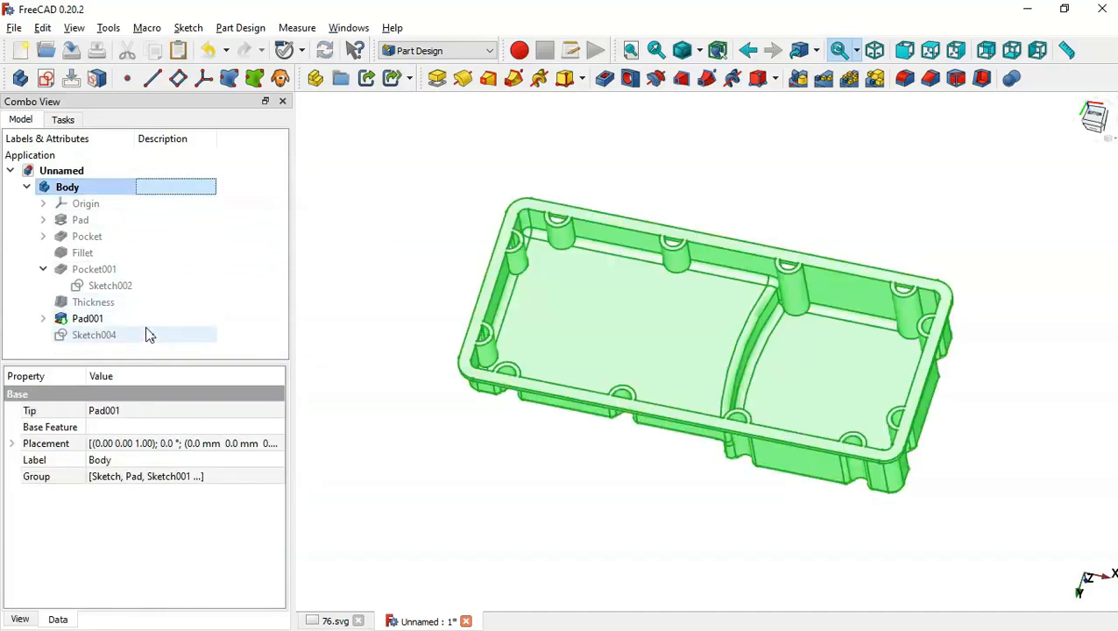
left_click(145, 334)
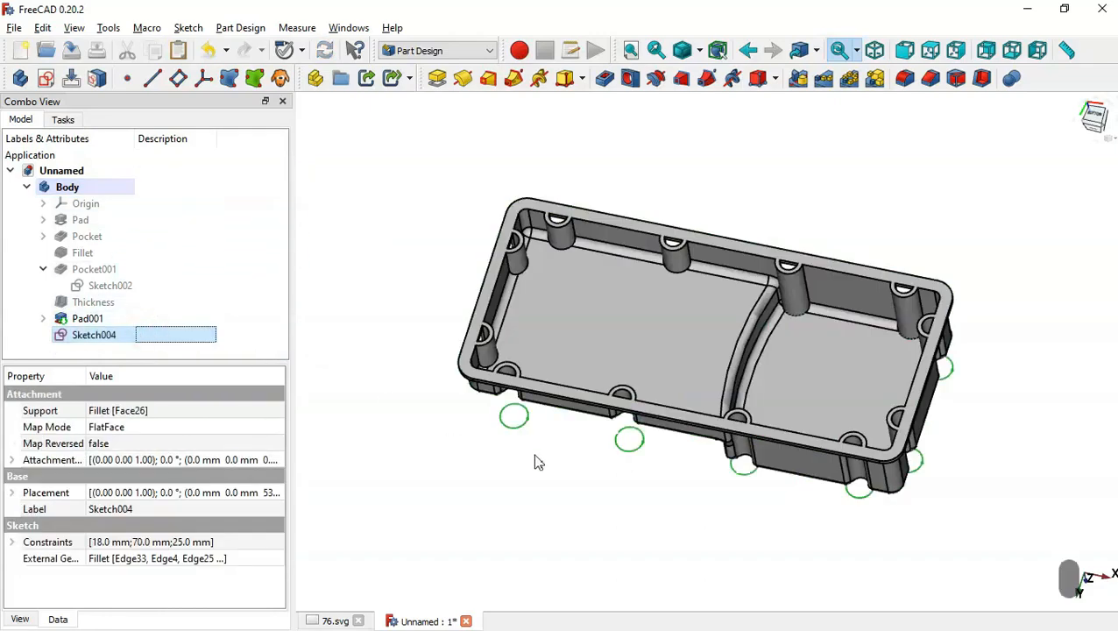
middle_click_drag(806, 200, 611, 410)
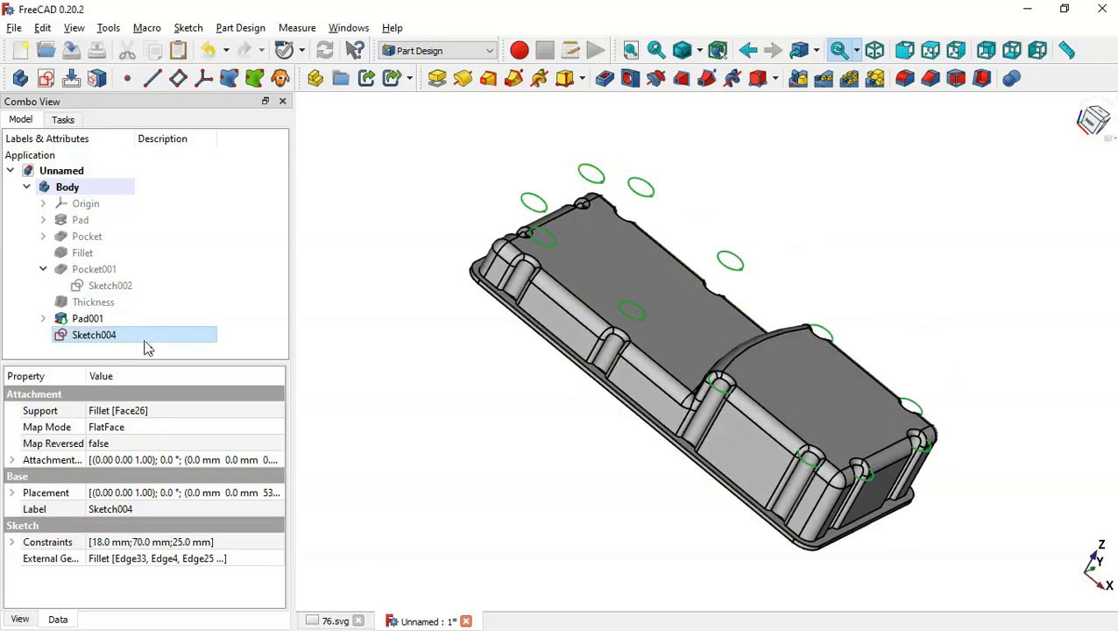
- Open the pasted sketch's attachment settings and clear its Fillet:Face26 reference
left_click(175, 335)
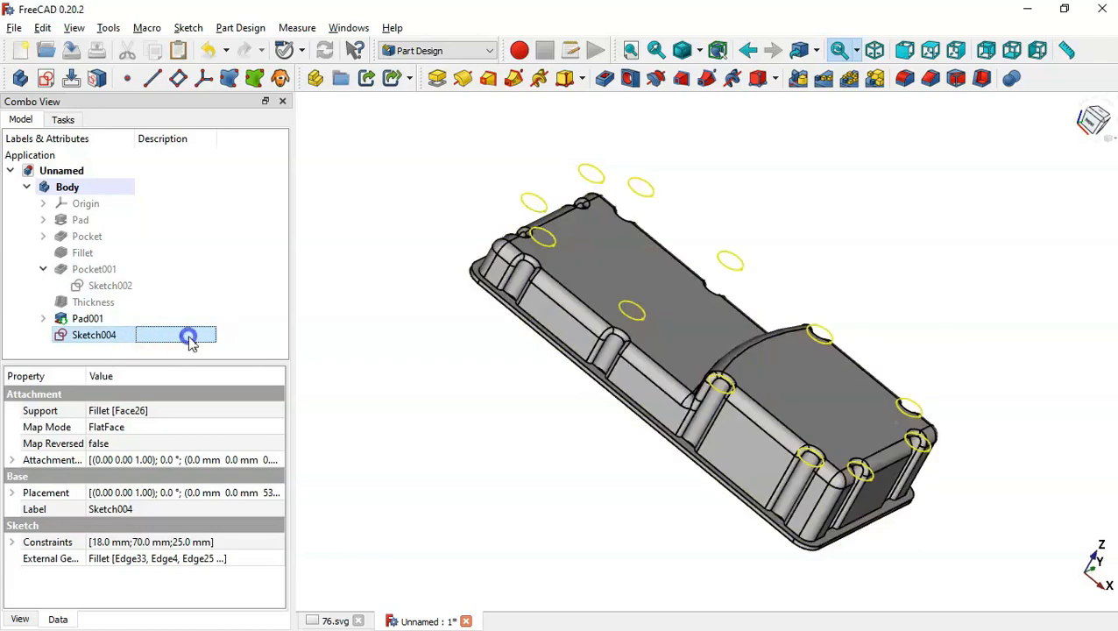
right_click(191, 342)
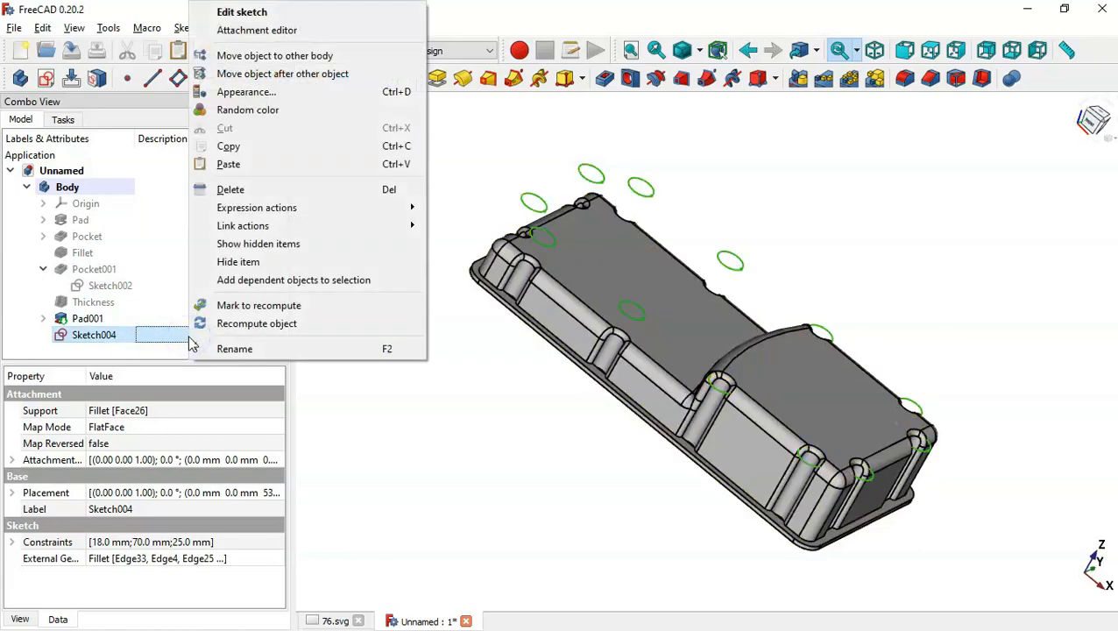
left_click(306, 32)
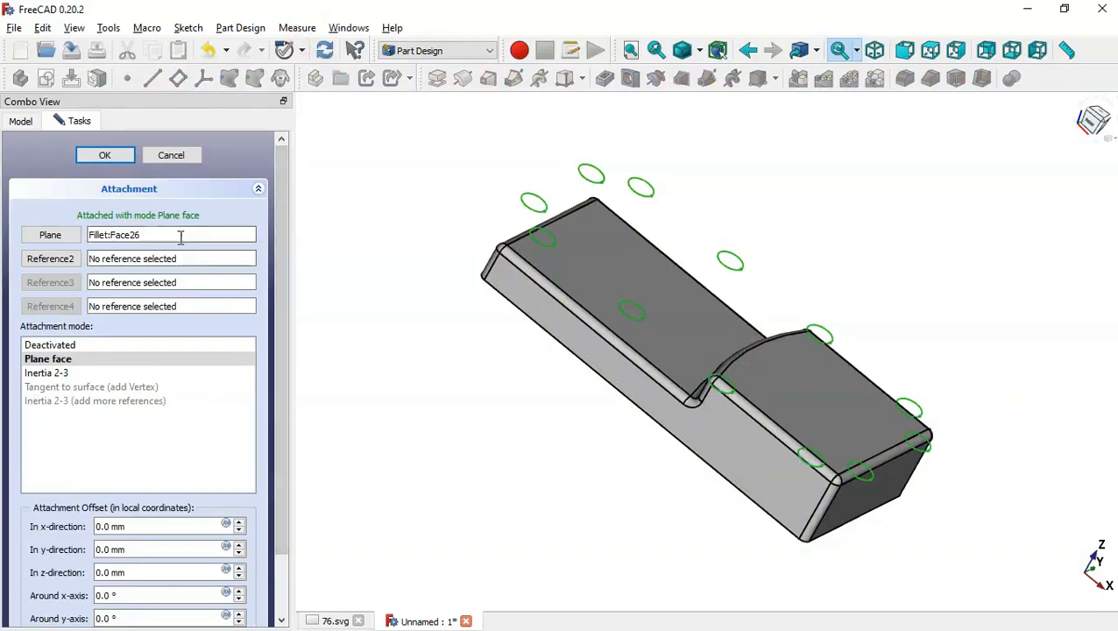
left_click_drag(183, 234, 87, 235)
key("Delete")
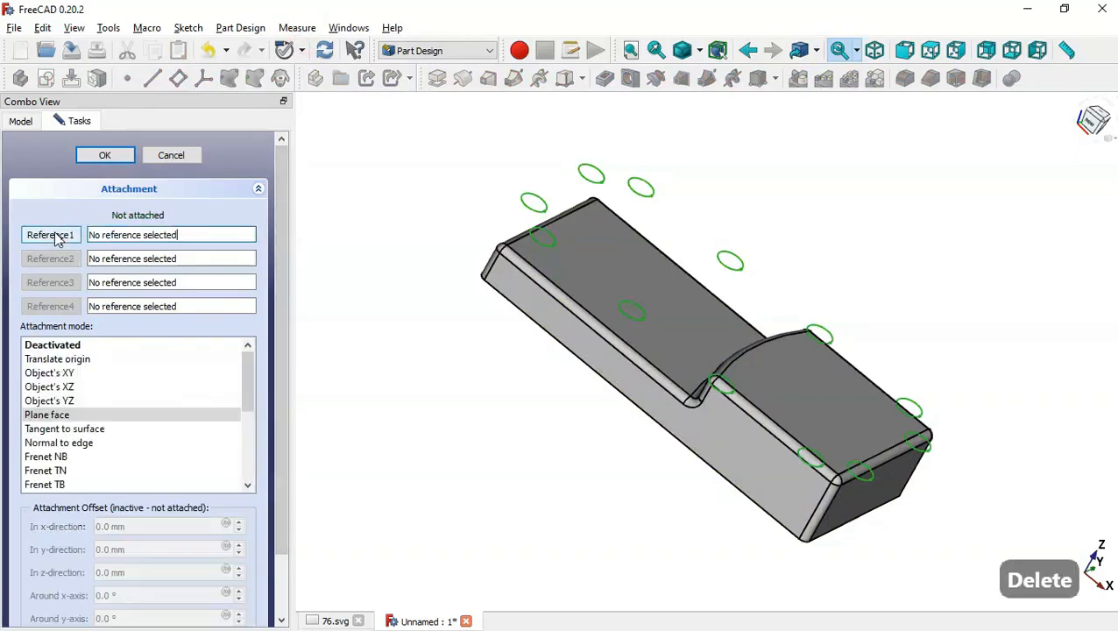
- Show Pad001 in place of the Fillet body while keeping the sketch's attachment editing open
left_click(21, 121)
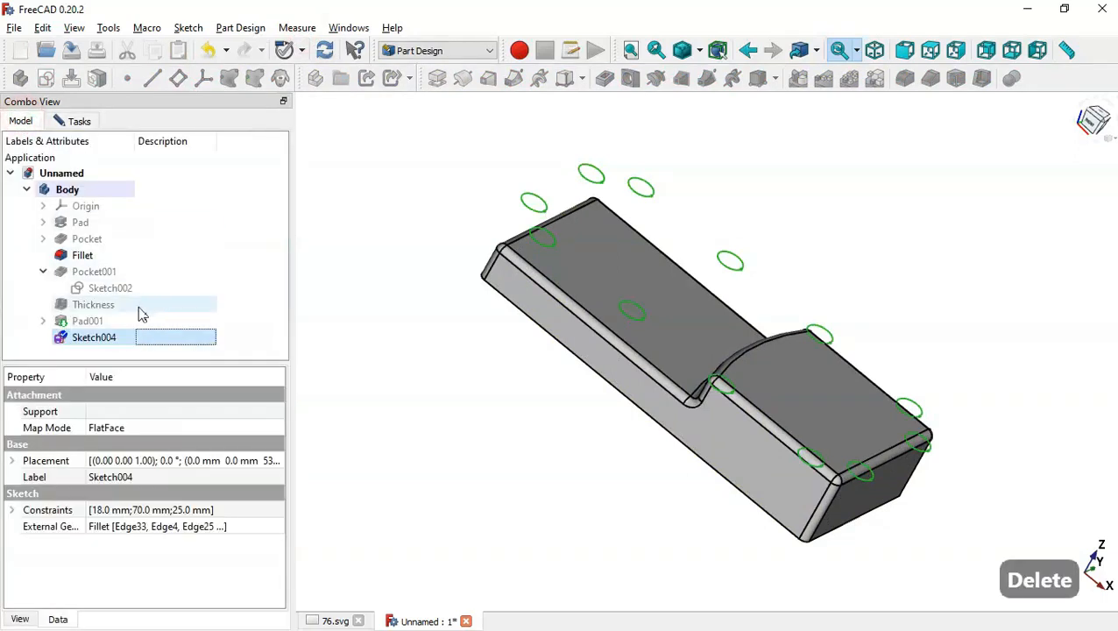
left_click(88, 322)
key("space")
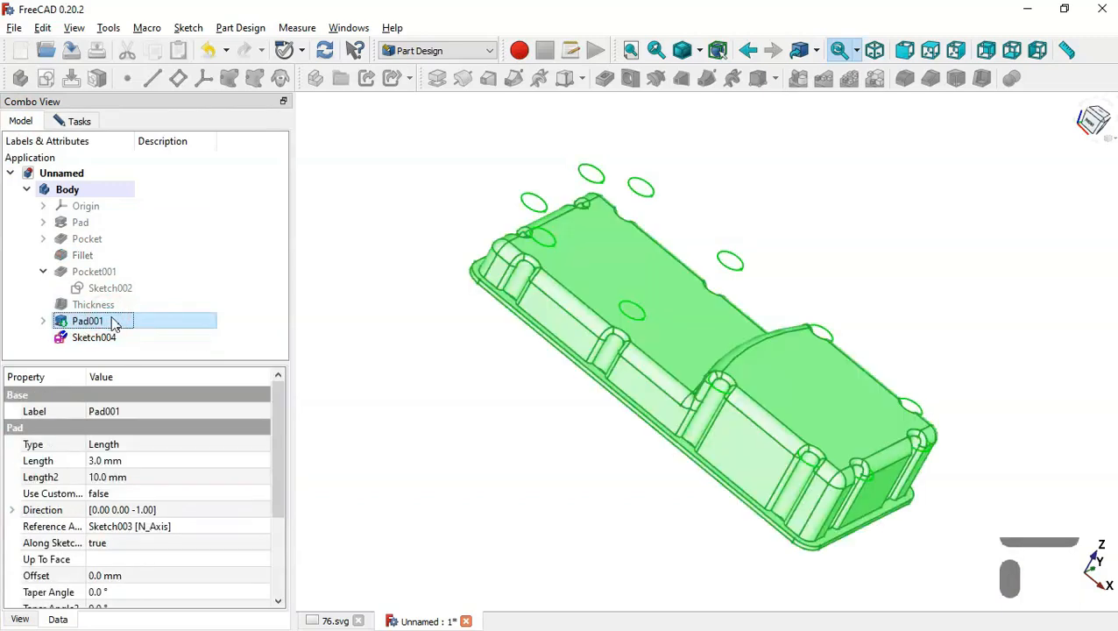
left_click(438, 412)
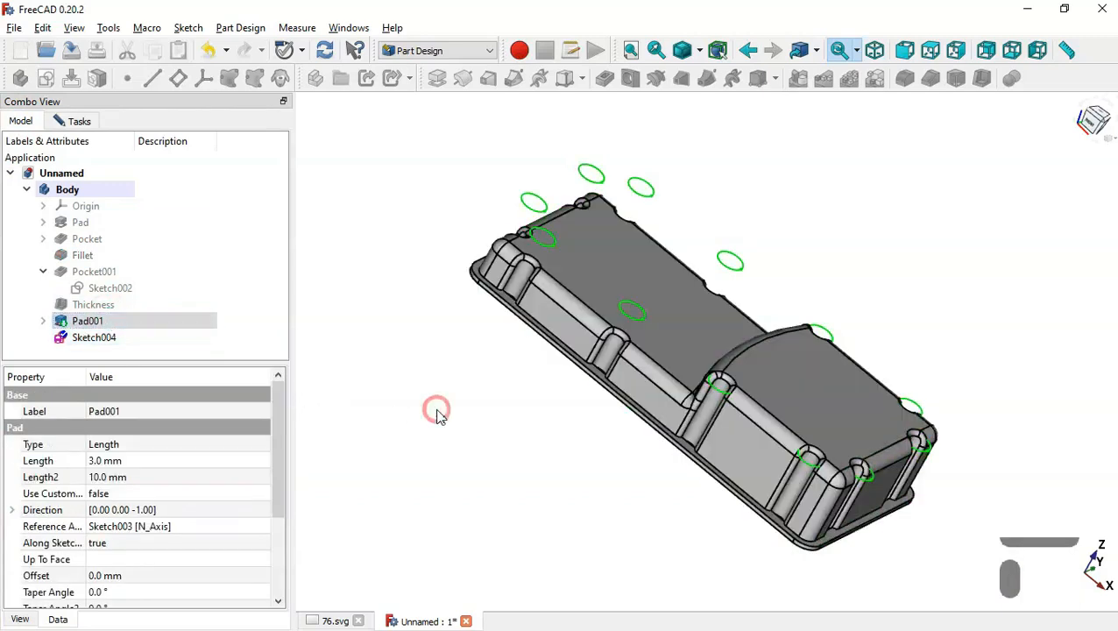
left_click(58, 123)
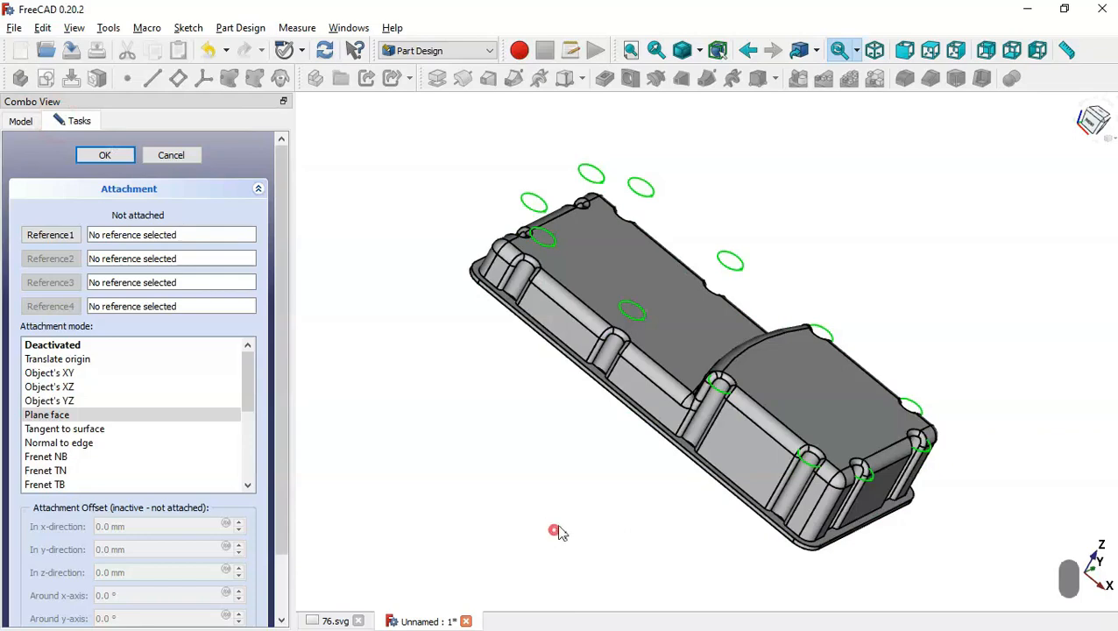
- Attach the pasted sketch to the flange's flat rim face on Pad001 in Plane face mode
left_click_drag(556, 529, 643, 324)
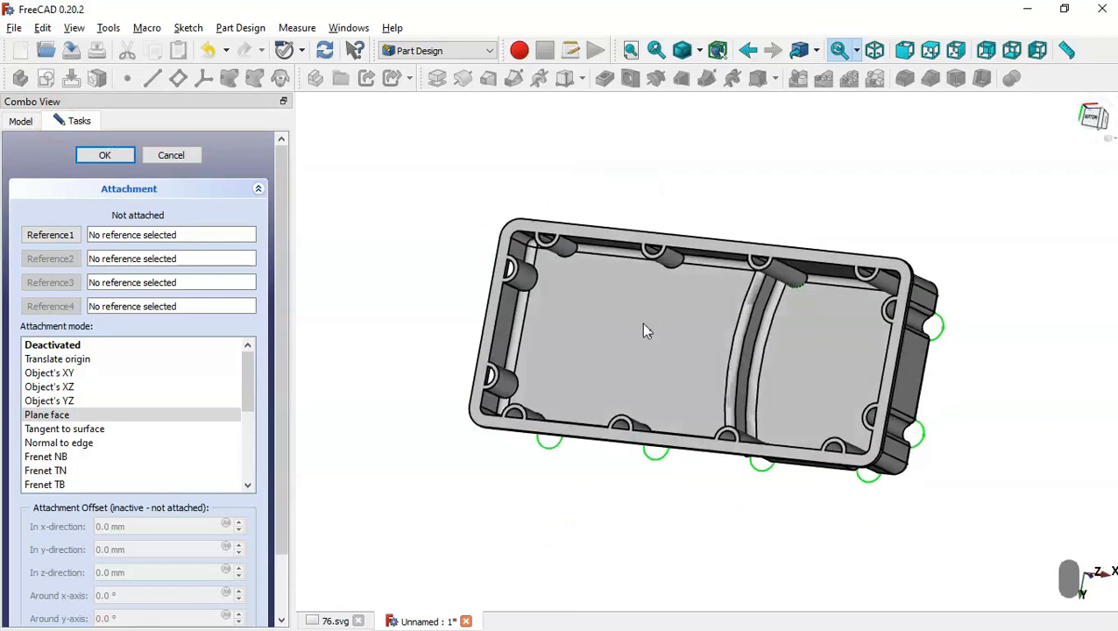
left_click(48, 235)
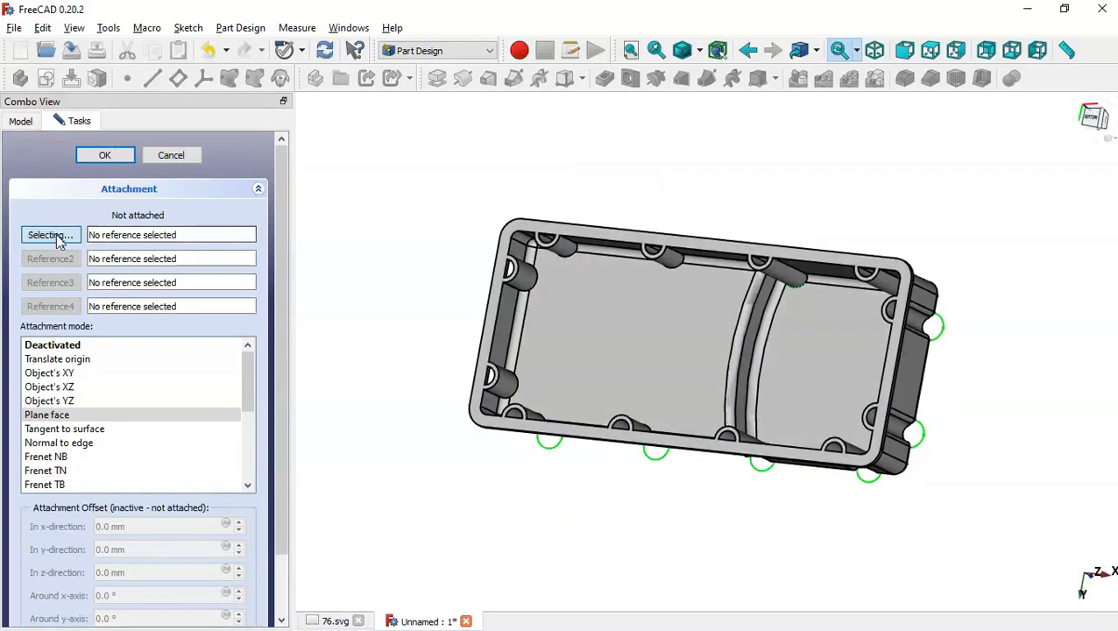
left_click(679, 247)
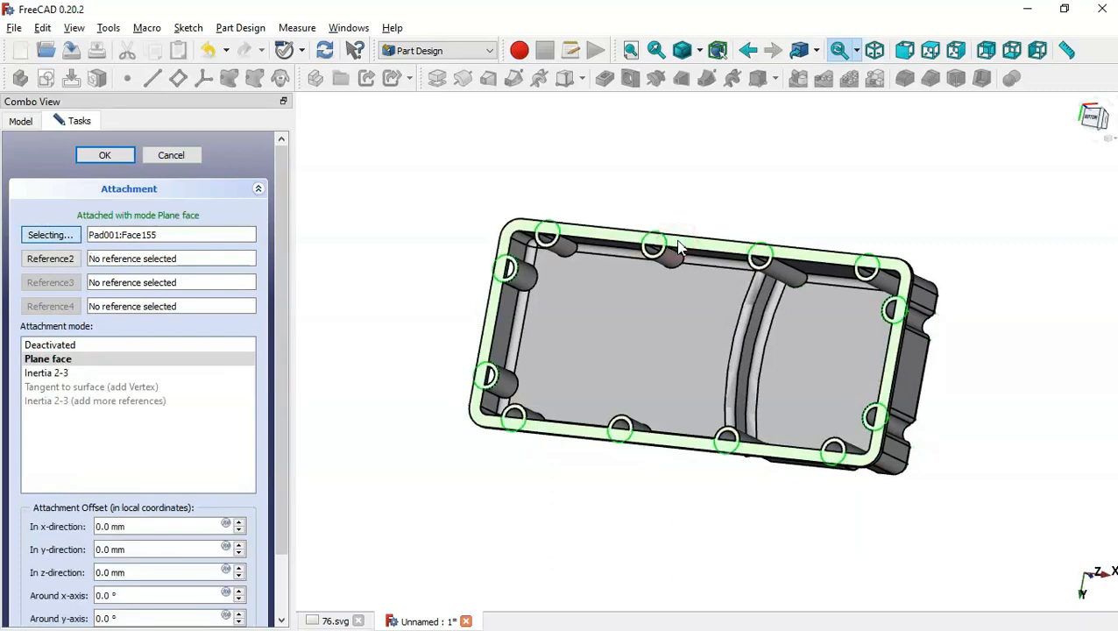
left_click(104, 155)
- Set the diameter of the pasted sketch's circles to 15 mm and close the sketch
scroll(710, 252, "up", 5)
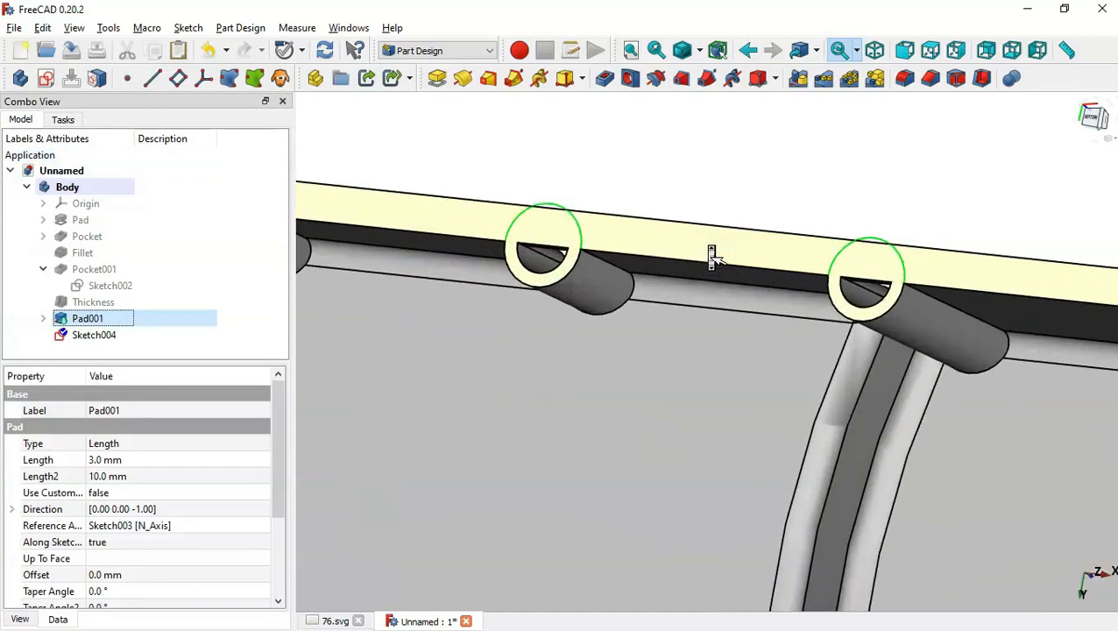
left_click(934, 243)
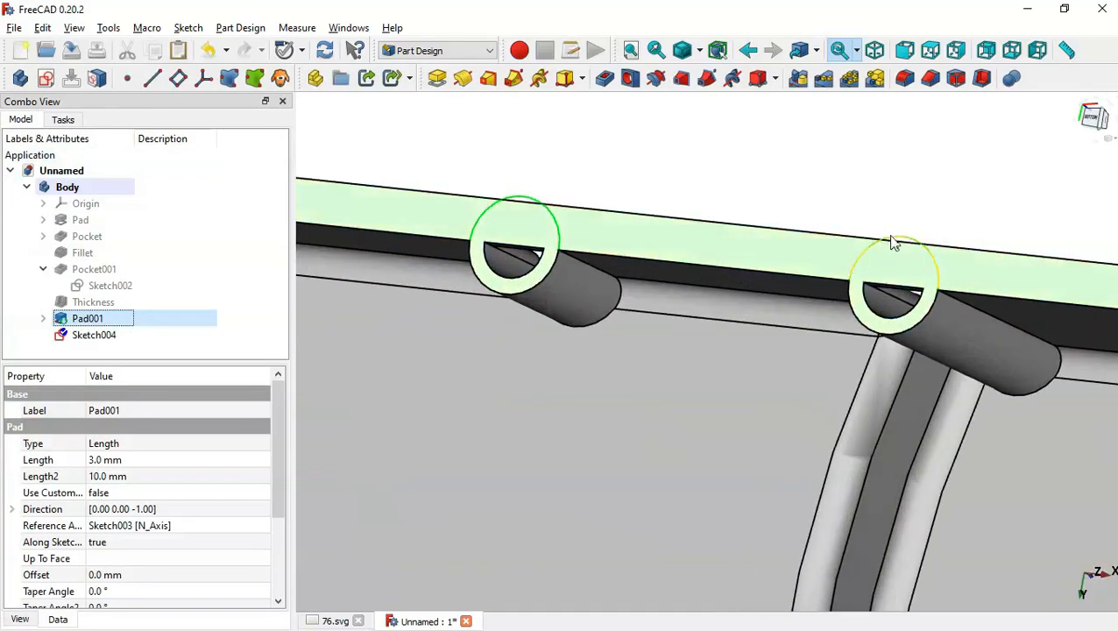
double_click(123, 334)
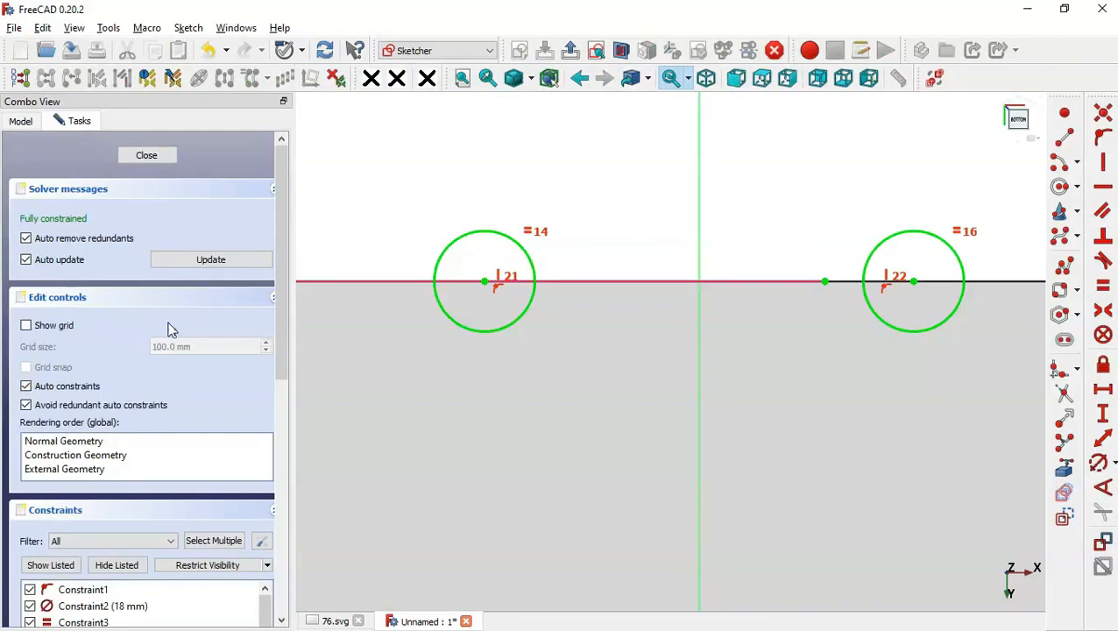
scroll(622, 333, "down", 5)
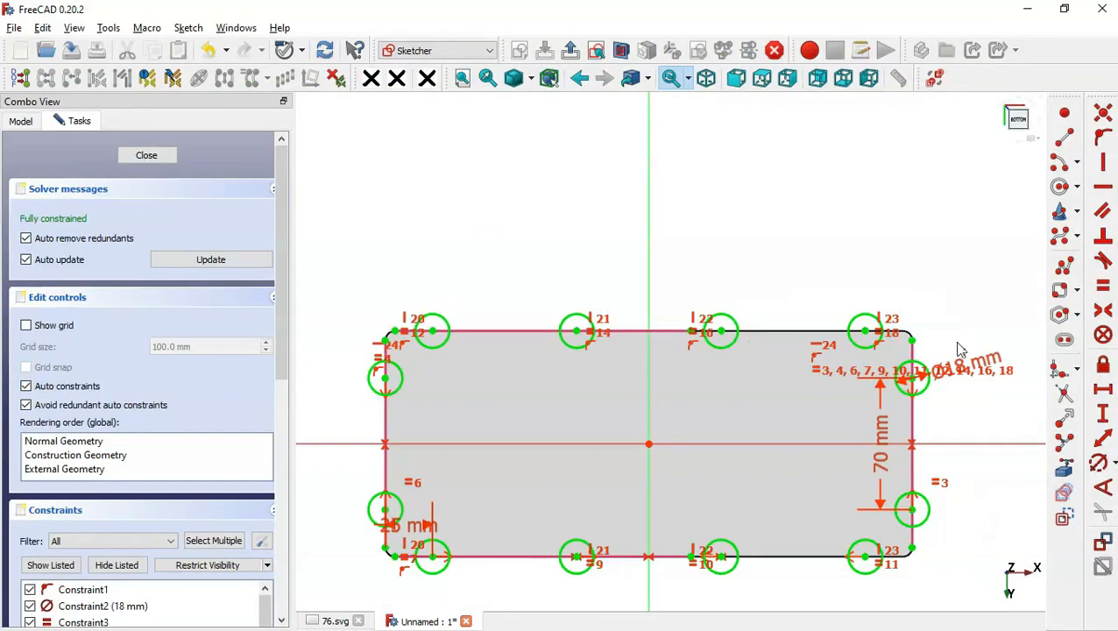
scroll(1007, 388, "up", 5)
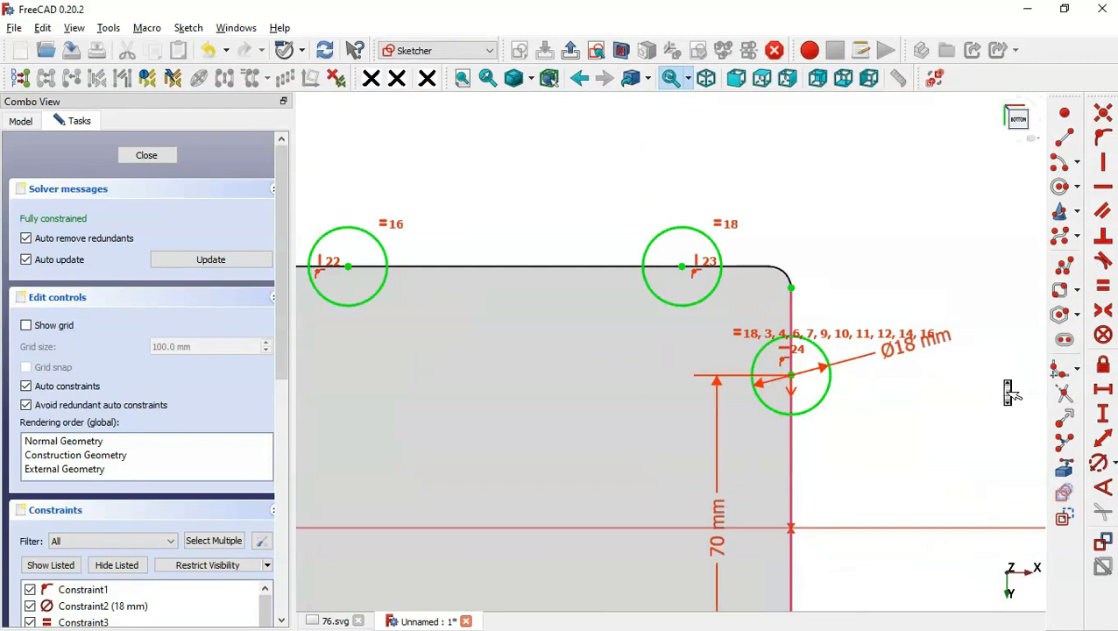
double_click(890, 348)
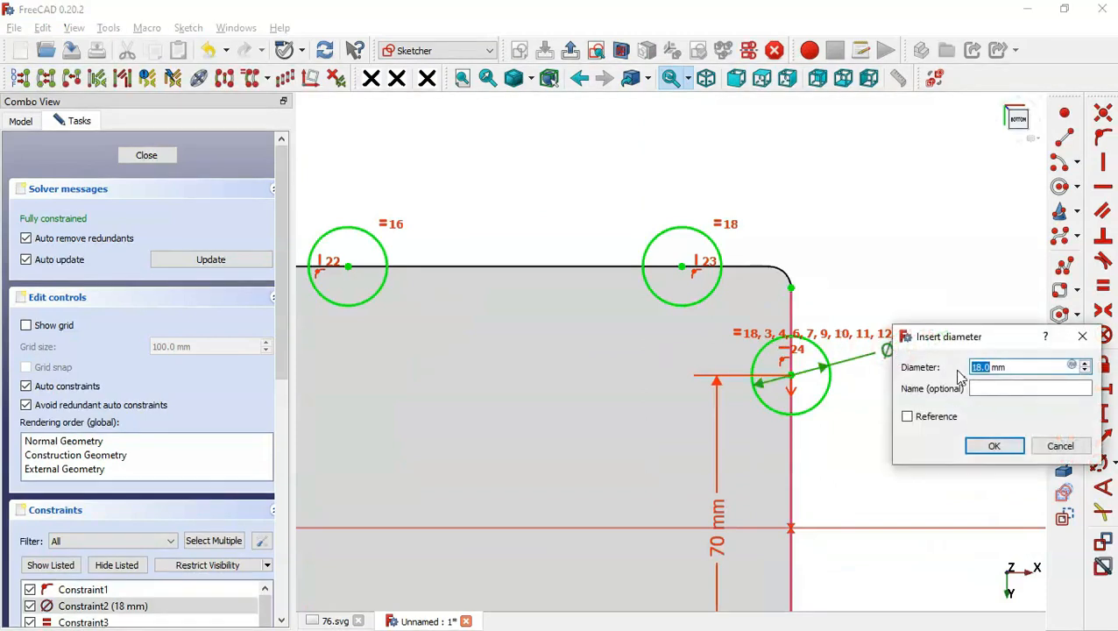
type("15")
key("Return")
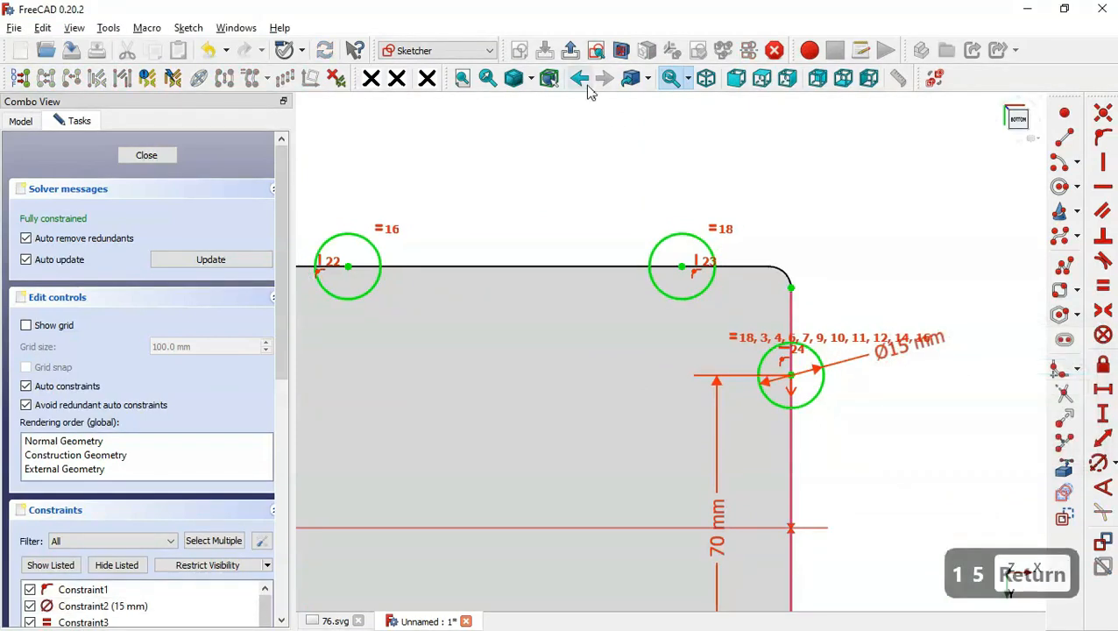
left_click(571, 51)
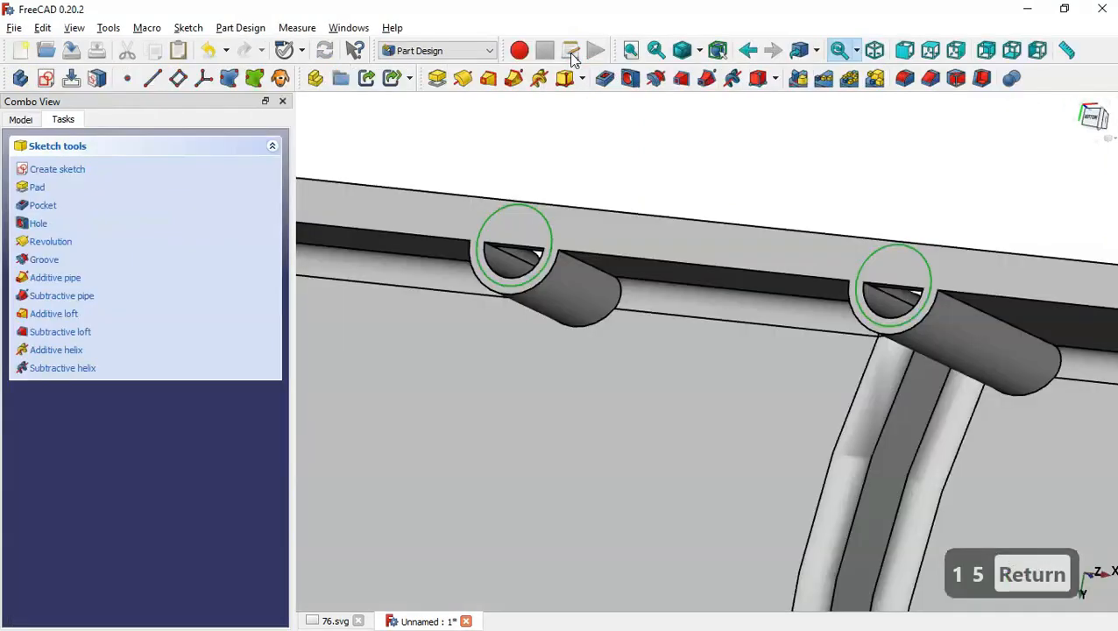
- Pad the circle sketch 3 mm in the reversed direction to fill the semicircular openings in the flange
left_click(438, 77)
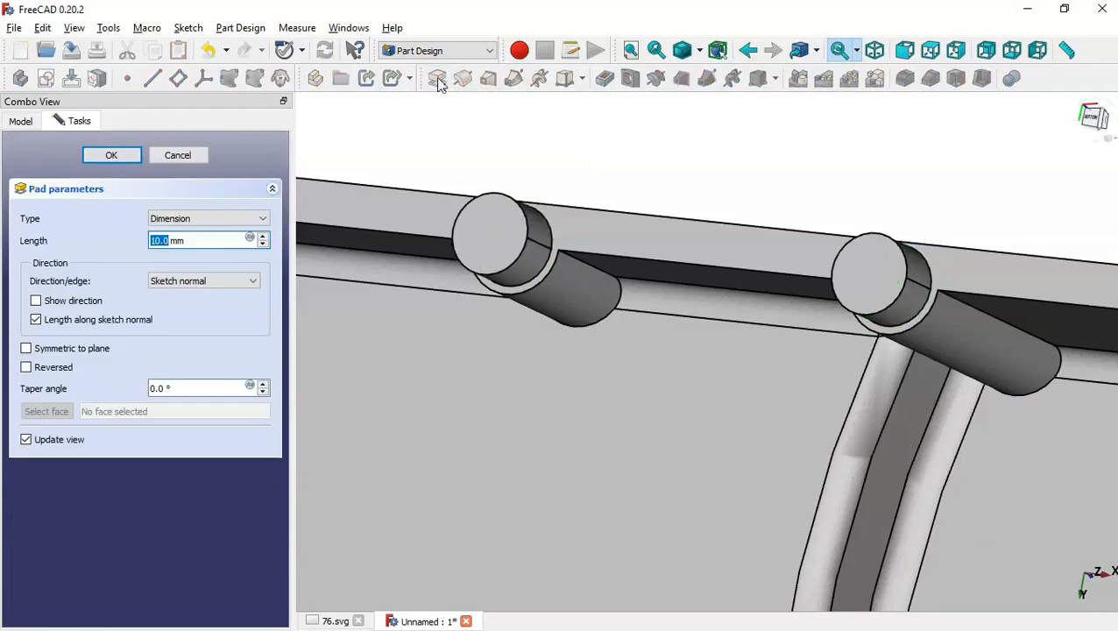
left_click(63, 364)
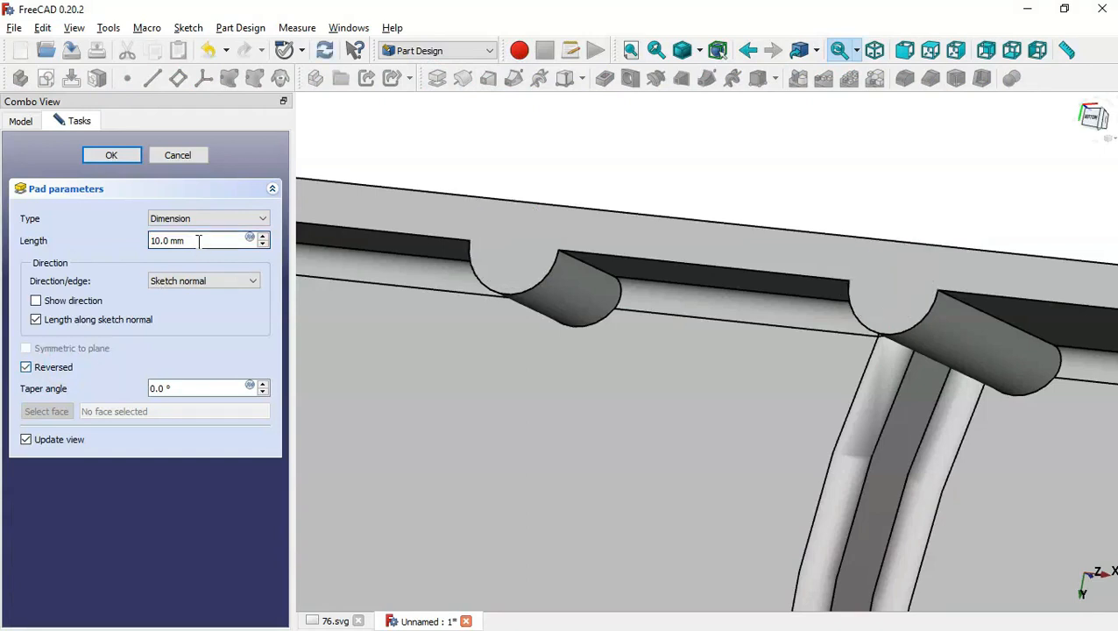
left_click_drag(199, 241, 100, 241)
type("3")
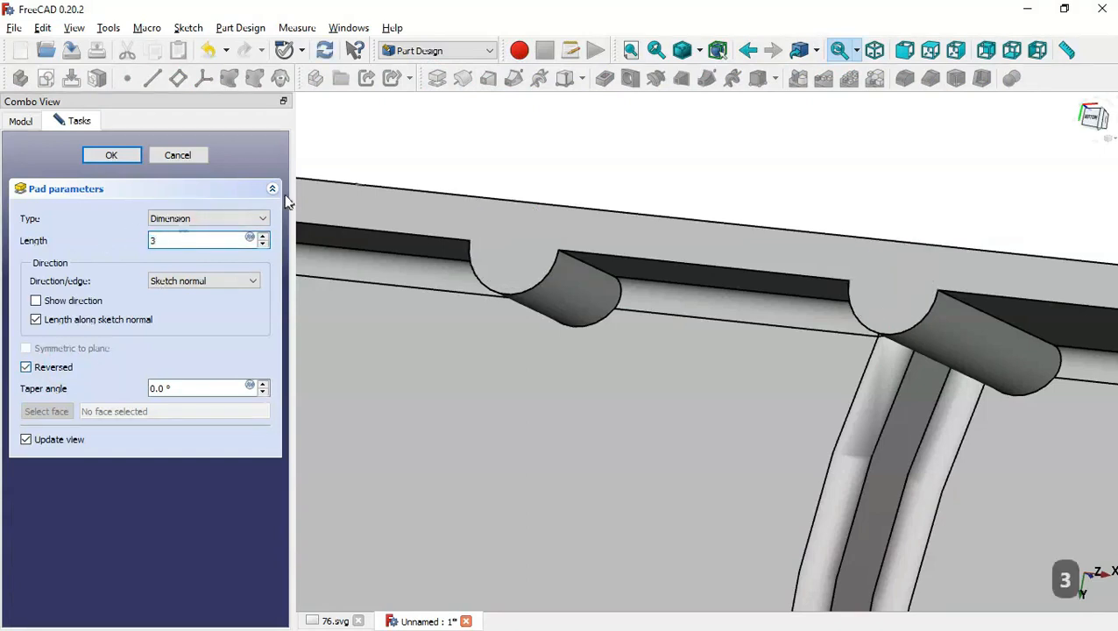
key("Return")
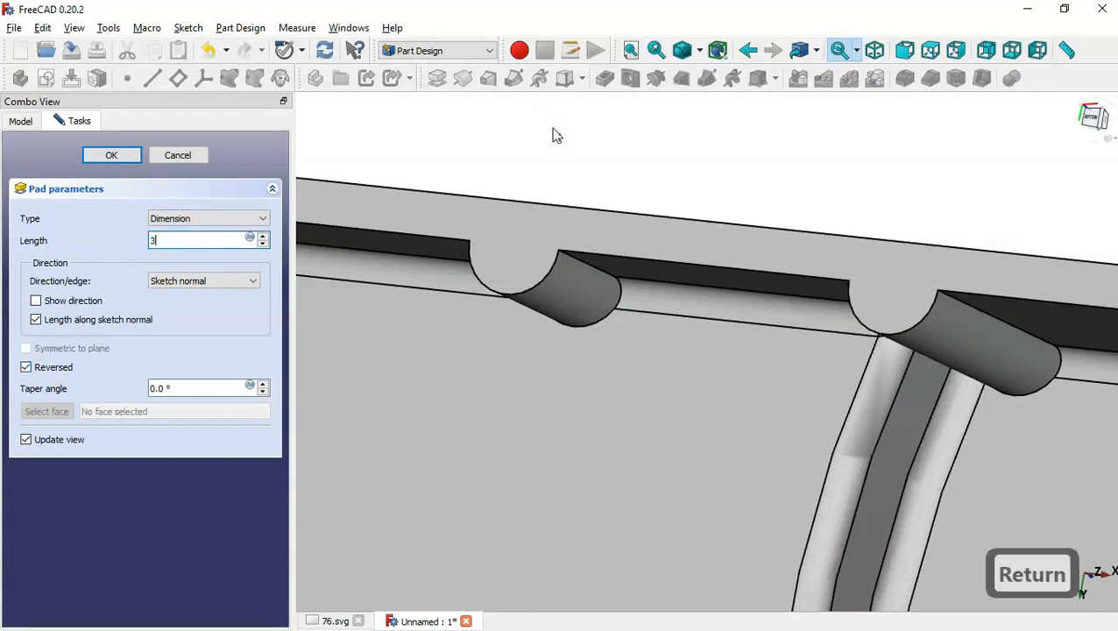
left_click(133, 155)
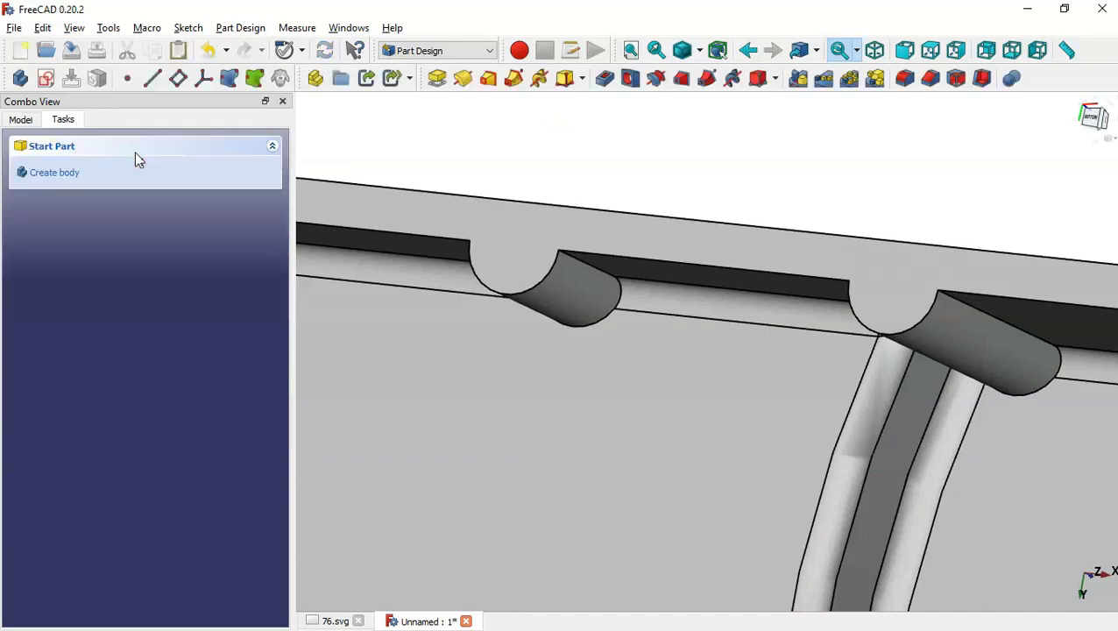
- Compare the filled flange bosses with the plan and isometric views in the 76.svg drawing
scroll(578, 213, "down", 5)
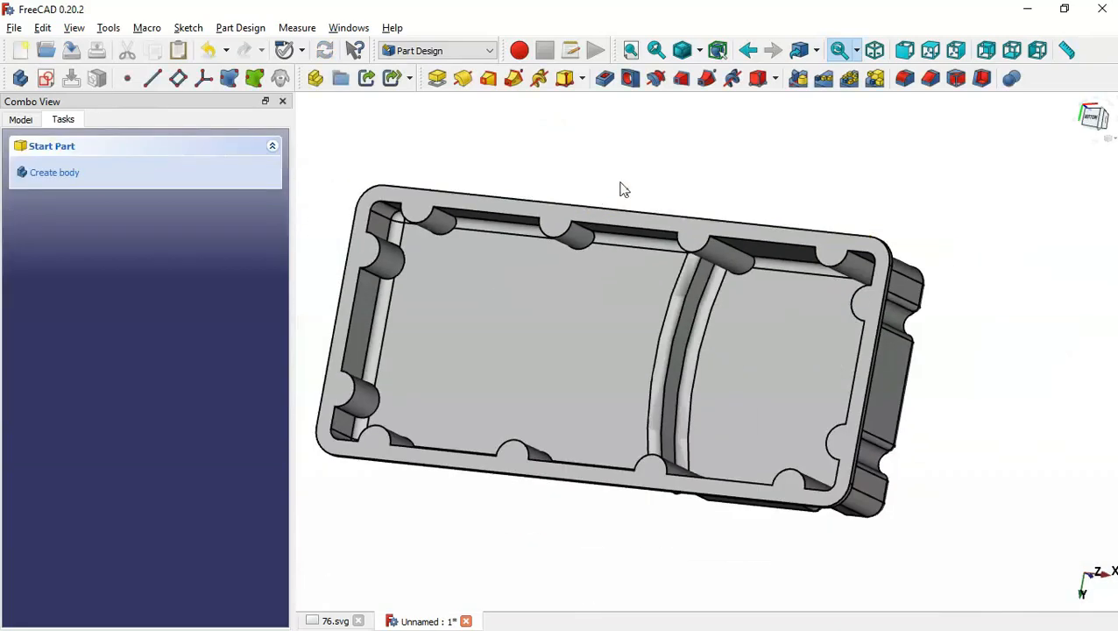
left_click_drag(638, 180, 578, 485)
key("ctrl+Tab")
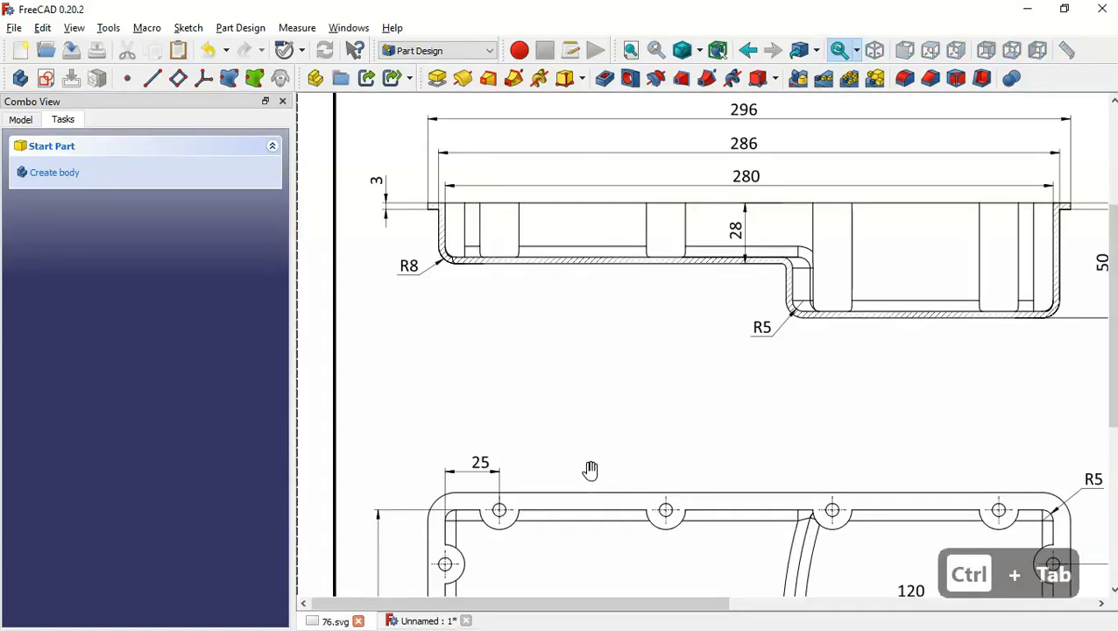
left_click_drag(711, 452, 501, 289)
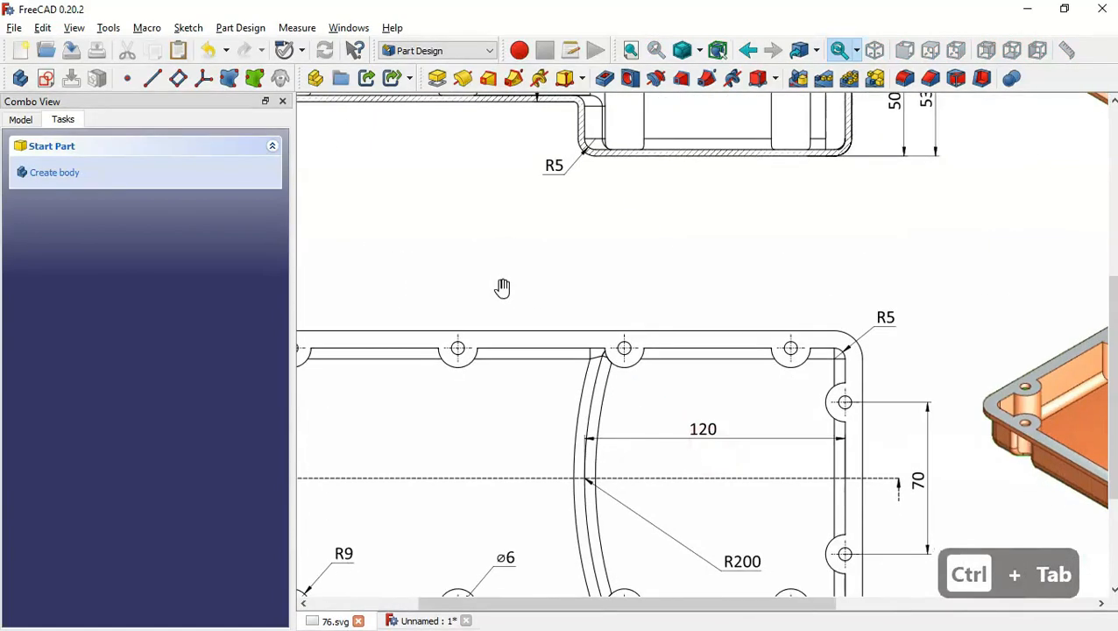
mouse_move(868, 403)
left_mouse_down()
mouse_move(526, 284)
mouse_move(343, 286)
left_mouse_up()
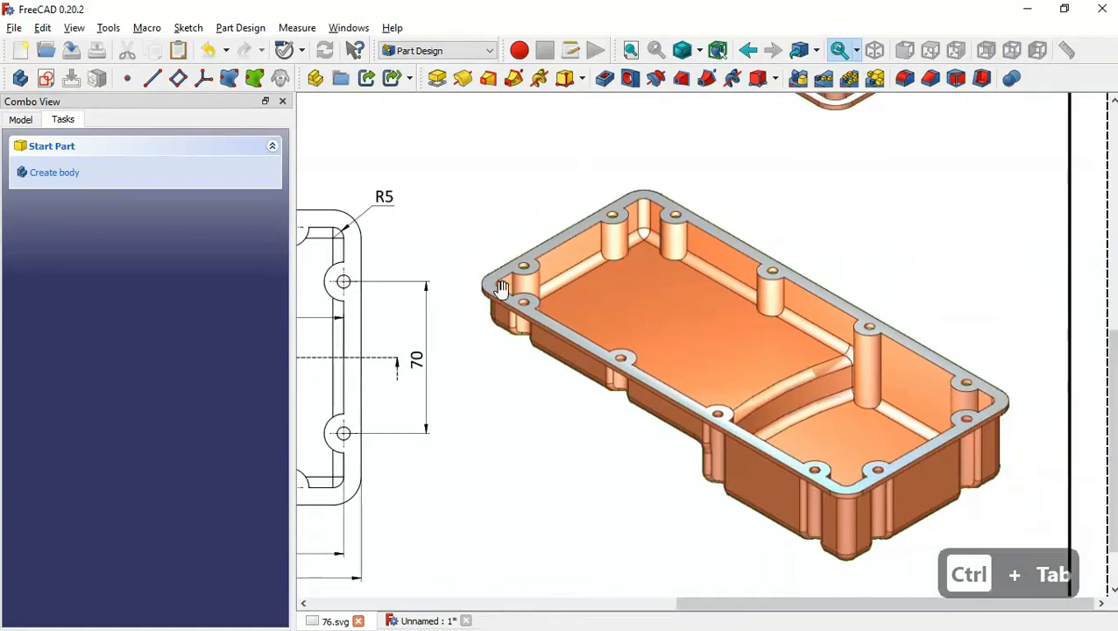
key("ctrl+Tab")
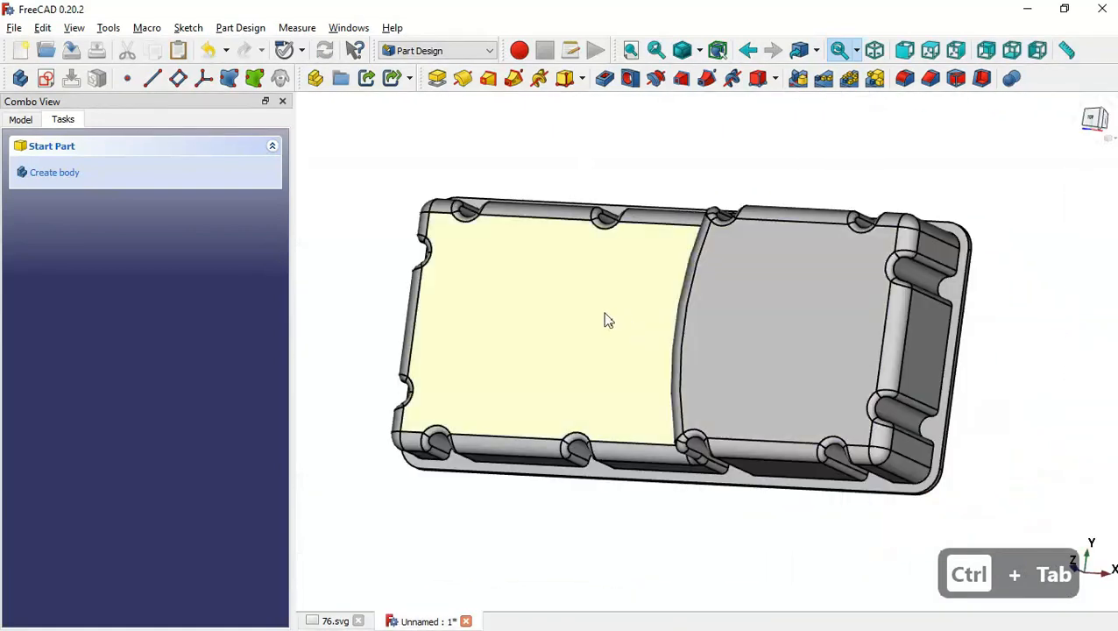
middle_click_drag(443, 527, 585, 375)
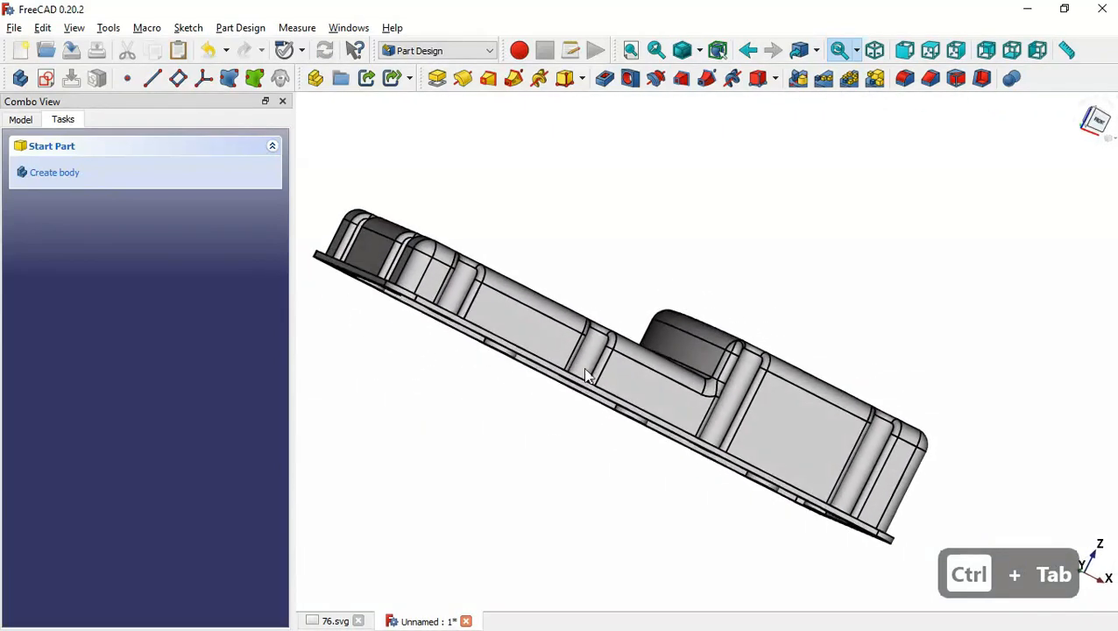
- Copy only Sketch004 from under Pad002, without any of its dependencies, and paste the duplicate into the document
left_click(21, 120)
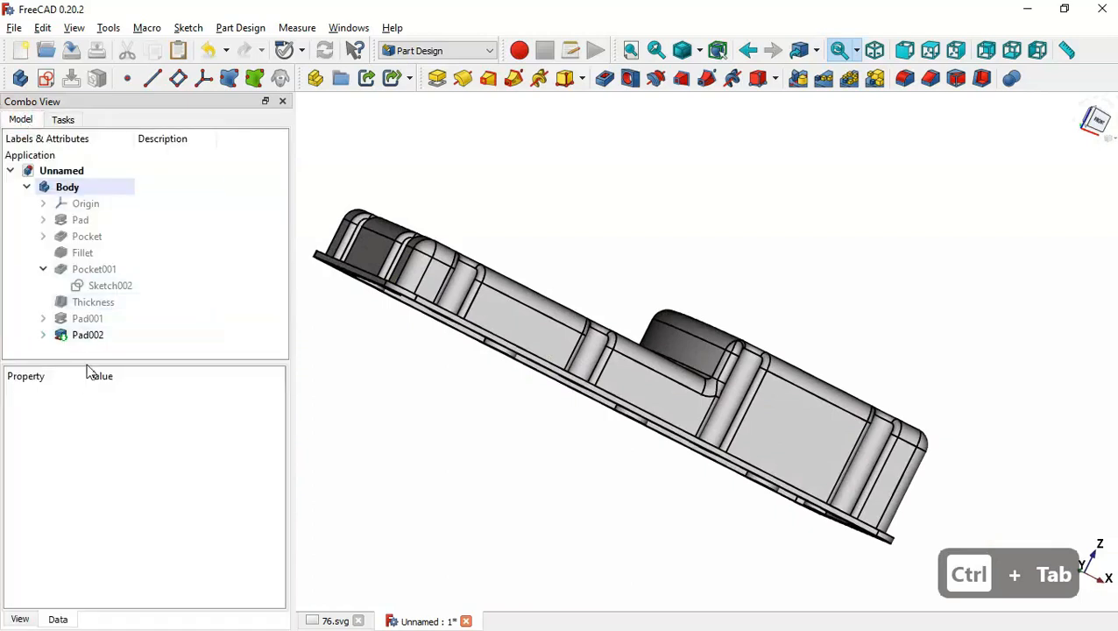
left_click_drag(88, 362, 92, 467)
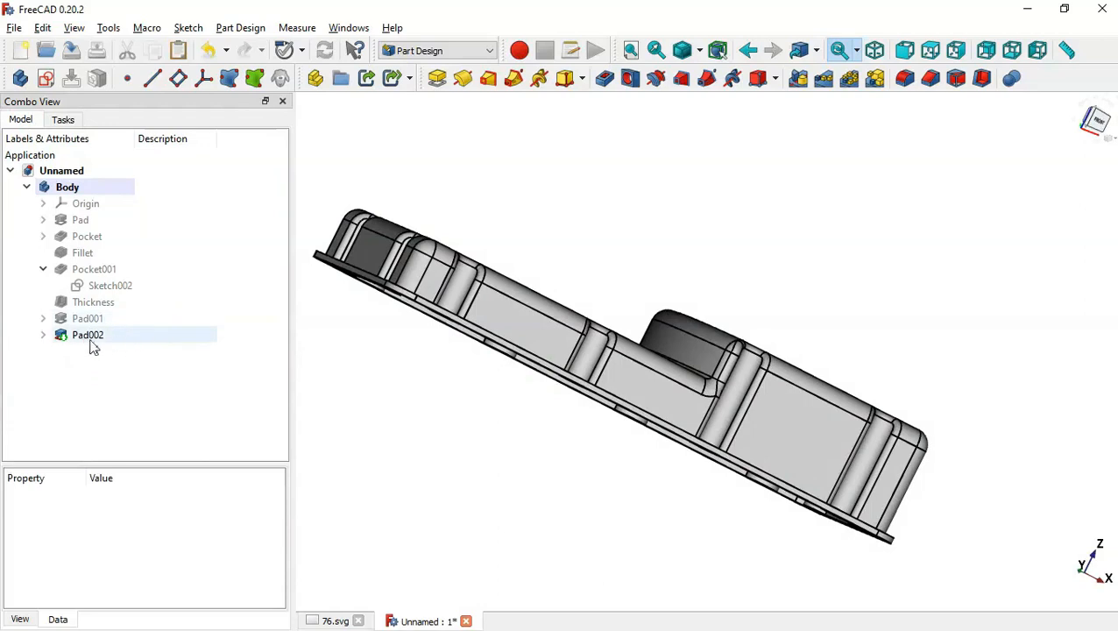
left_click(43, 334)
left_click(118, 354)
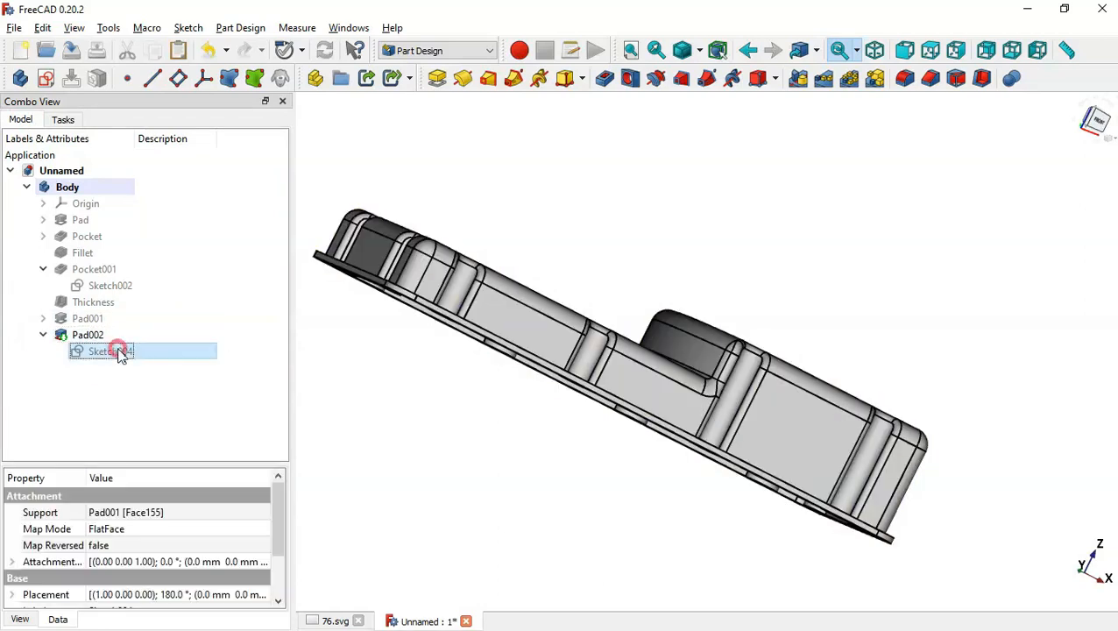
right_click(213, 356)
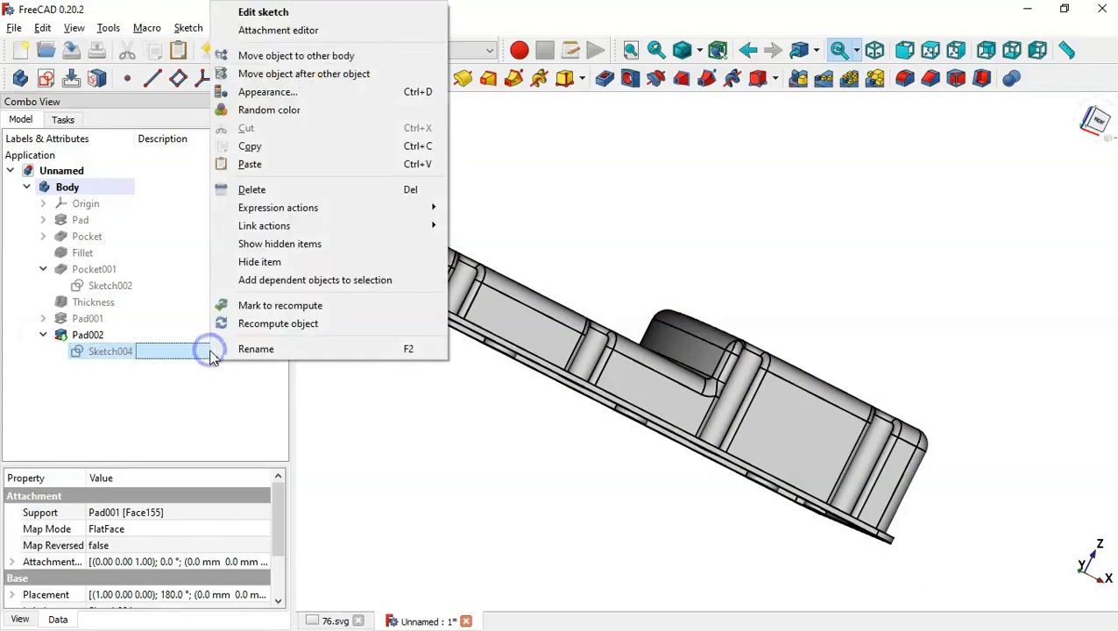
left_click(308, 149)
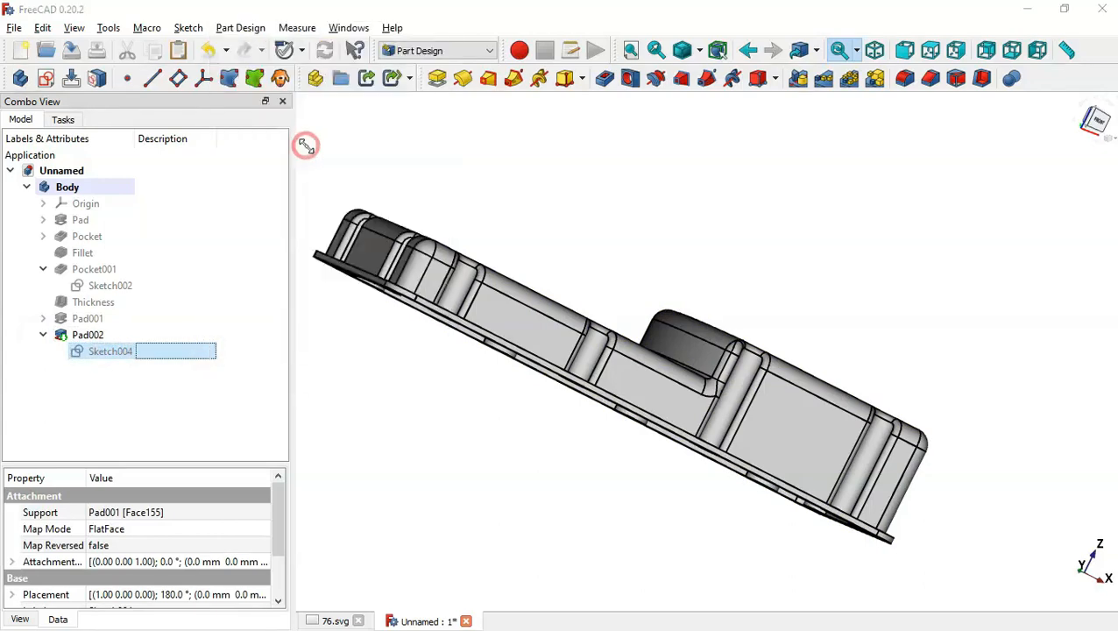
left_click(341, 215)
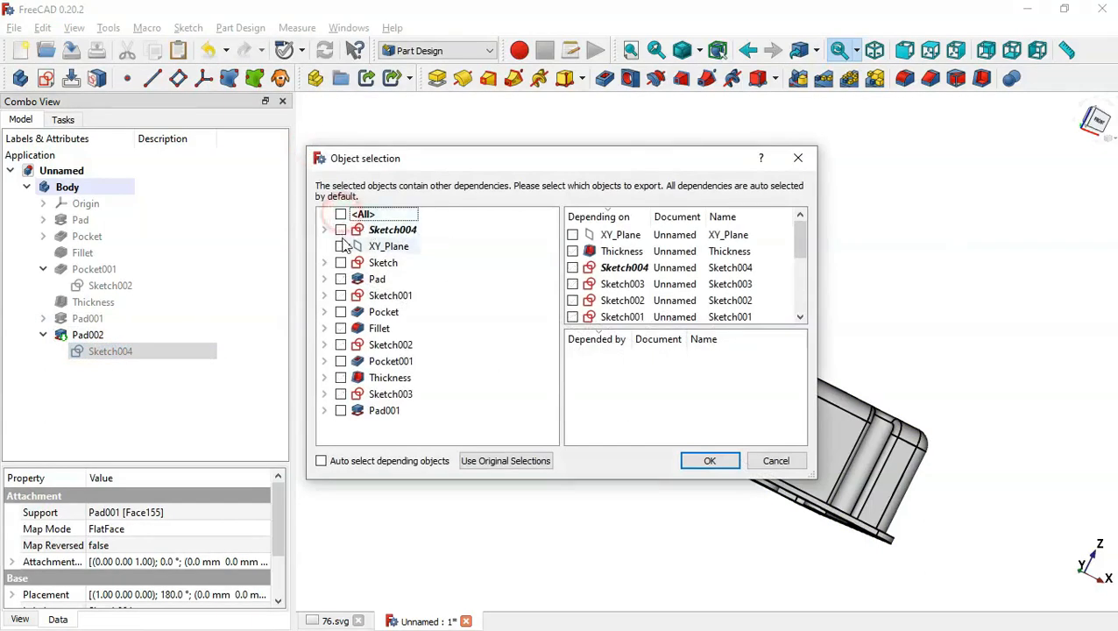
left_click(340, 229)
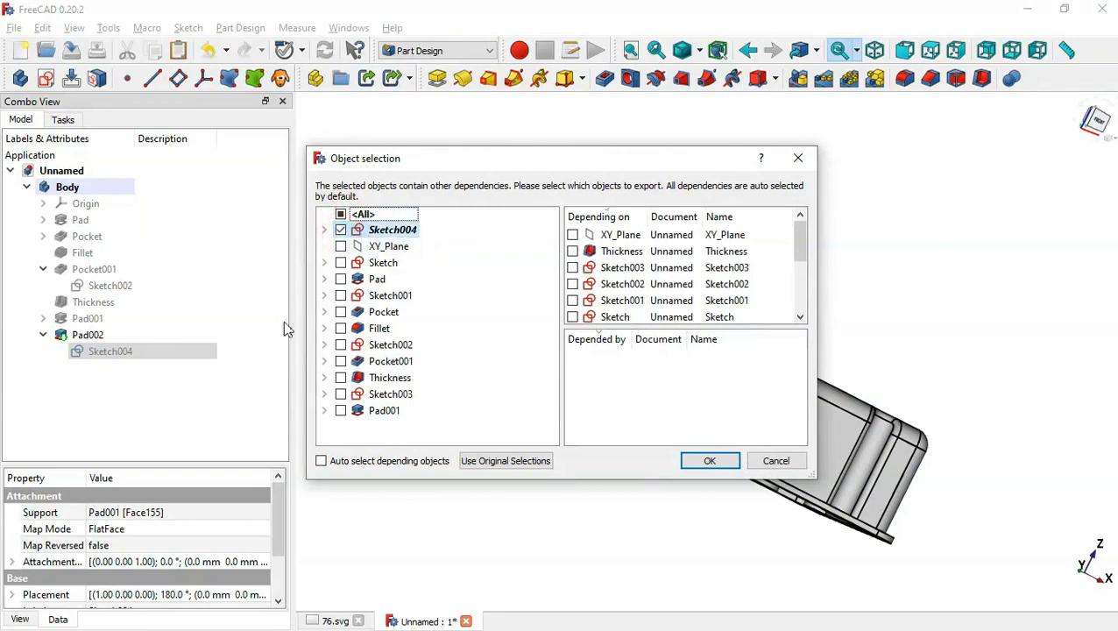
key("Return")
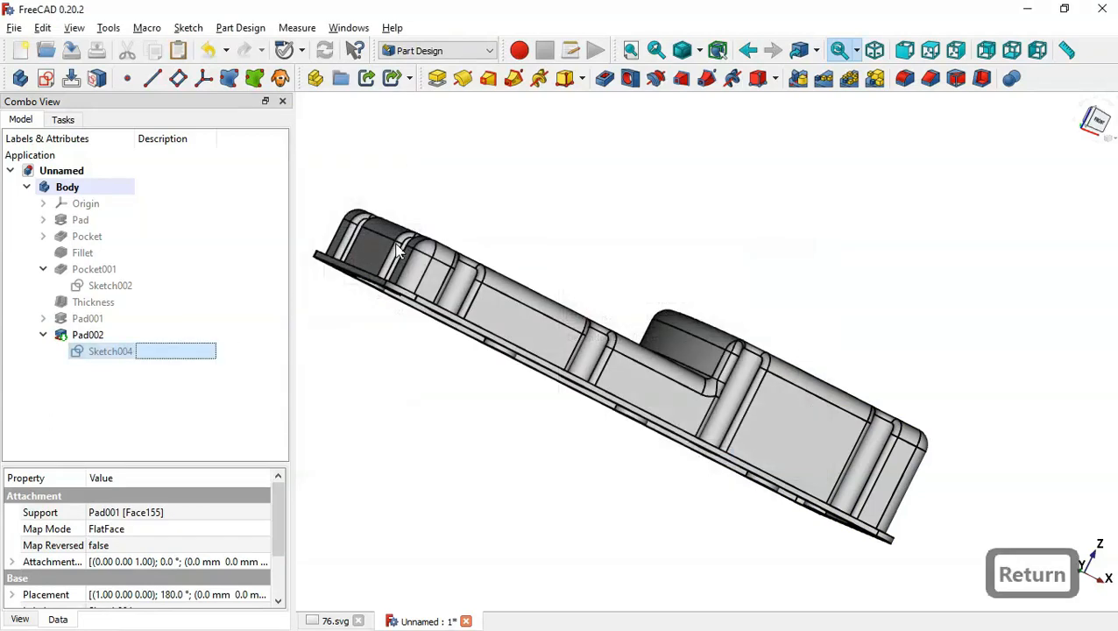
left_click(181, 53)
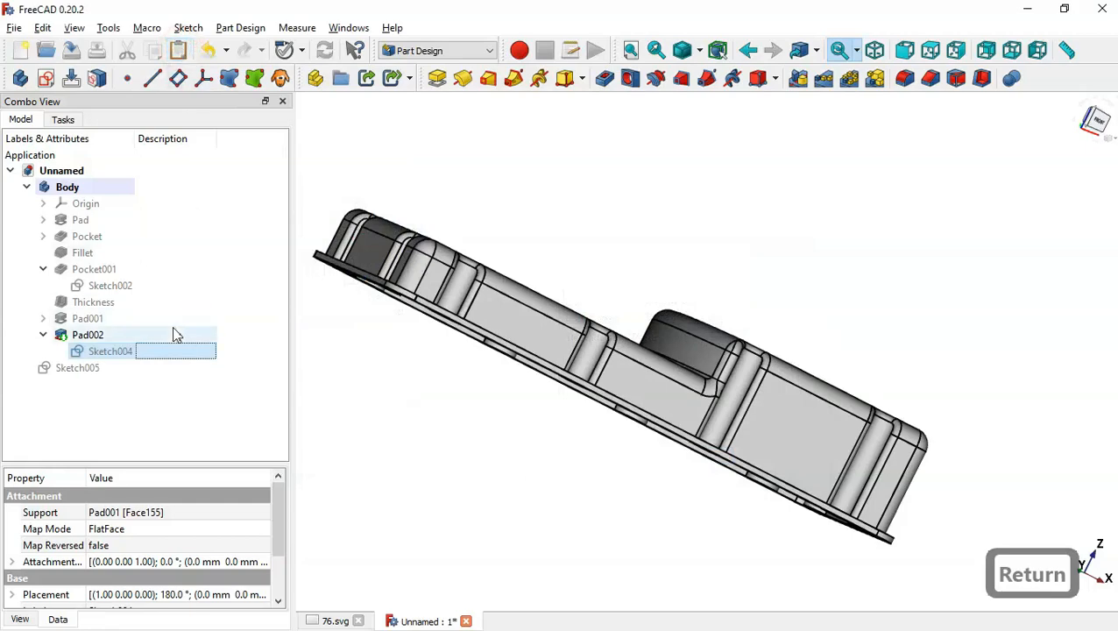
- Move the pasted circle sketch into the Body and make it visible on the flange rim
mouse_move(88, 368)
left_mouse_down()
mouse_move(242, 227)
mouse_move(133, 191)
left_mouse_up()
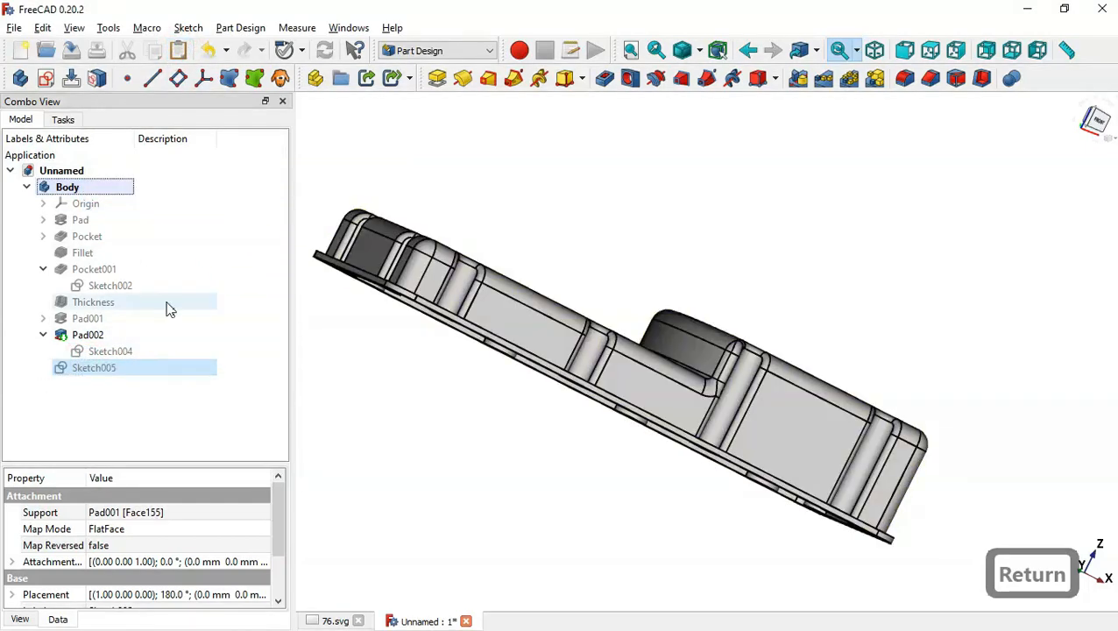
left_click(169, 374)
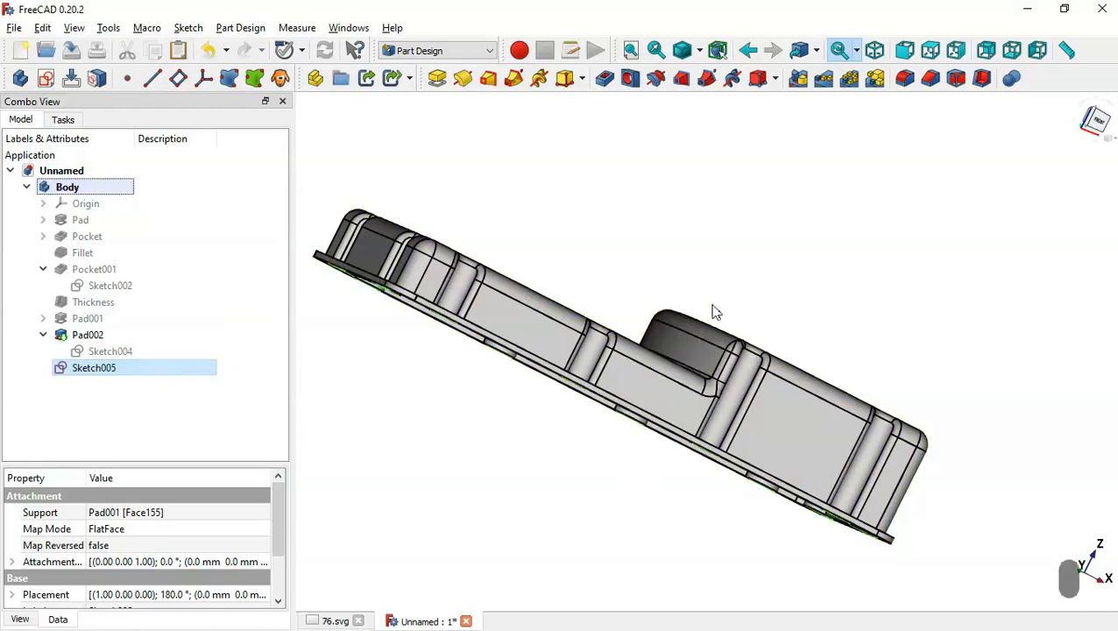
middle_click_drag(612, 379, 618, 239)
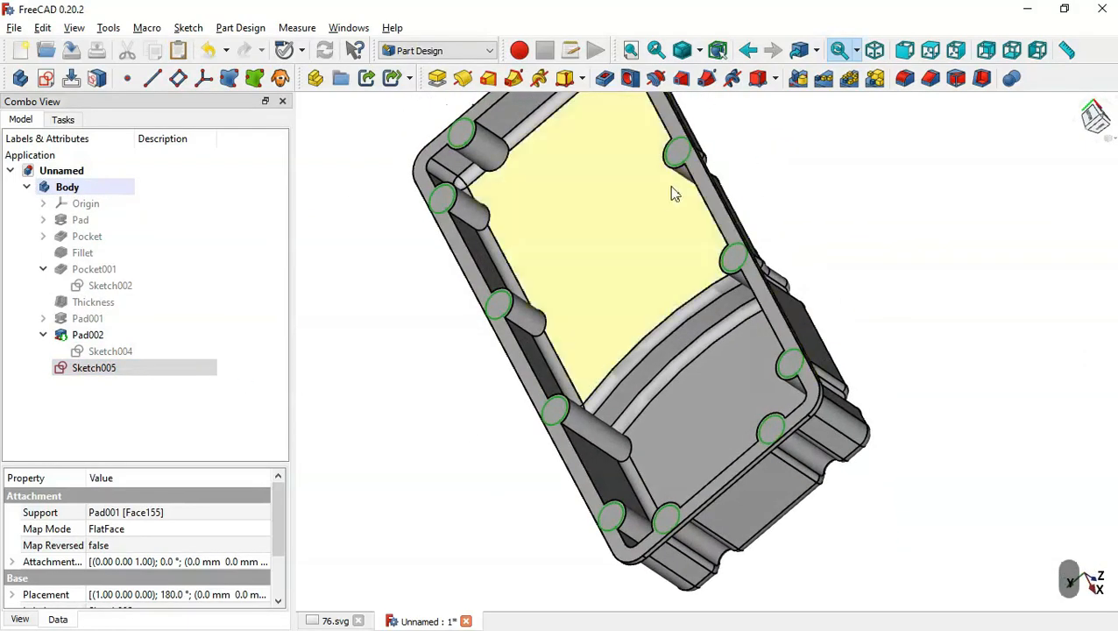
- Set the diameter of the pasted sketch's circles to 6 mm, following the hole callout in the 76.svg drawing, and close the sketch
key("ctrl+Tab")
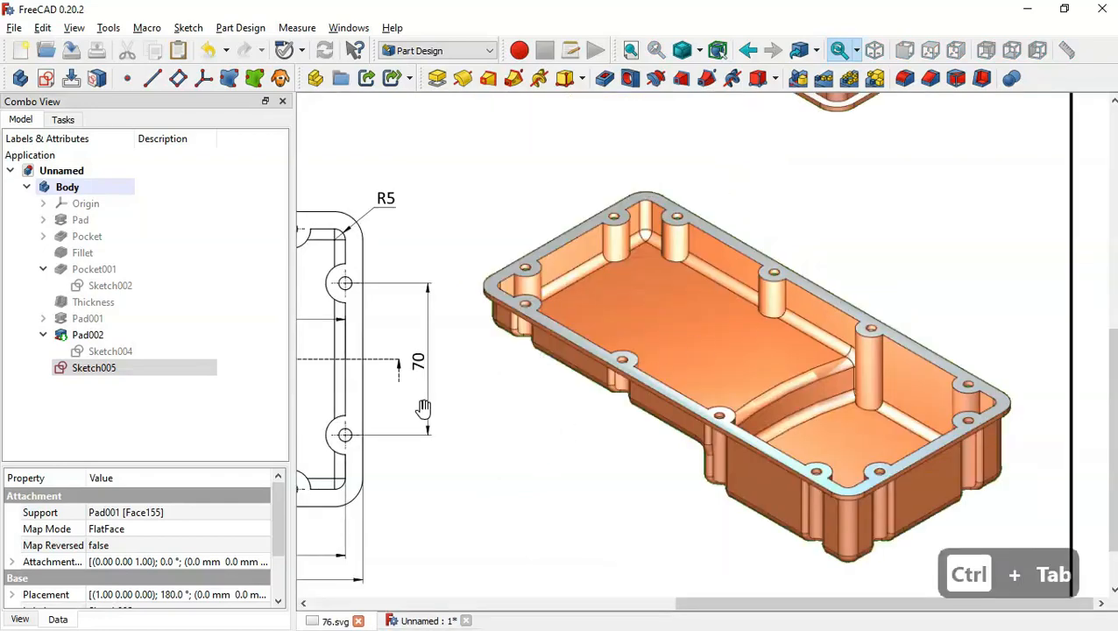
left_click_drag(460, 395, 776, 348)
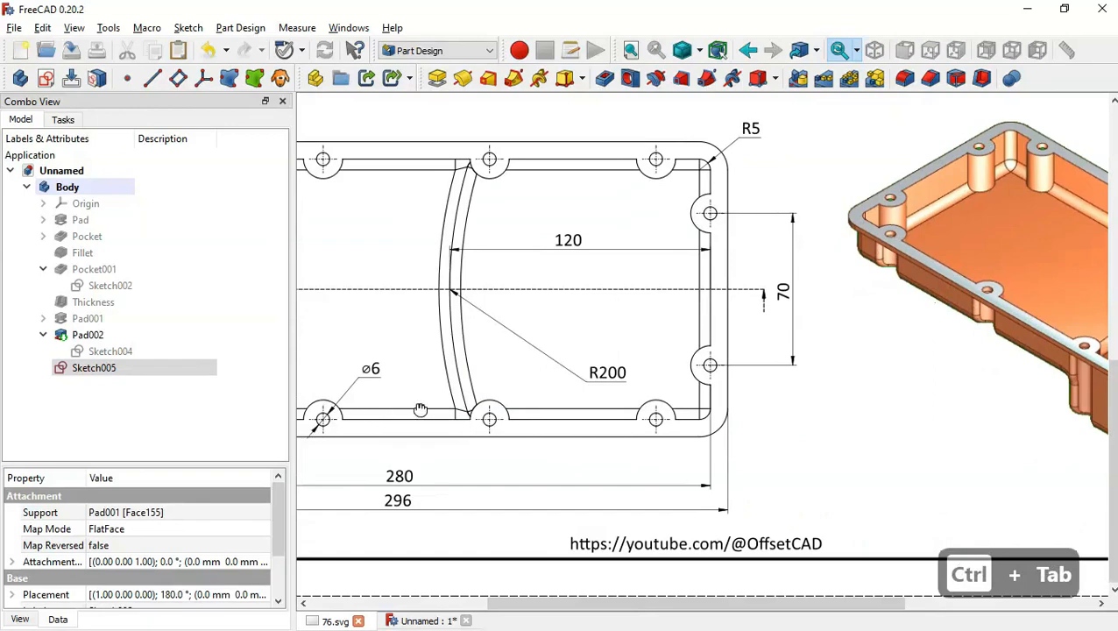
left_click_drag(418, 408, 647, 387)
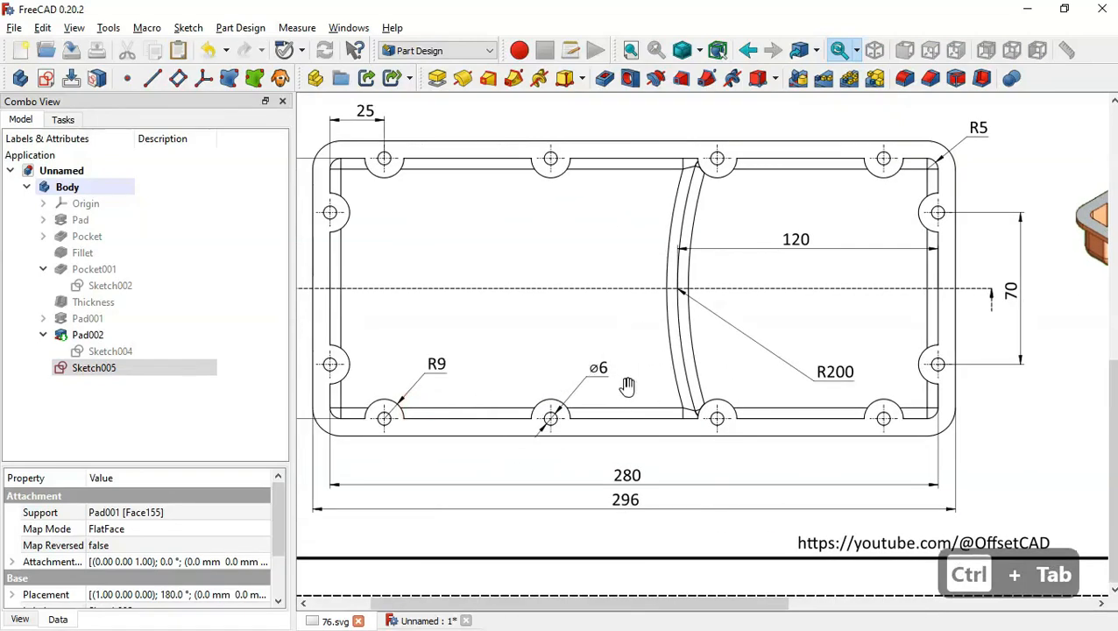
key("ctrl+Tab")
left_click(160, 374)
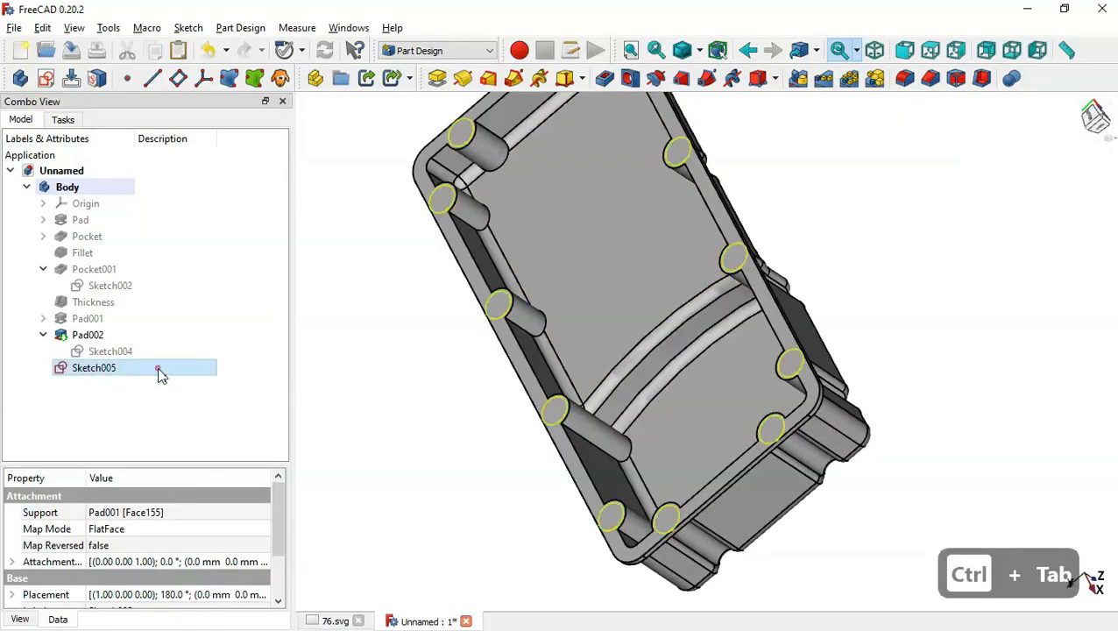
double_click(159, 374)
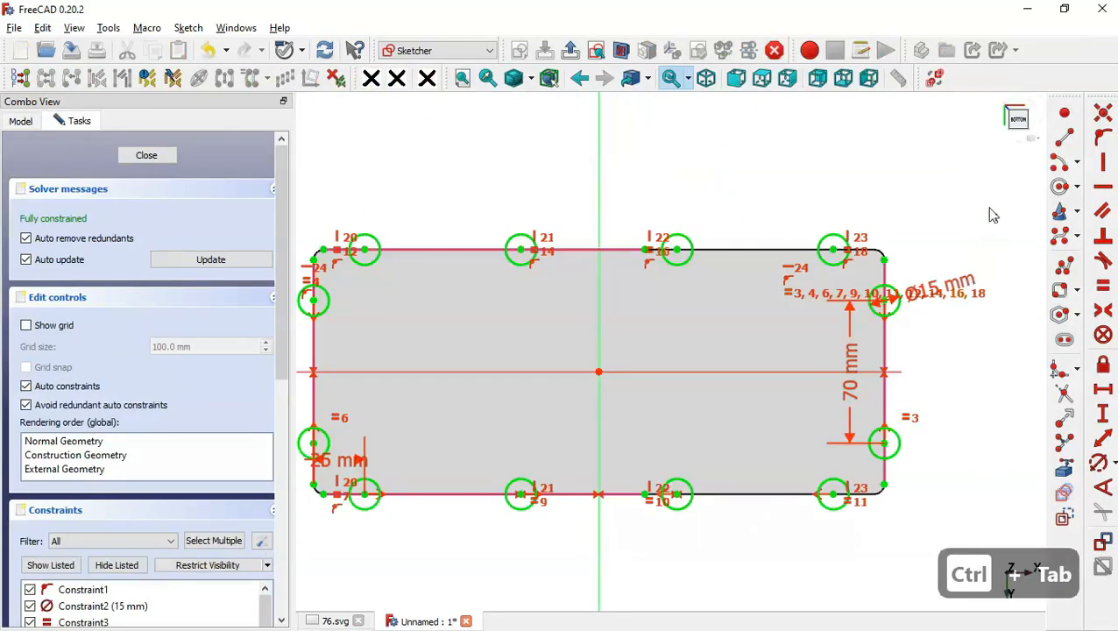
scroll(993, 214, "up", 4)
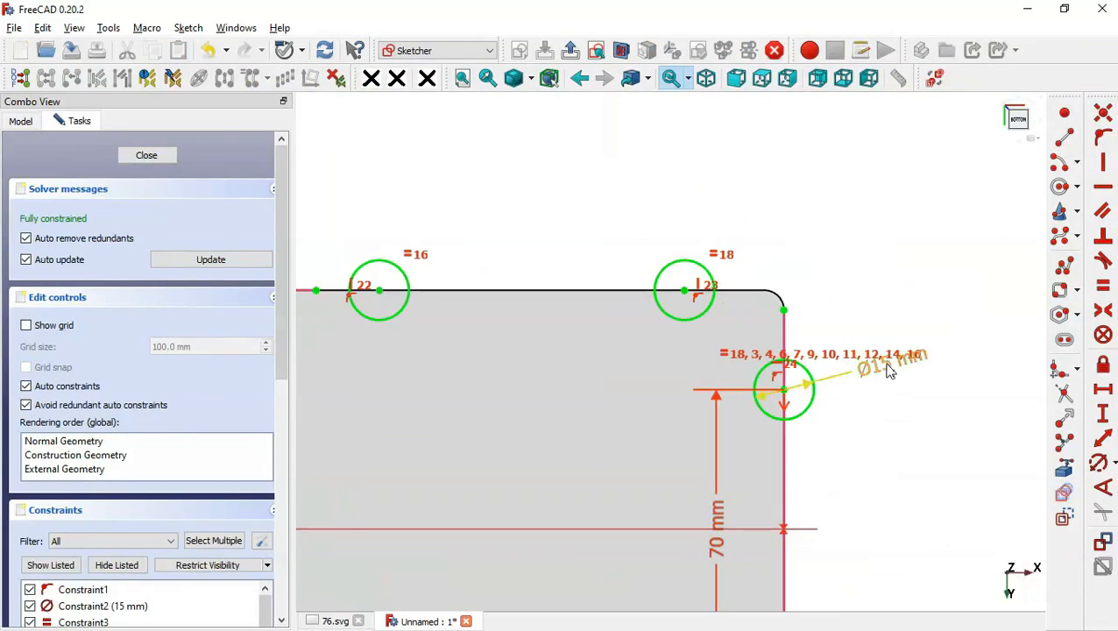
double_click(888, 369)
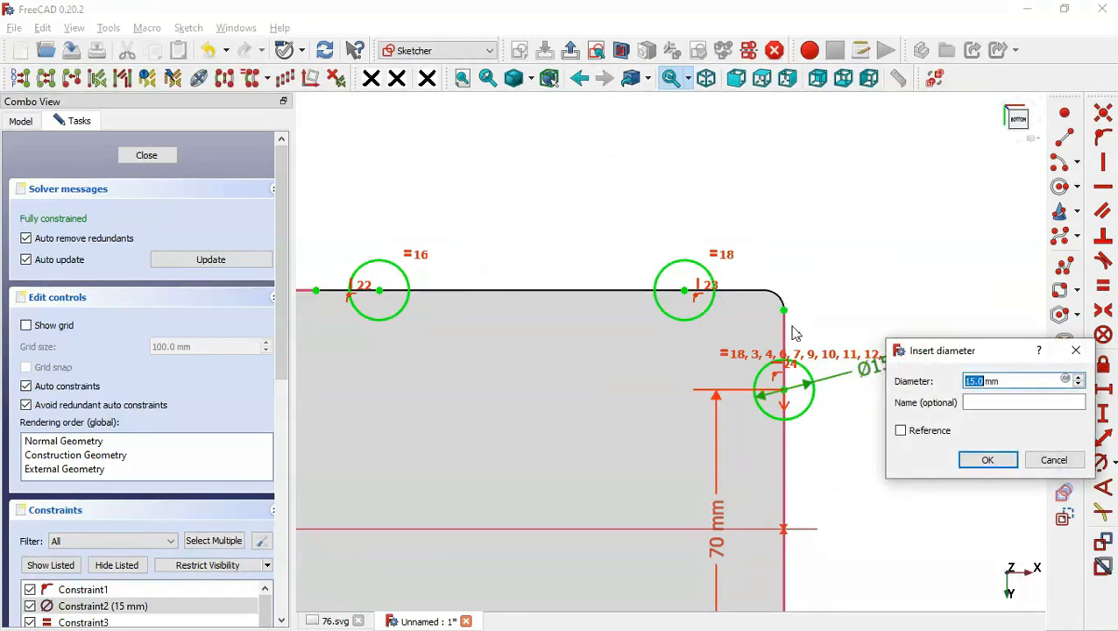
type("6")
key("Return")
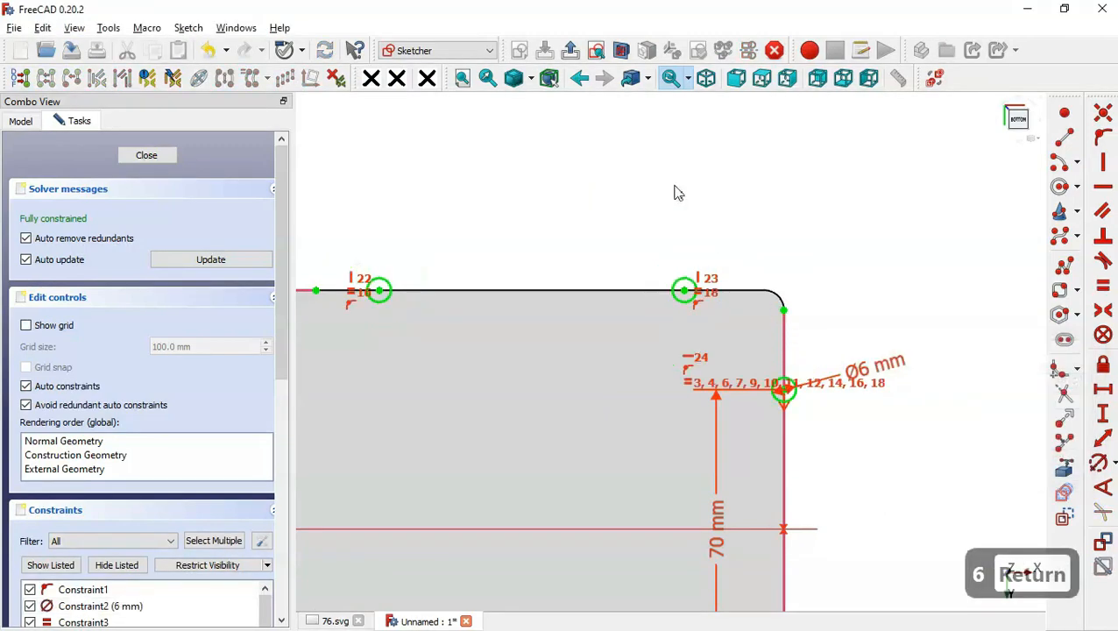
left_click(572, 50)
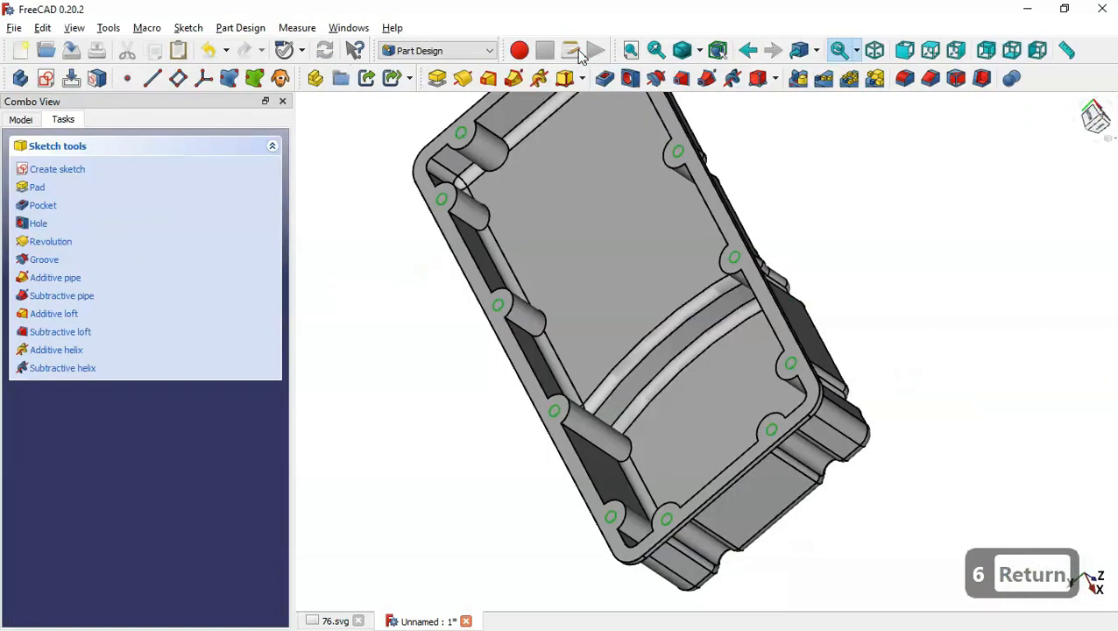
- Pocket the 6 mm circles 5 mm deep to cut the screw holes through the flange bosses
left_click(606, 79)
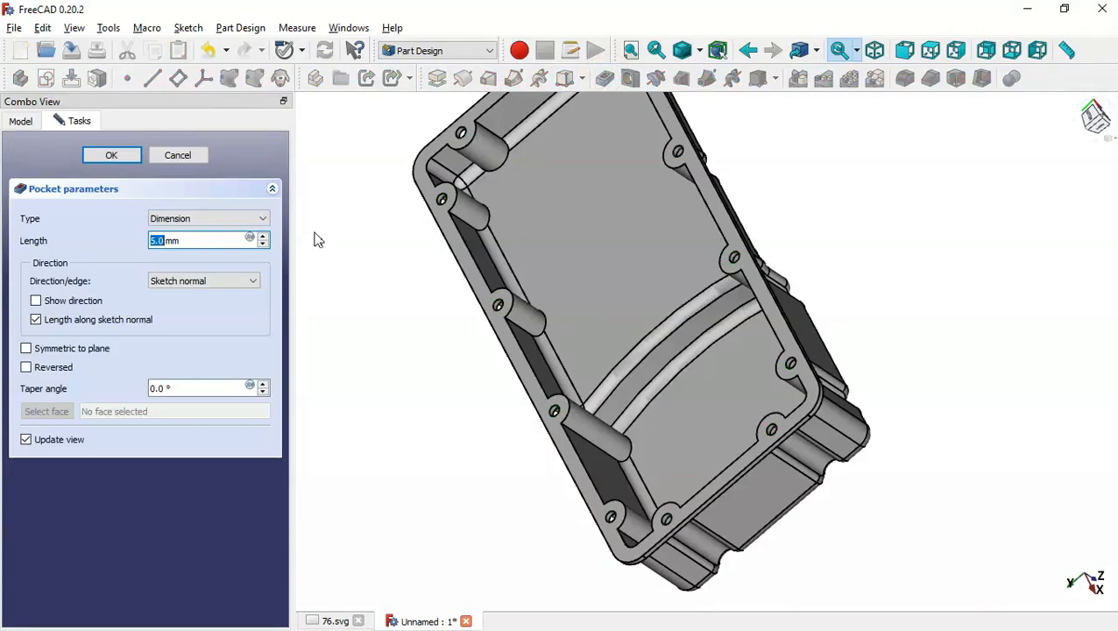
left_click_drag(468, 358, 633, 464)
middle_click_drag(646, 433, 957, 300)
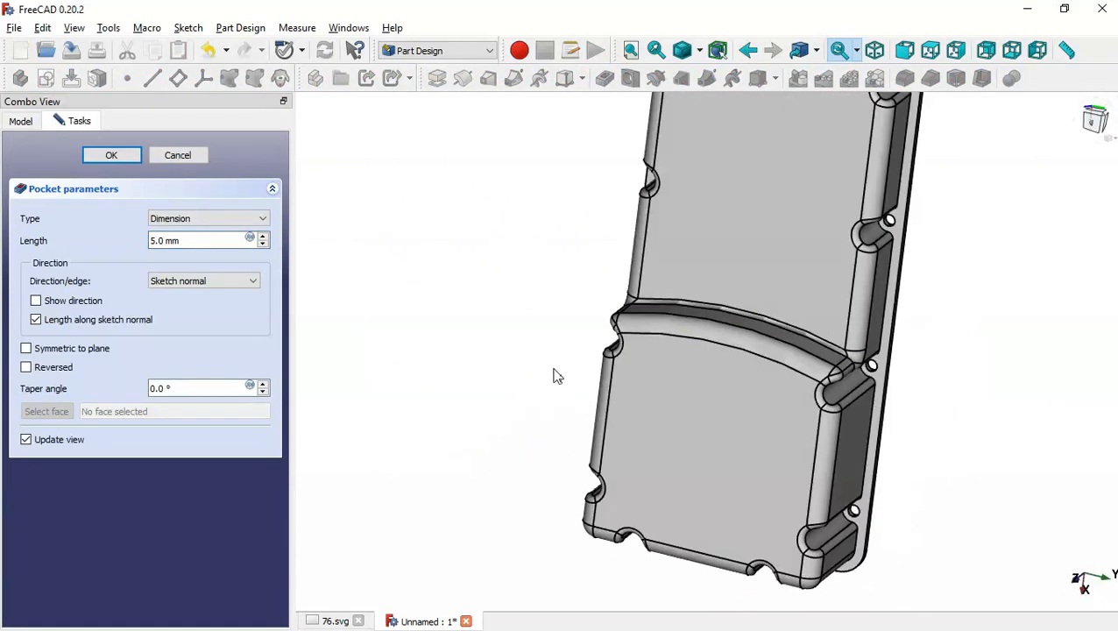
middle_click_drag(553, 376, 604, 223)
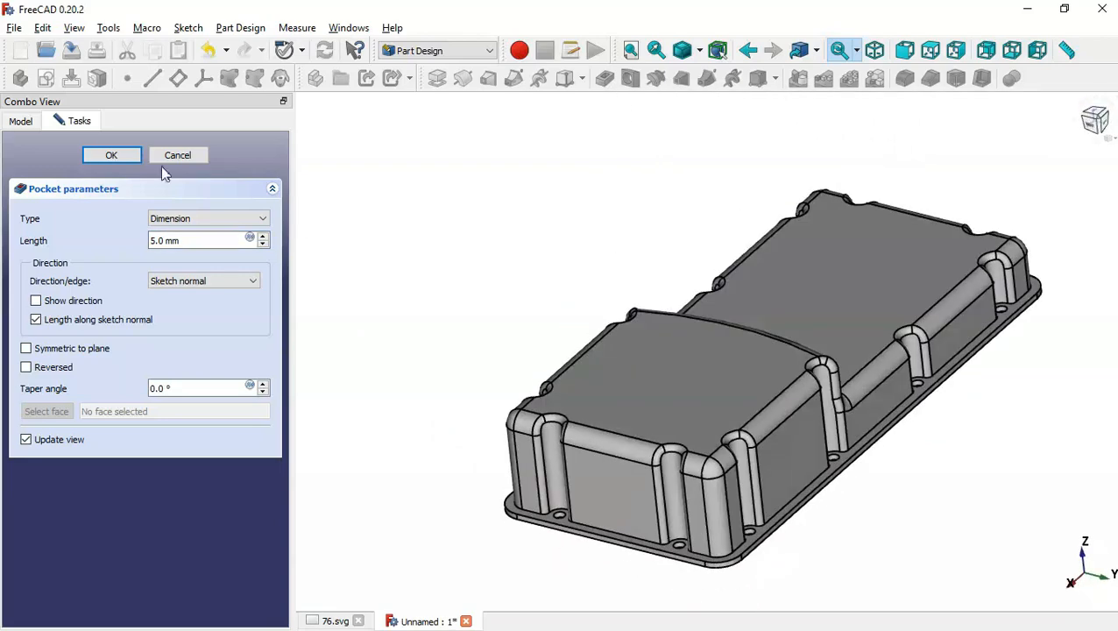
left_click(109, 156)
- Inspect the drilled cover from the outside and from its open inner side
key("Home")
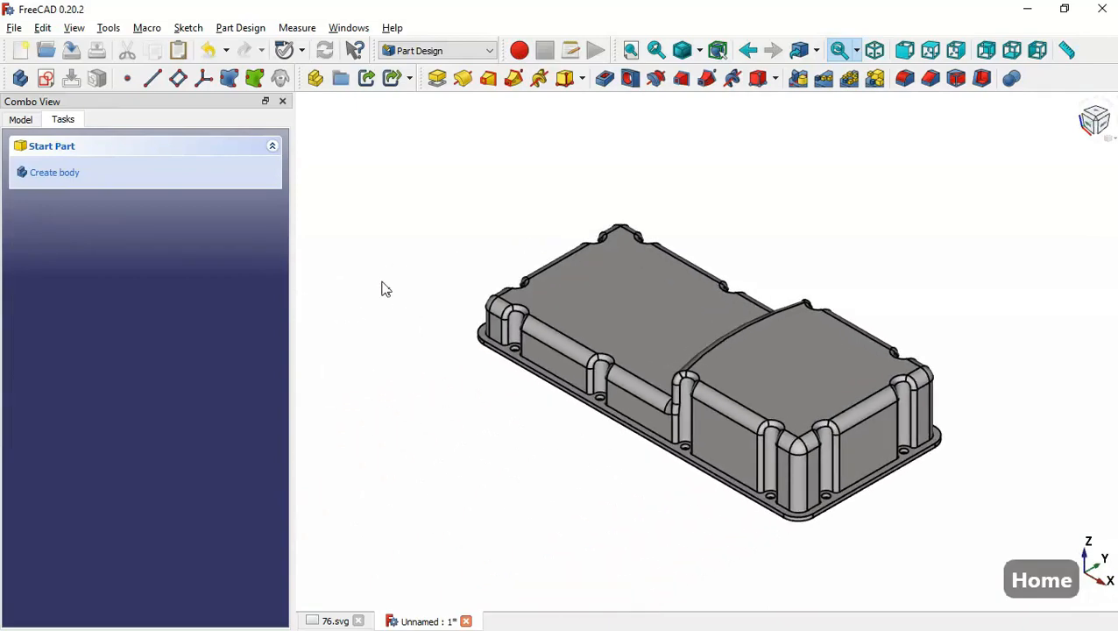
middle_click_drag(616, 475, 866, 211)
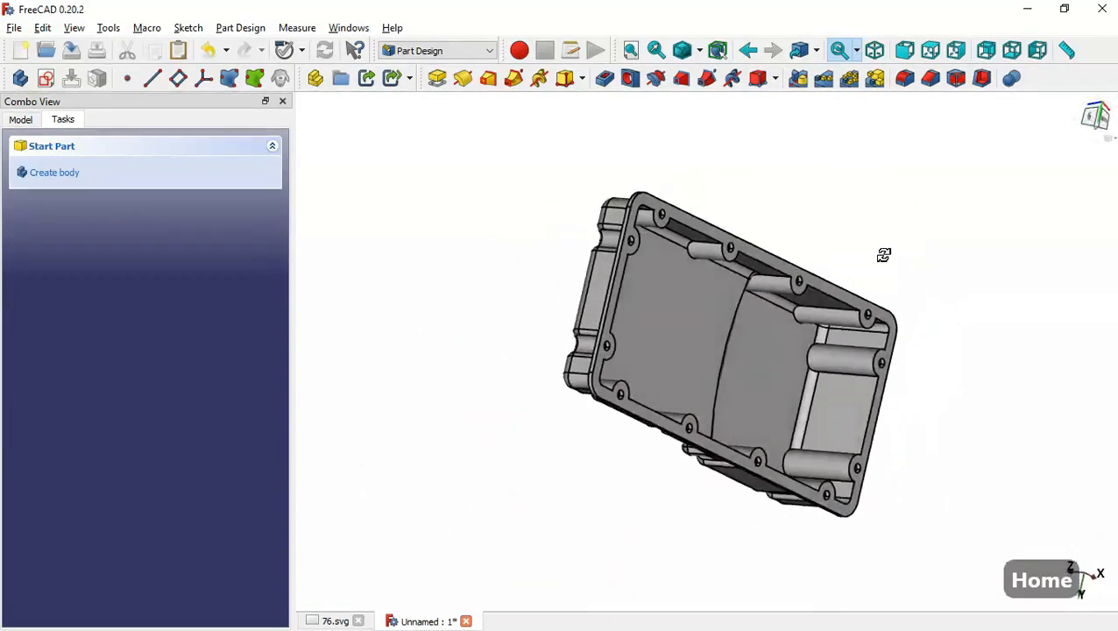
middle_click_drag(883, 255, 821, 361)
middle_click_drag(861, 250, 749, 452)
middle_click_drag(496, 484, 695, 482)
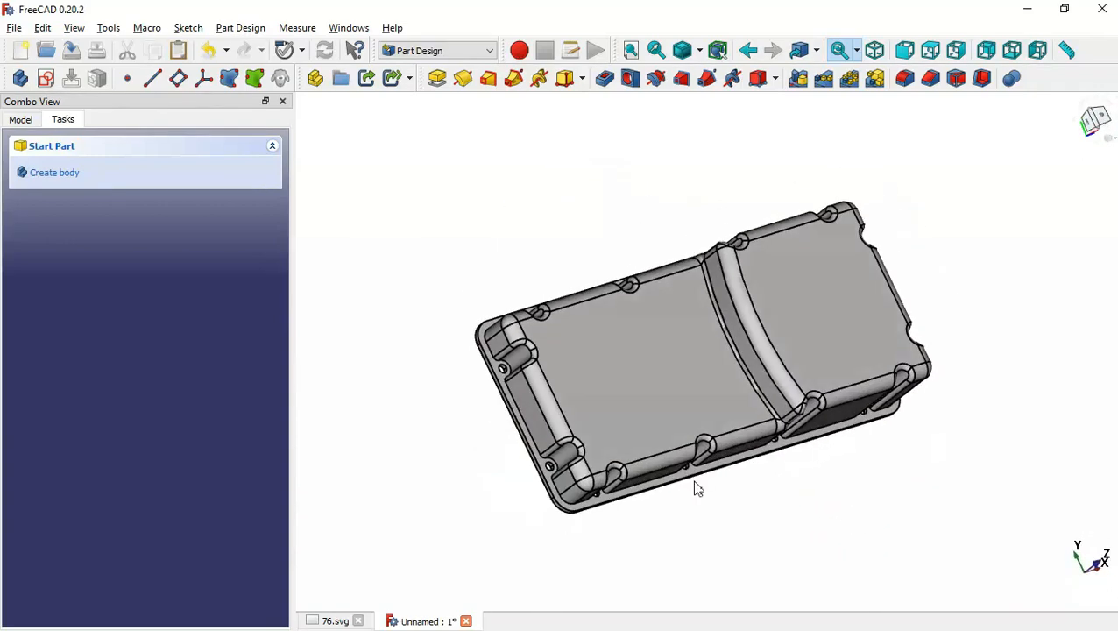